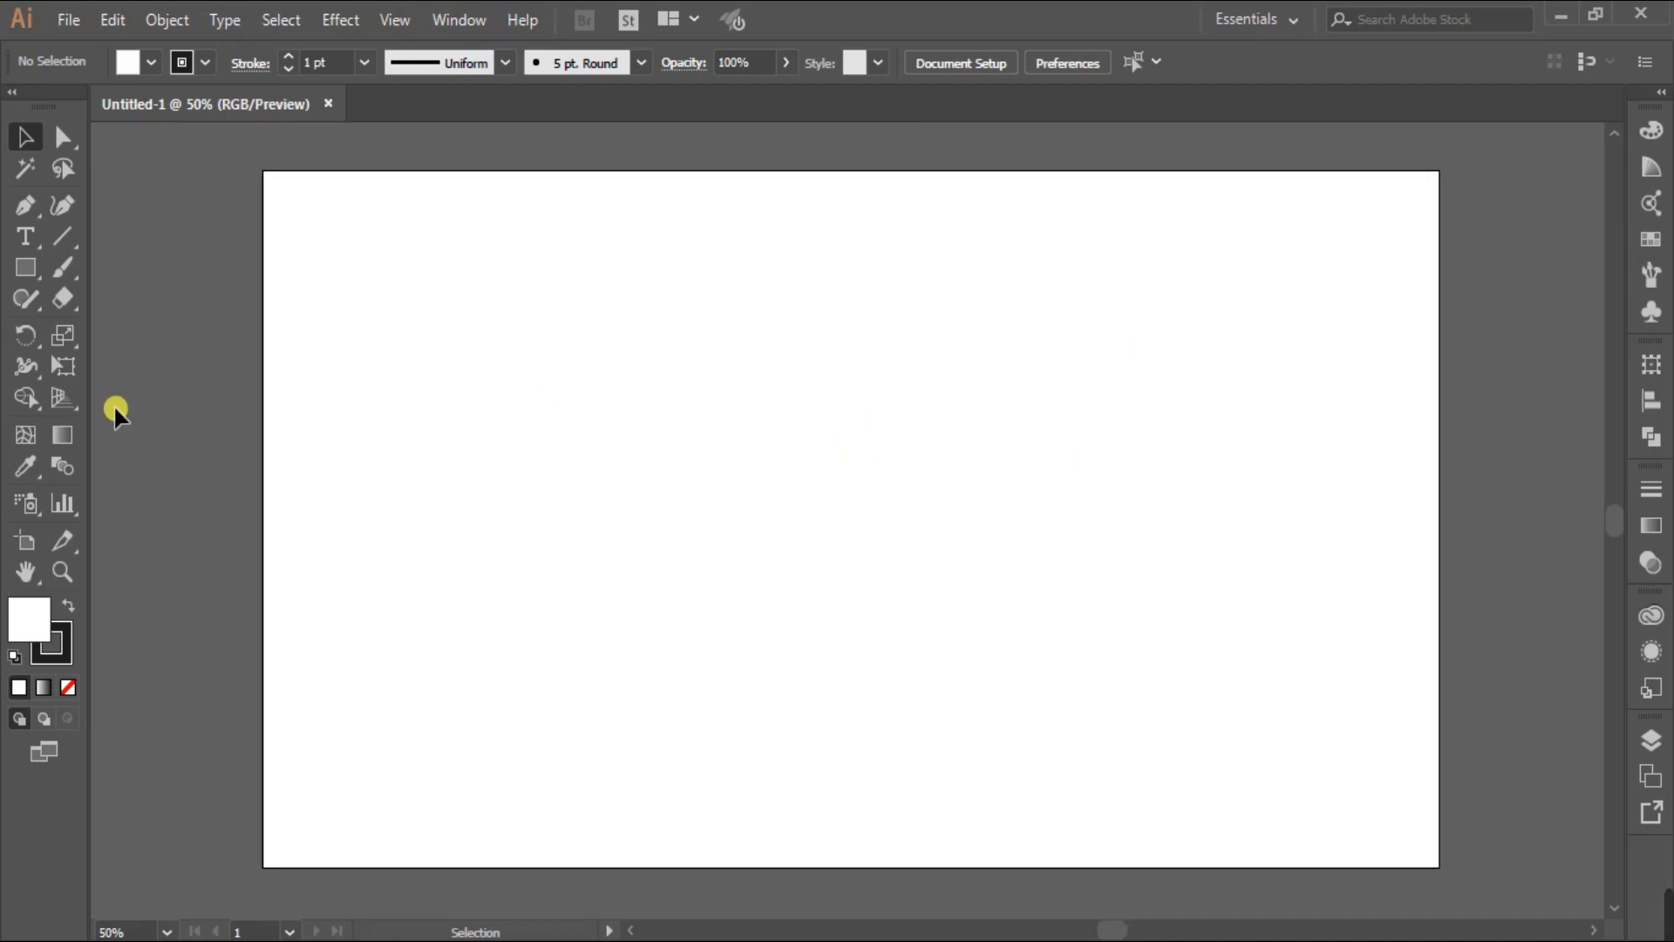
- Create a rectangle 1920 px wide and 1080 px high on the artboard
drag(22, 270, 173, 276)
click(866, 464)
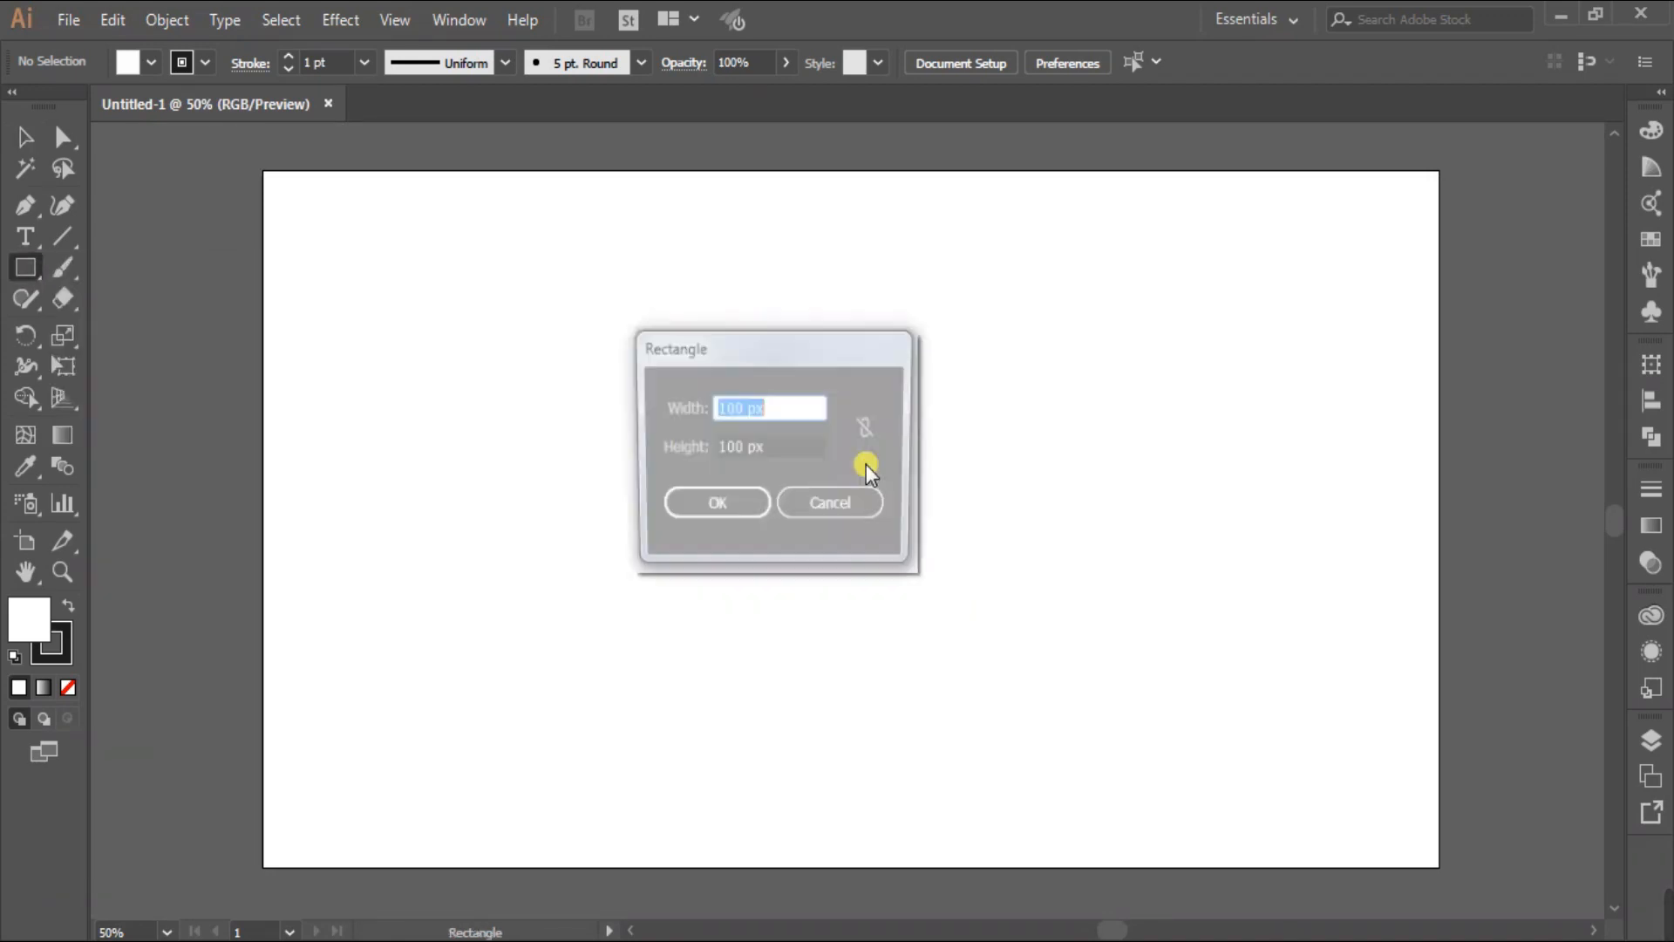
text(1)
click(733, 452)
click(734, 448)
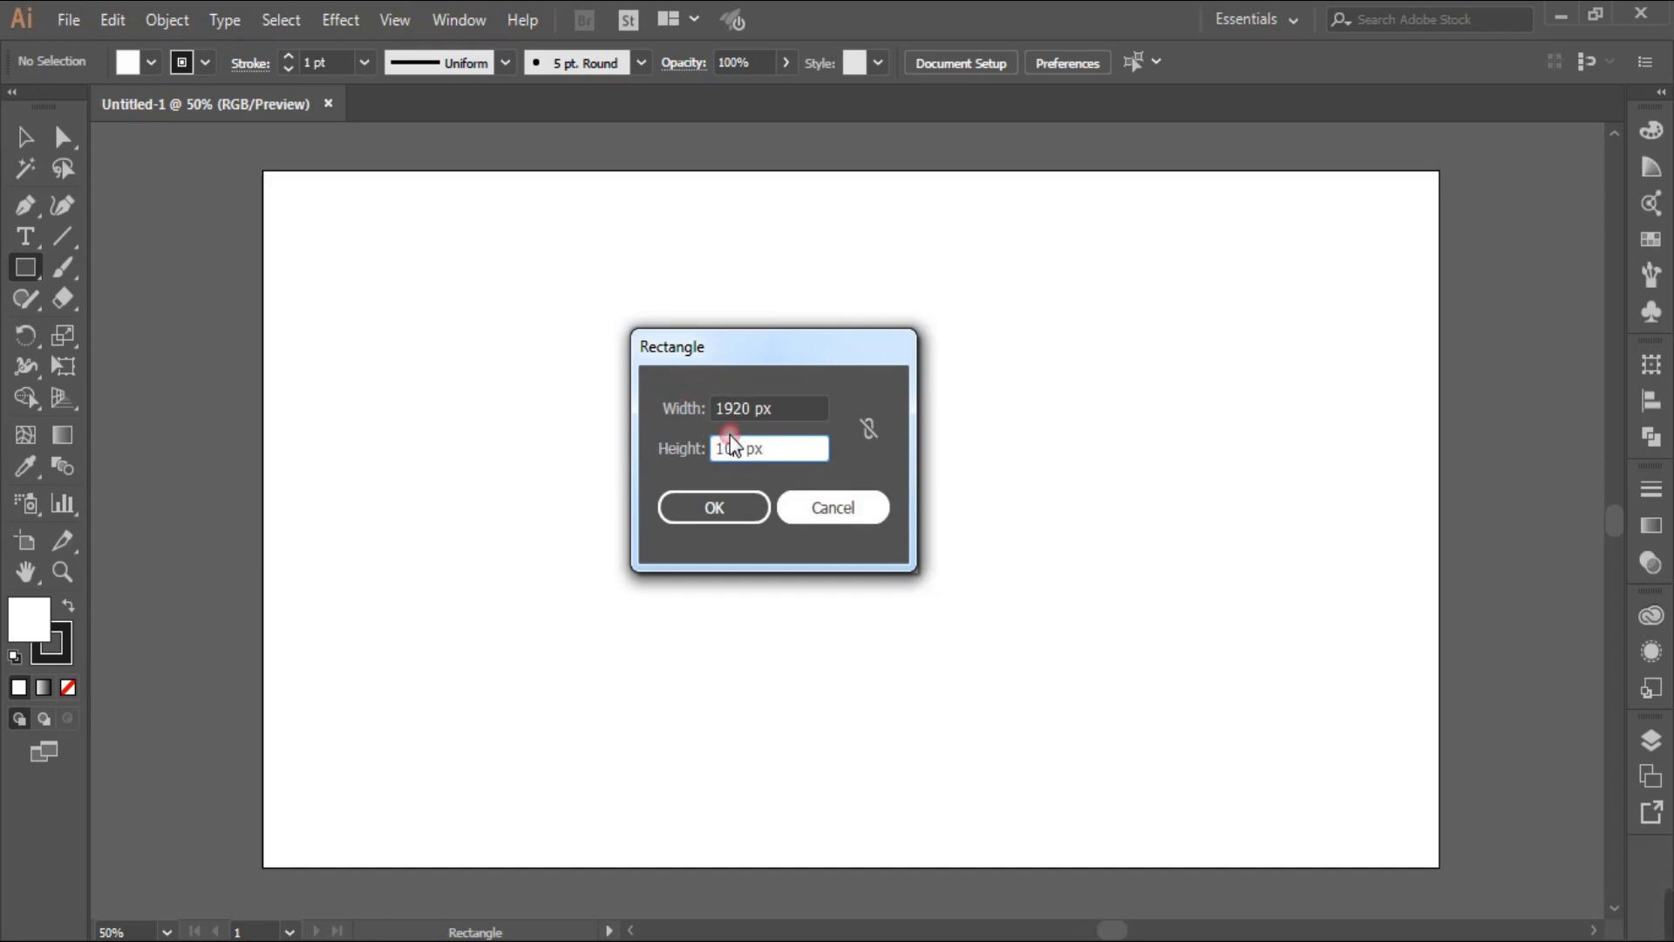
text(8)
click(727, 513)
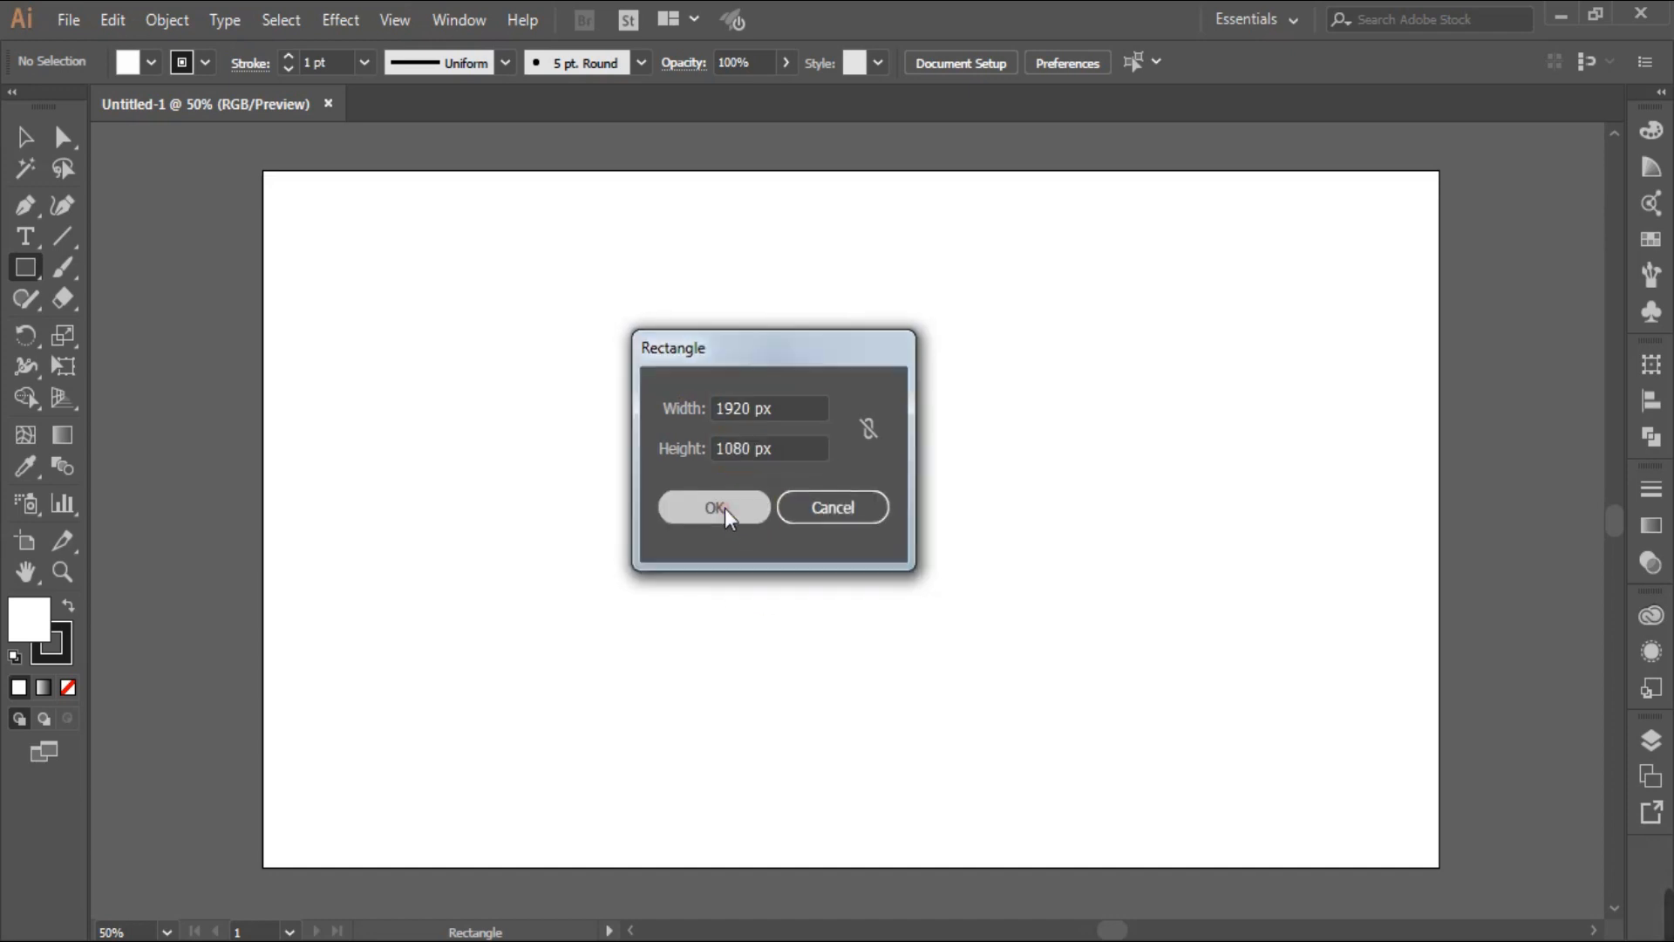
- Give the rectangle a solid black fill (000000) and no stroke
click(26, 138)
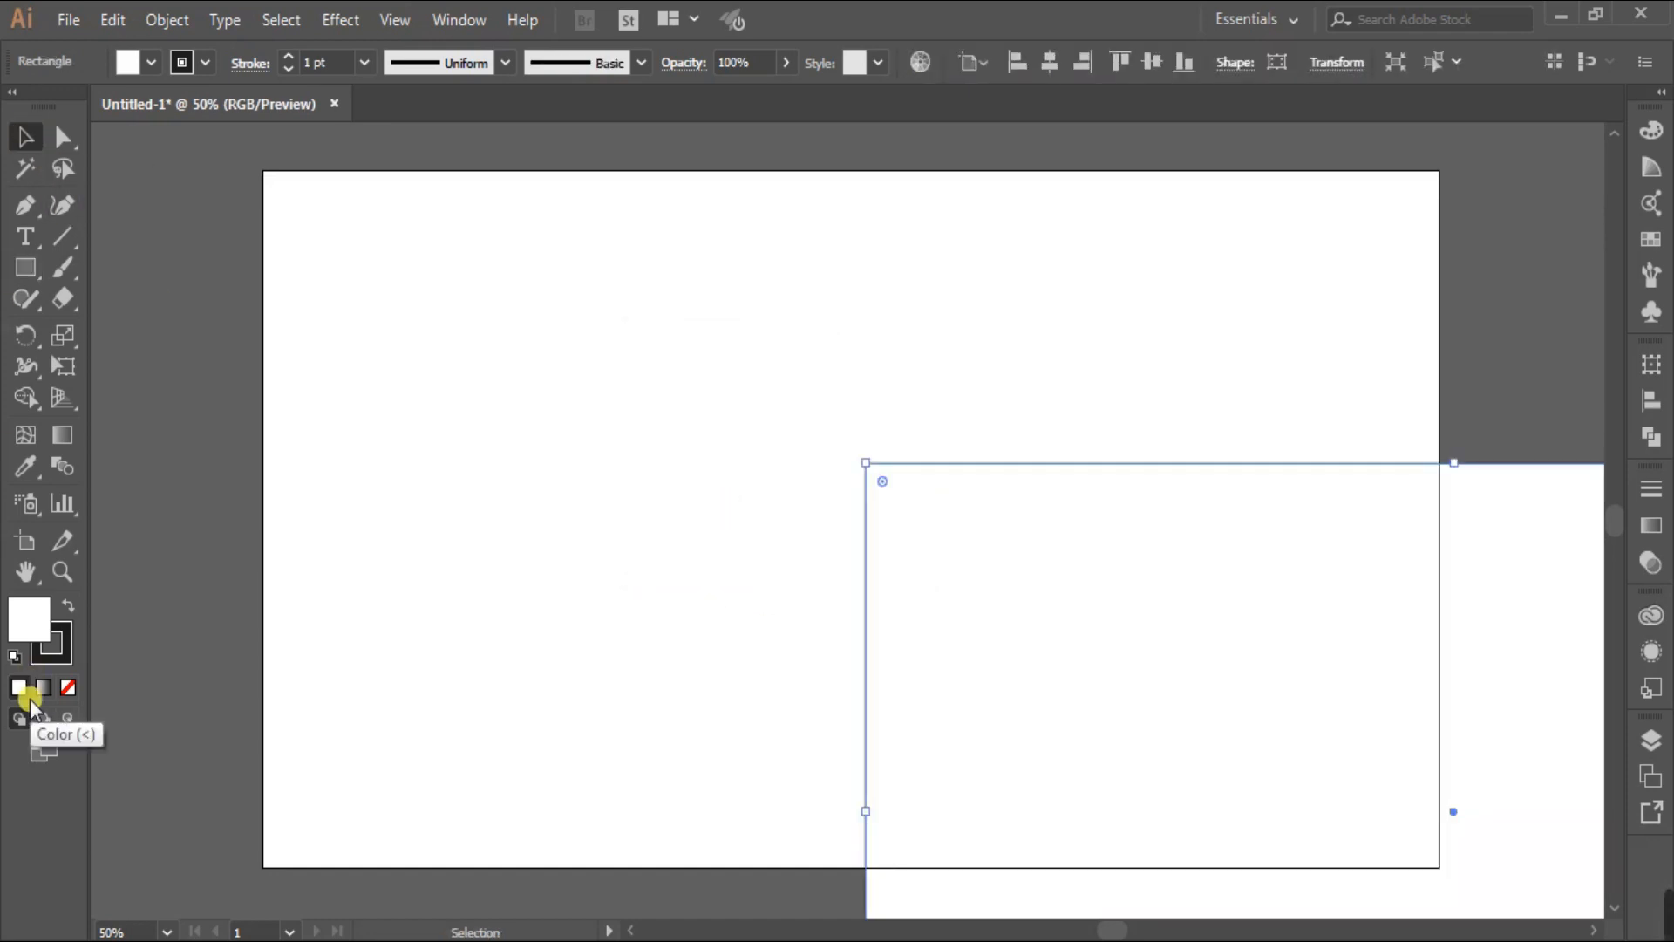
click(67, 687)
click(62, 630)
click(65, 610)
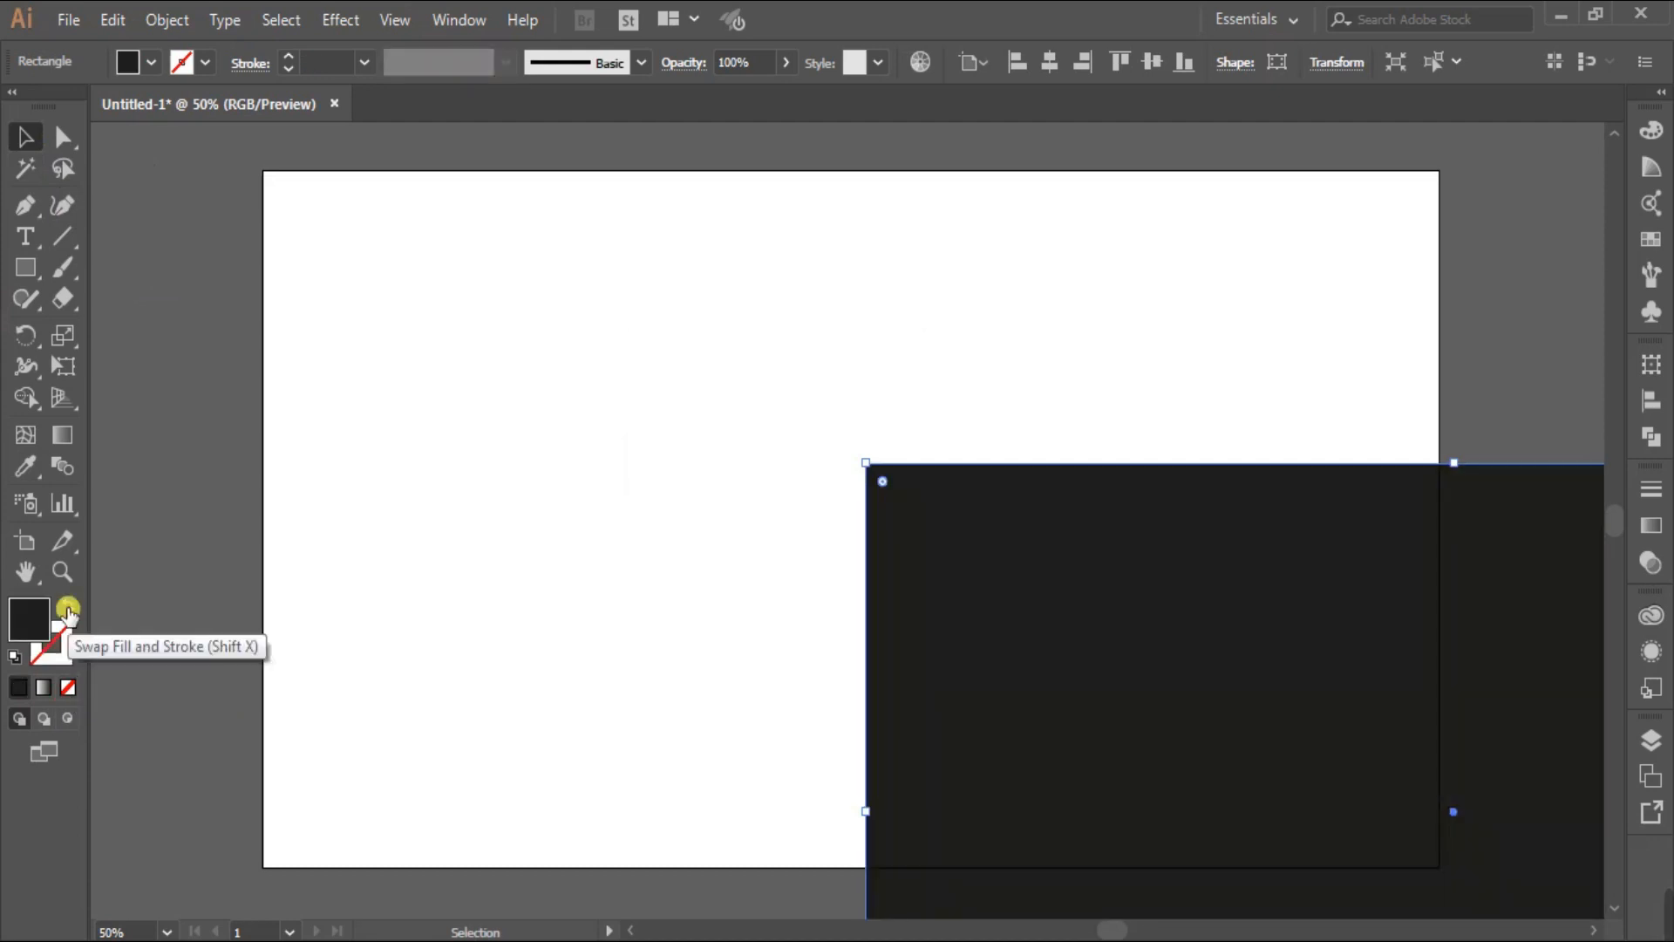
click(1651, 133)
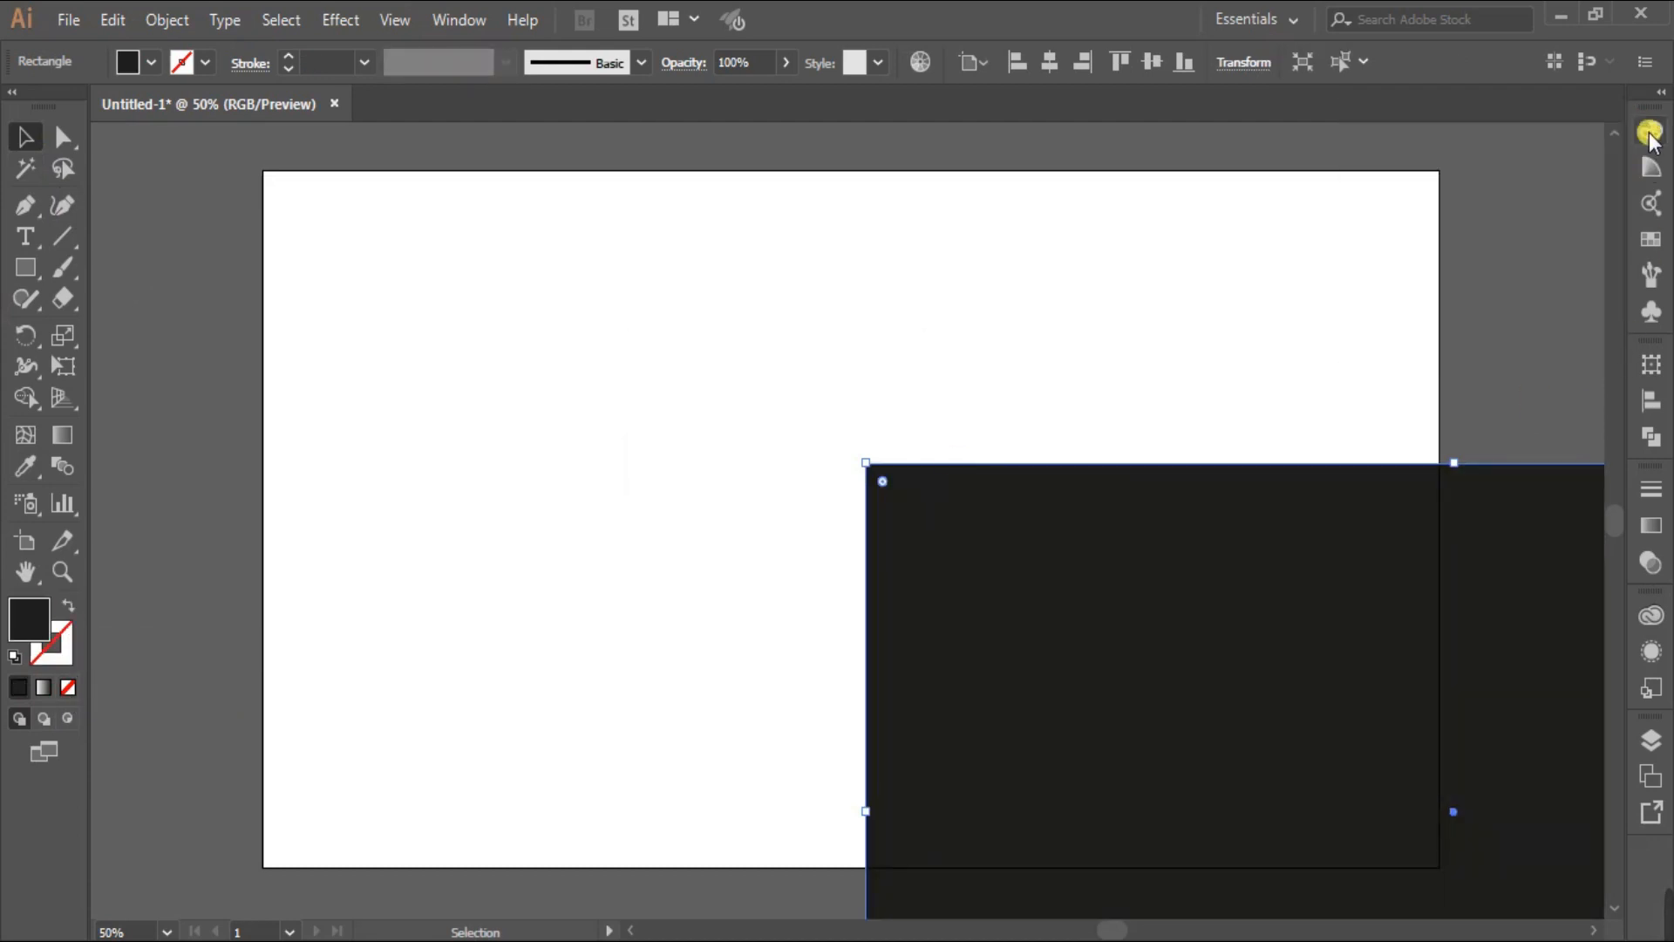
click(1374, 159)
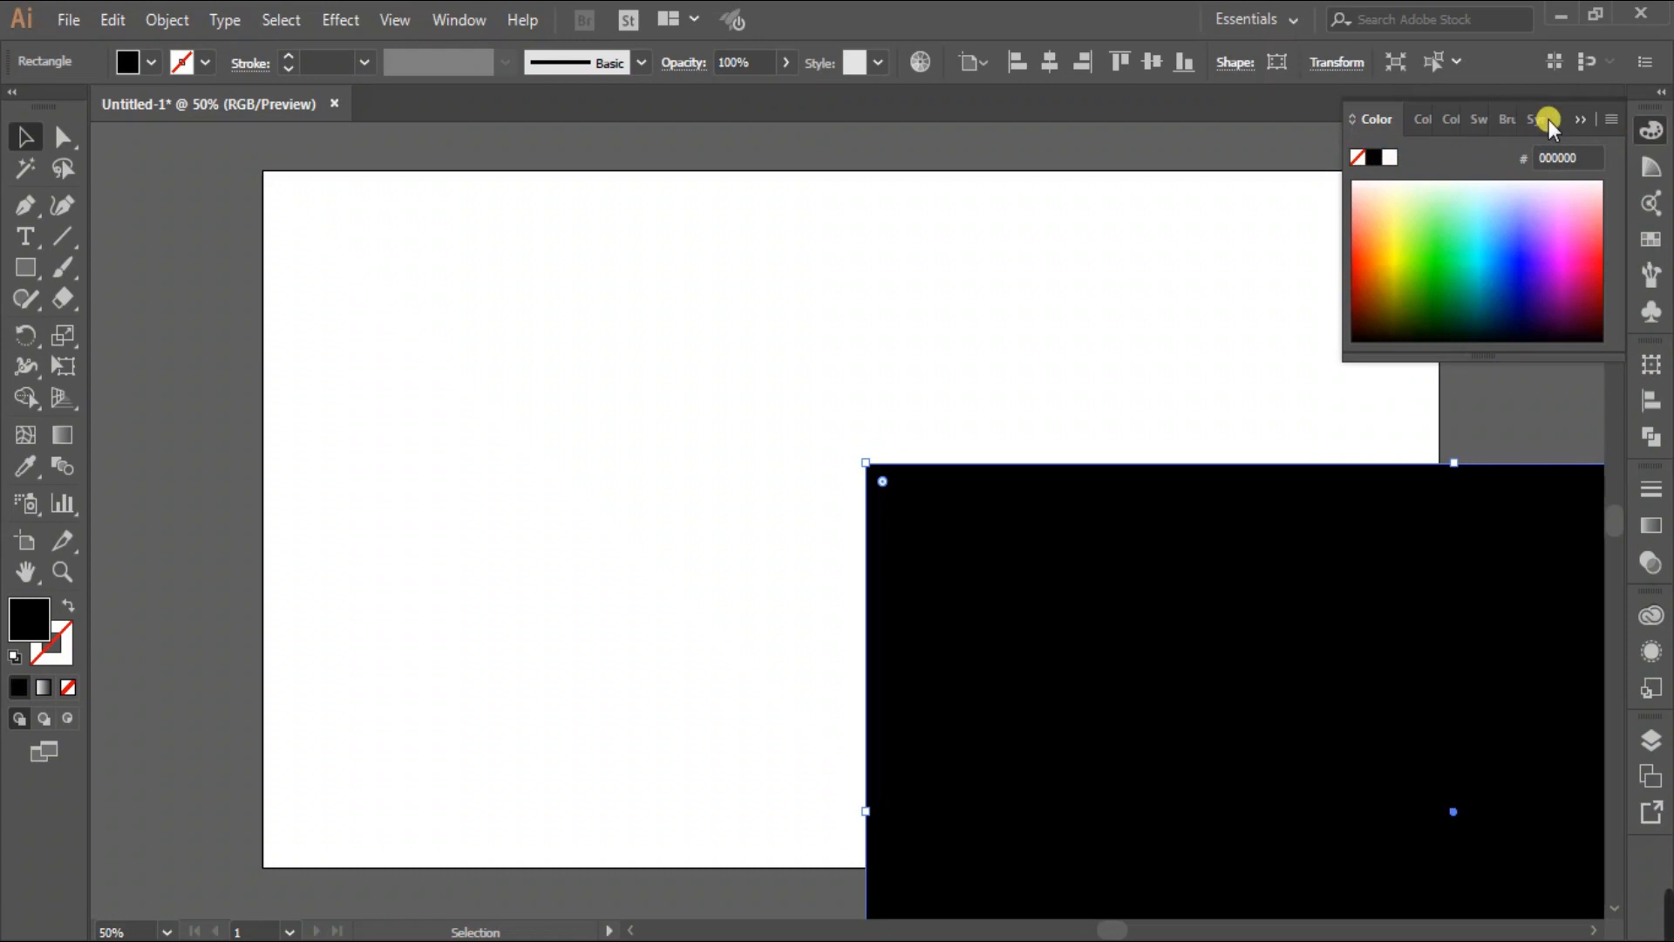
click(1580, 115)
- Center the black rectangle horizontally and vertically on the artboard and lock it
click(1052, 61)
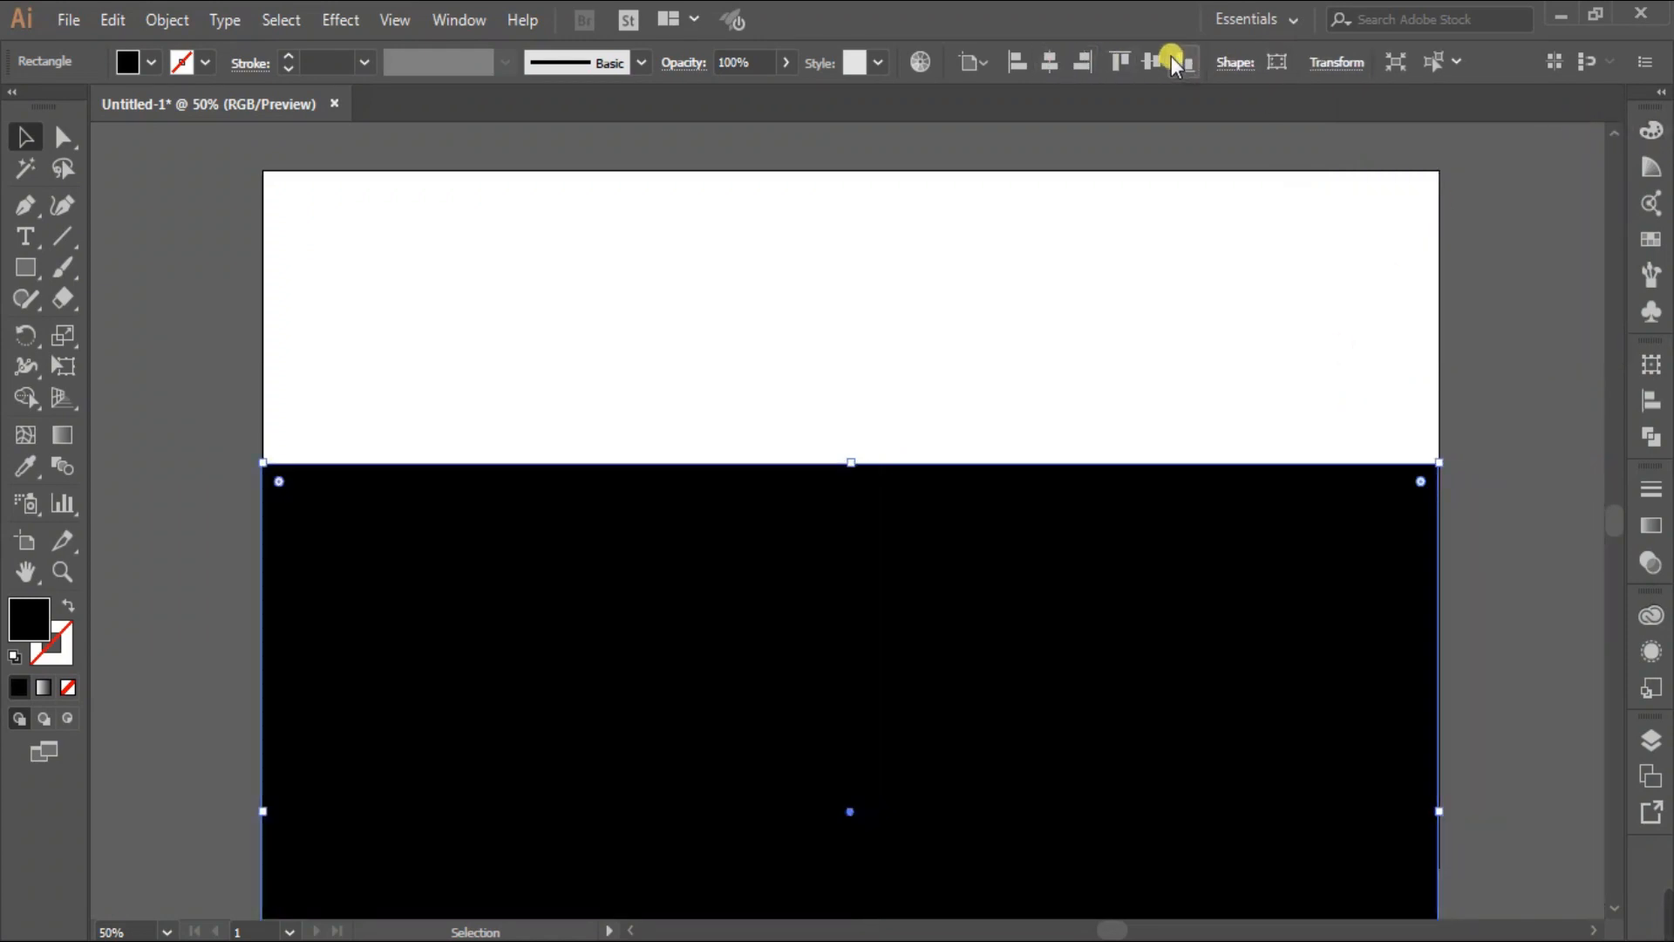
click(1153, 59)
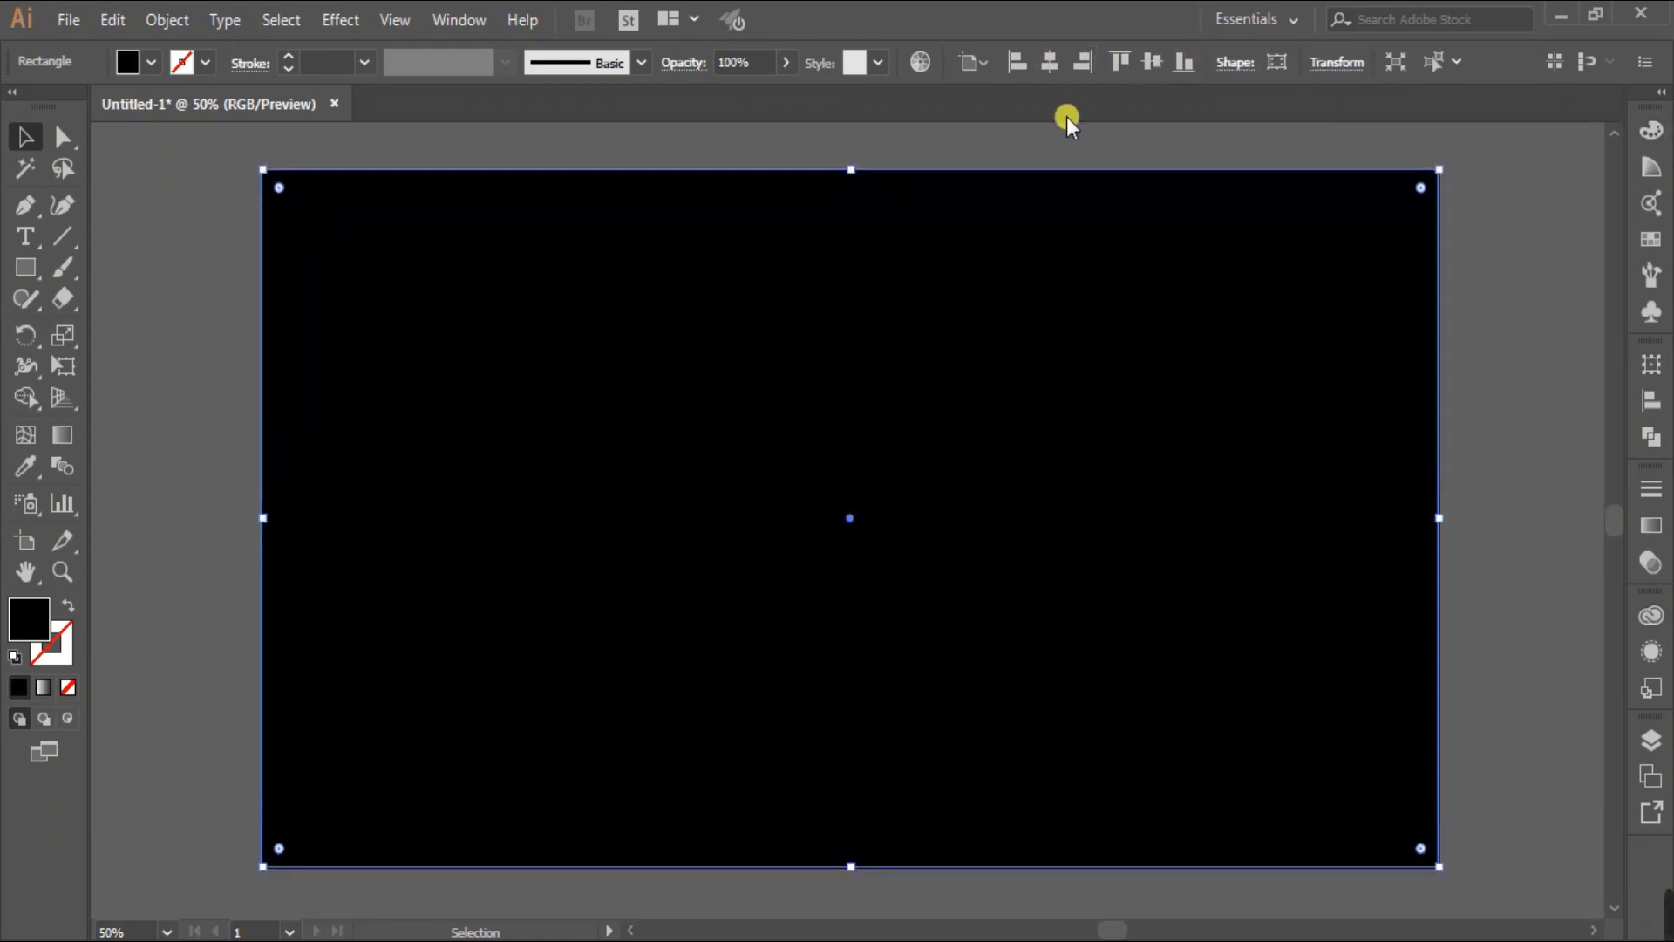
click(168, 20)
mouse_move(401, 154)
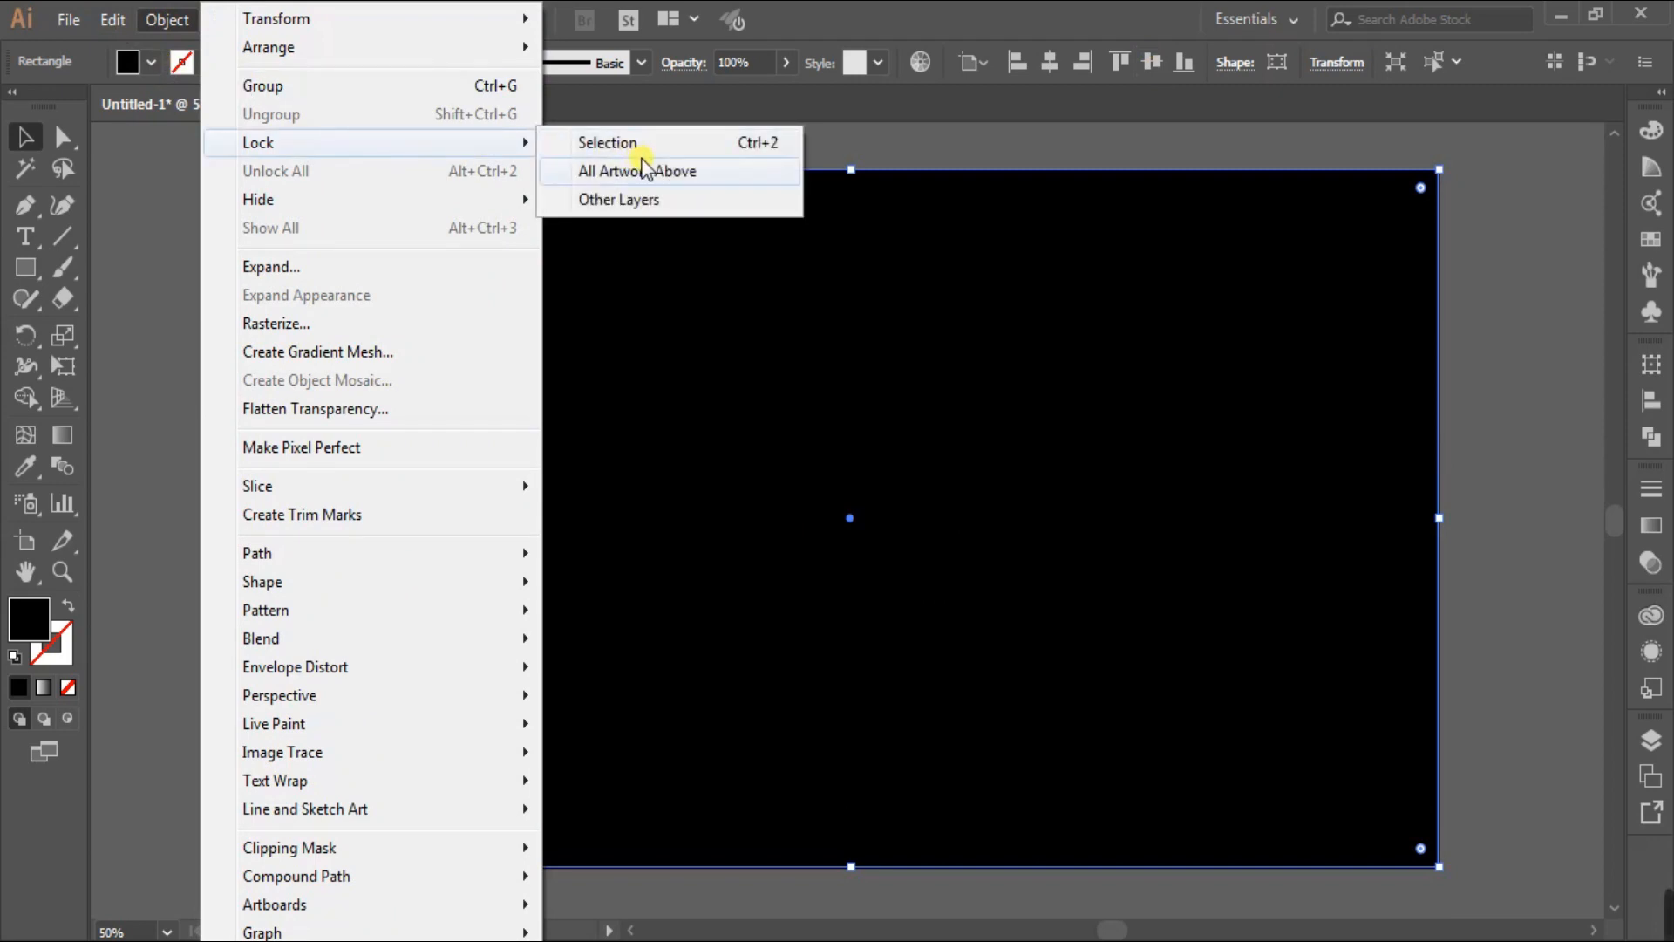
click(655, 148)
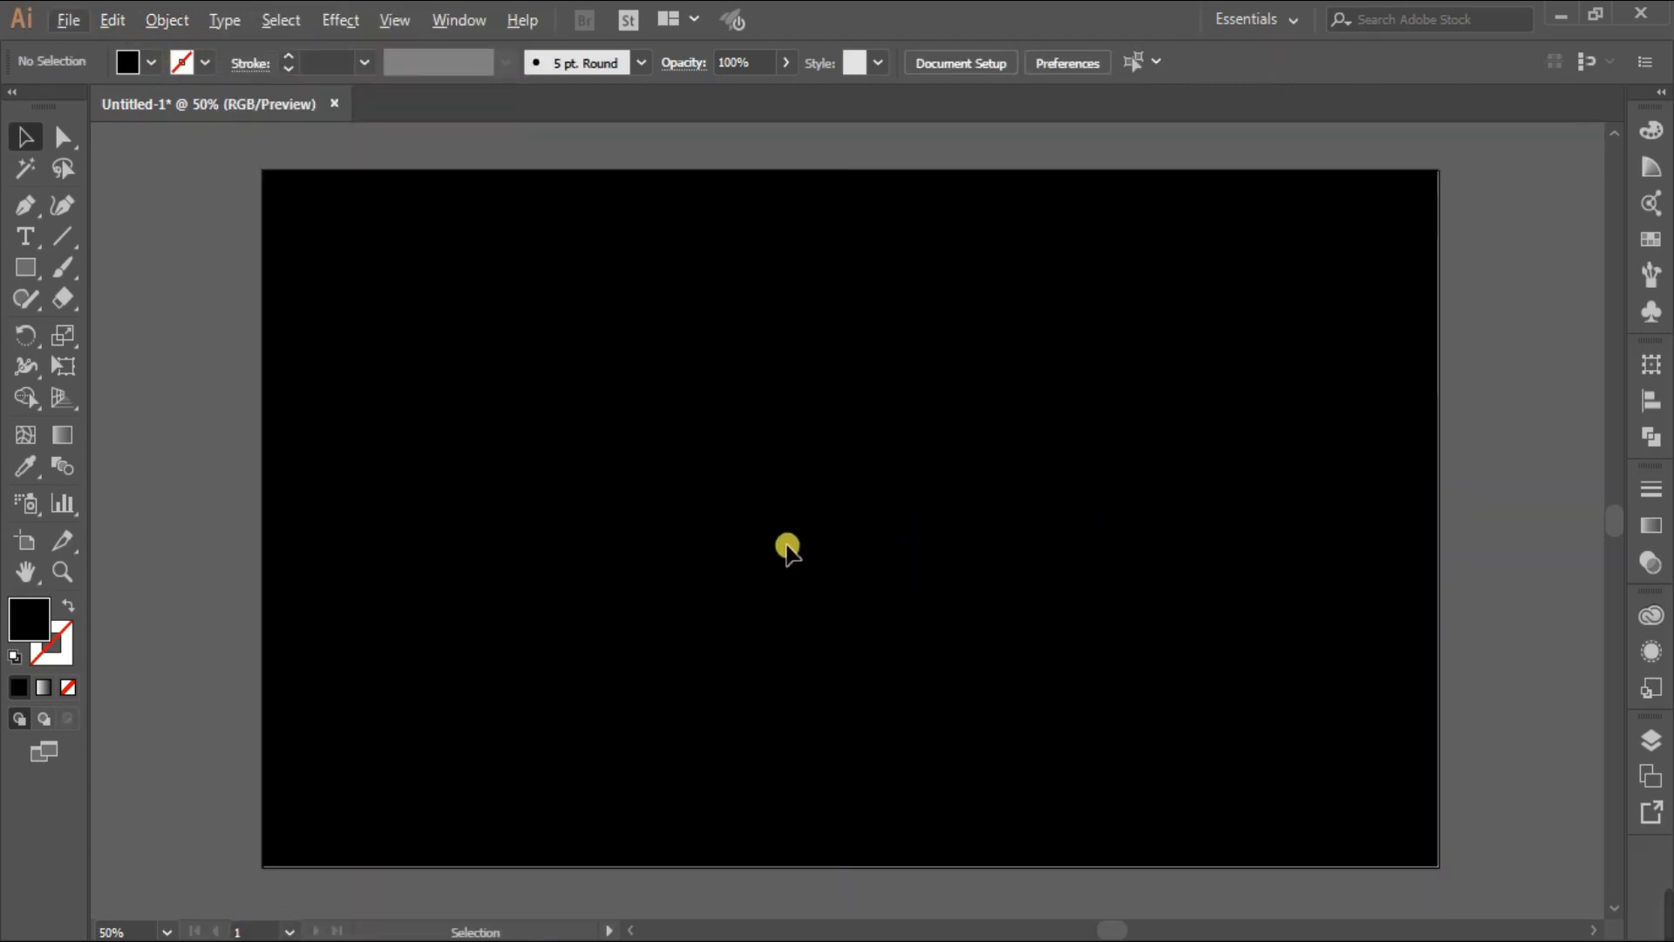
- Draw a near-circular ellipse about 490 px wide and center it horizontally and vertically on the artboard
drag(787, 548, 793, 550)
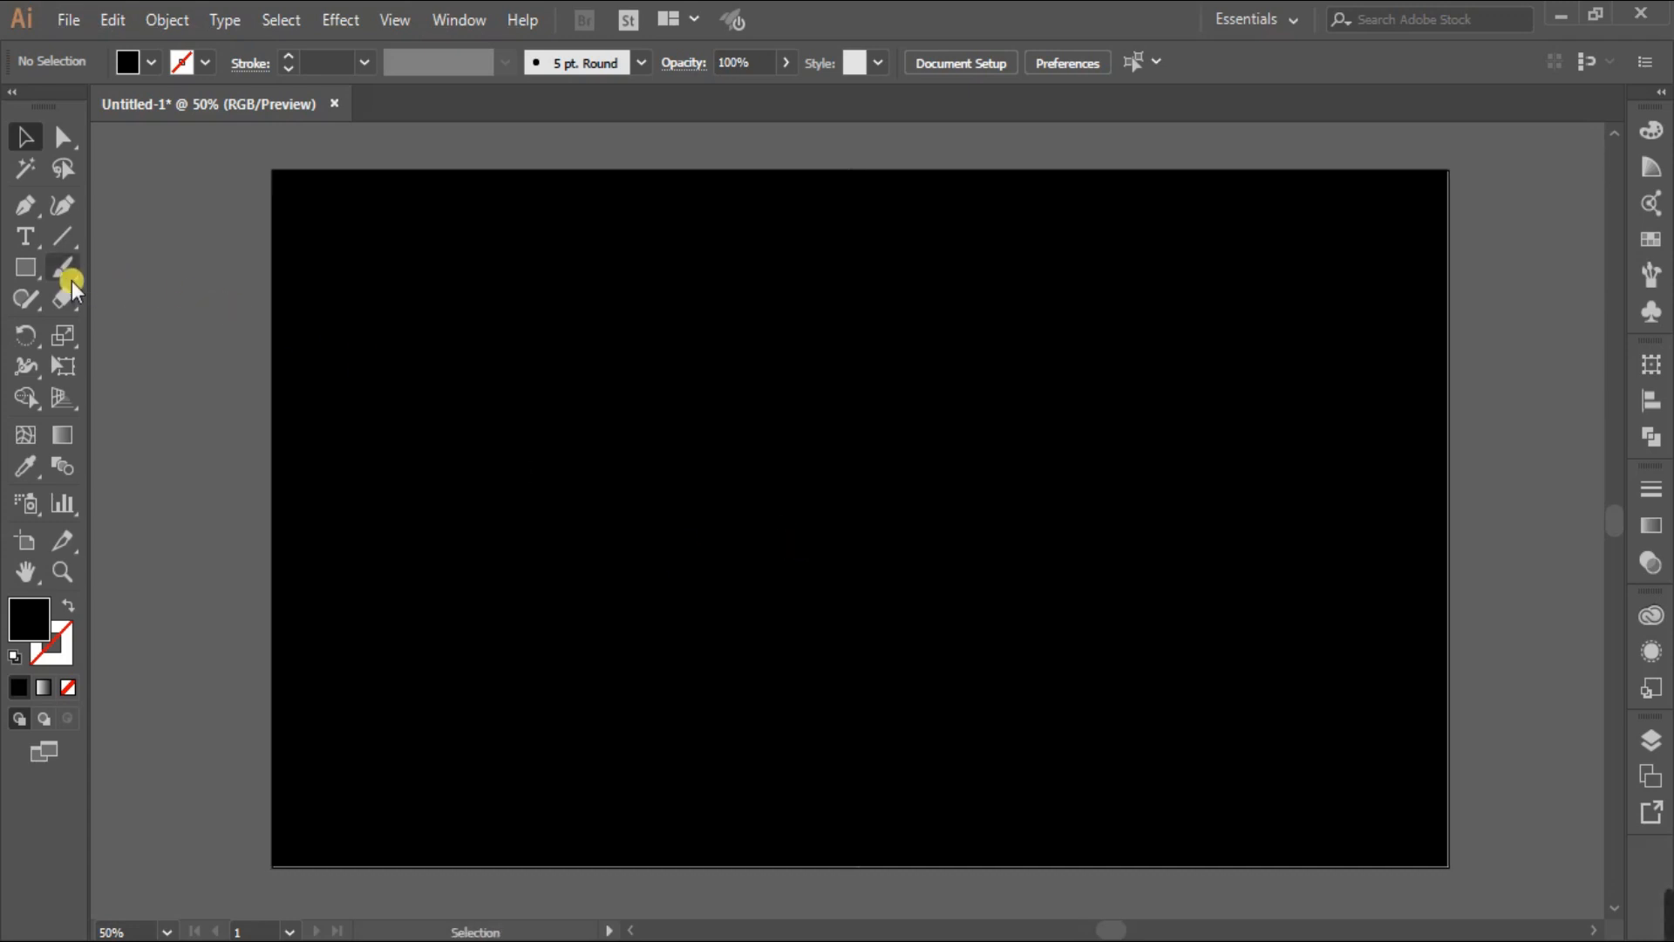
drag(34, 265, 164, 337)
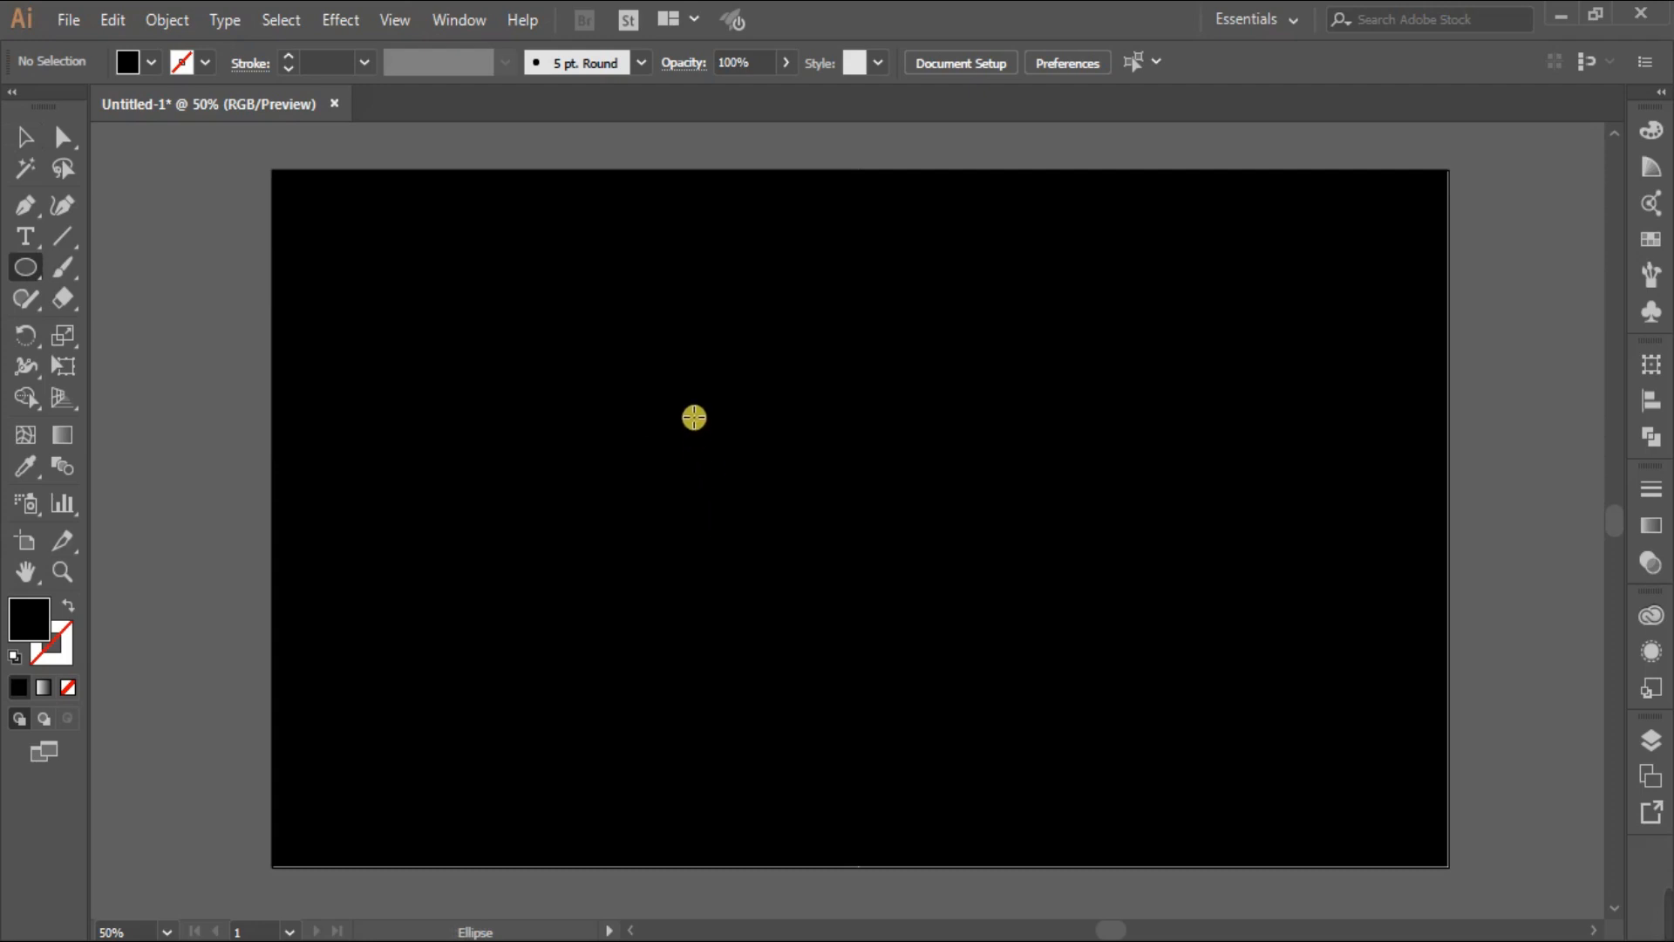
drag(694, 415, 994, 706)
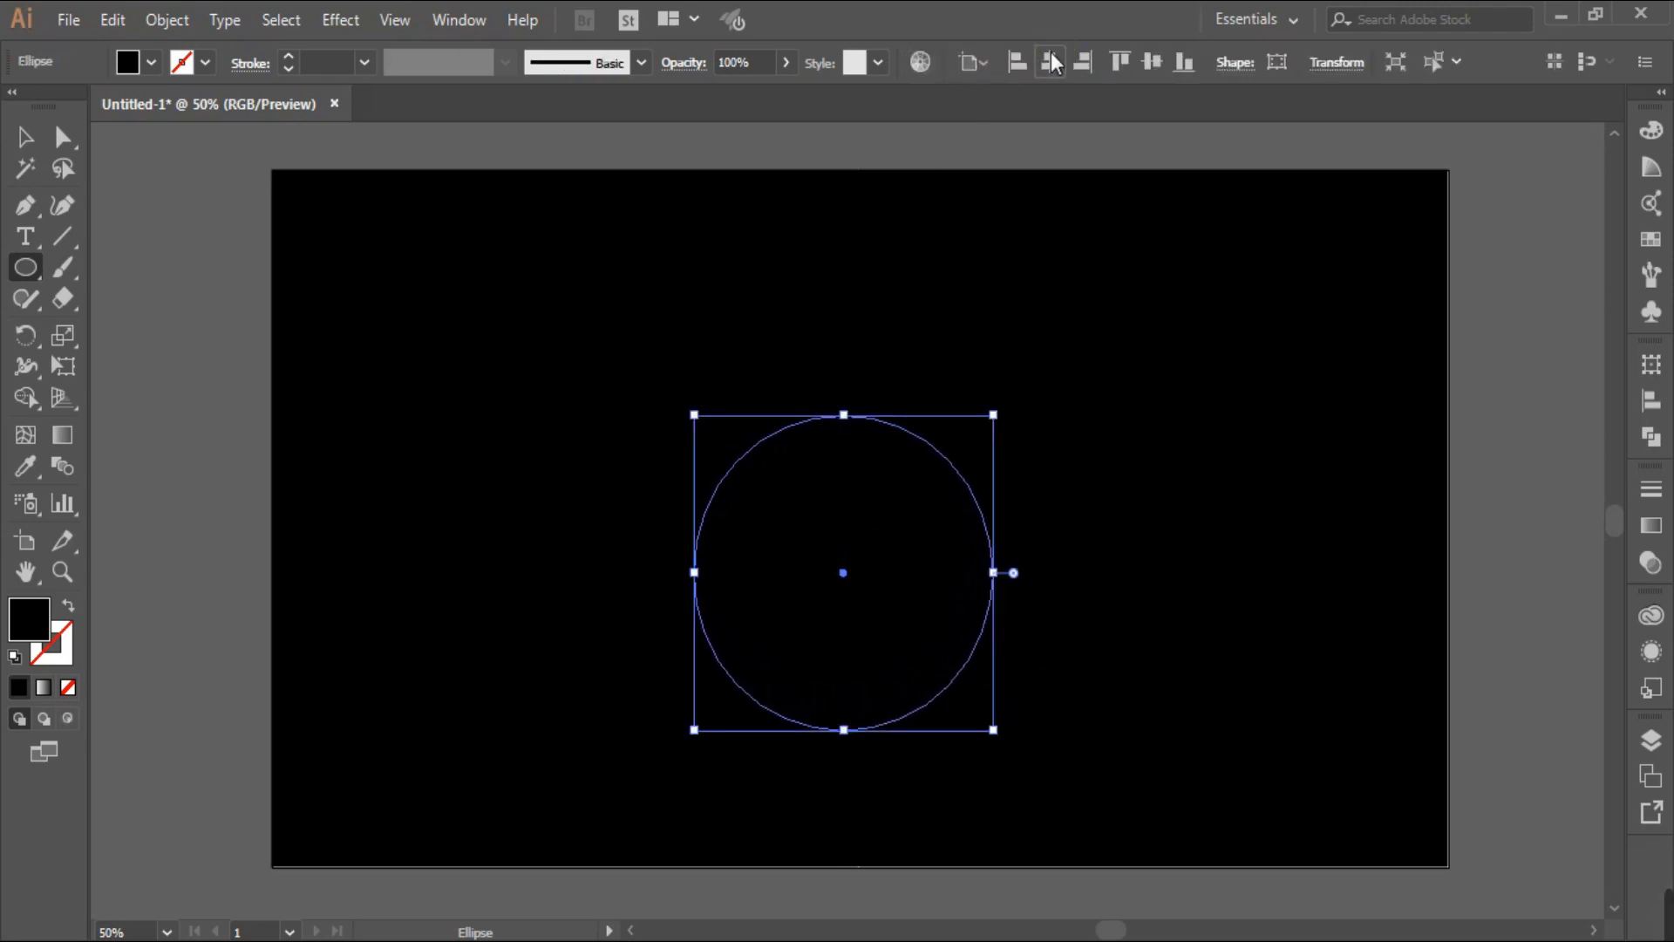
click(1050, 54)
click(1161, 59)
- Give the ellipse a white (FFFFFF) stroke with no fill, and deselect it
double_click(29, 624)
drag(1308, 445, 1249, 227)
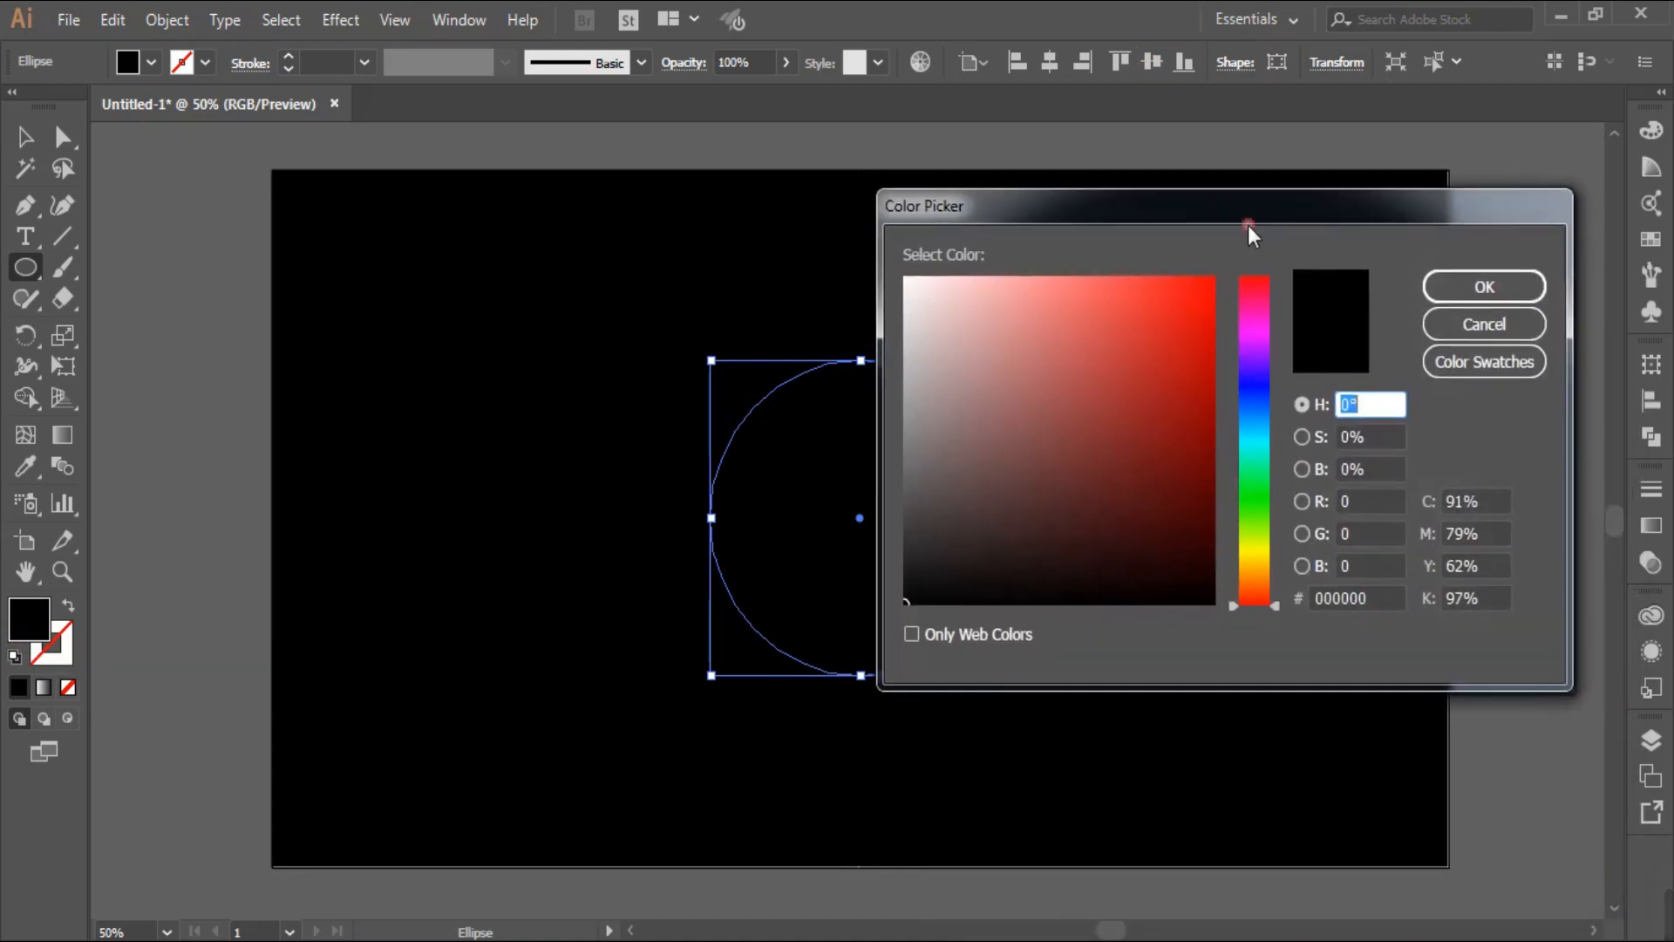
drag(905, 282, 899, 249)
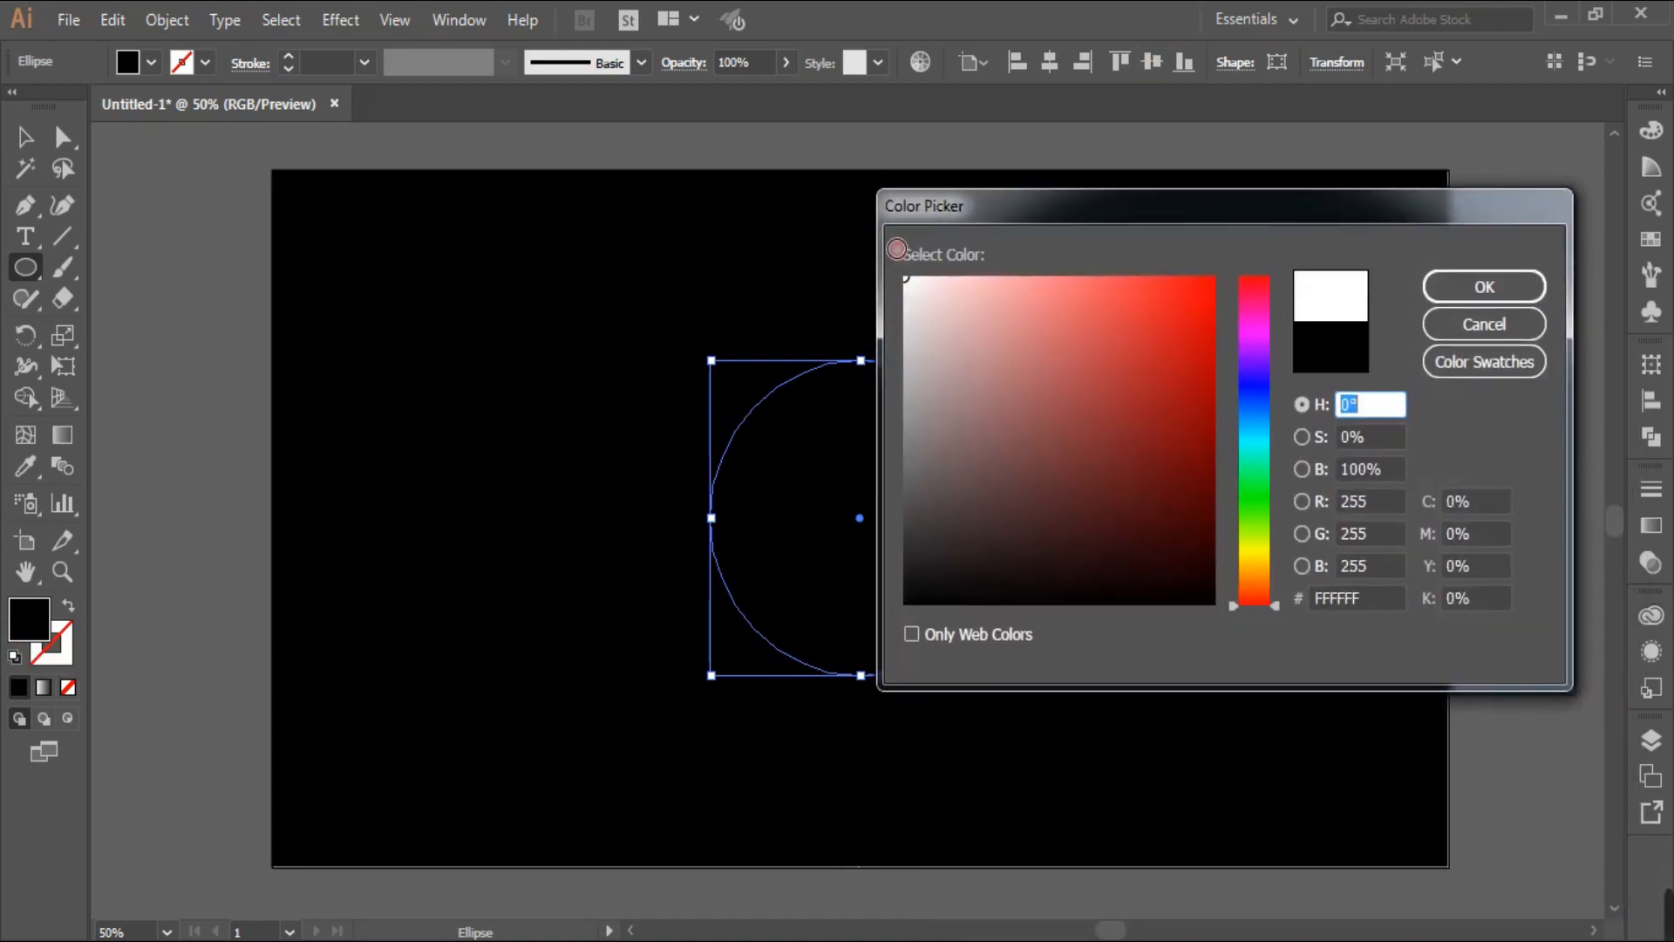
click(1515, 298)
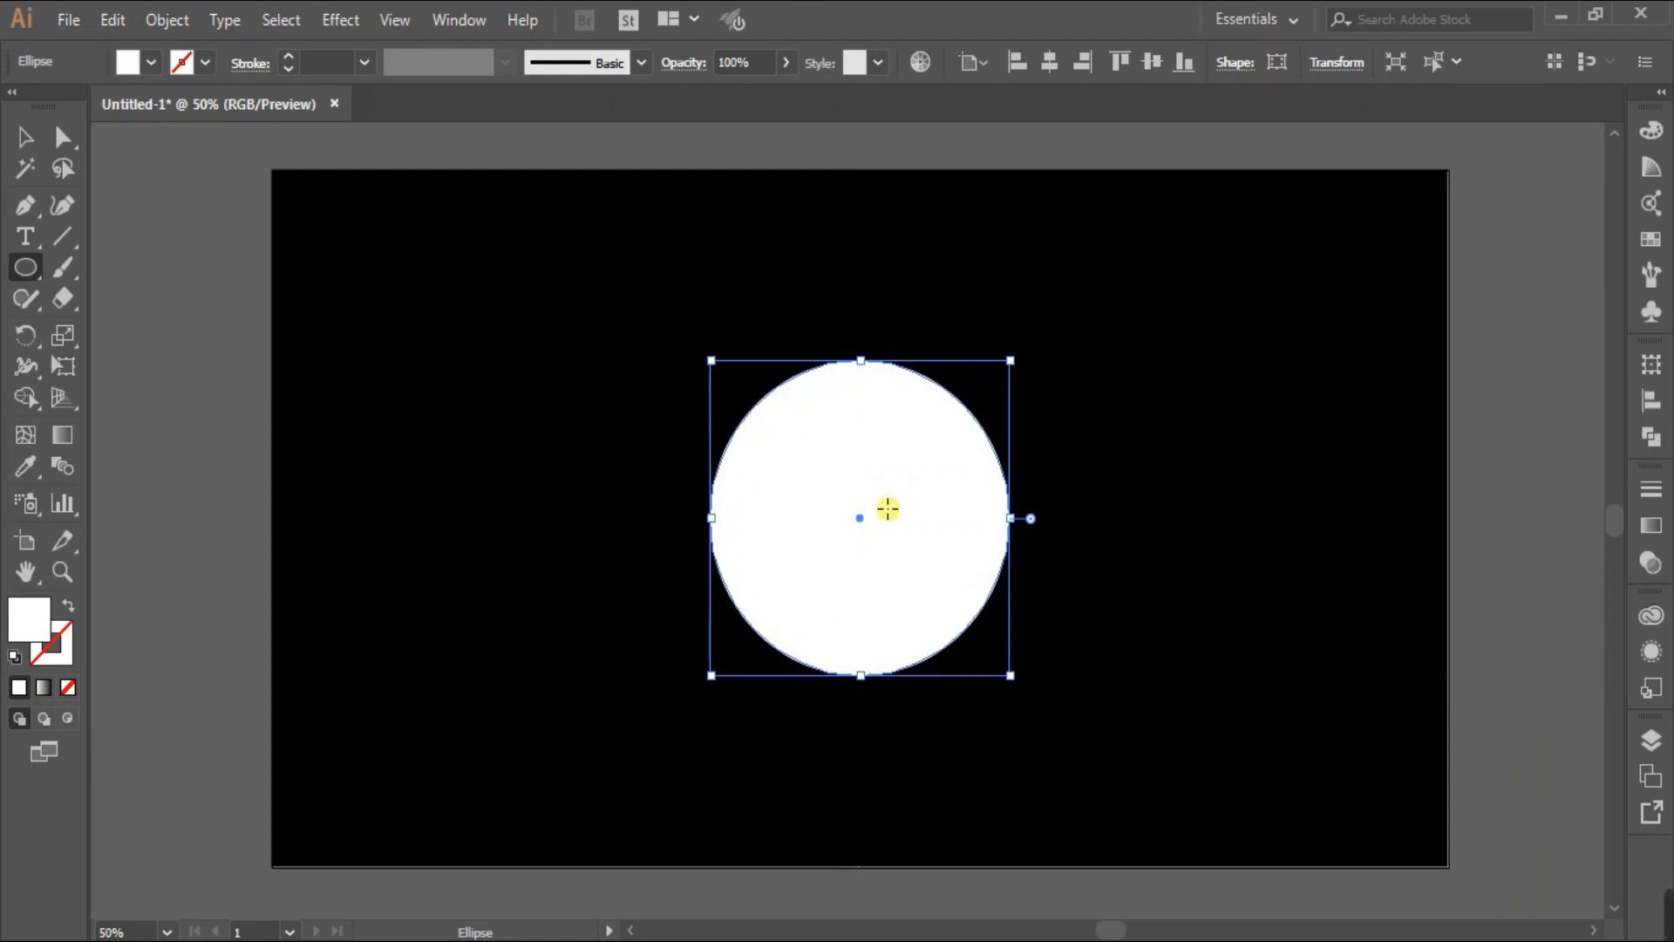
click(69, 610)
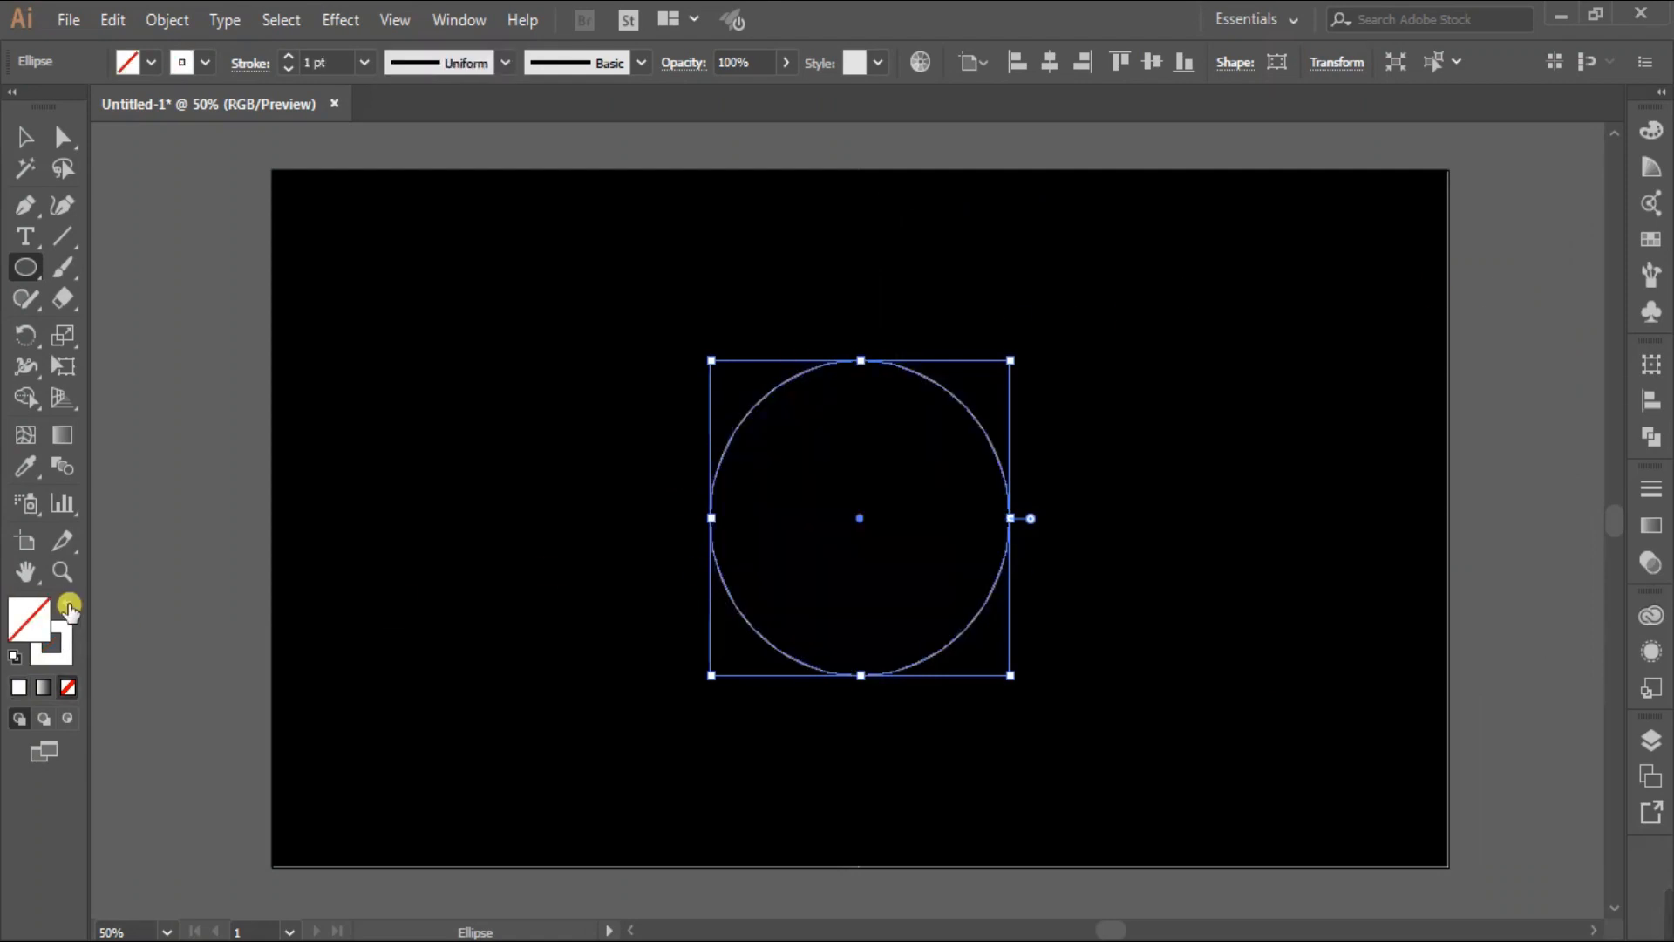
click(25, 137)
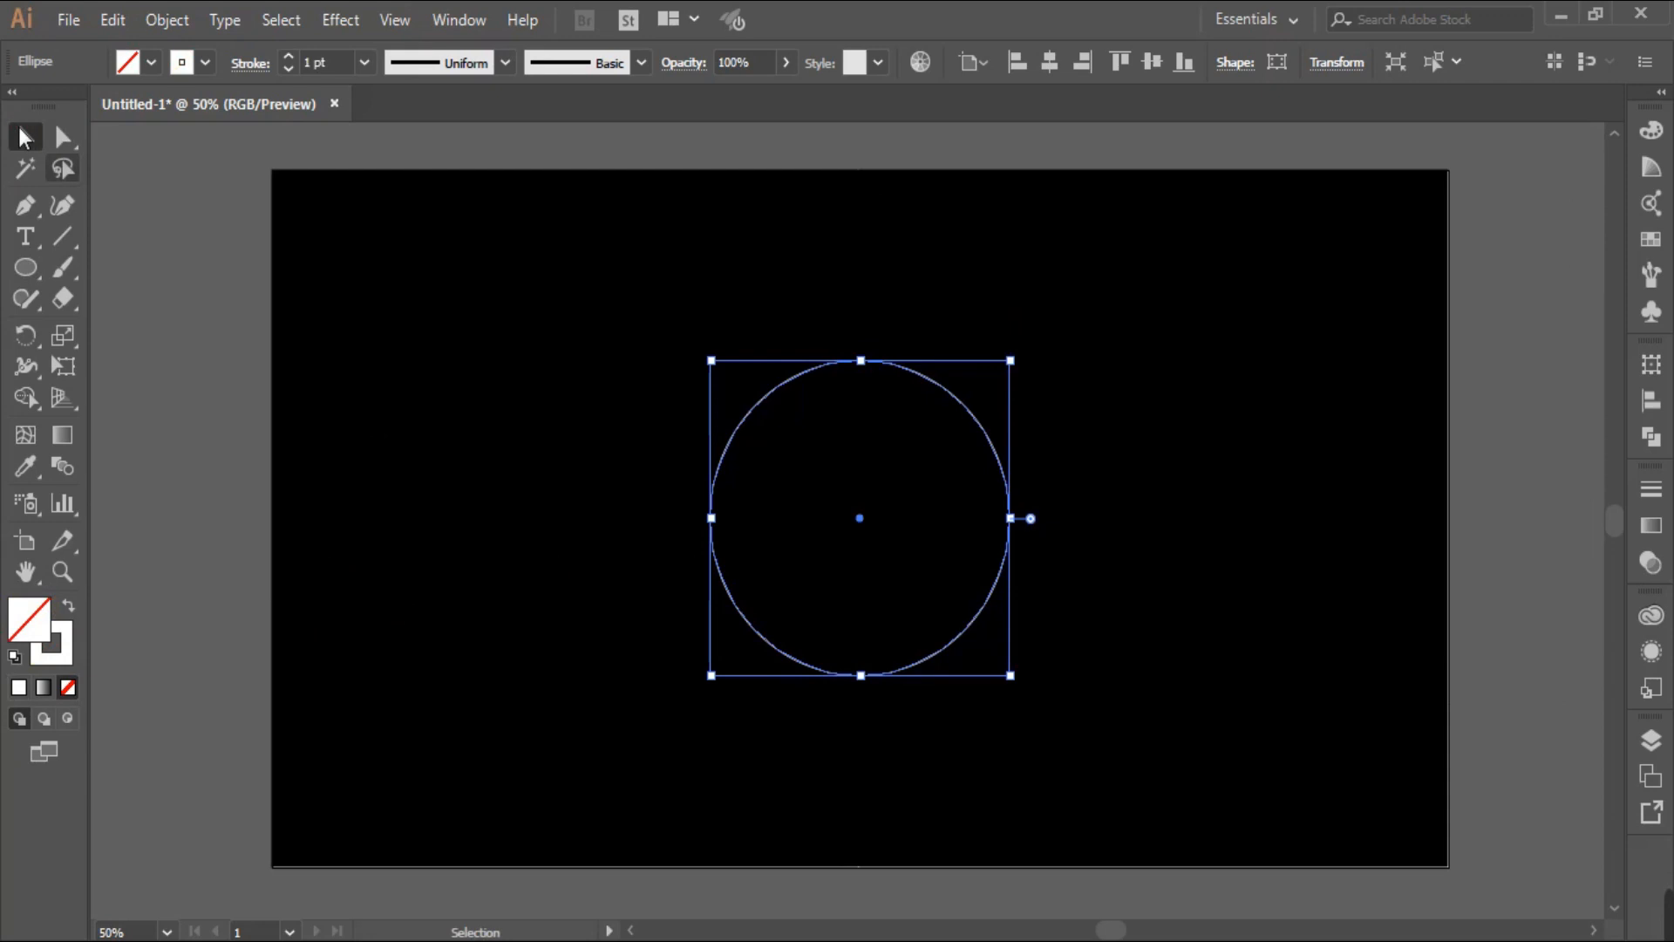
click(555, 502)
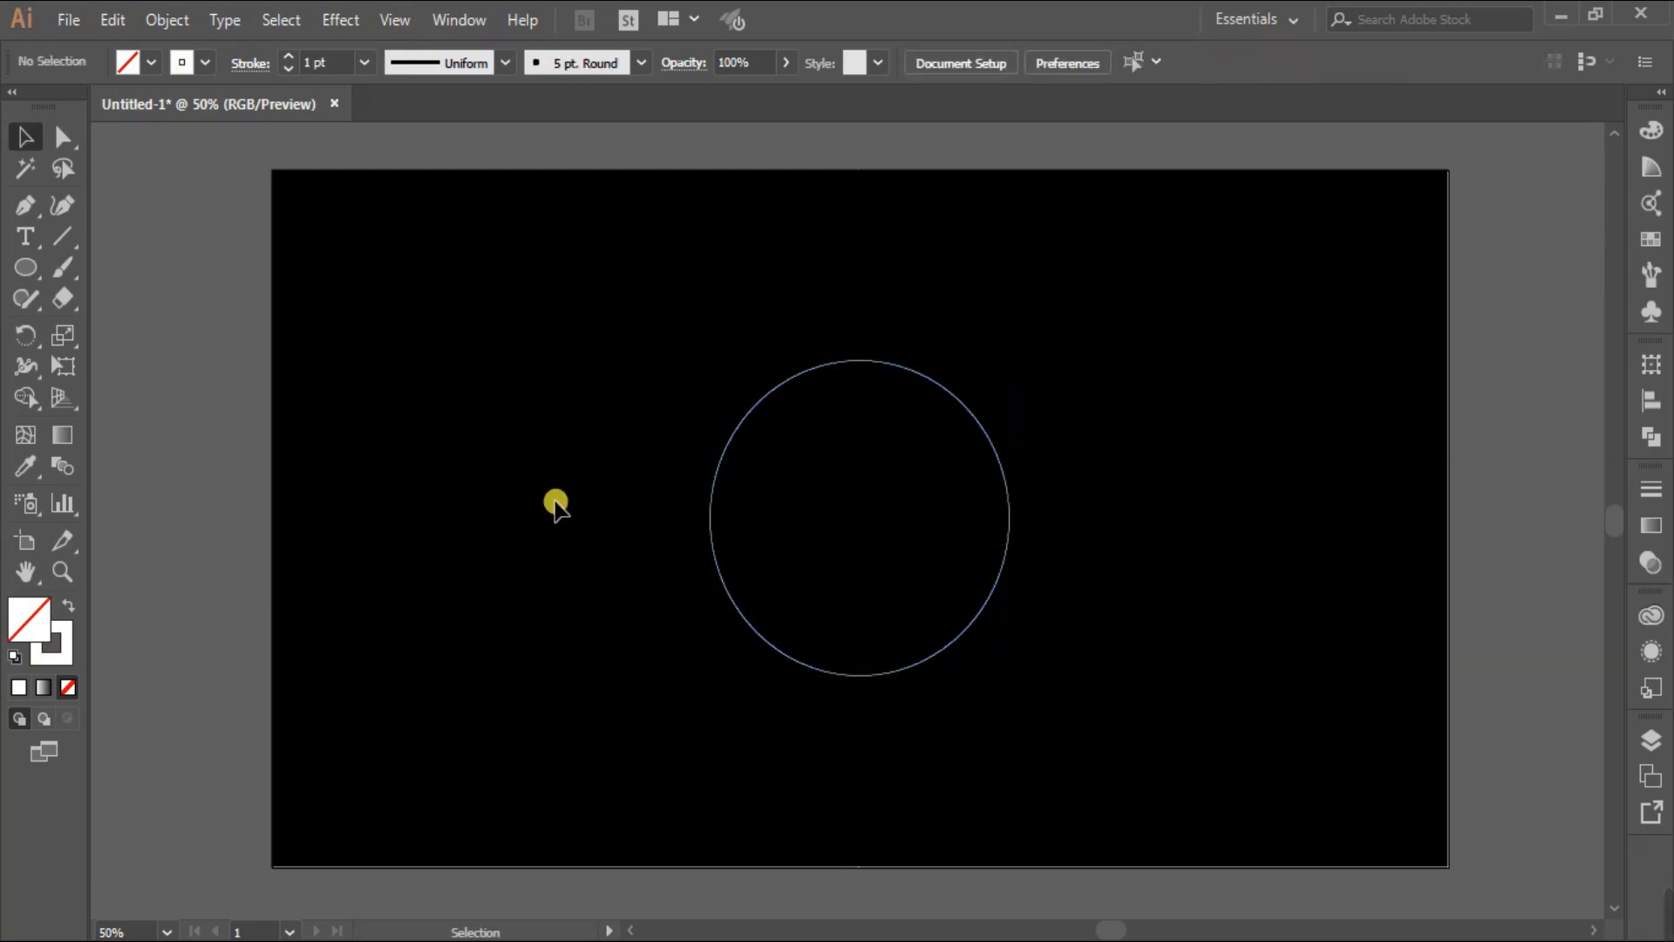
- Split the ellipse into upper and lower halves with the Scissors tool, cutting at its left and right anchor points
click(1007, 474)
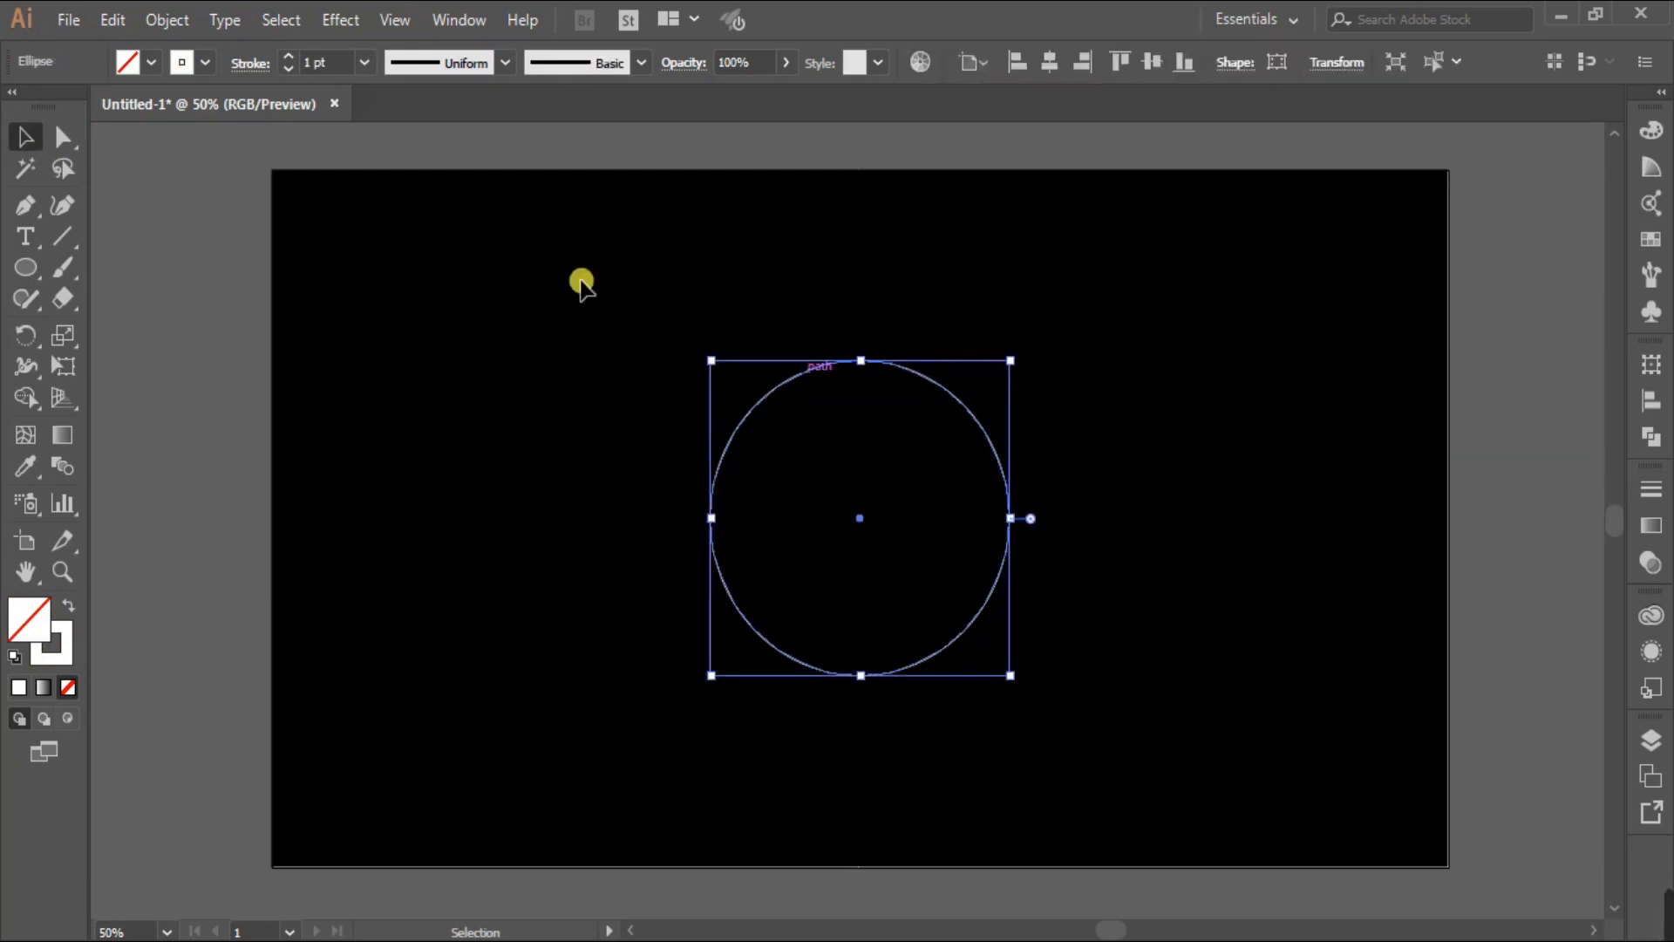
click(66, 301)
click(195, 331)
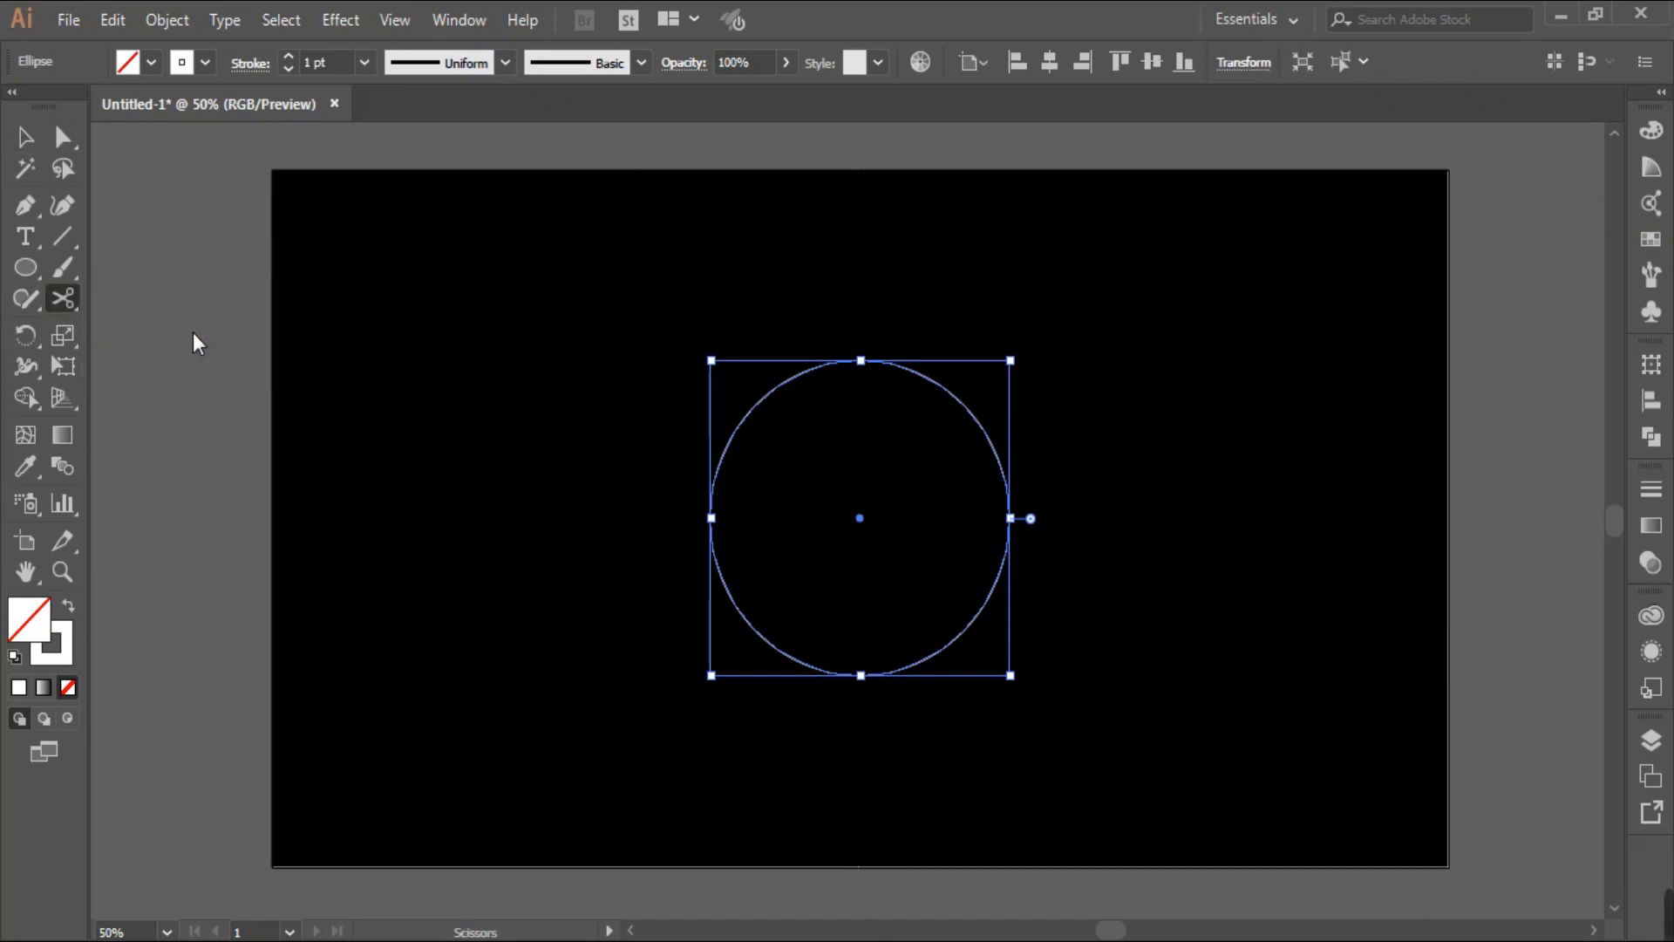
click(712, 519)
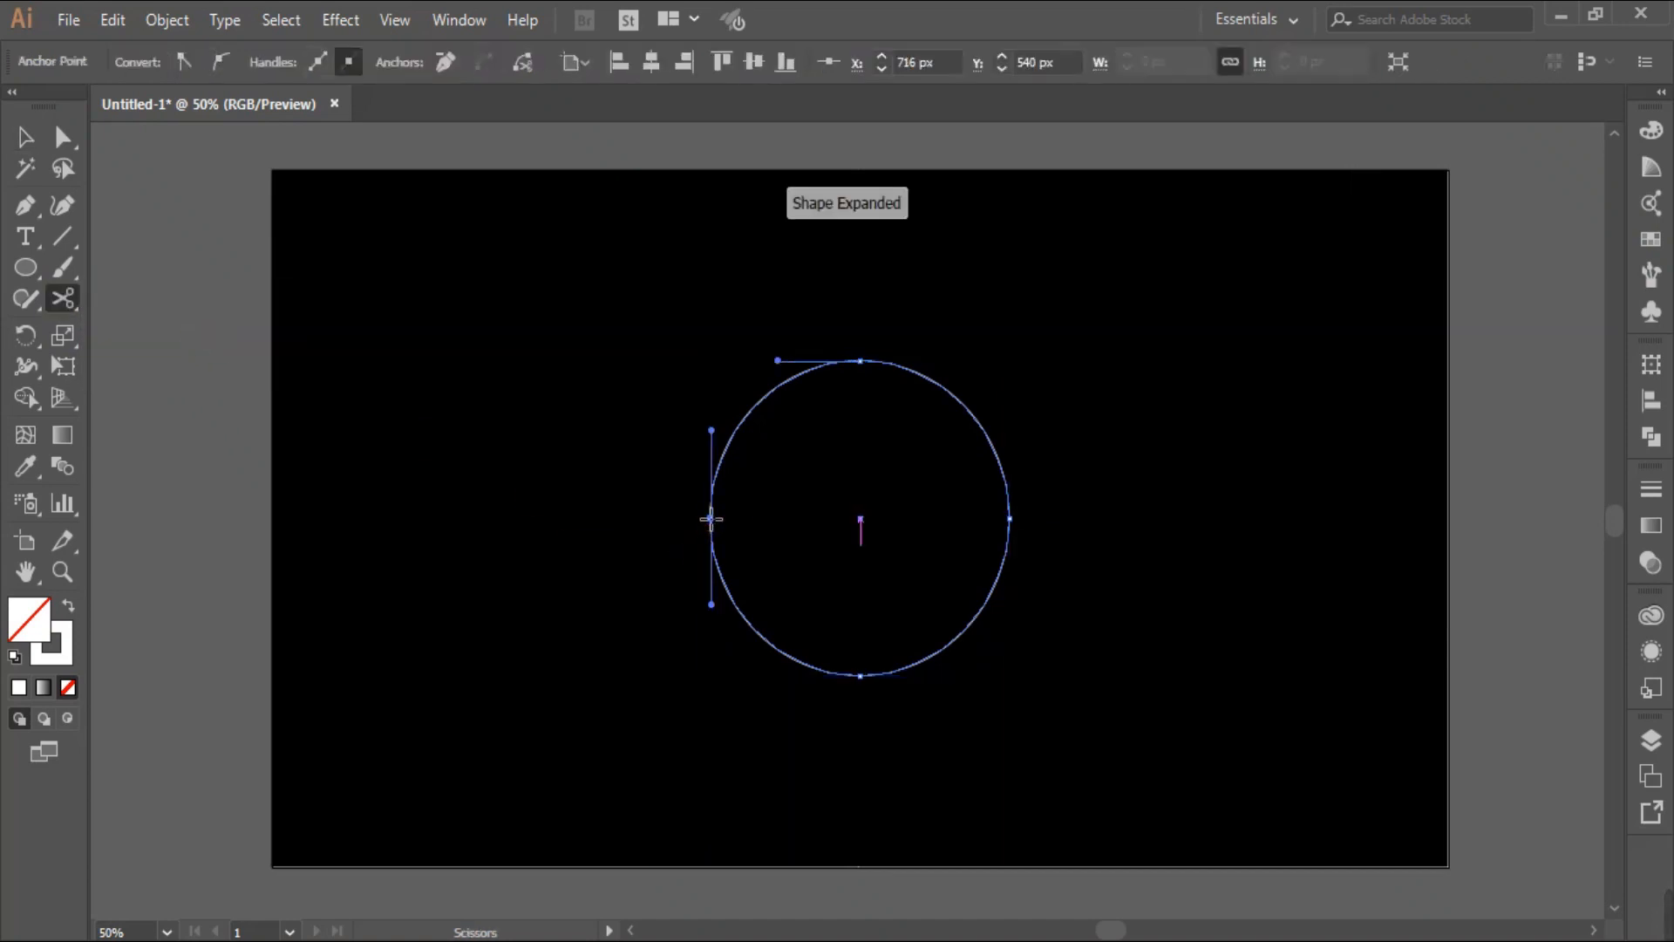
click(1009, 519)
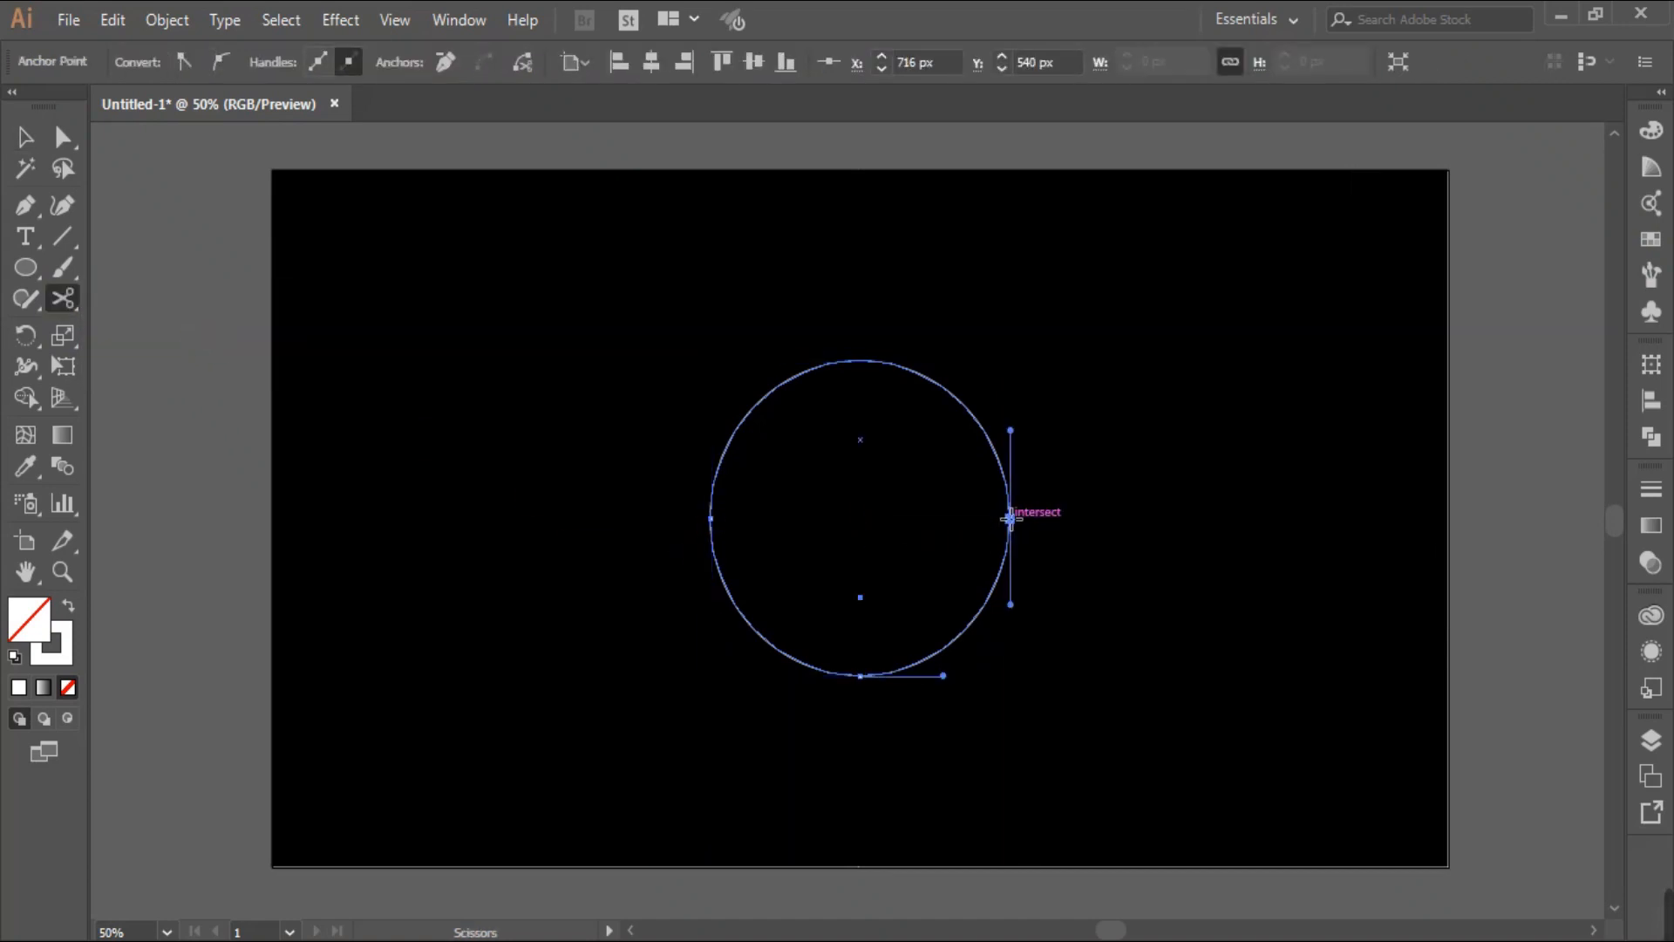
click(24, 137)
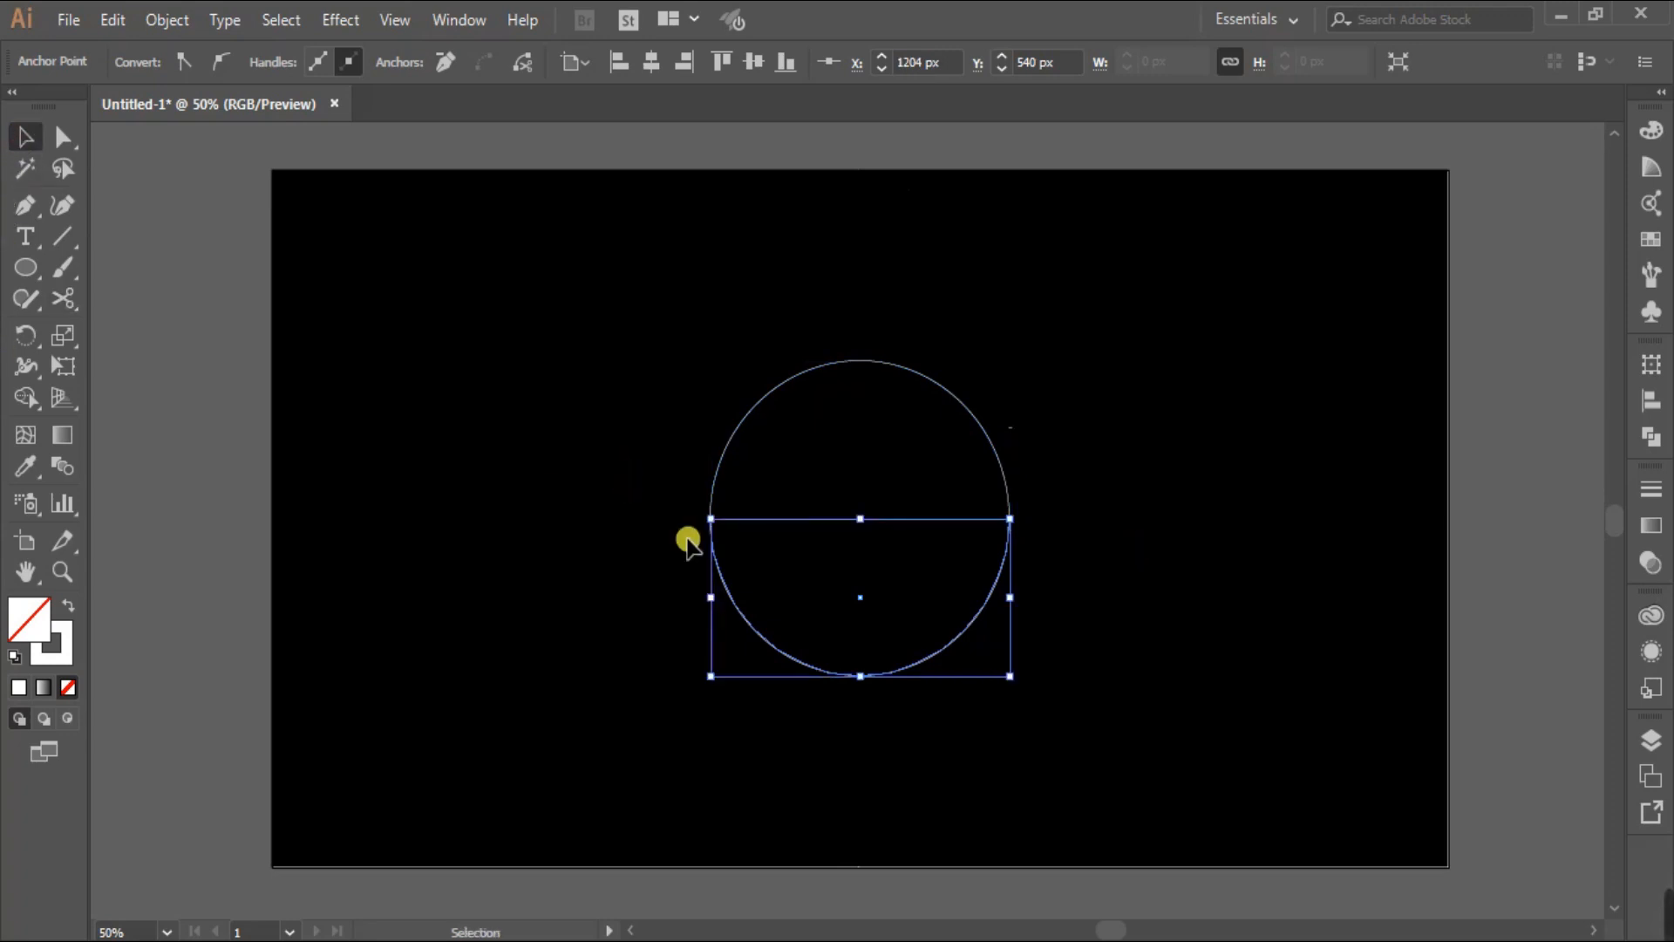
- Try moving the lower half of the ellipse downward, and undo the move
drag(946, 656, 940, 723)
key(ctrl+z)
key(ctrl+z)
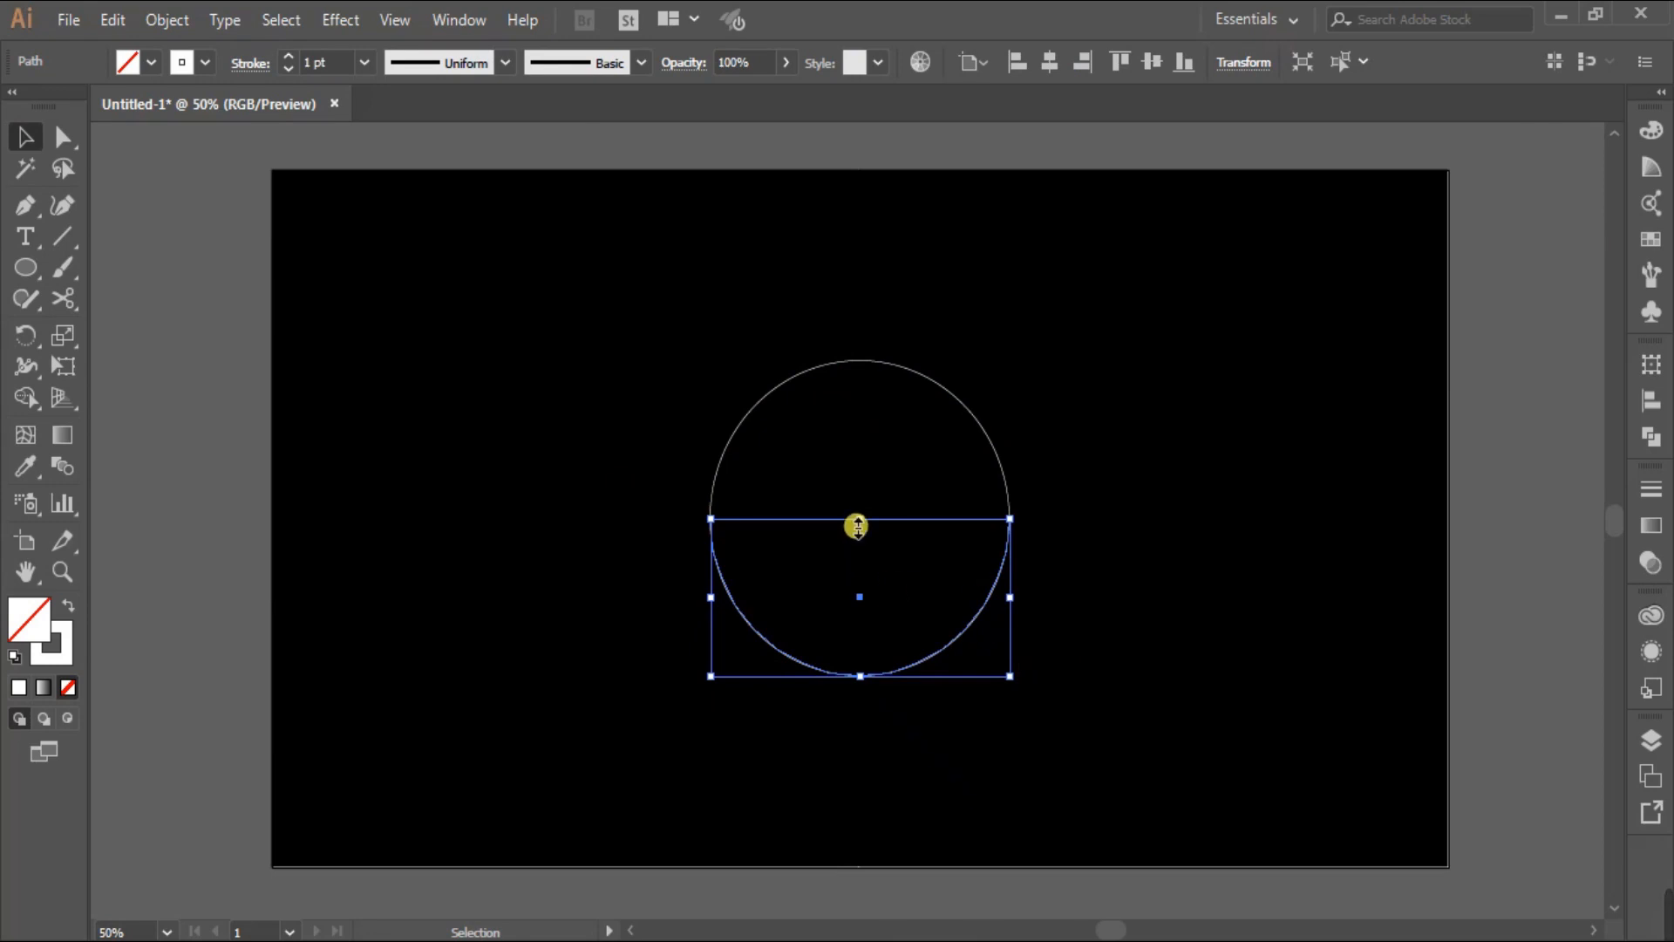
- Set the stroke weight of both ellipse halves to 5 pt
click(829, 463)
drag(535, 329, 1151, 767)
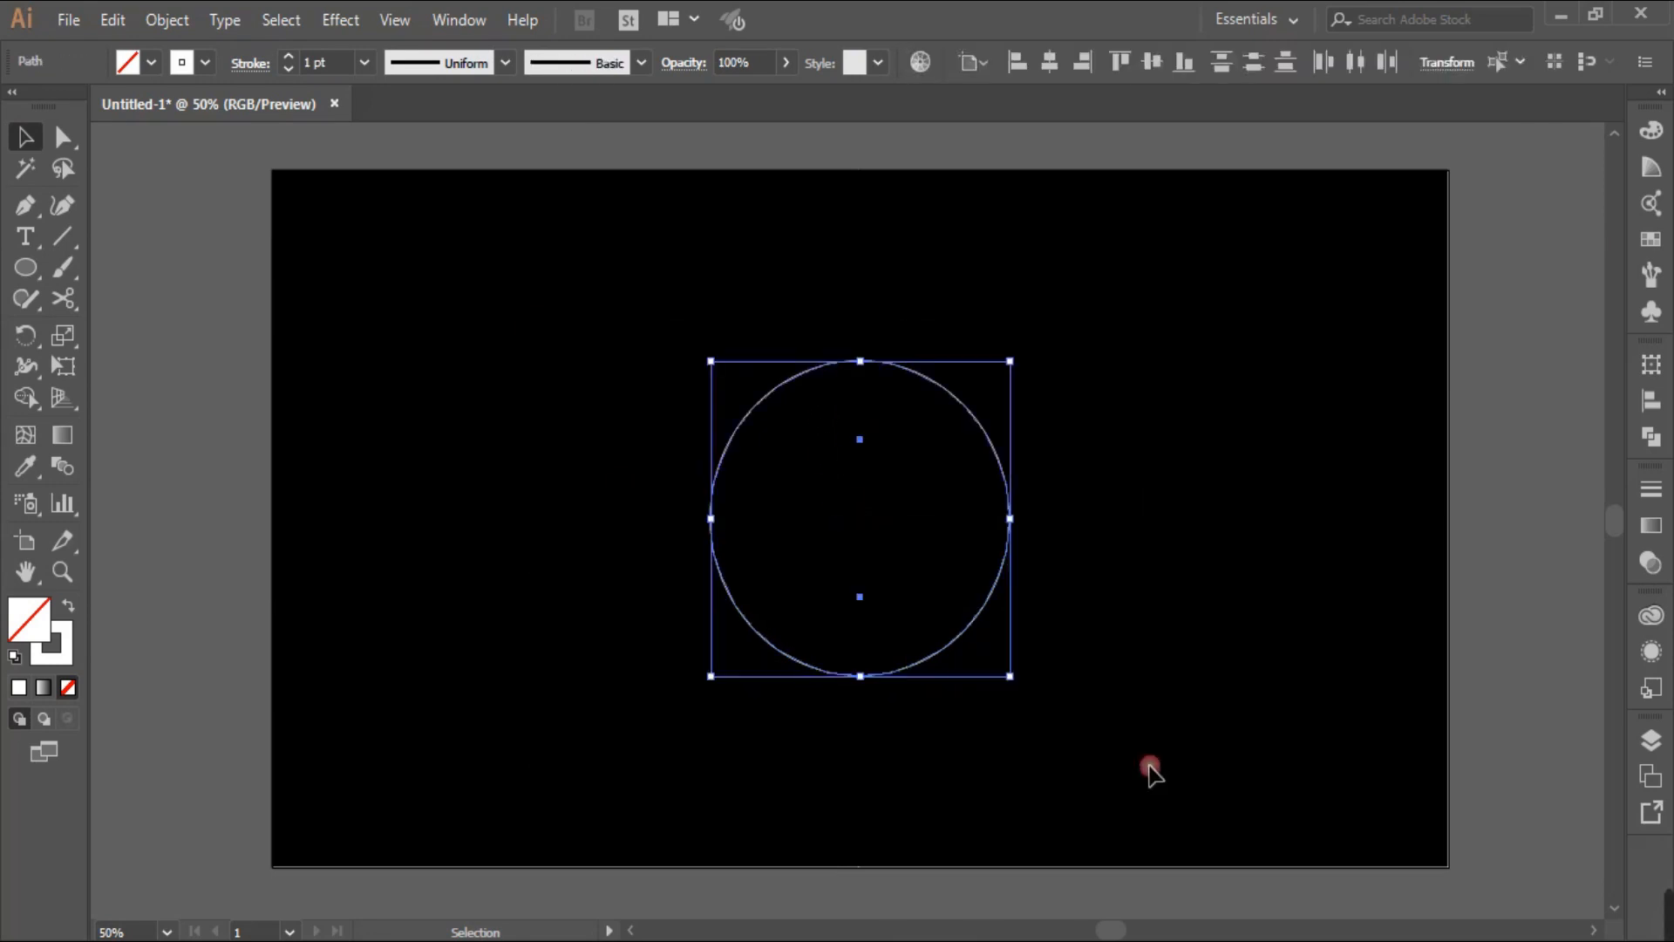
click(368, 60)
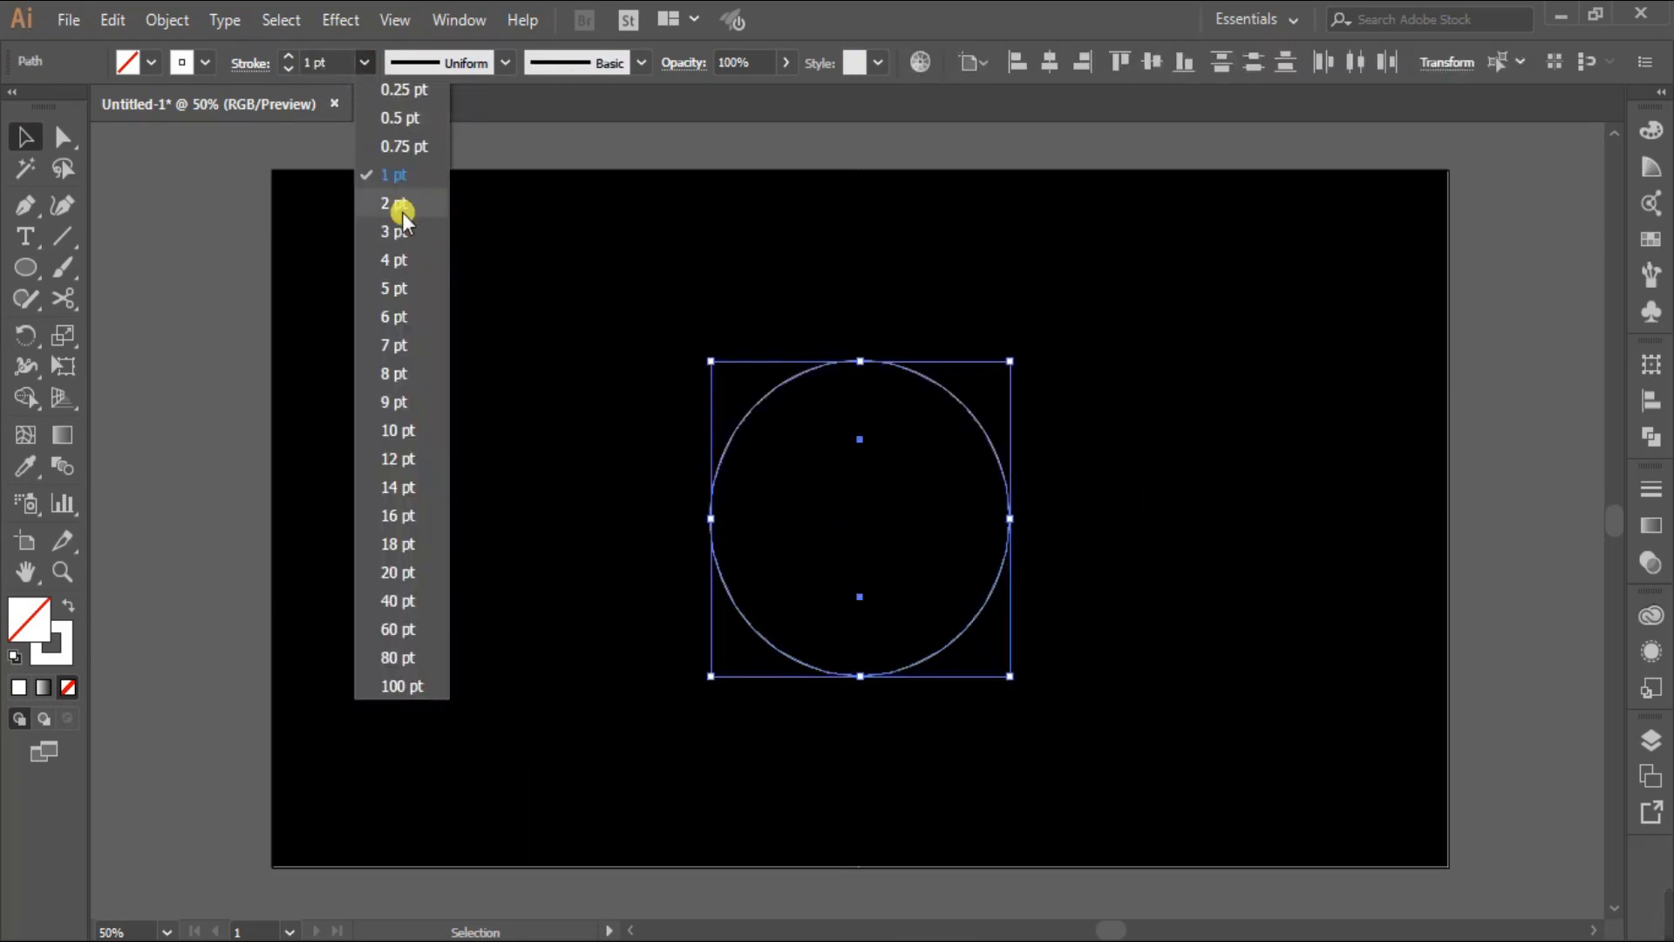
click(420, 320)
click(658, 479)
- Apply the tapered Width Profile 4 to the stroke of the upper half and deselect it
scroll(867, 534, up, 2)
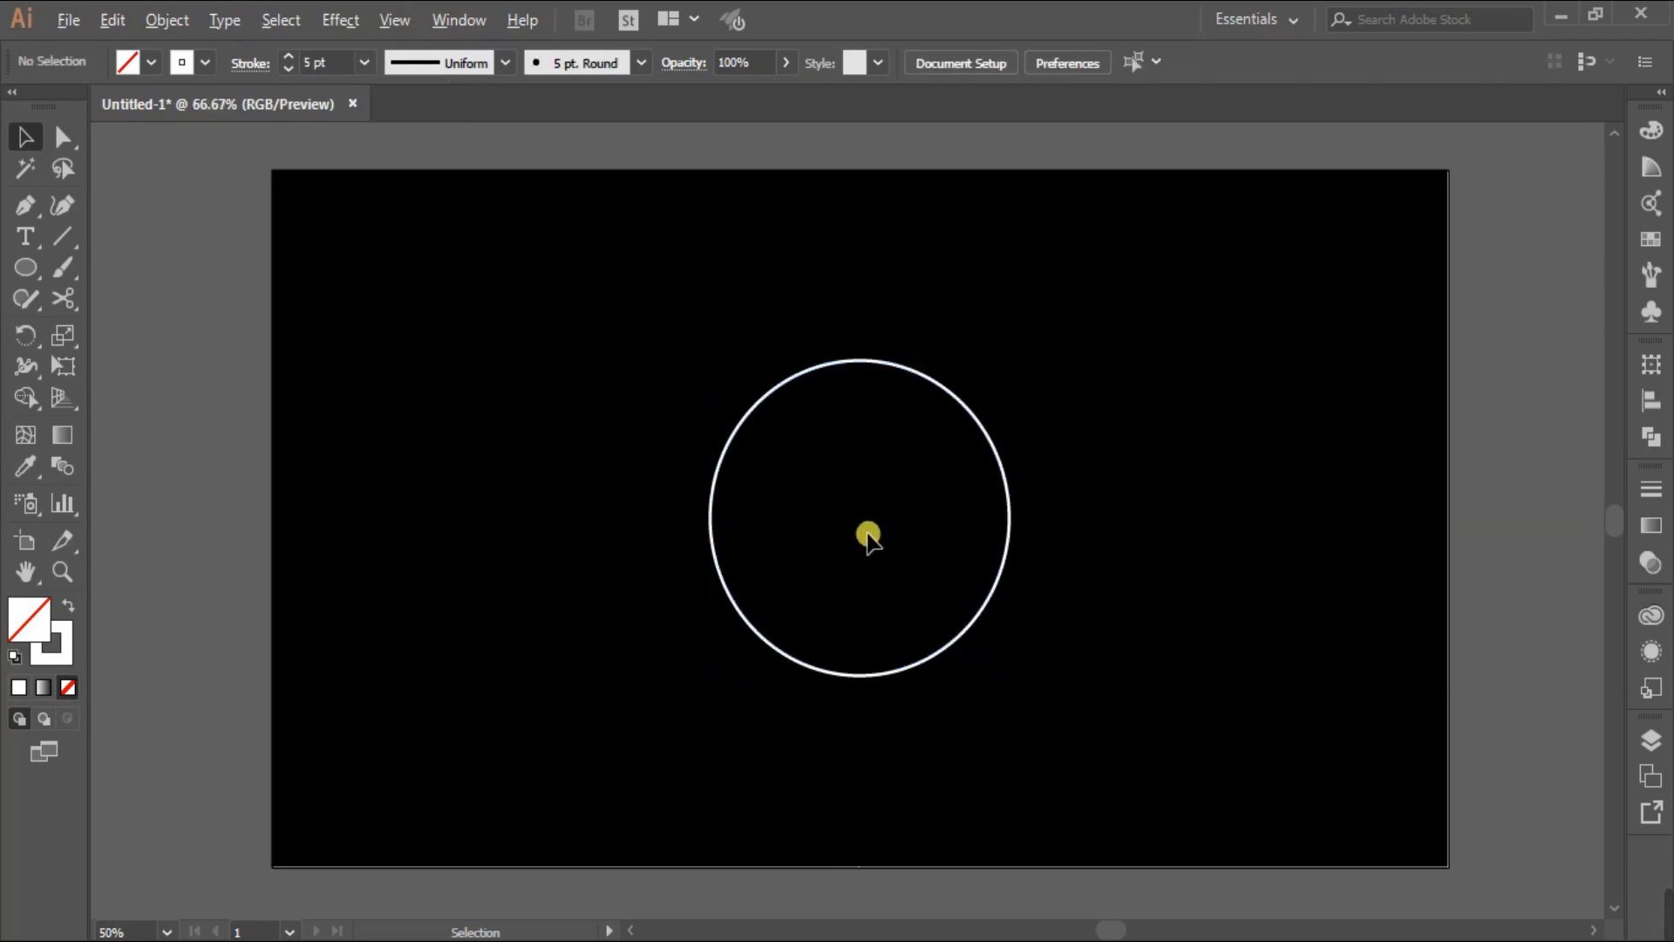
scroll(872, 542, up, 1)
click(851, 255)
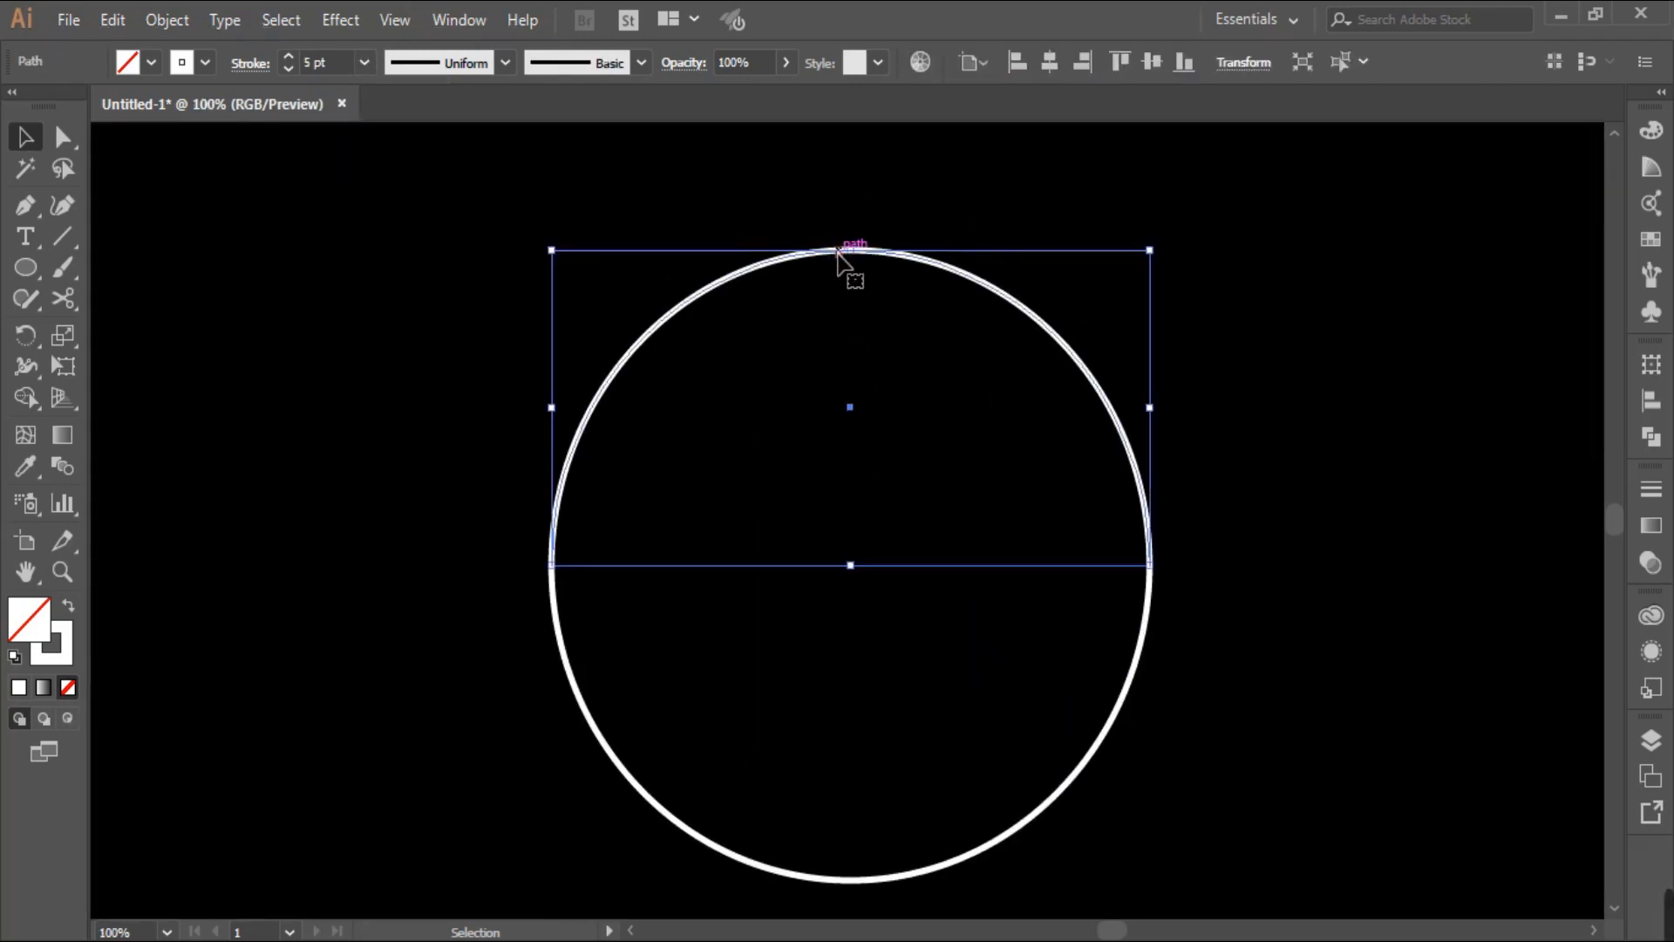
click(503, 63)
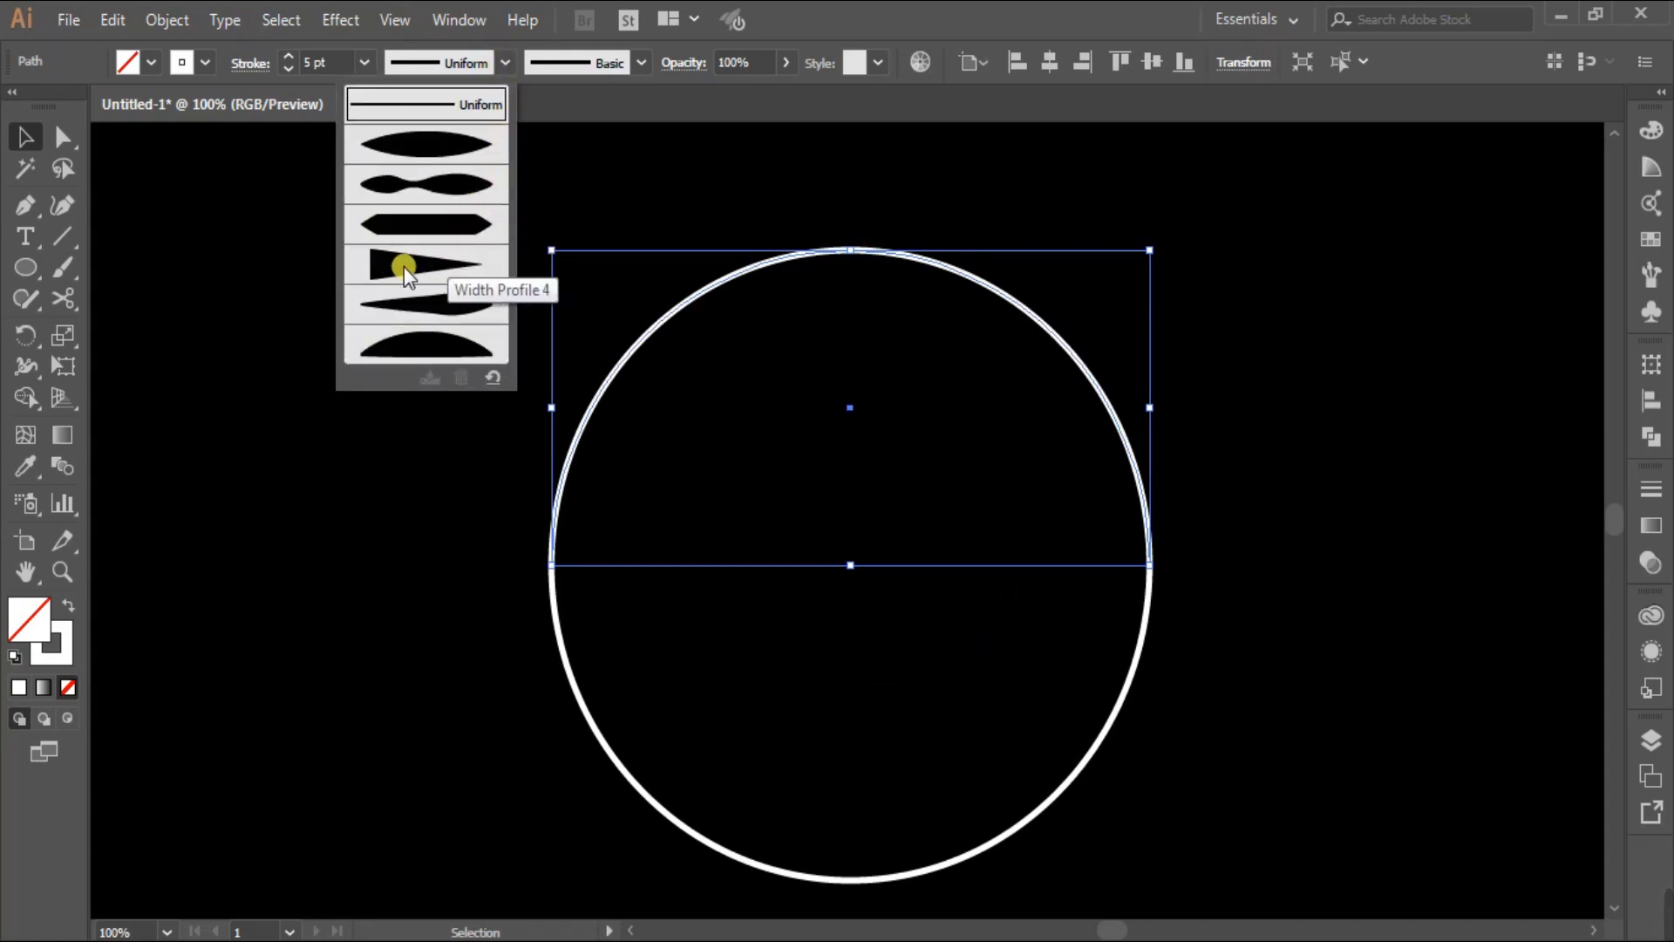
click(413, 269)
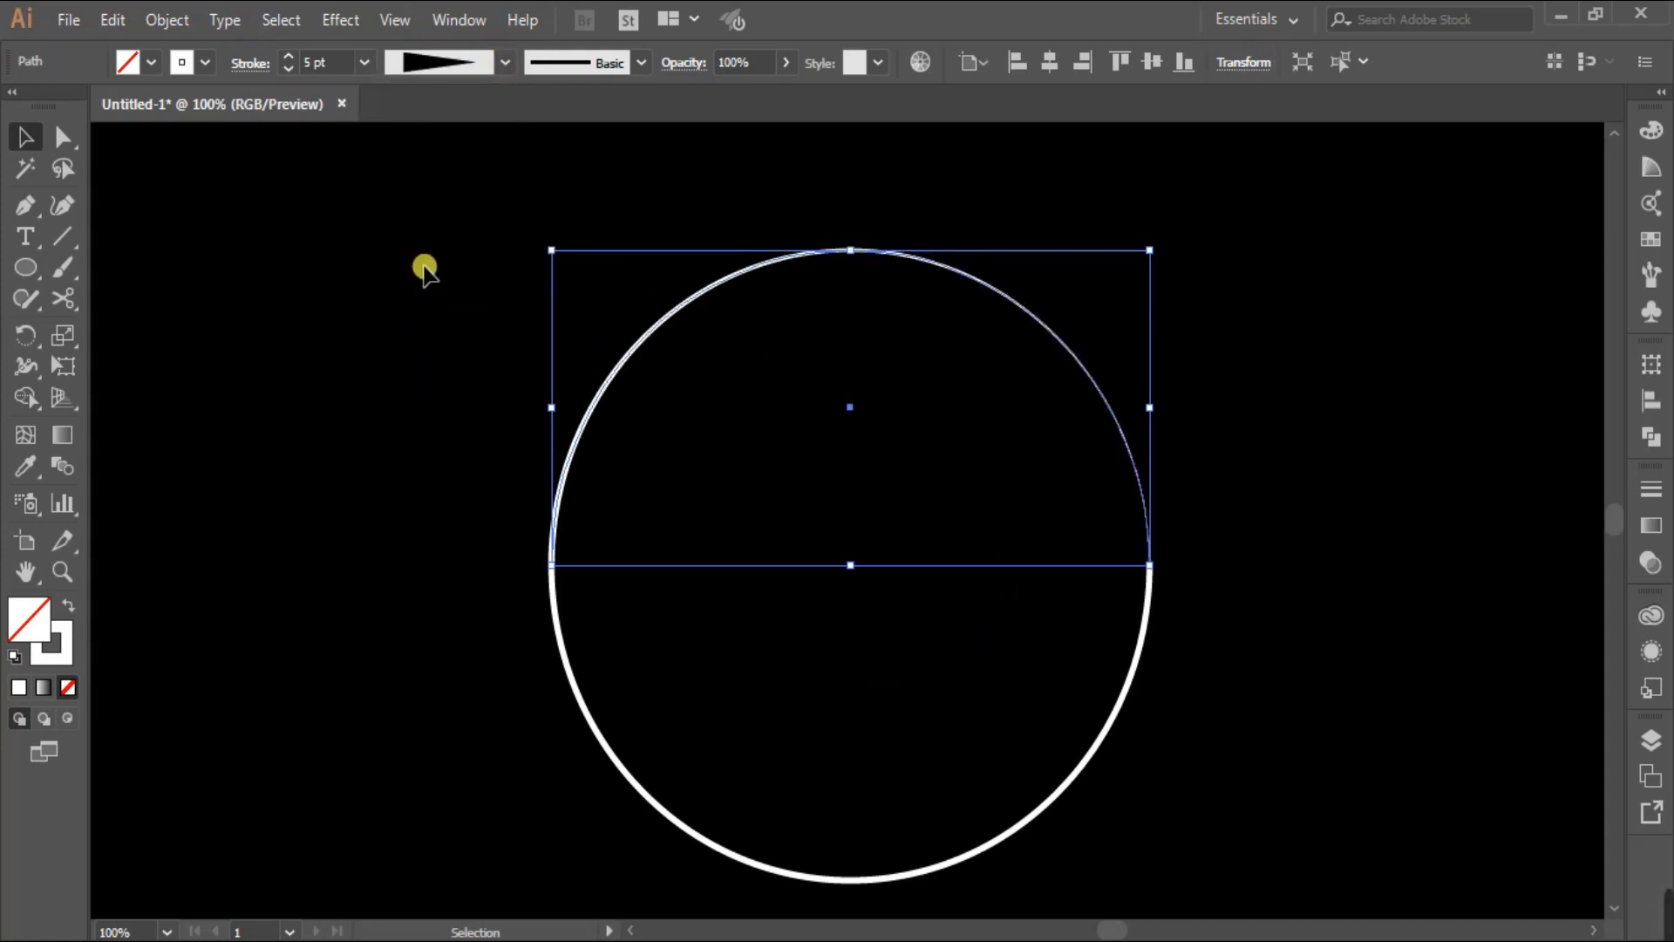
click(1193, 582)
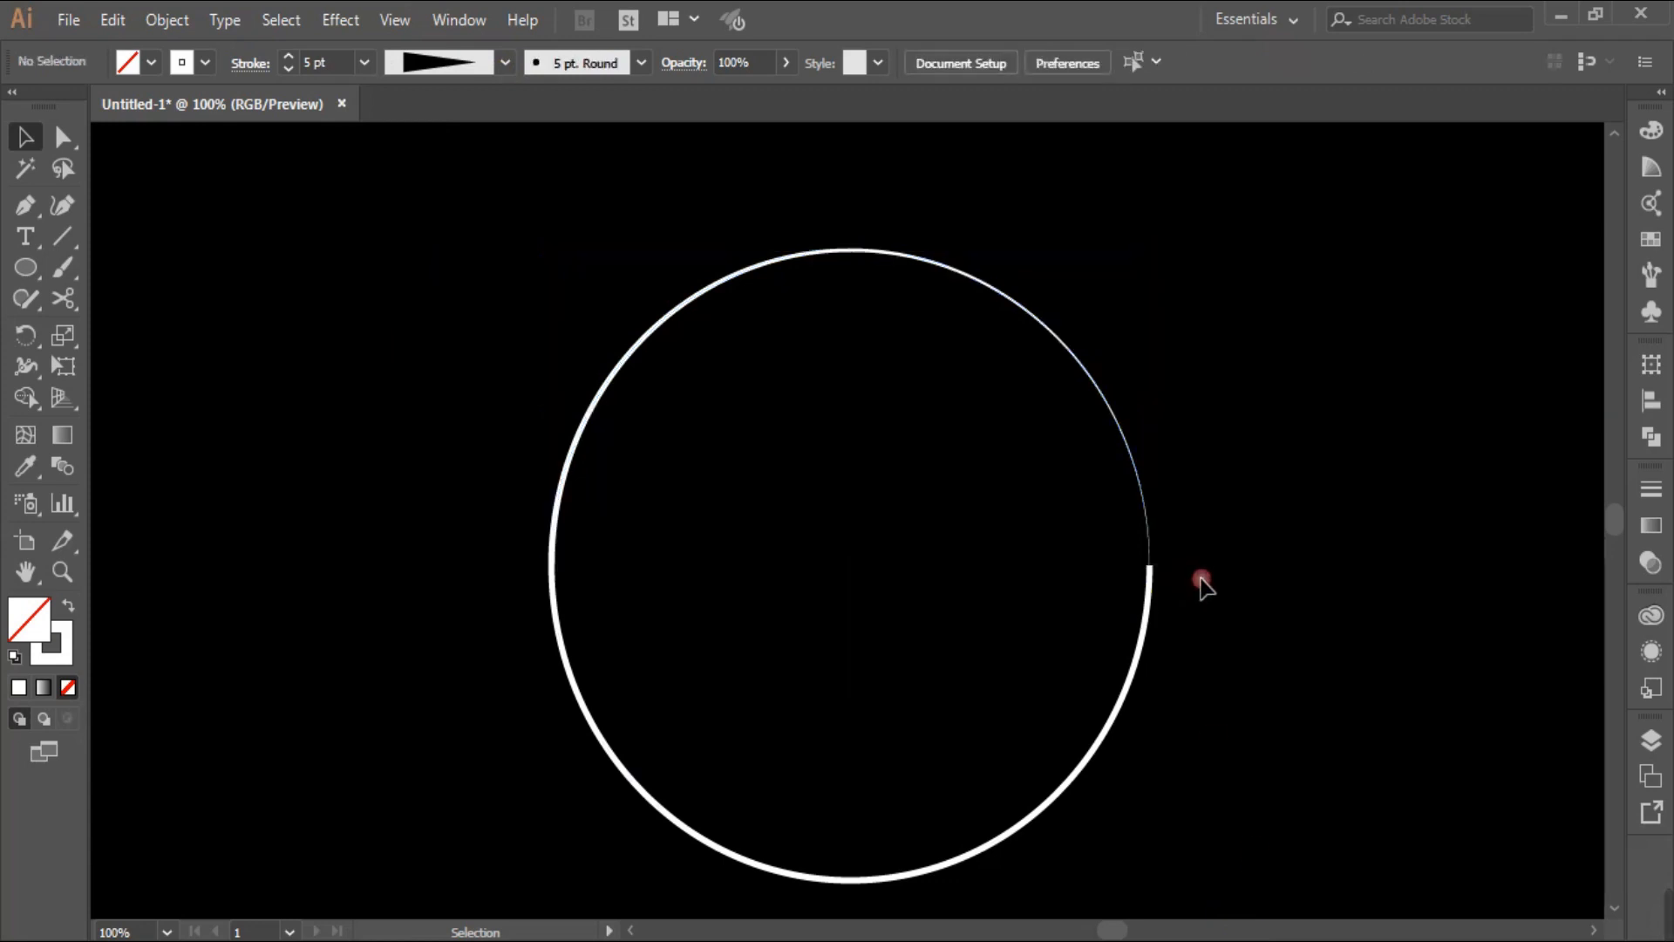
- Apply the tapered Width Profile 4 to the stroke of the lower half
click(1138, 696)
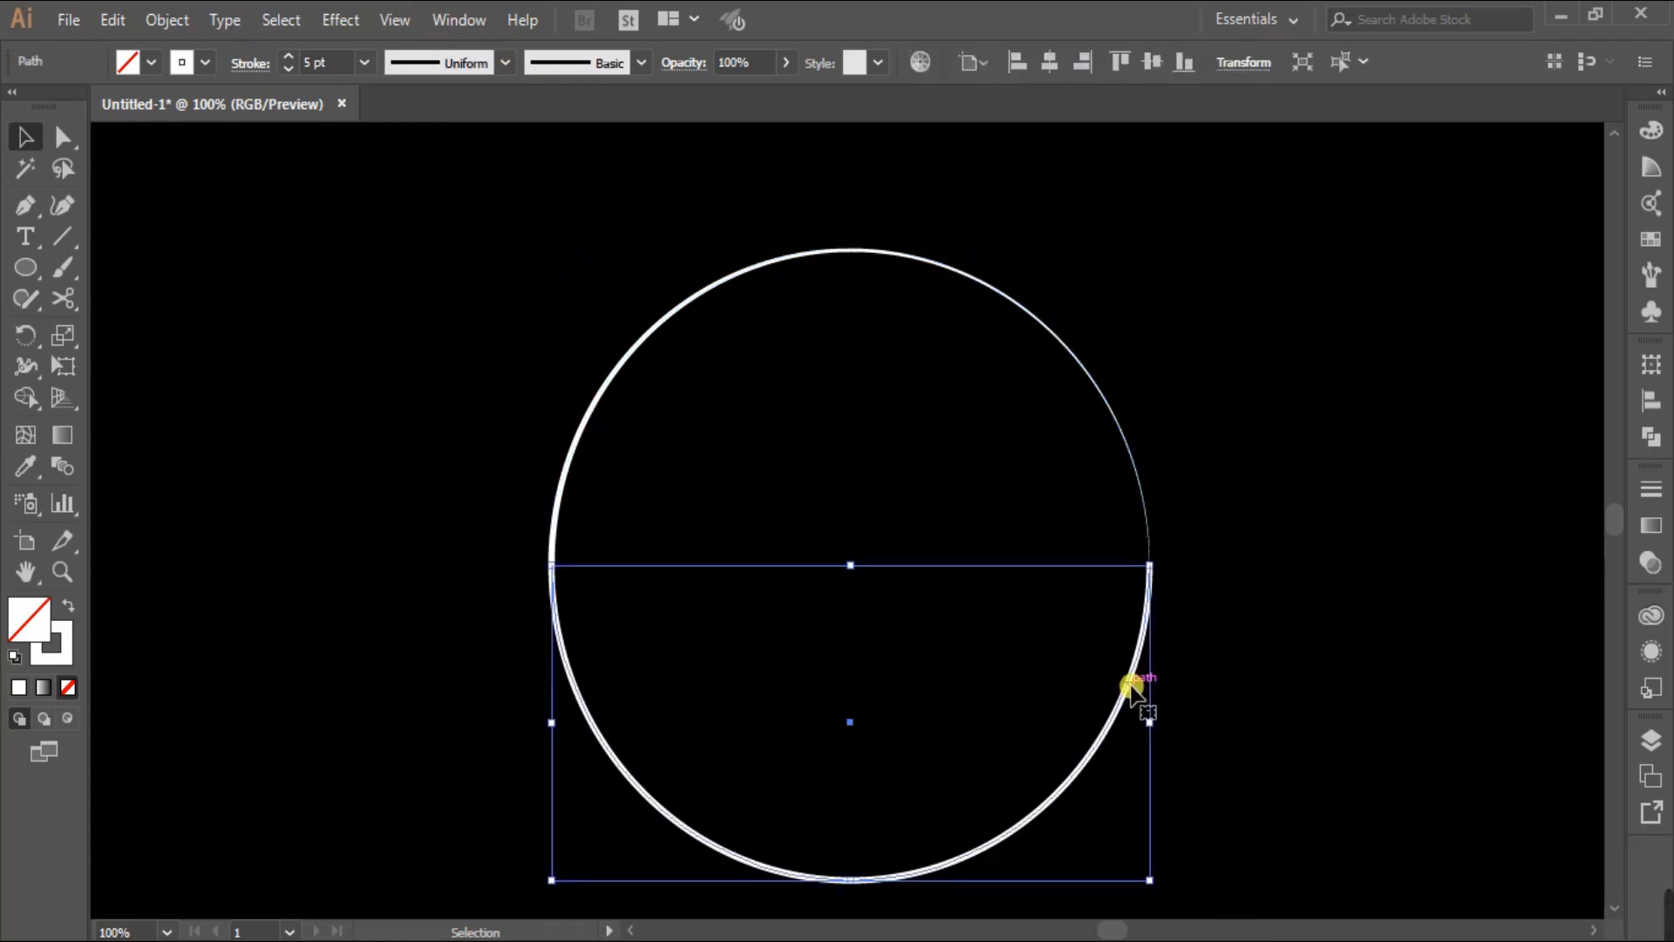
click(501, 61)
click(445, 266)
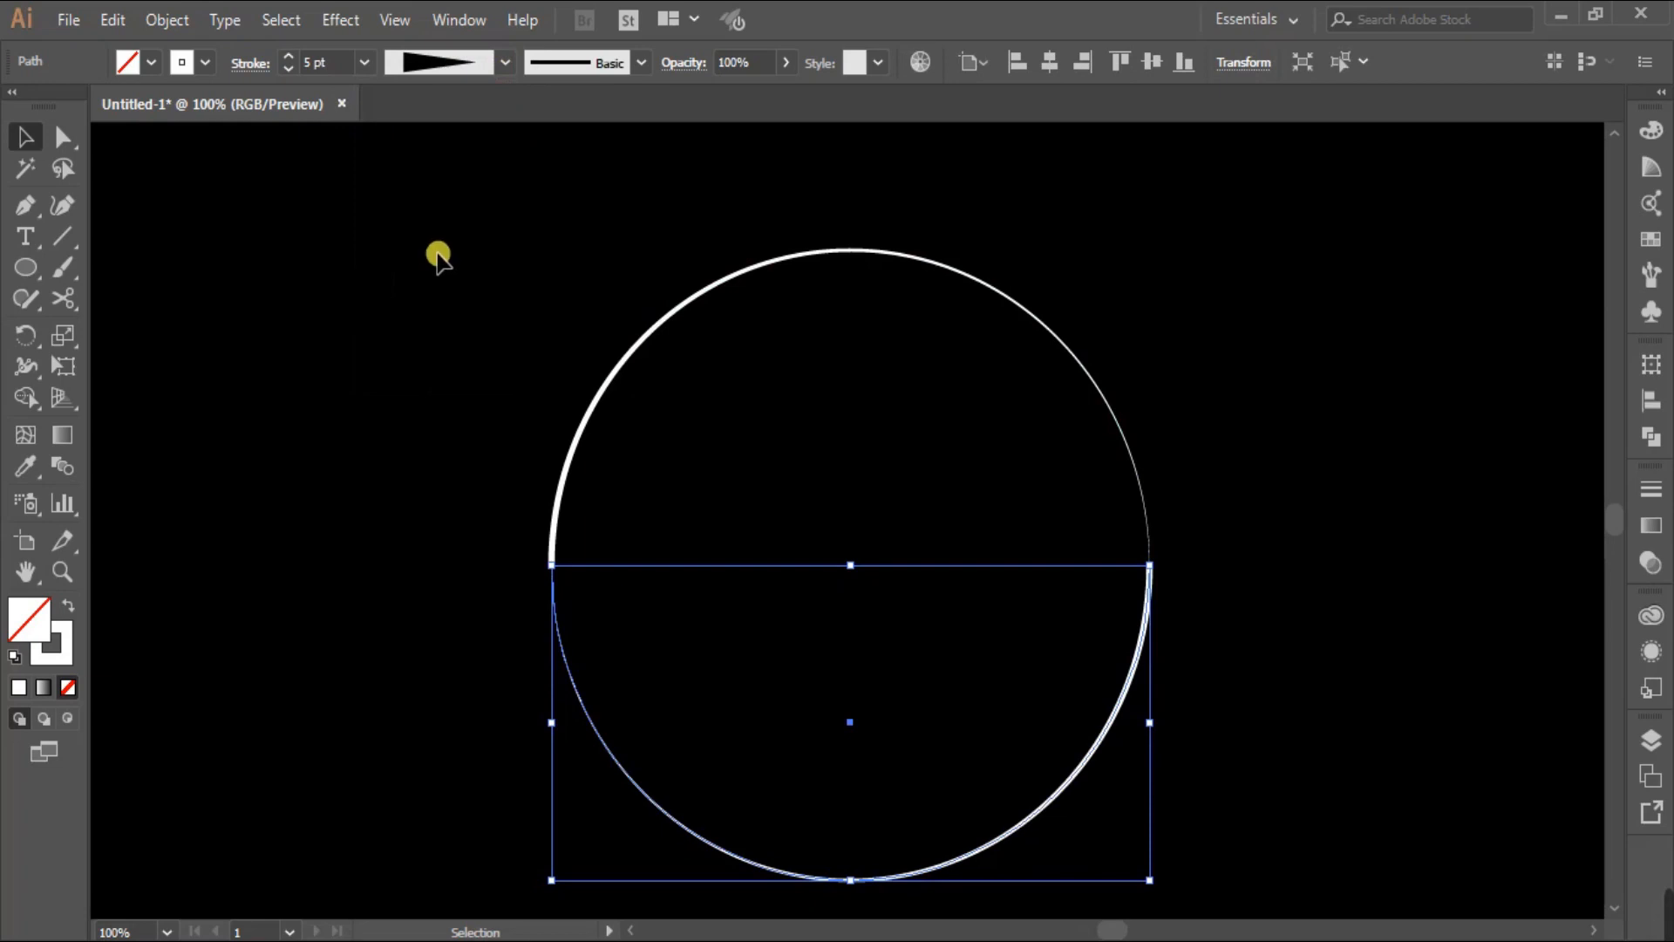
- Colour the stroke of the circle's upper half with the CMYK Cyan swatch, leaving its fill at none
click(443, 403)
scroll(439, 398, down, 1)
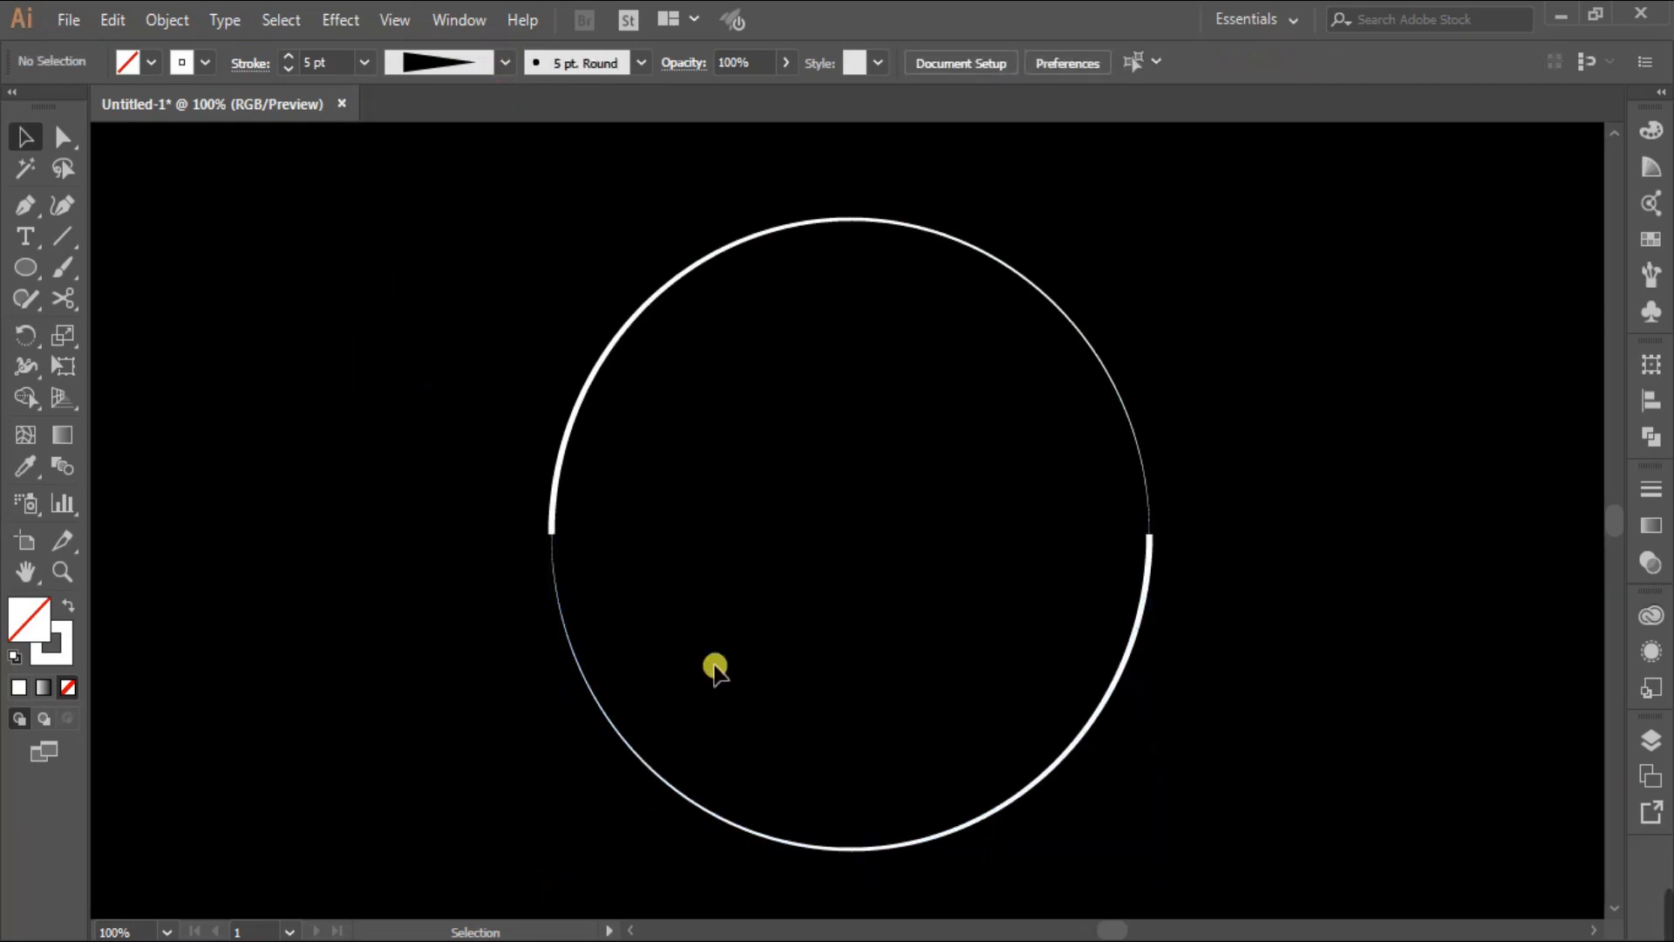
click(630, 321)
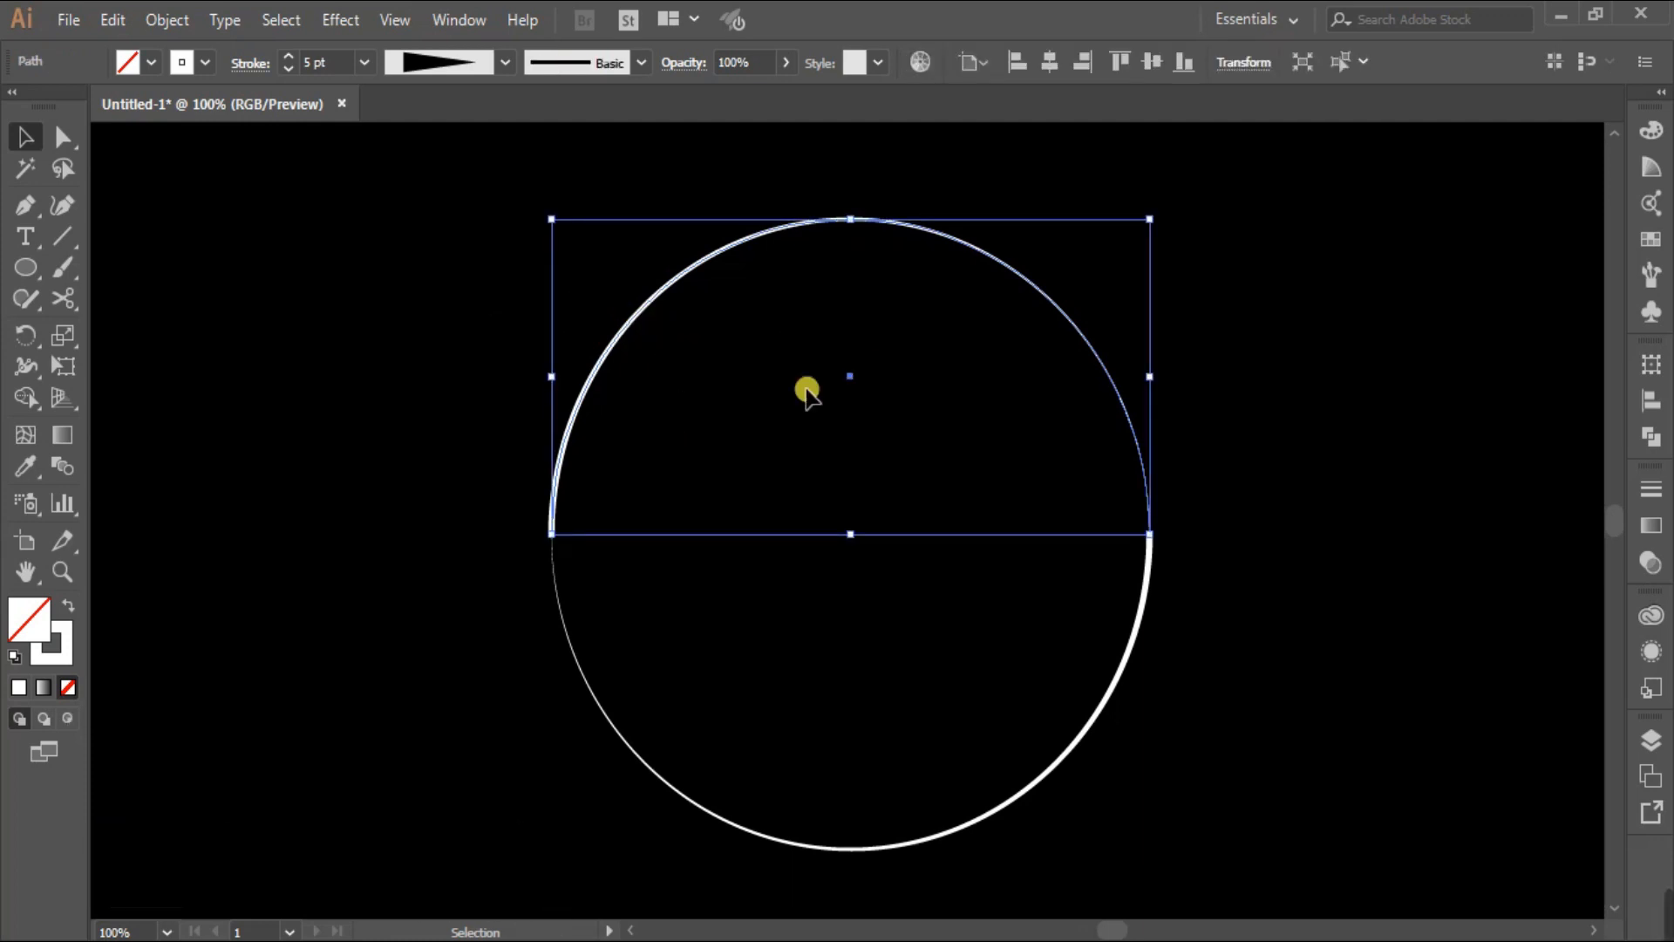
click(1651, 237)
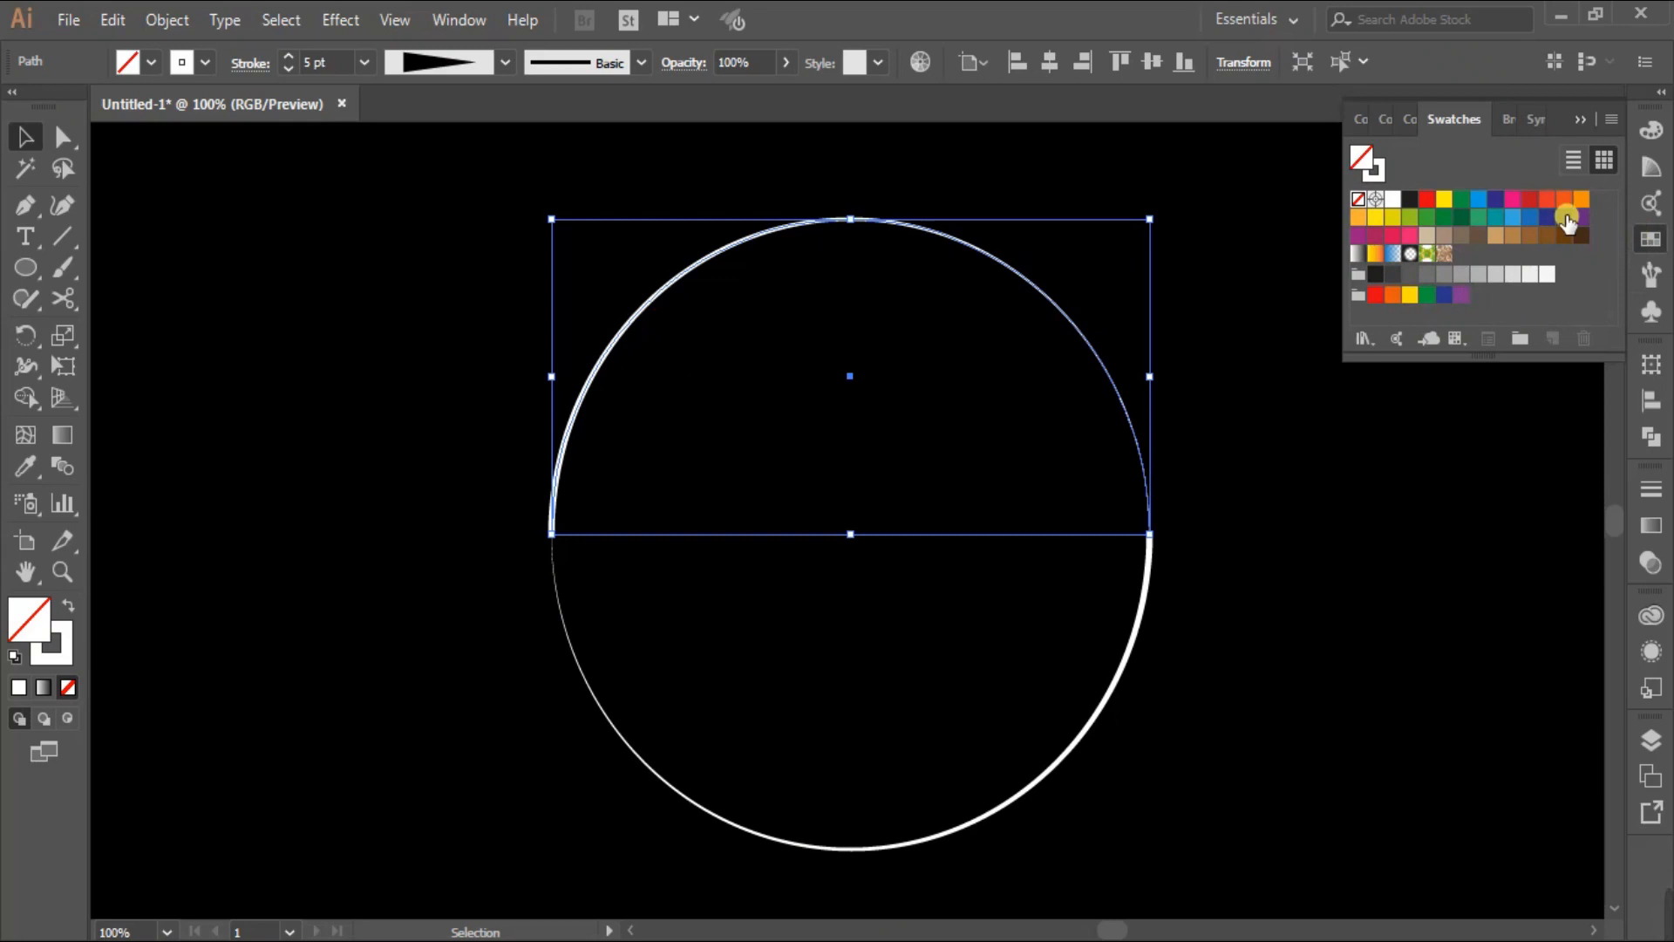
click(1482, 203)
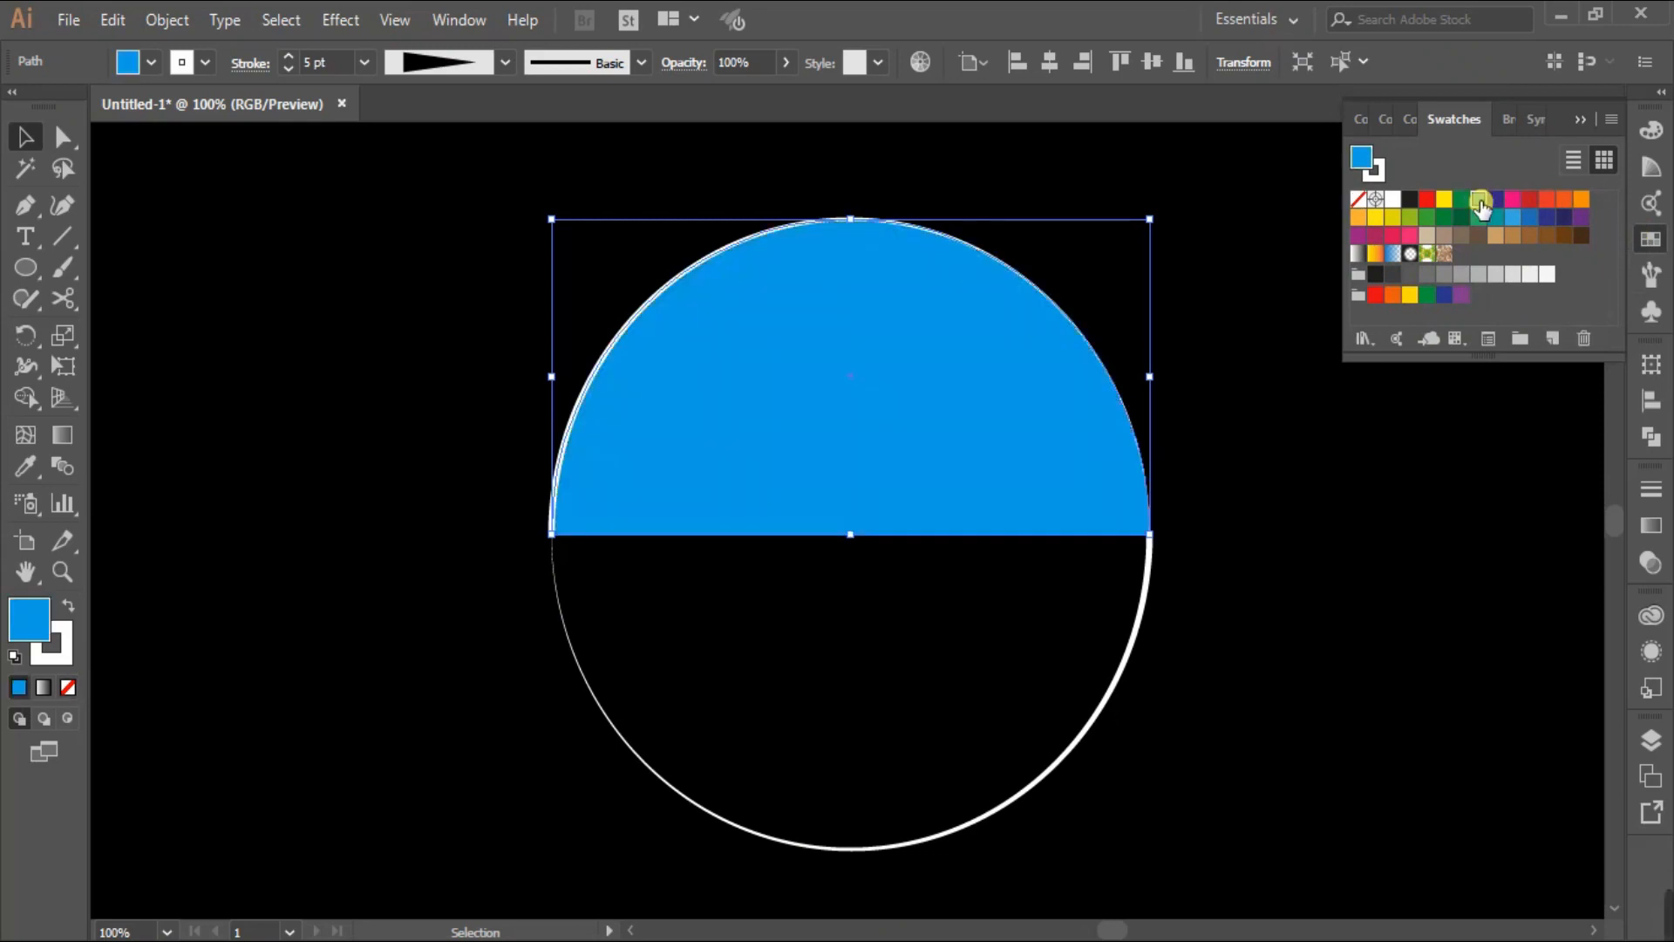
click(1357, 199)
click(1383, 178)
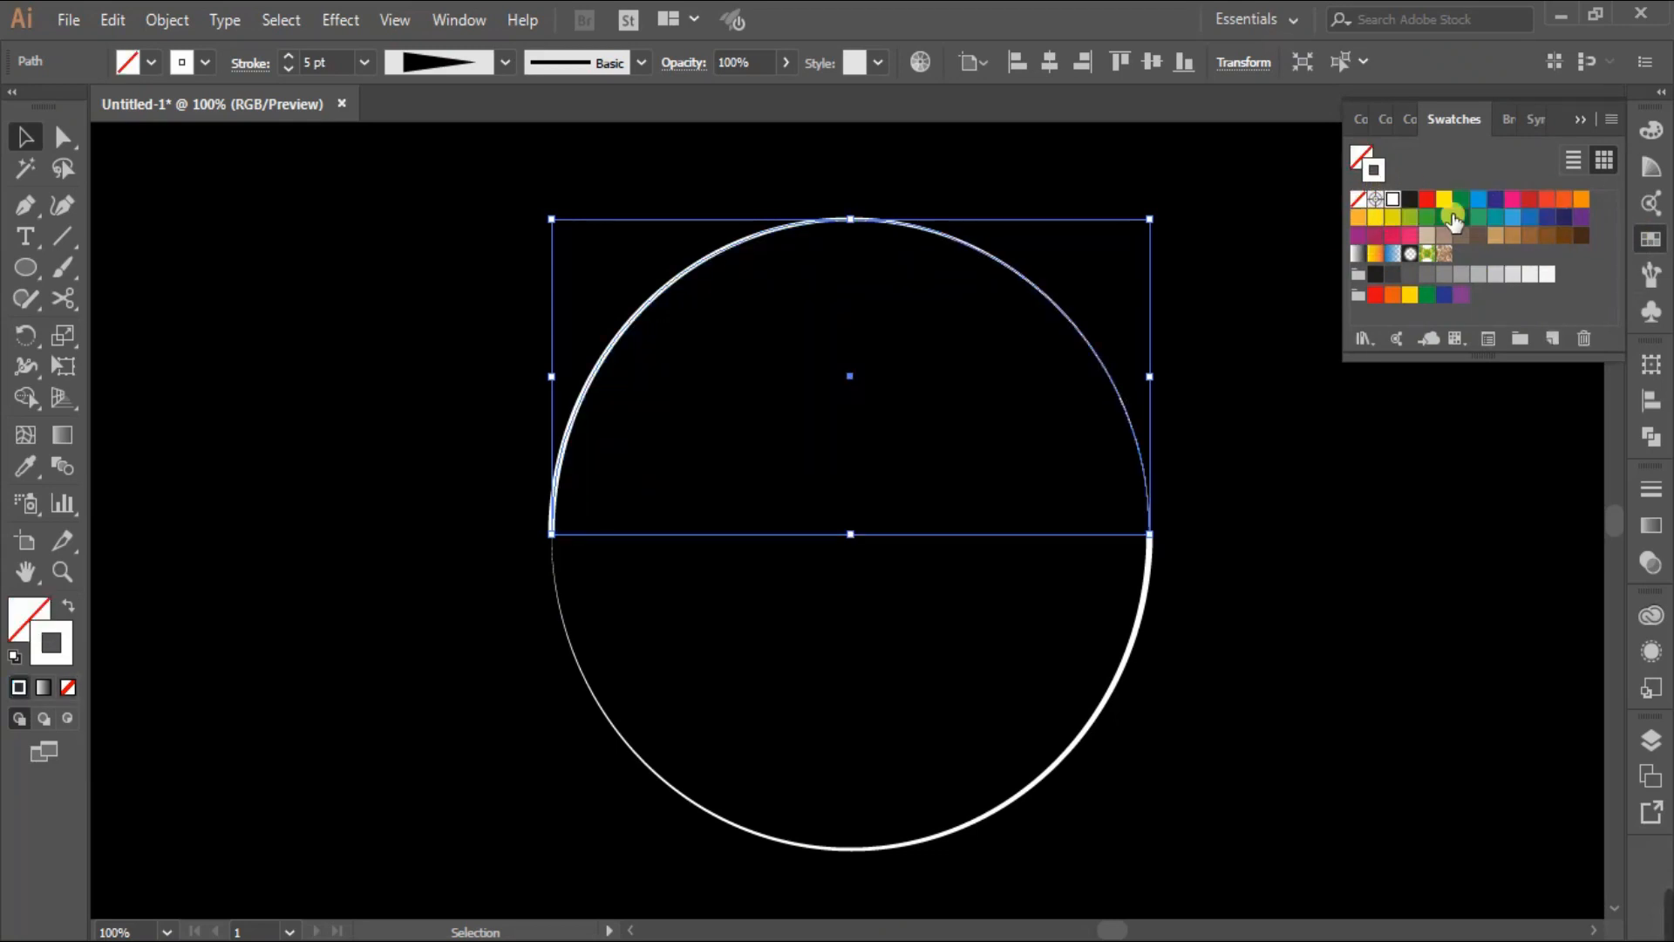
click(1480, 201)
- Make the CMYK Cyan swatch a global colour and deselect the upper half
double_click(1480, 203)
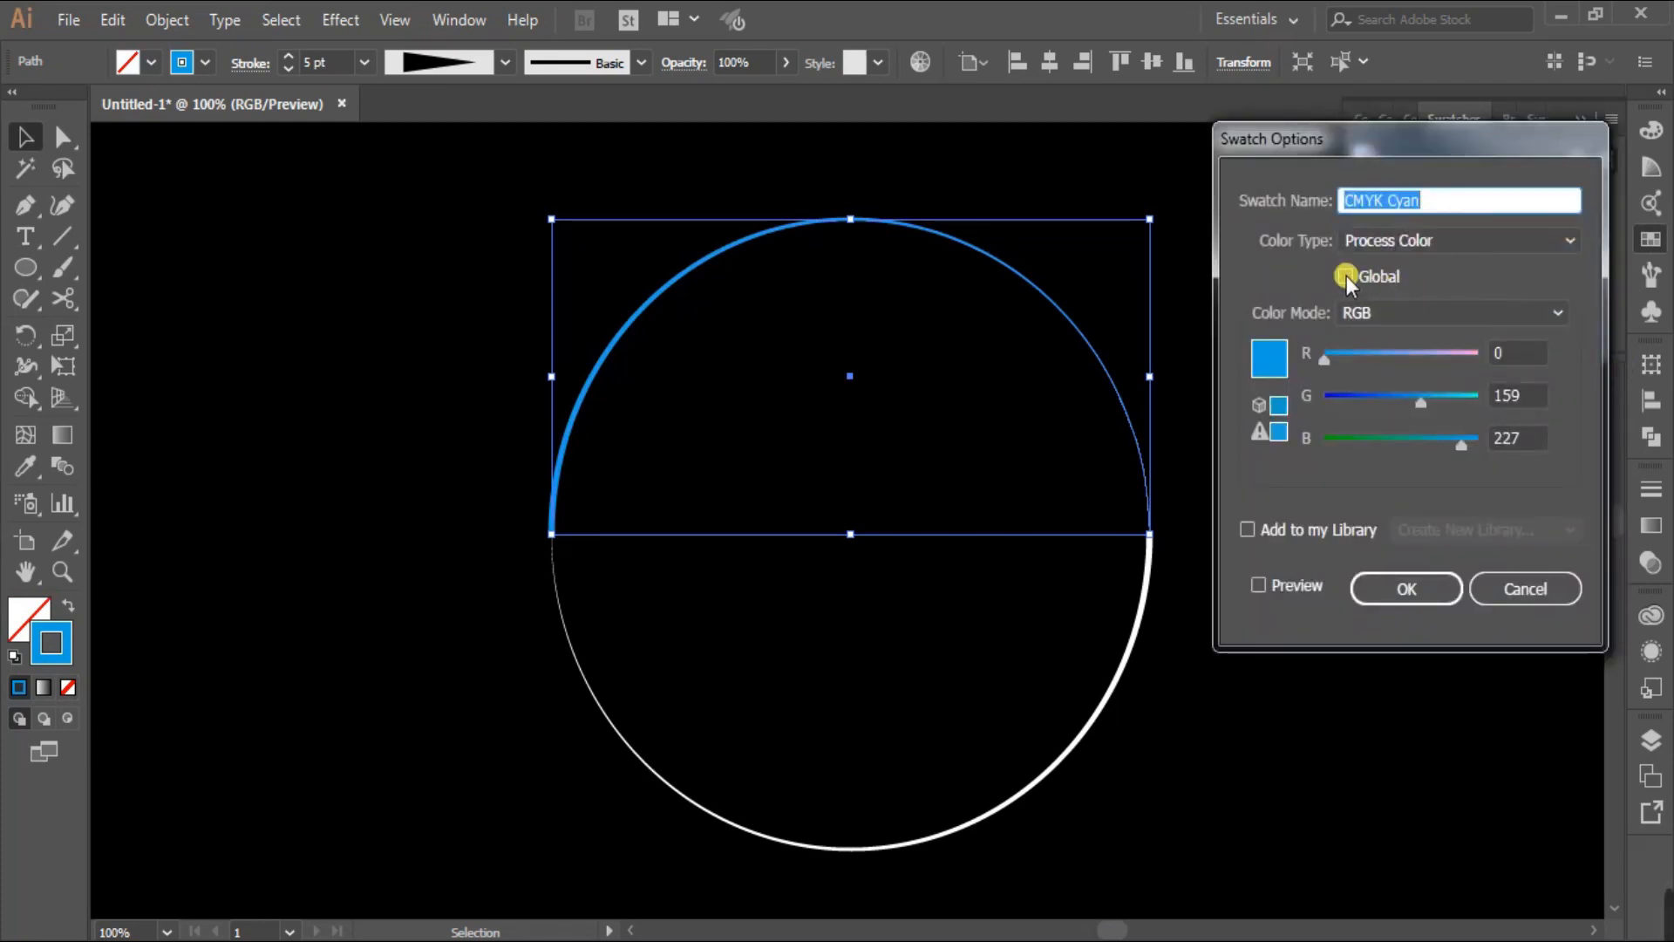
click(1346, 277)
click(1409, 590)
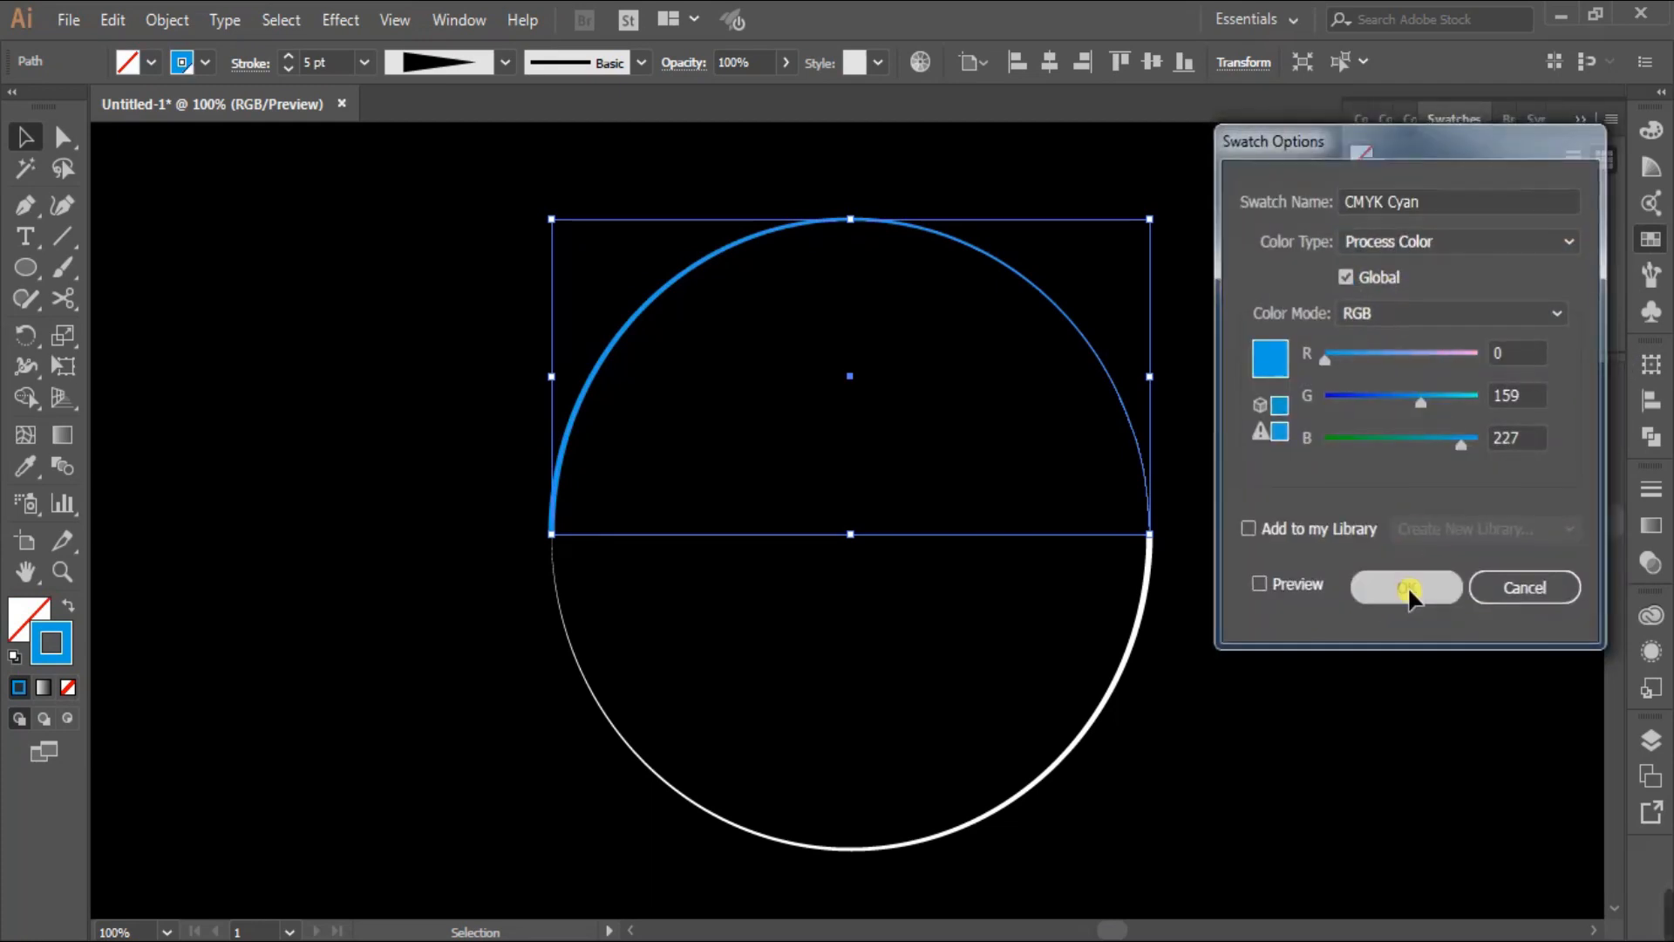
click(1248, 505)
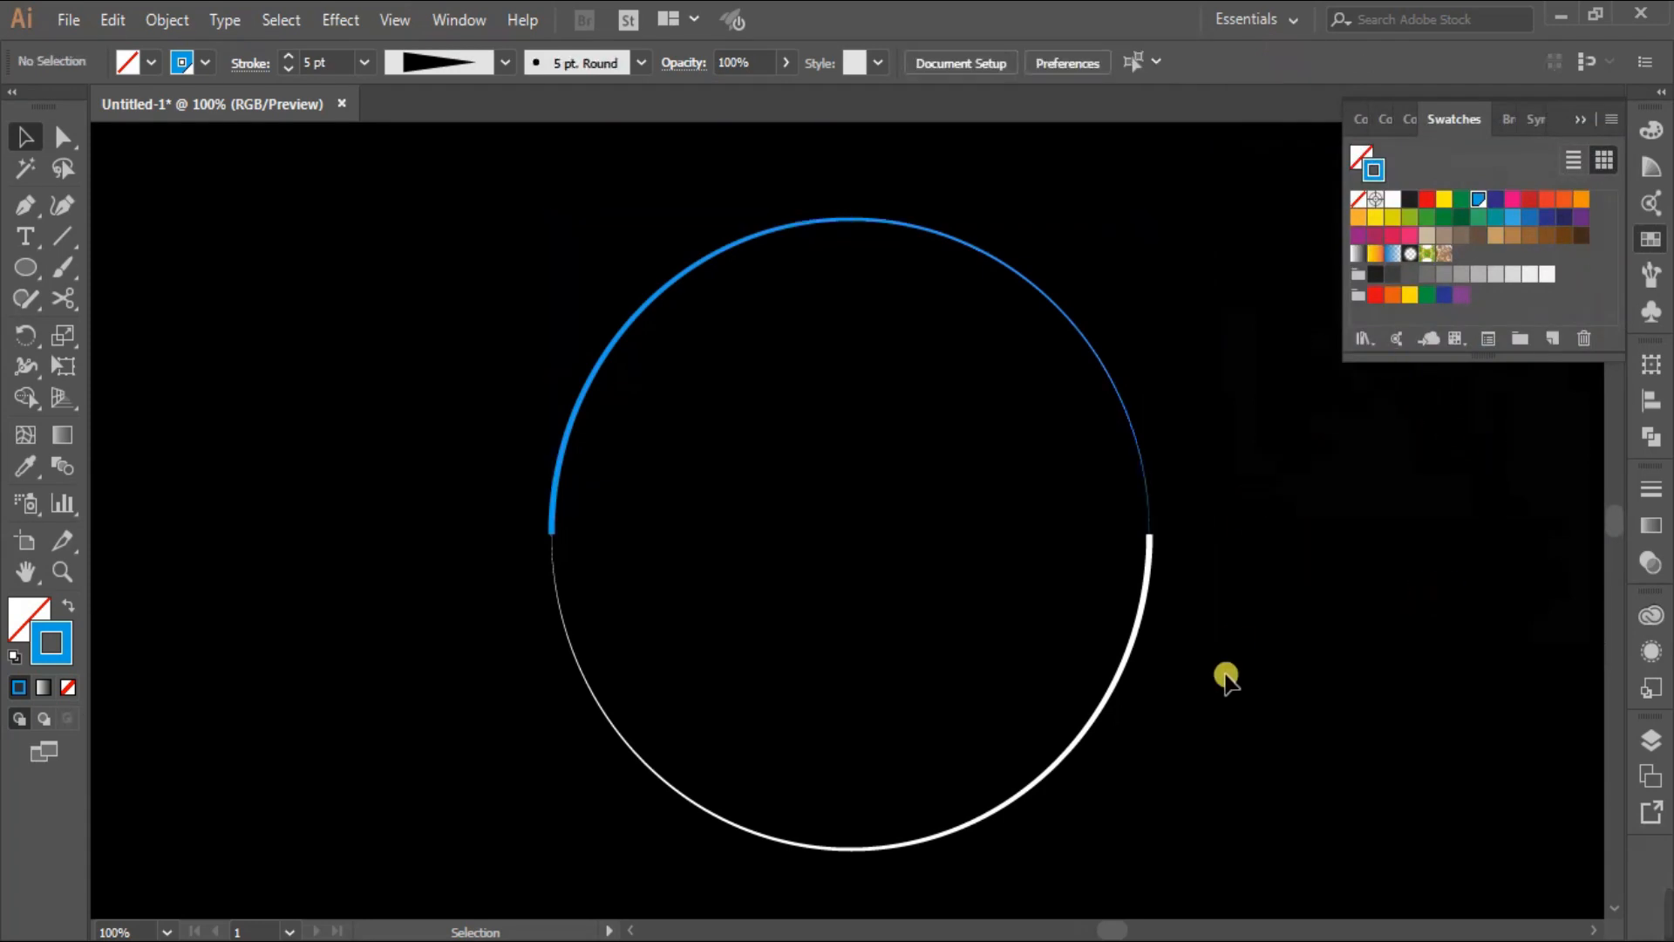
- Colour the lower half's stroke with a pinkish-red swatch and make that swatch a global colour
click(1101, 711)
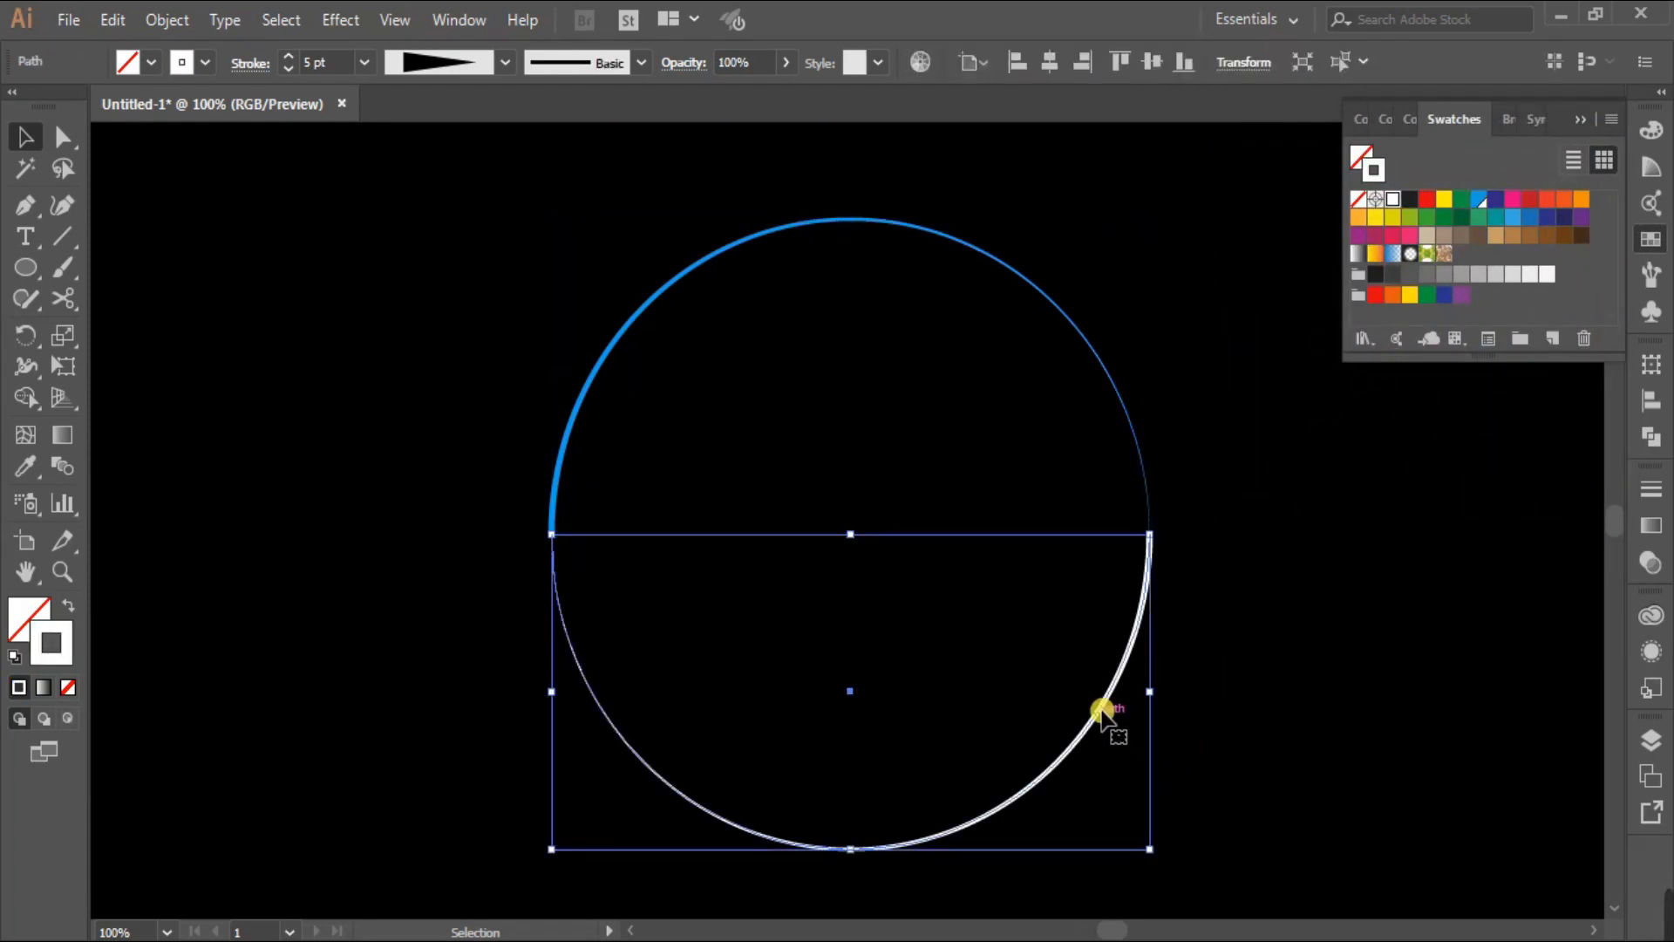
click(1392, 237)
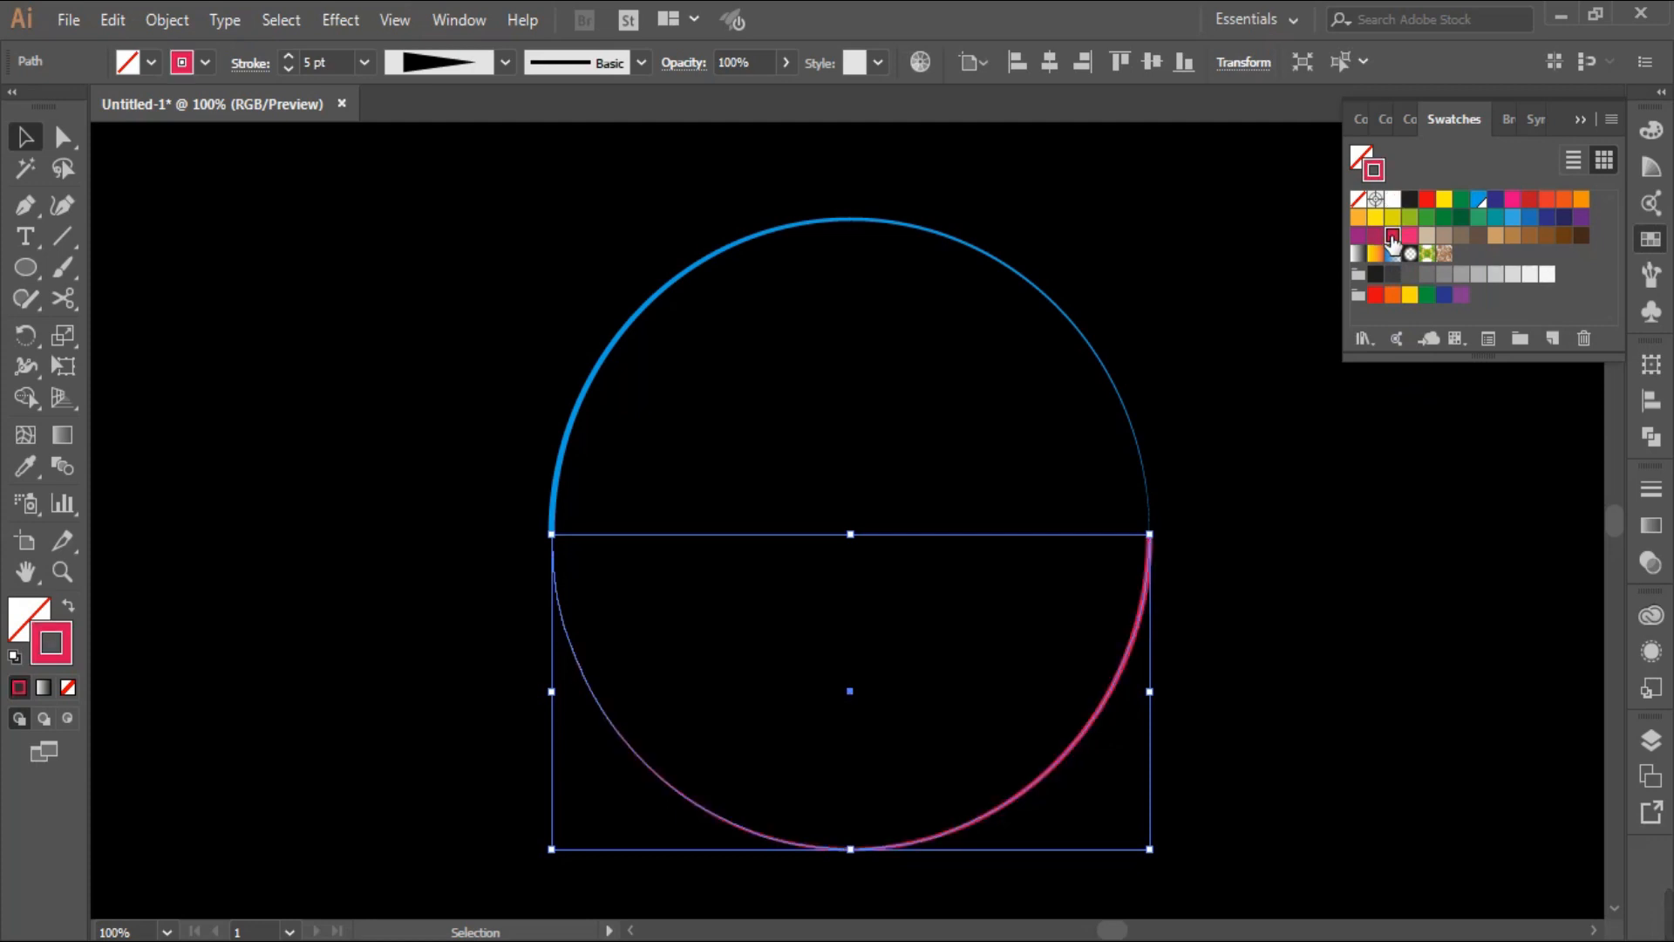
double_click(1393, 237)
click(1345, 275)
click(1404, 590)
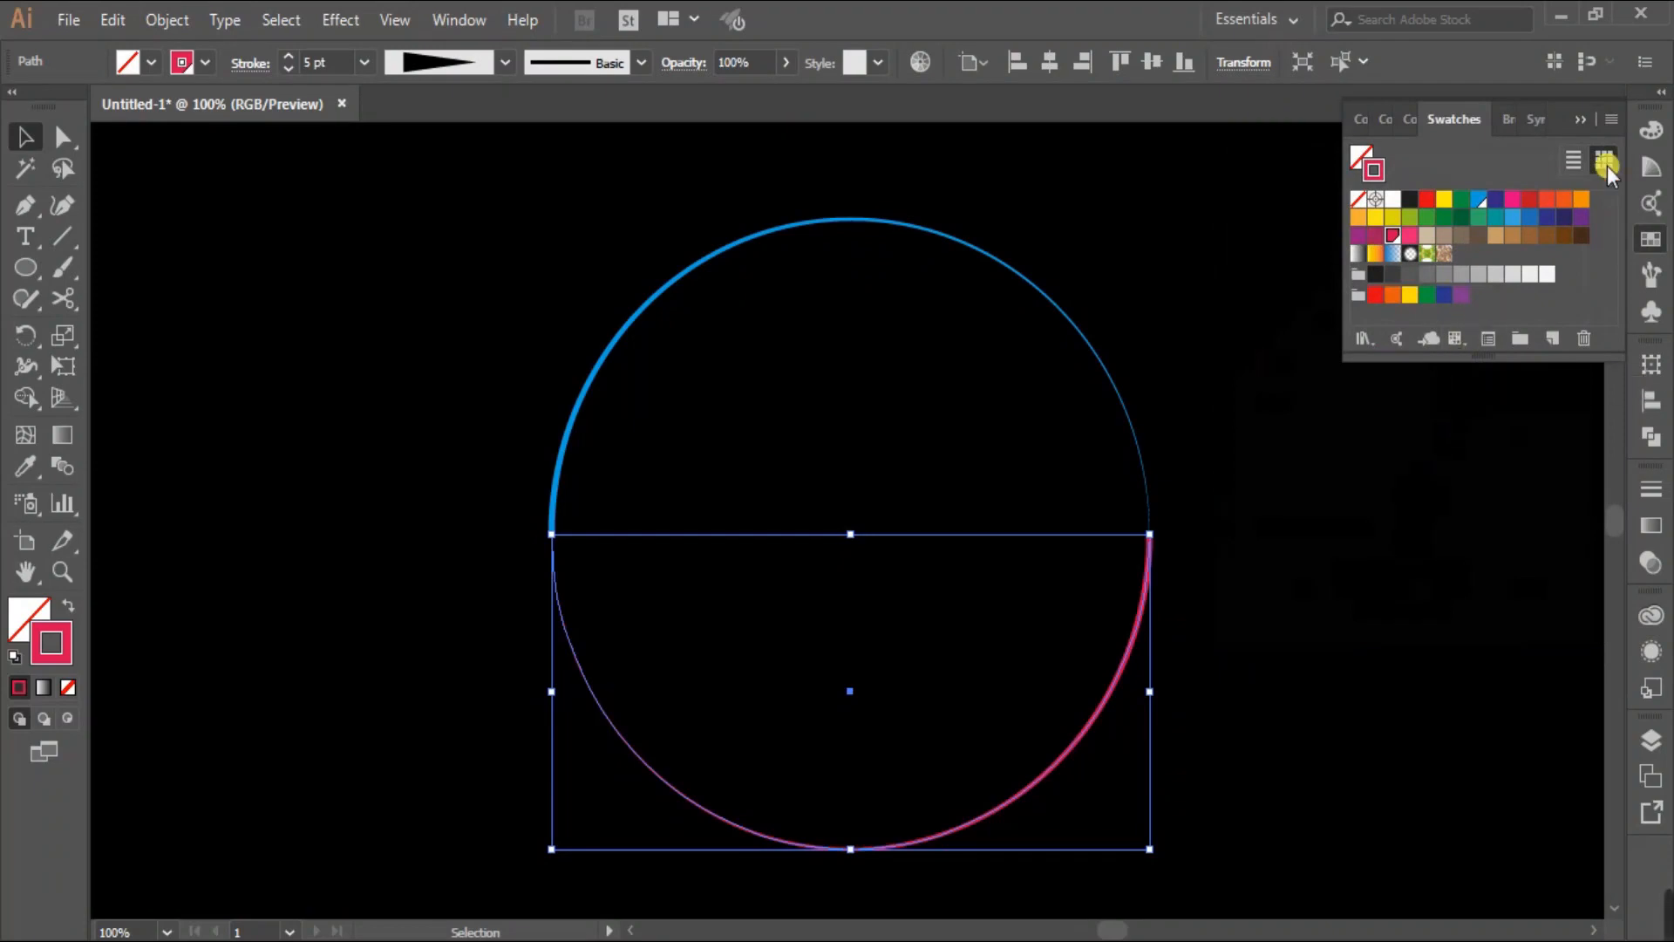
click(1242, 471)
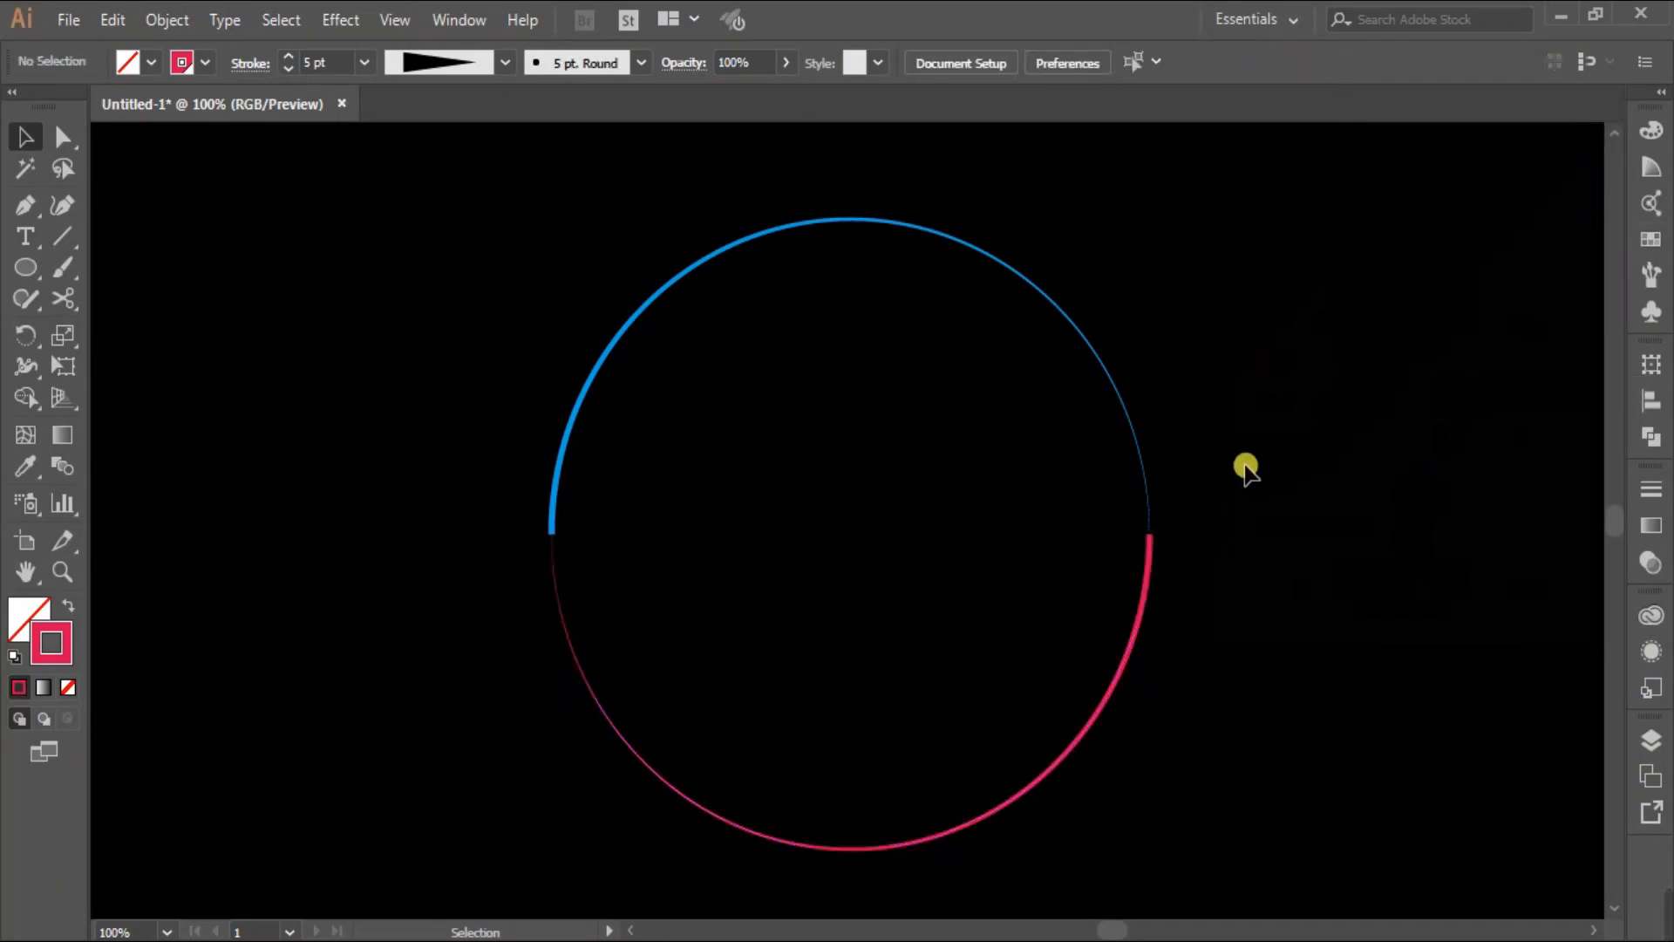
- Give the pinkish-red lower half's stroke a round cap and deselect it
click(1150, 578)
click(249, 65)
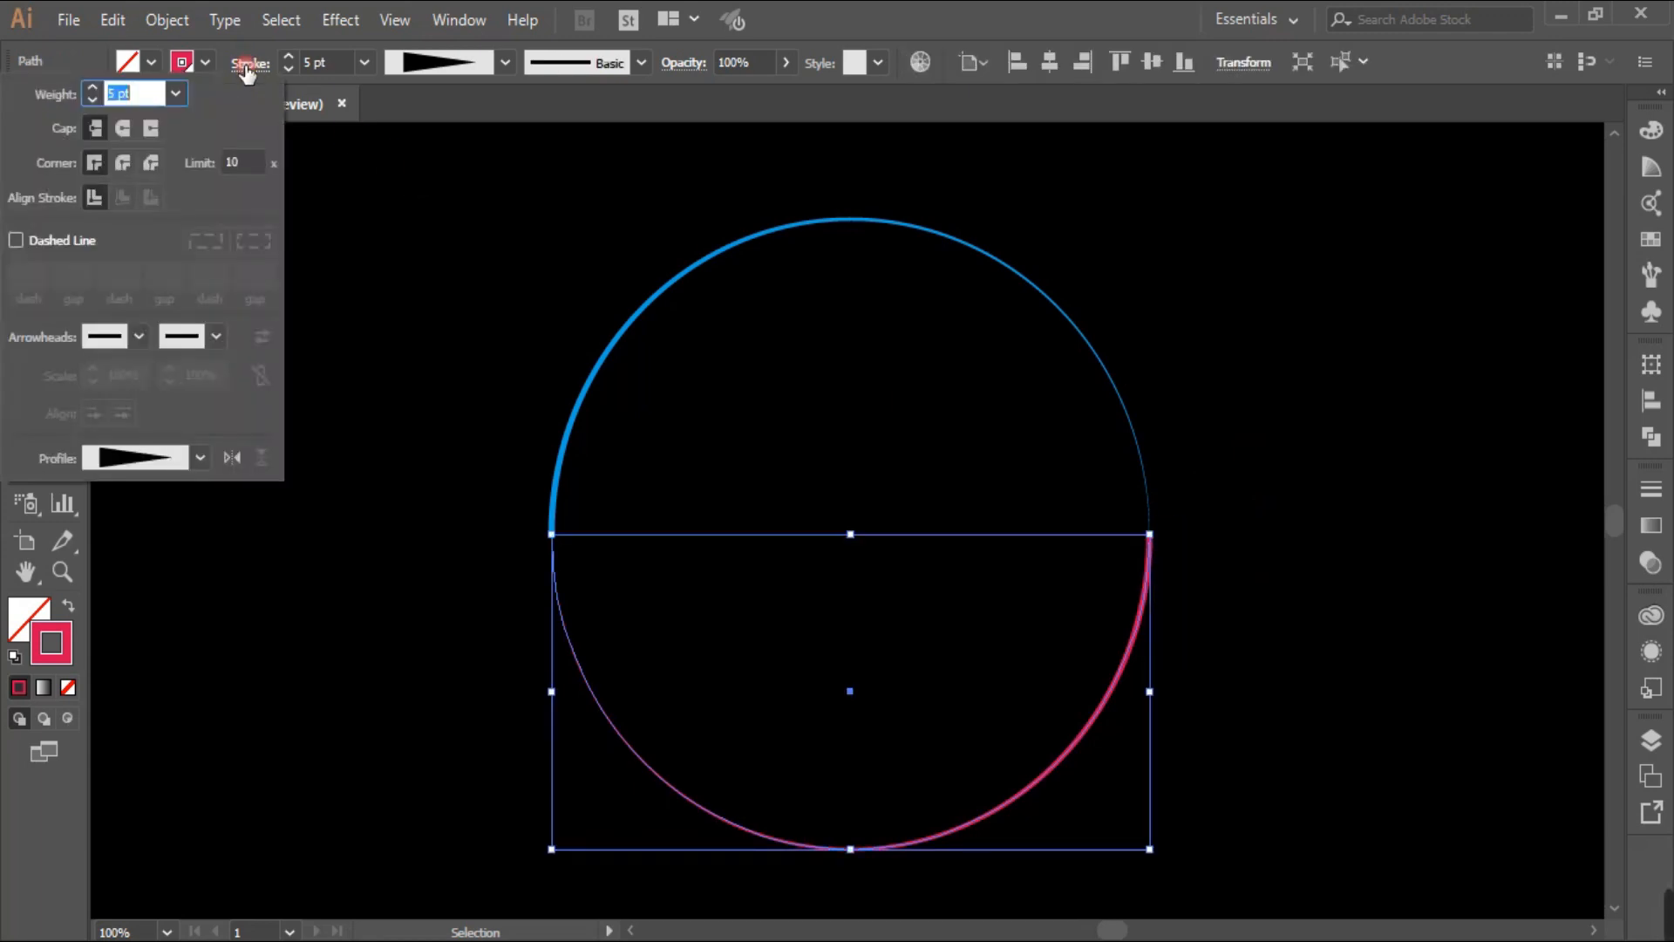
click(125, 128)
click(445, 303)
click(1269, 540)
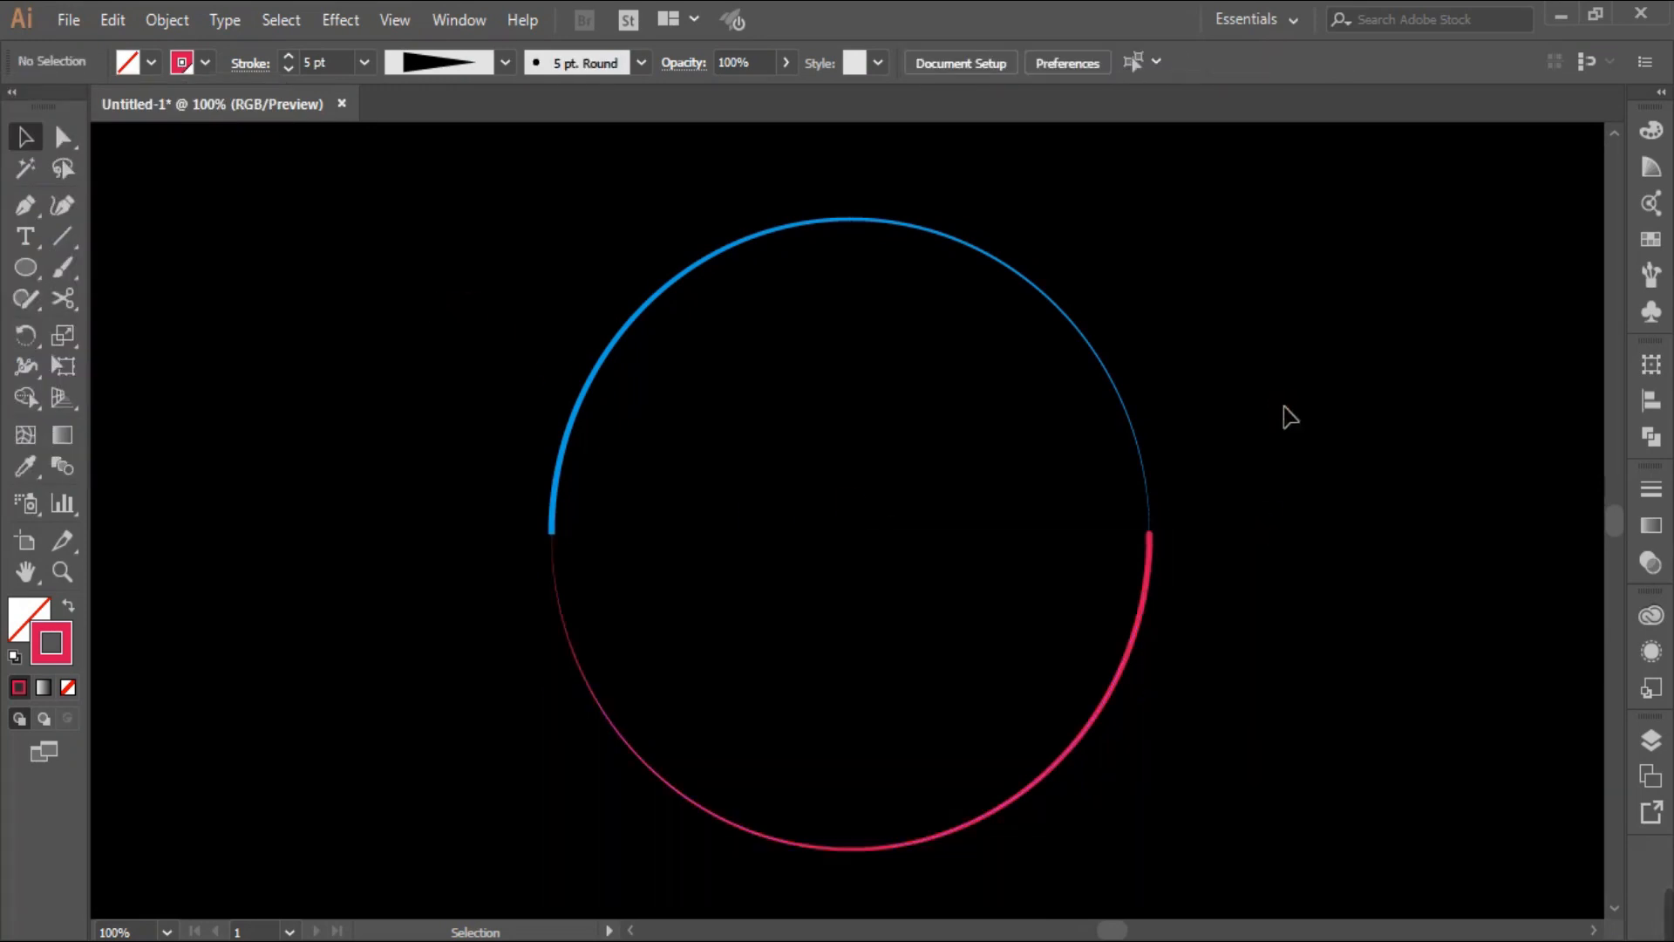
- Give the blue upper half's stroke a round cap and deselect it
click(1132, 430)
click(1650, 489)
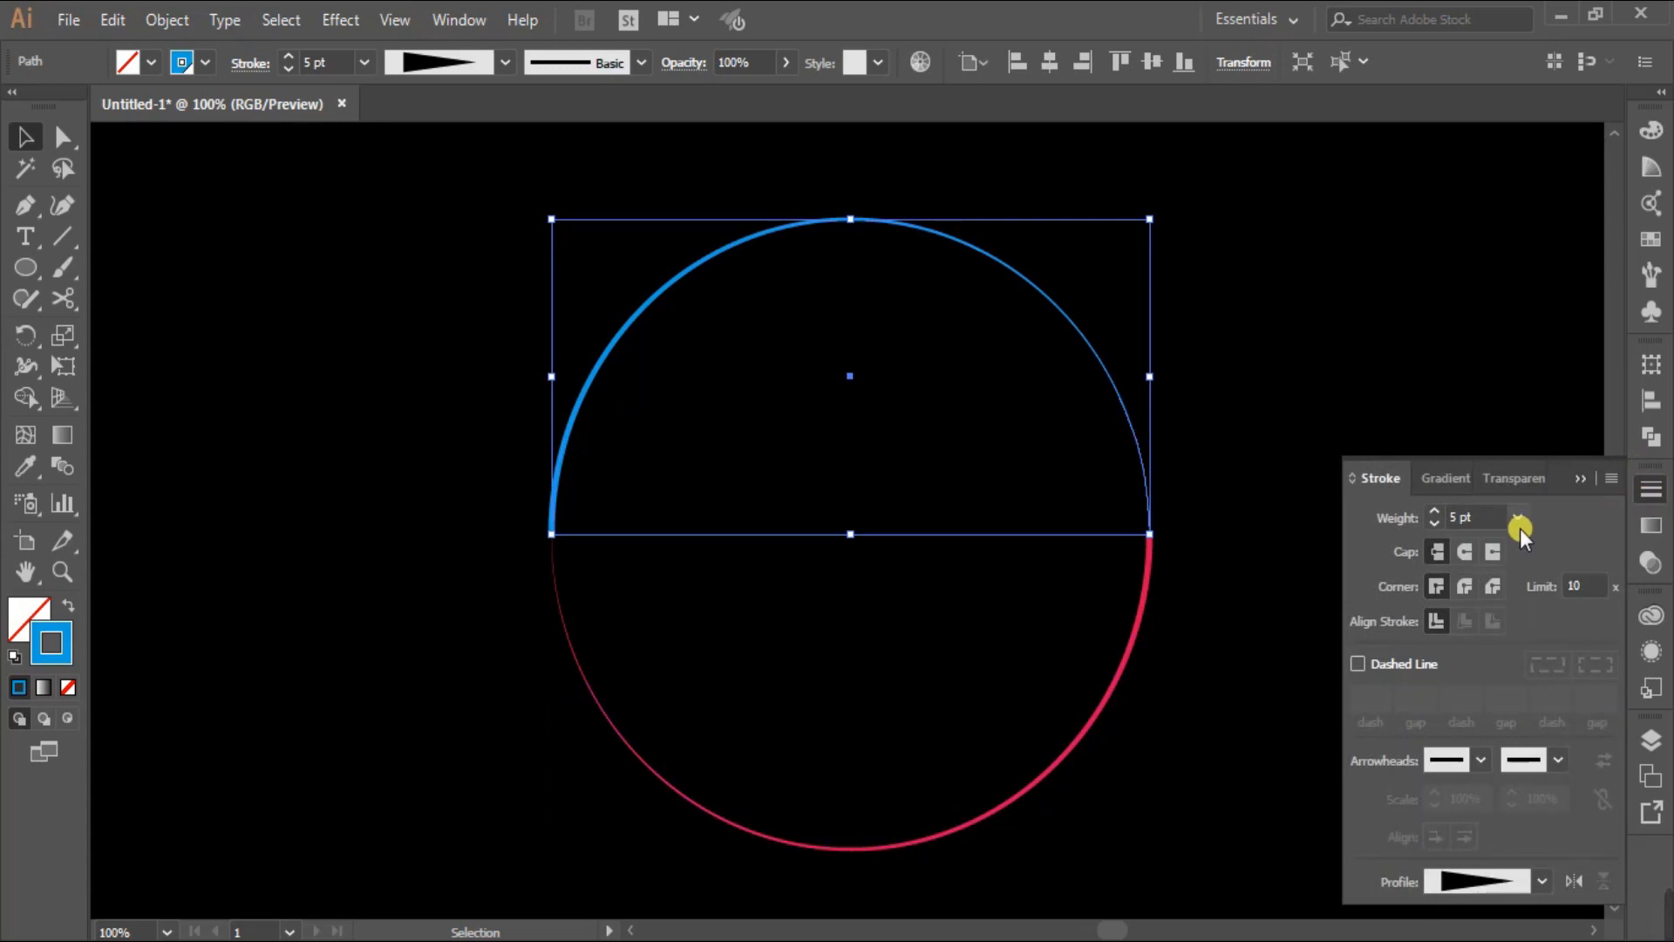
click(1465, 551)
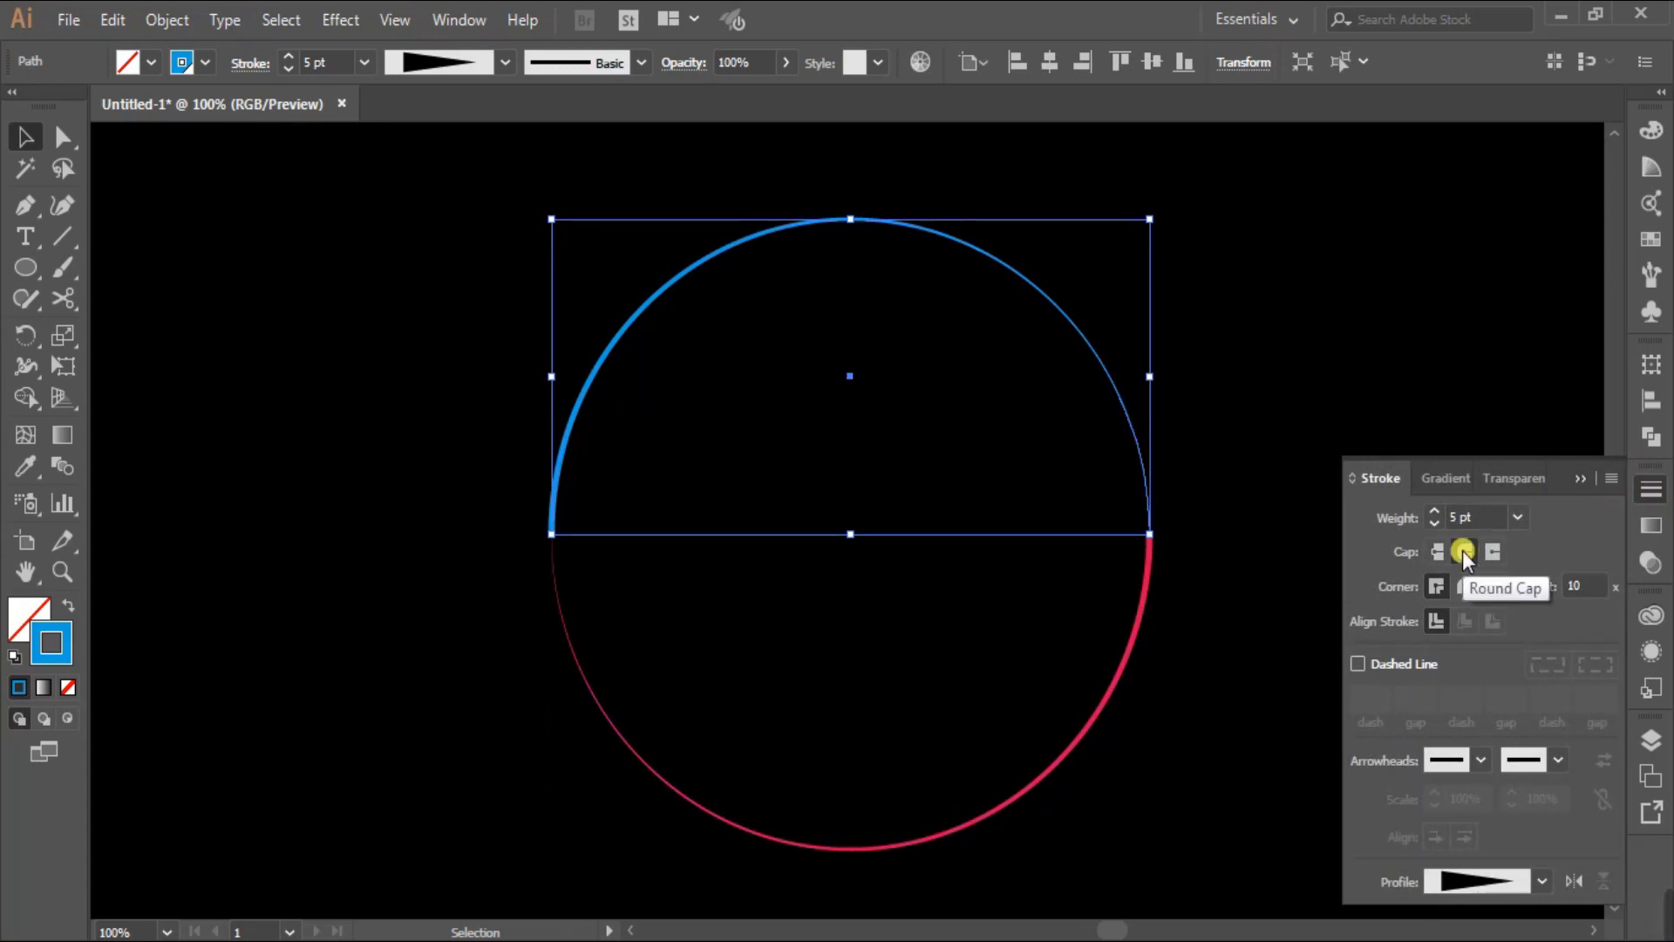
click(1206, 426)
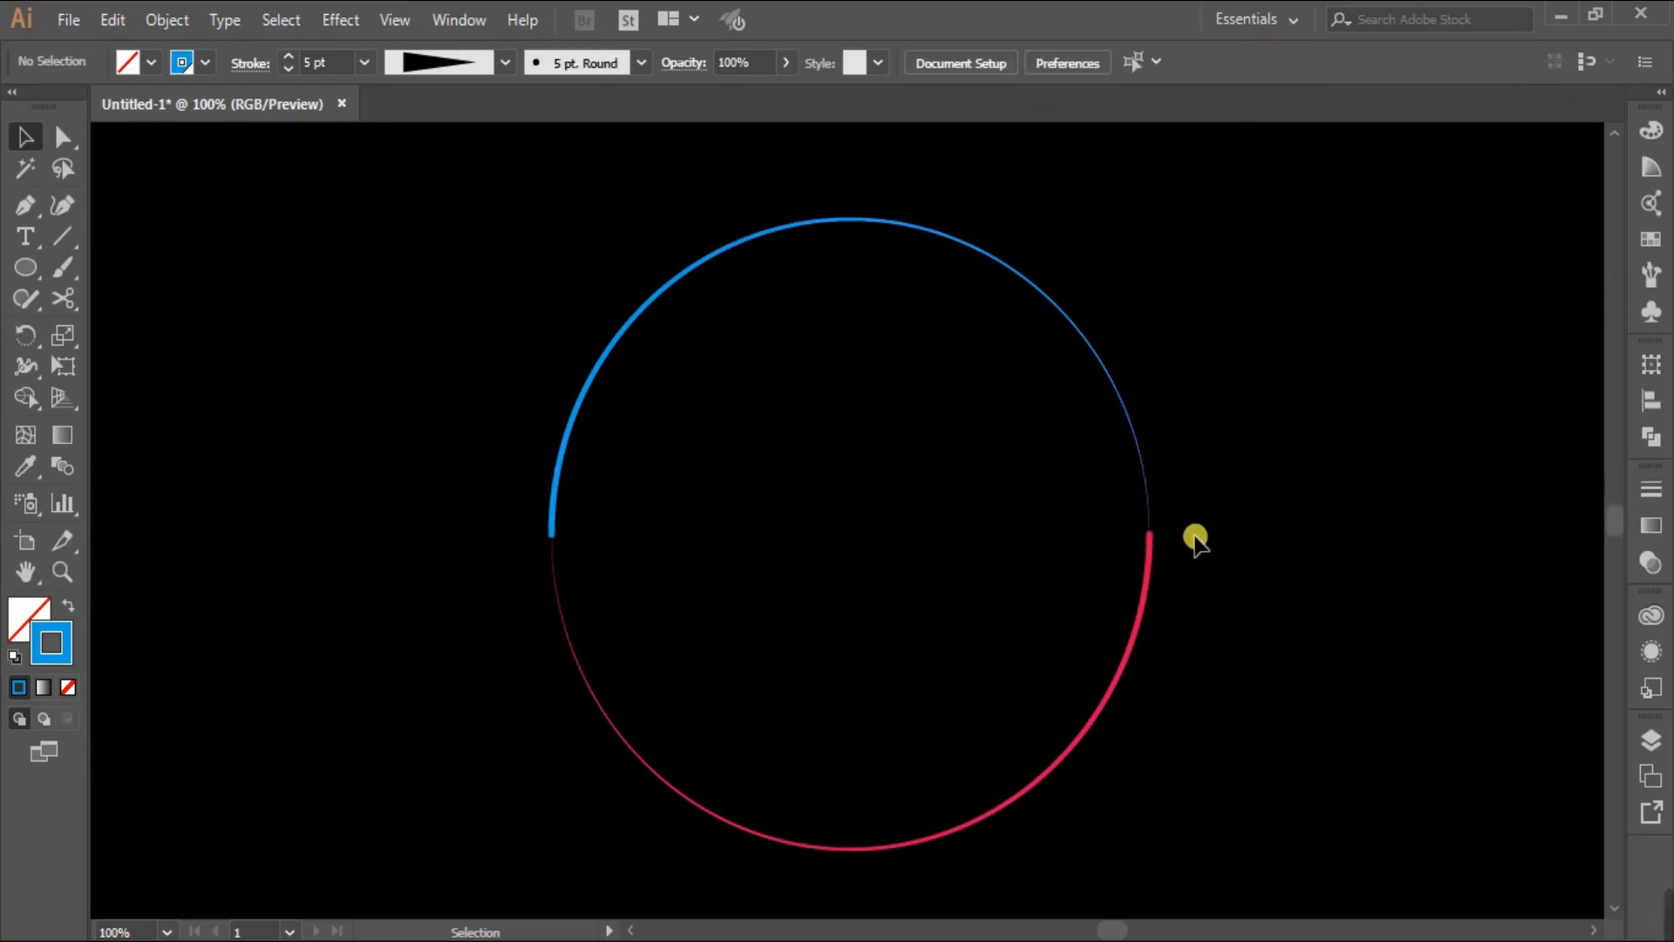
- Duplicate both halves of the circle once to the right and once to the left, forming a horizontal row of three circles
scroll(960, 571, down, 1)
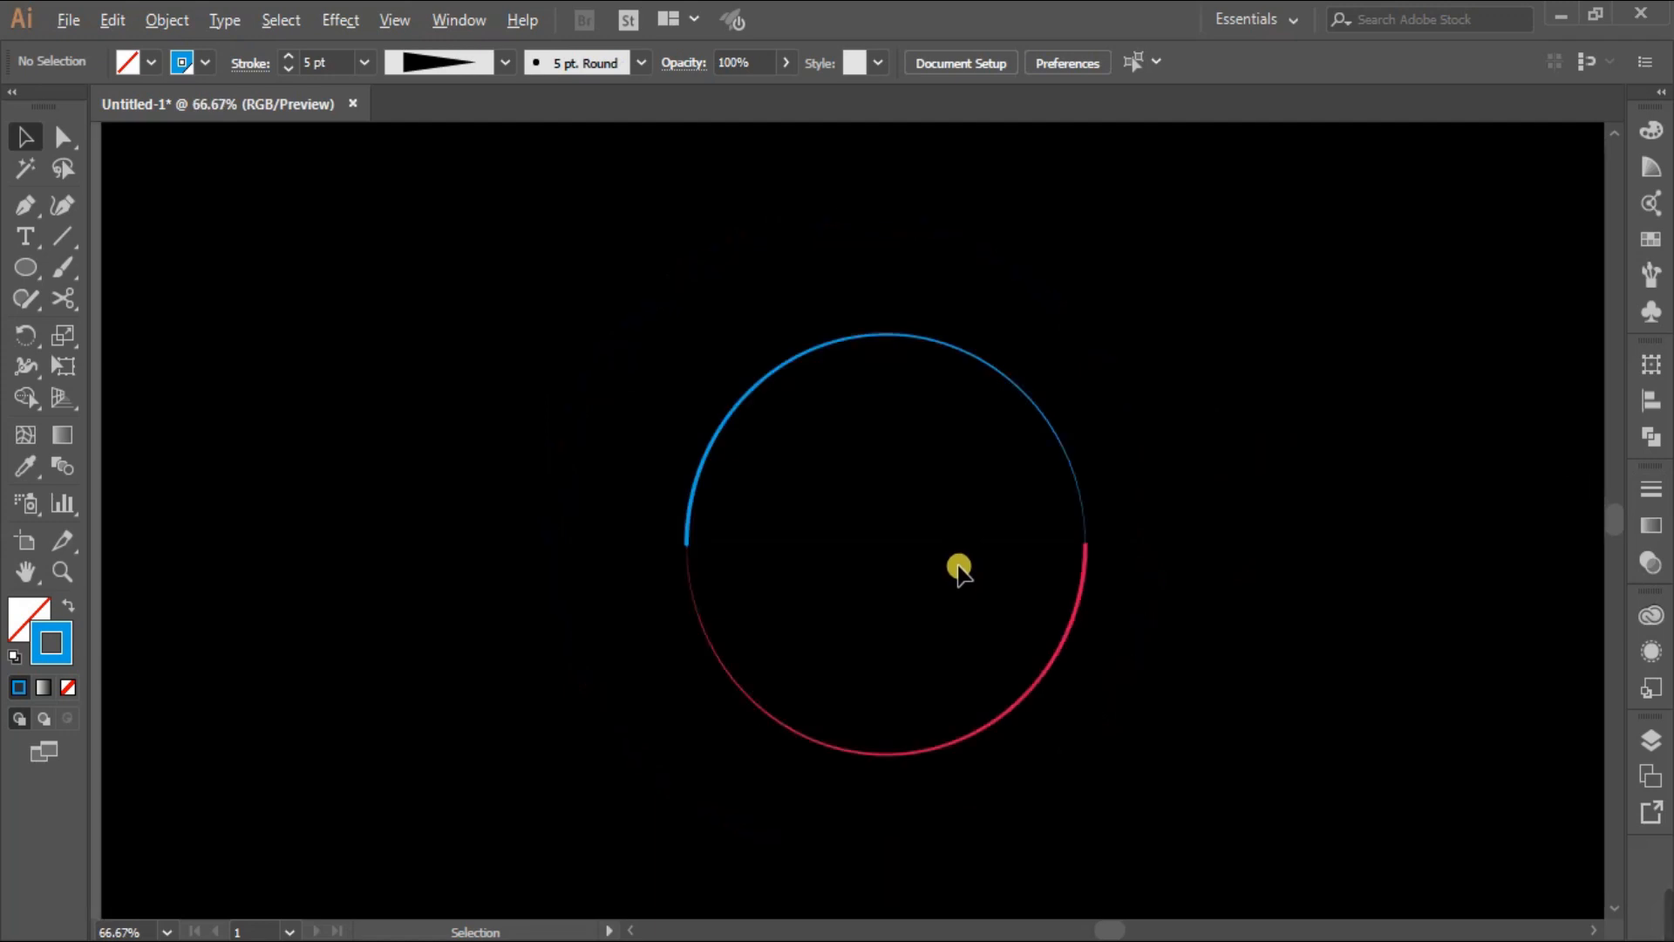
key(space)
drag(1203, 661, 1151, 642)
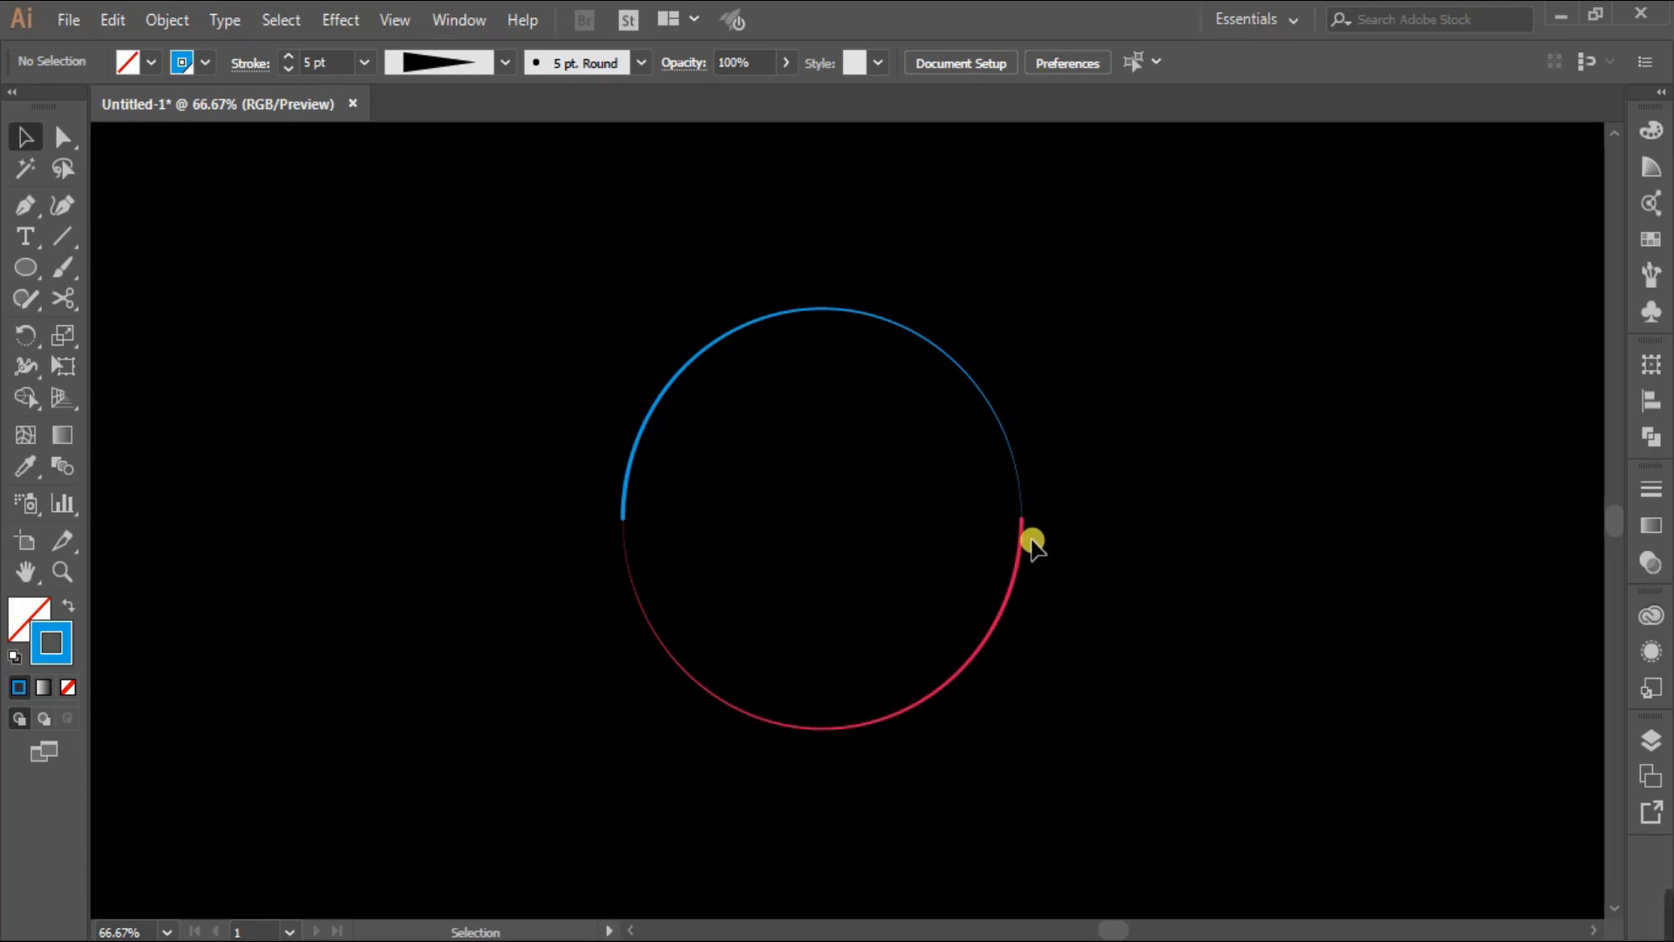
drag(544, 249, 1179, 829)
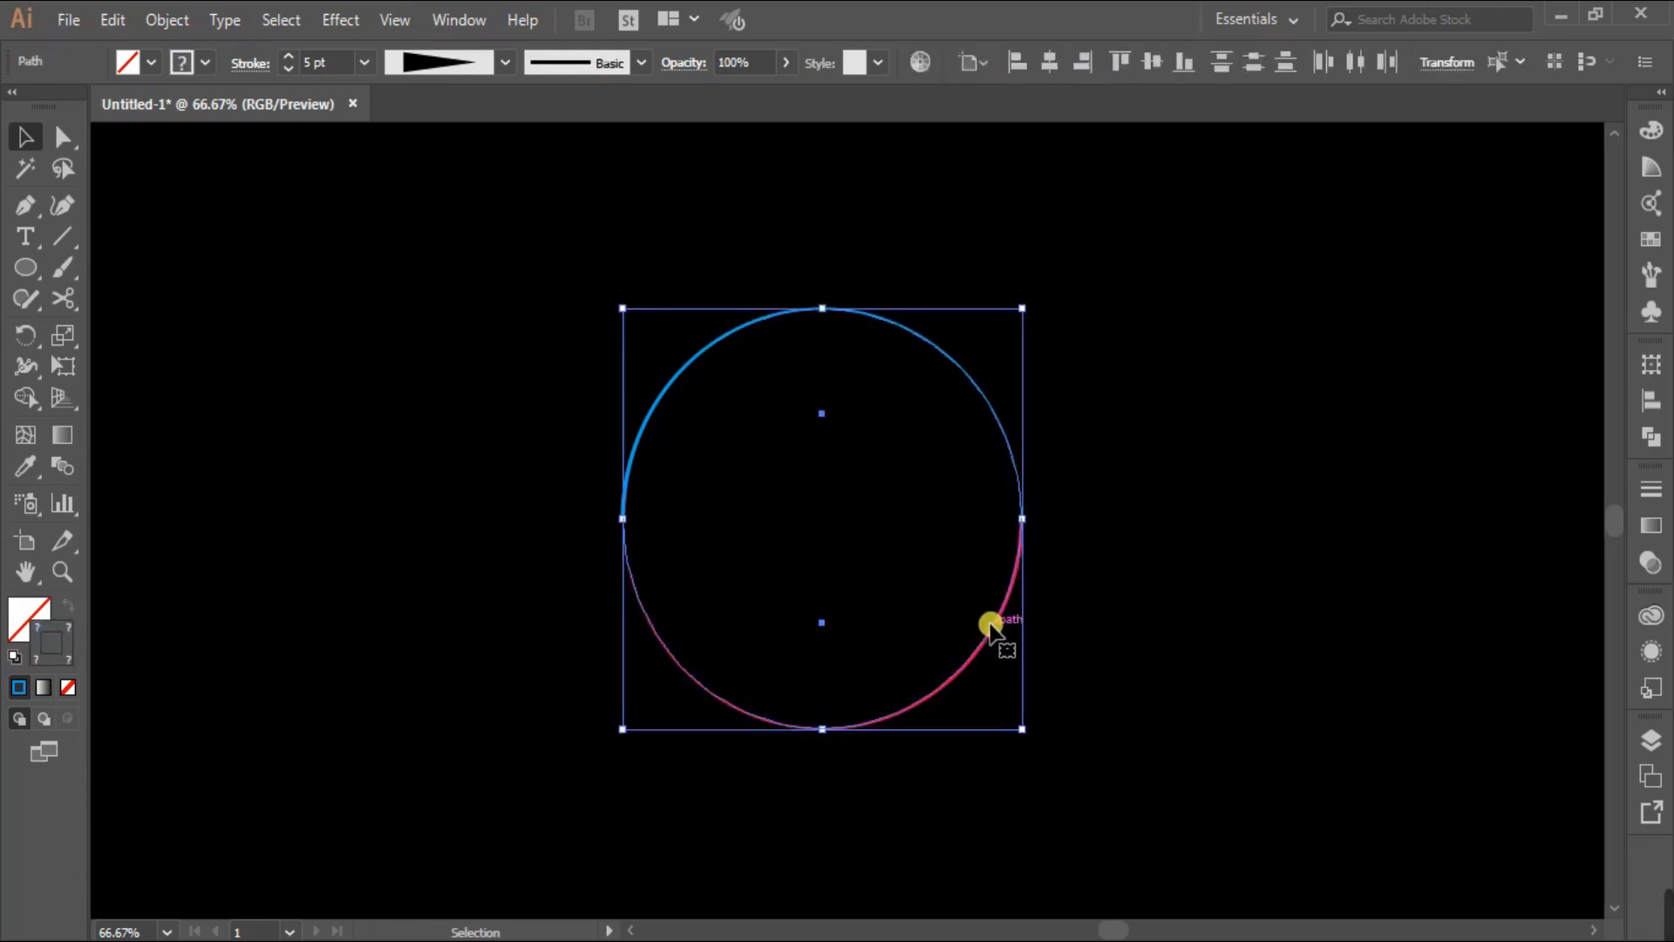
drag(992, 625, 1506, 642)
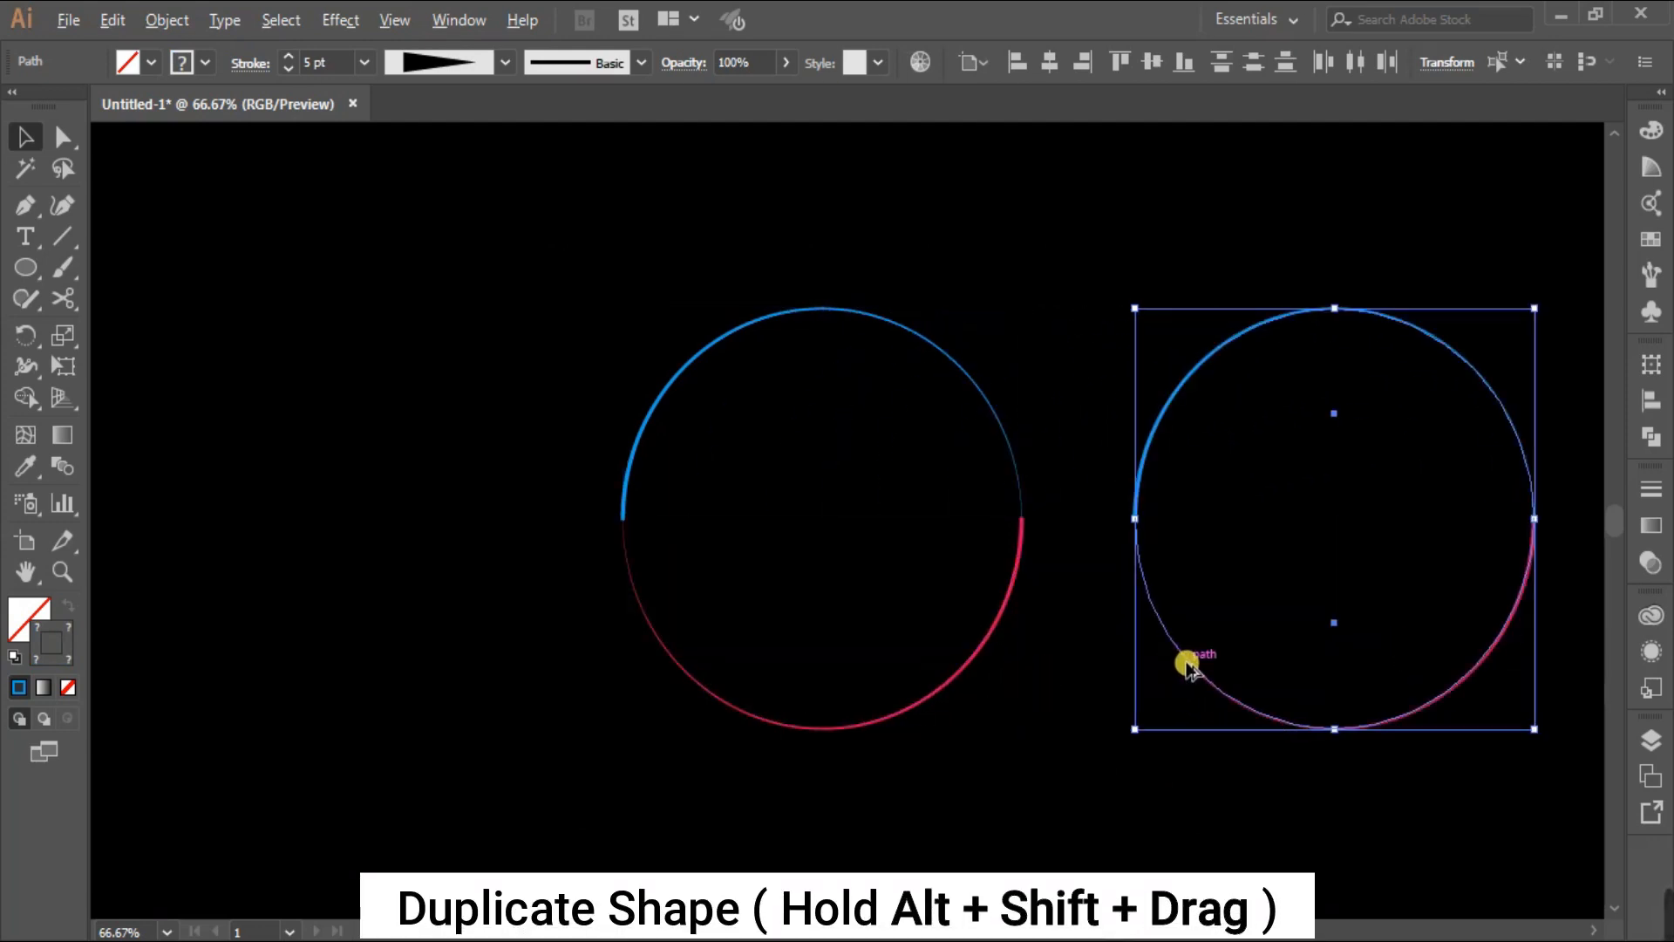
drag(1188, 666, 149, 659)
drag(830, 839, 865, 837)
click(850, 836)
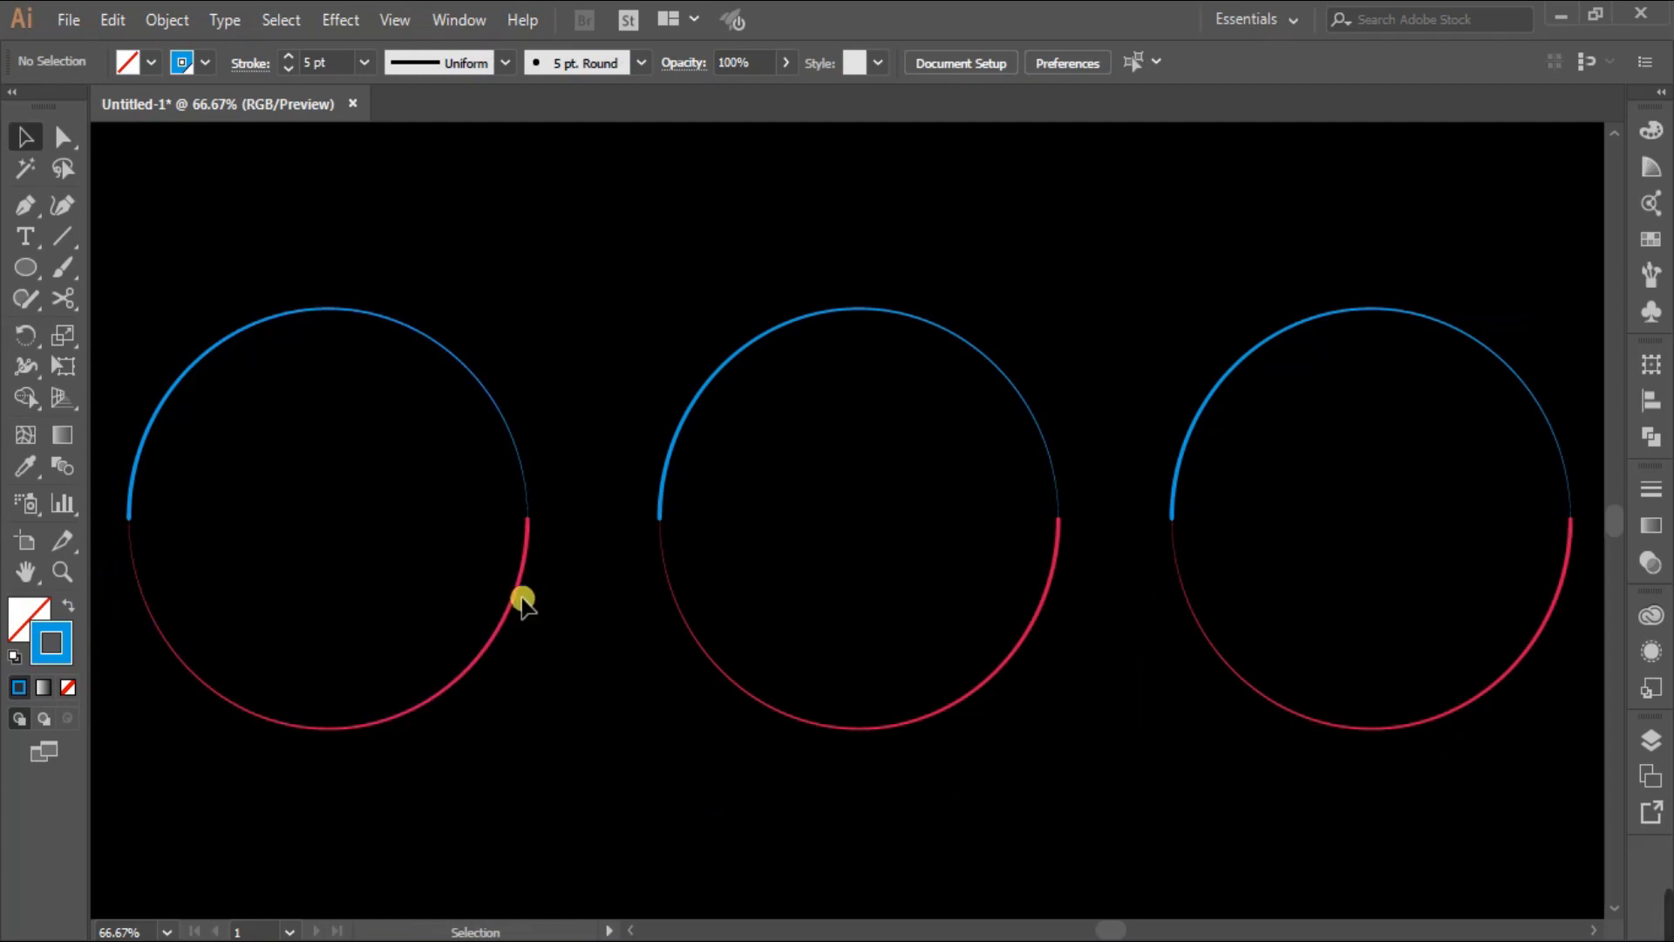
- Set the stroke weight of both halves of the left circle to 60 pt
drag(139, 317, 534, 695)
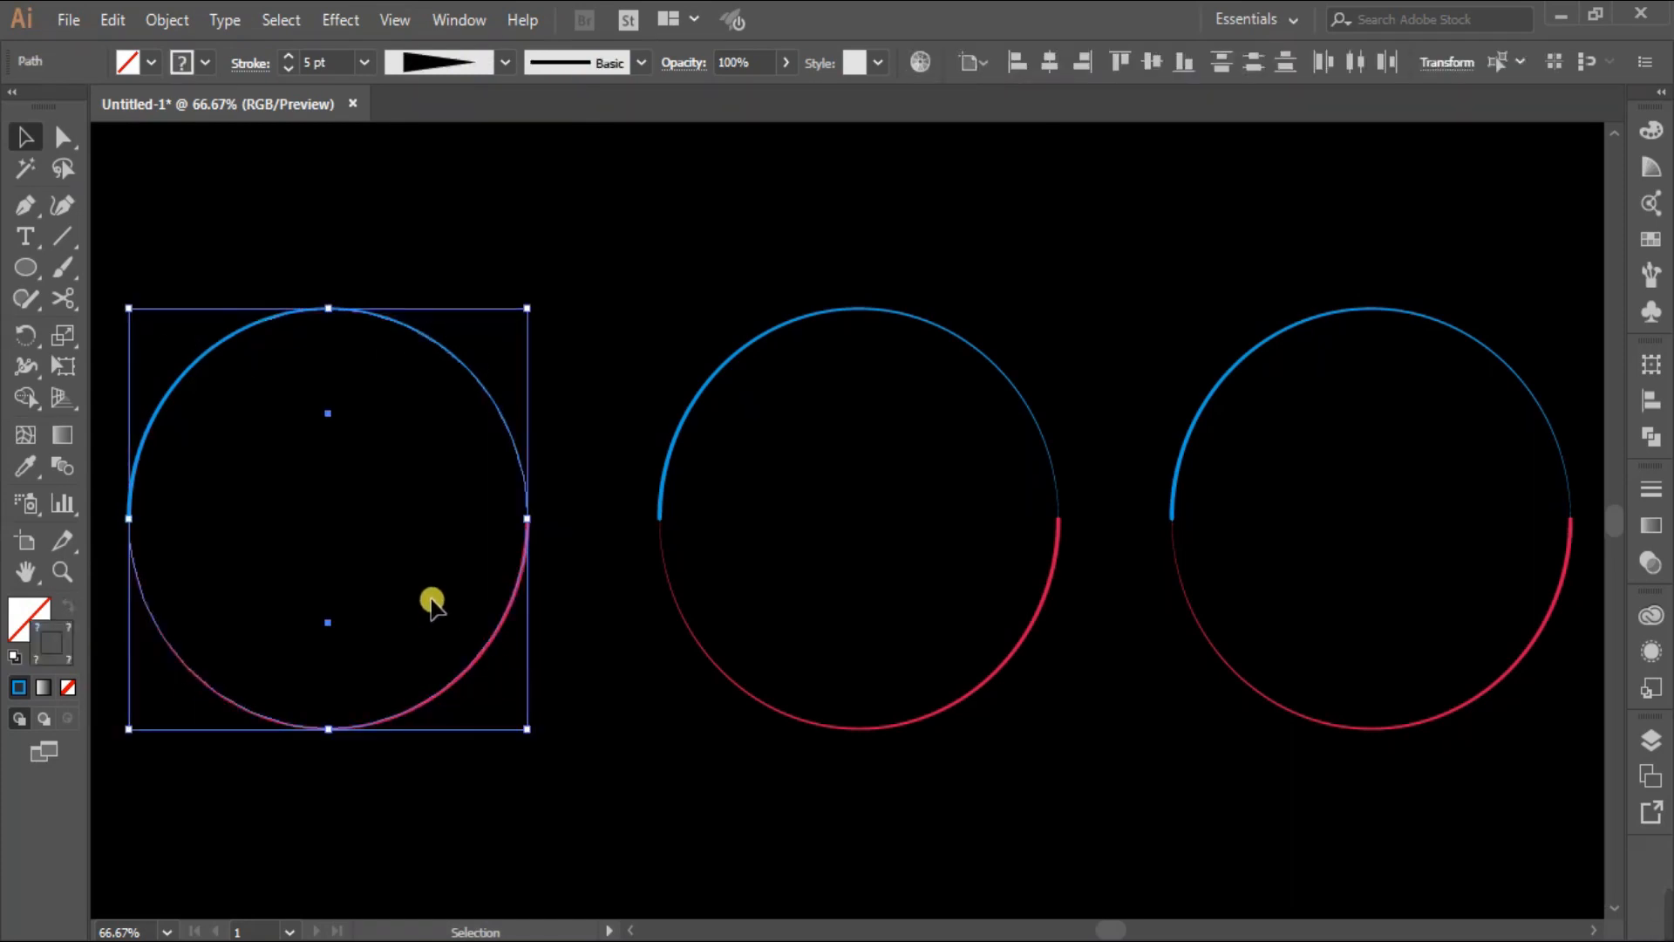
click(369, 60)
click(399, 431)
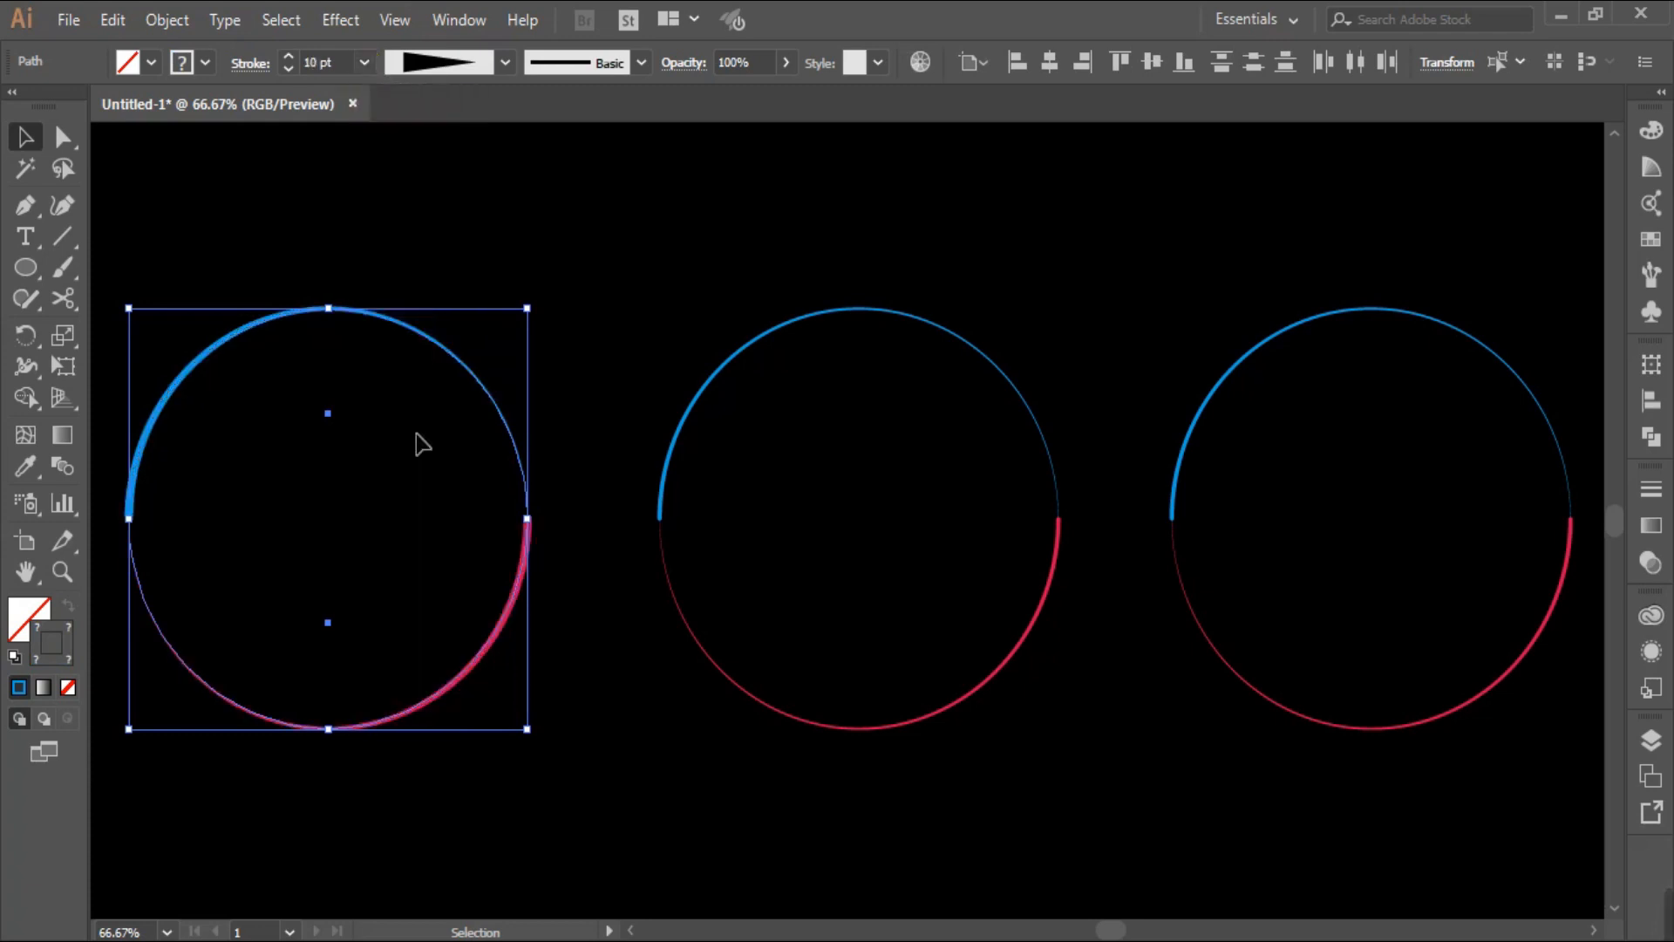
click(367, 63)
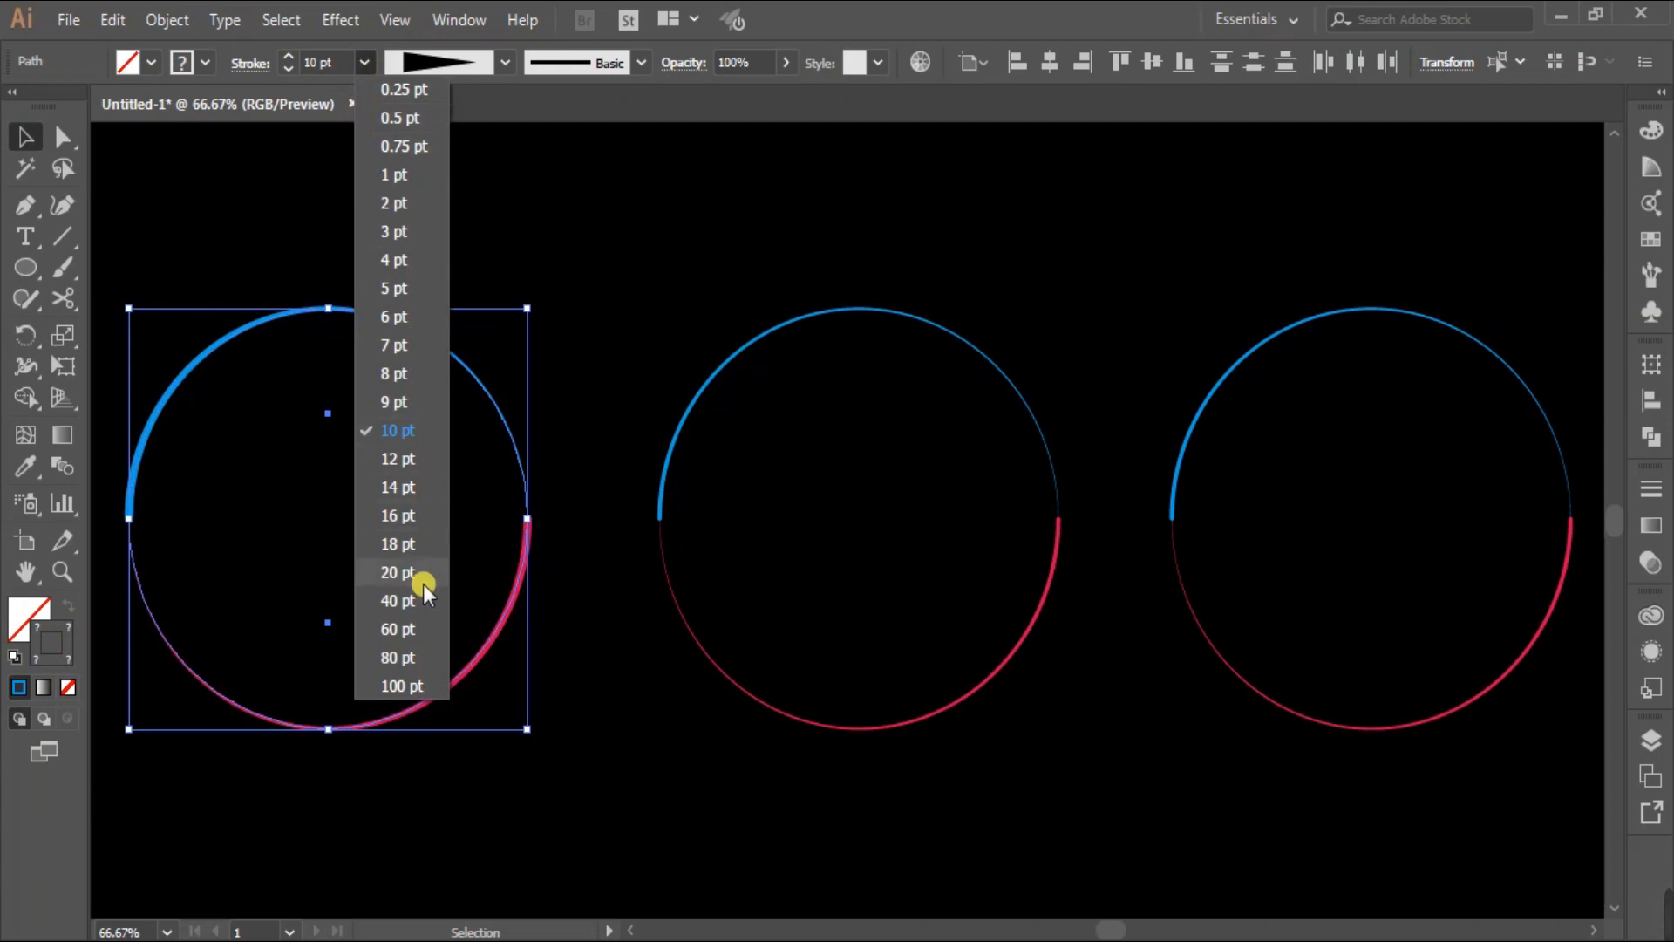
click(410, 629)
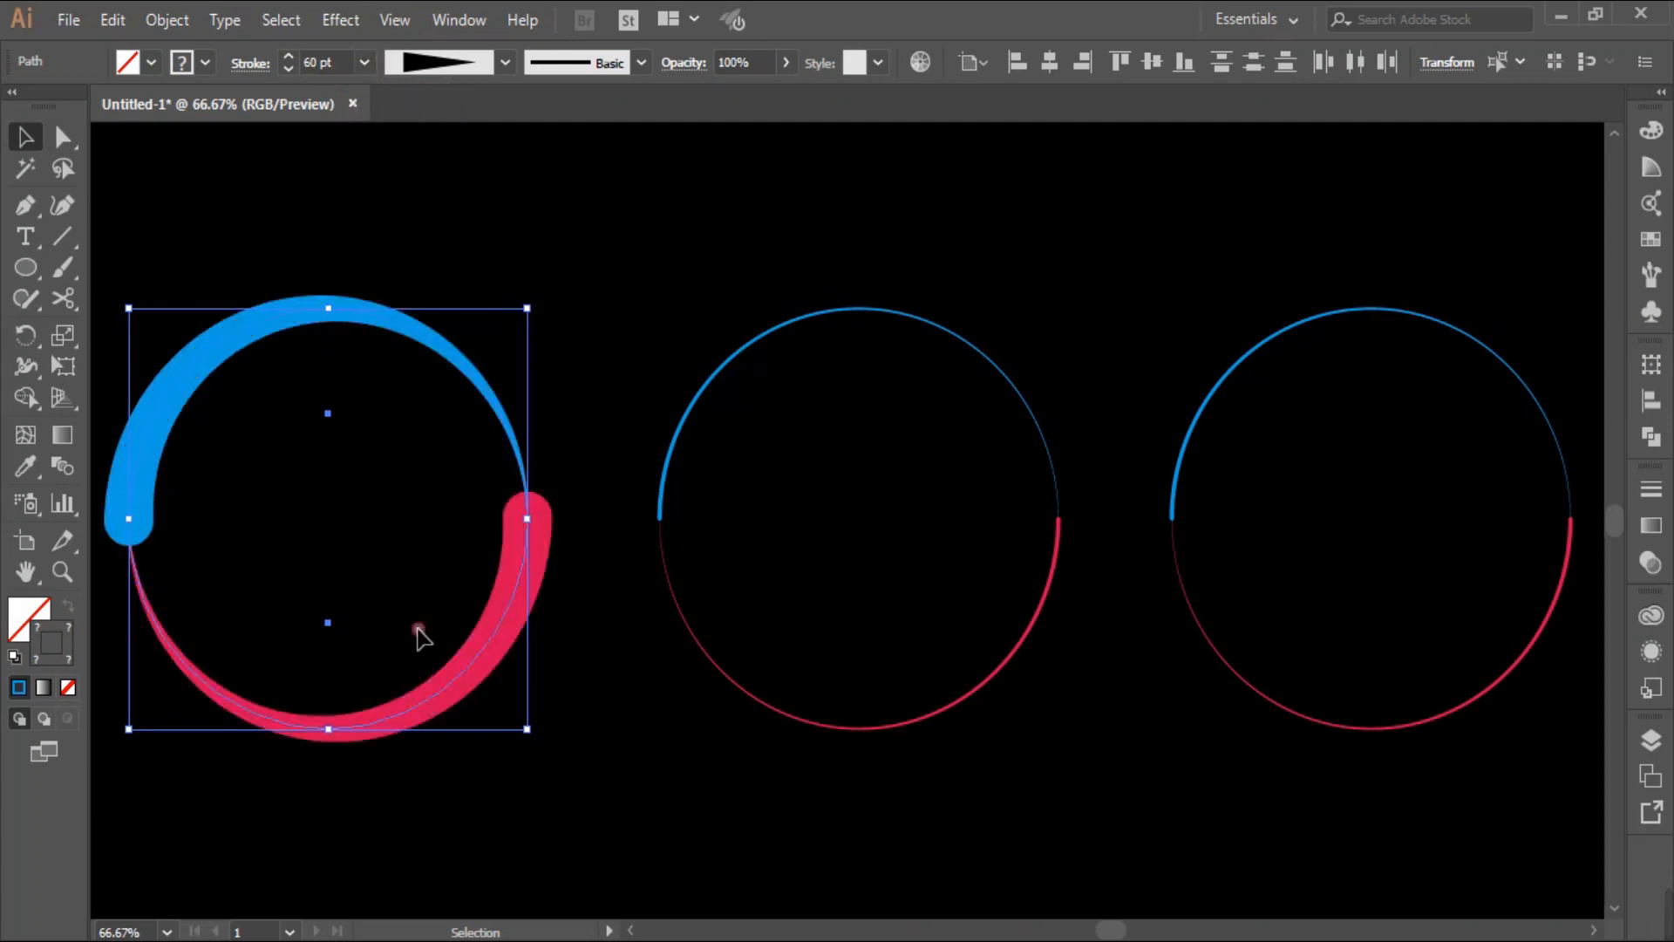
click(590, 344)
click(519, 610)
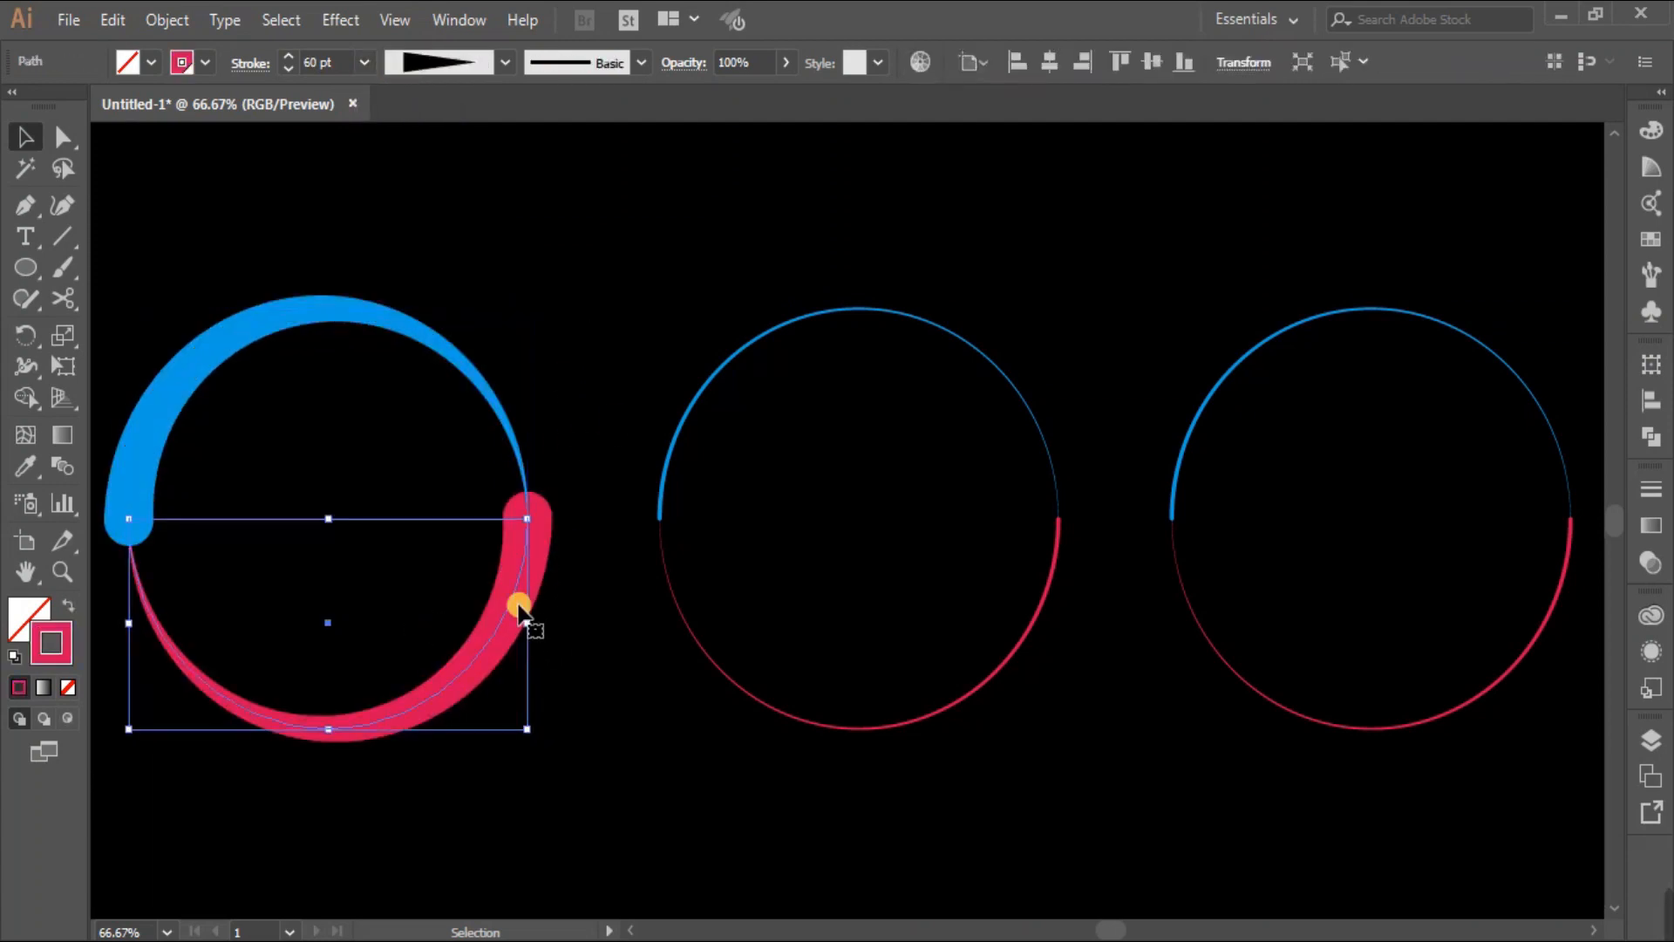
- Set the stroke weight of both halves of the middle circle to 40 pt and deselect it
drag(683, 259, 1051, 865)
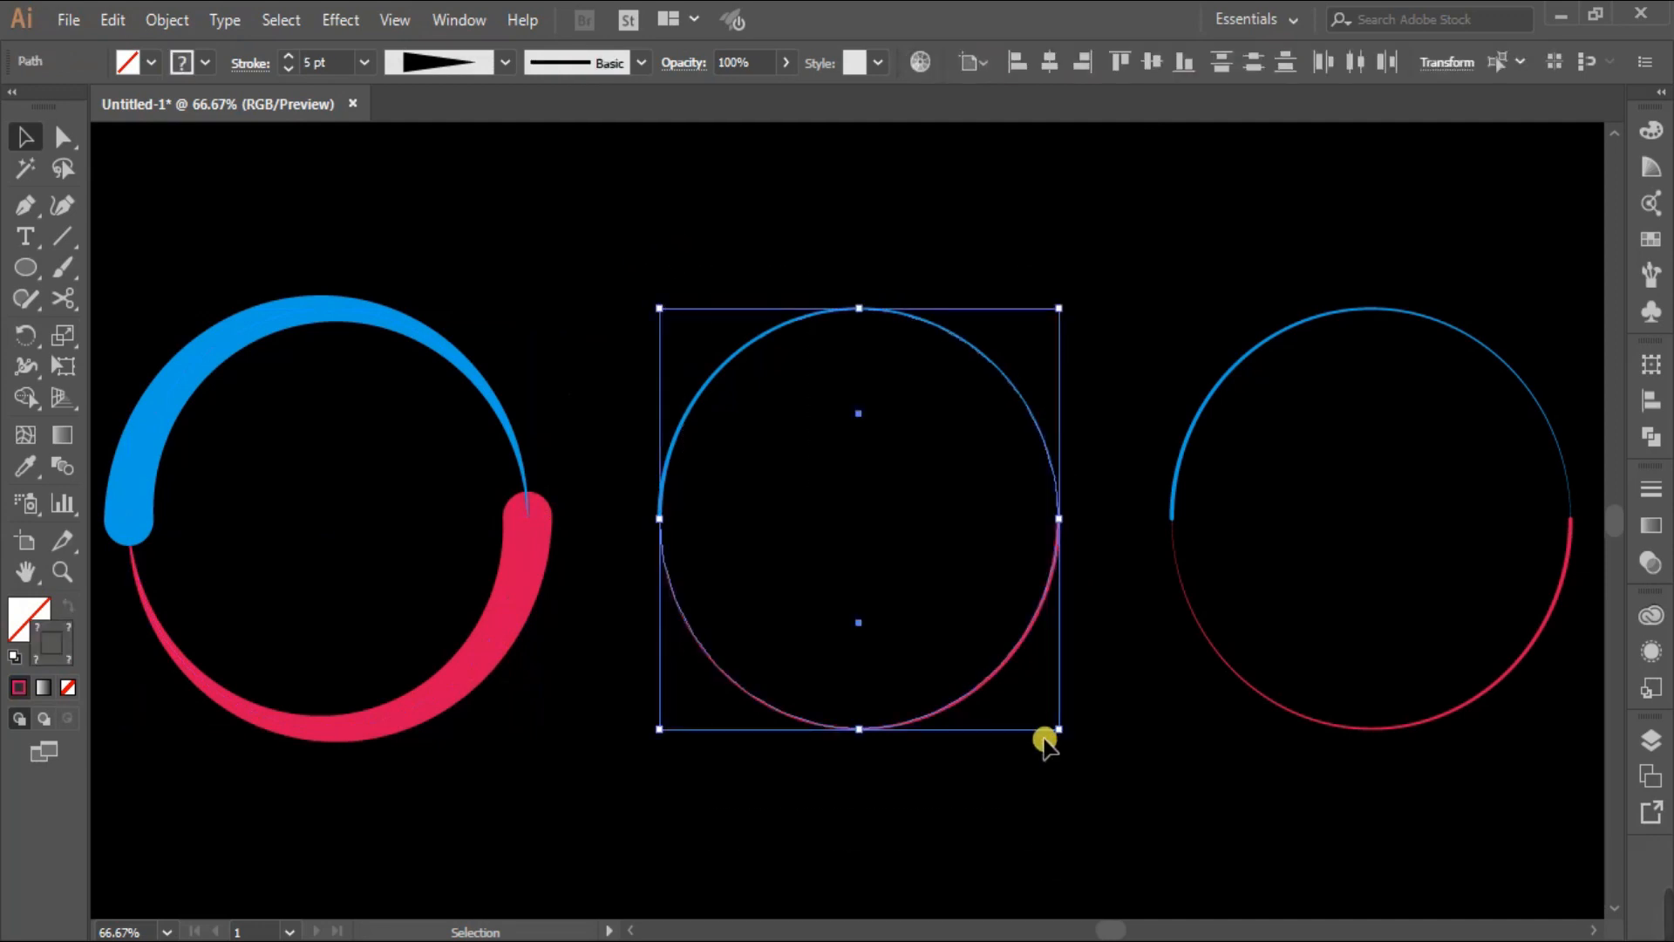
click(363, 61)
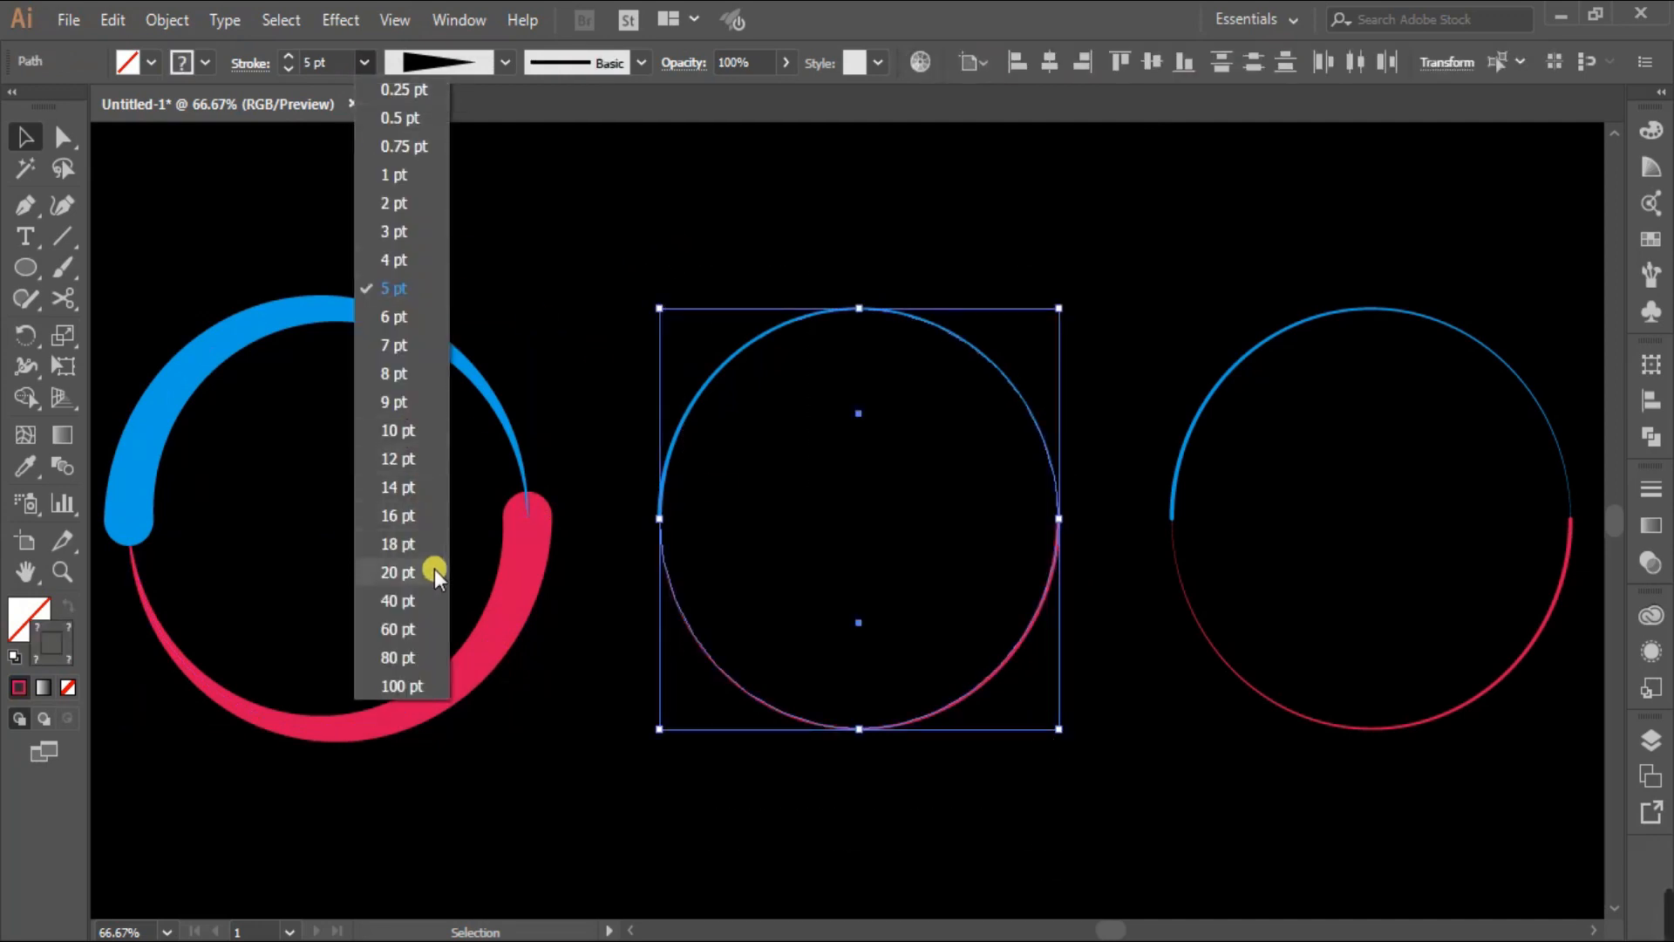
click(404, 601)
click(580, 231)
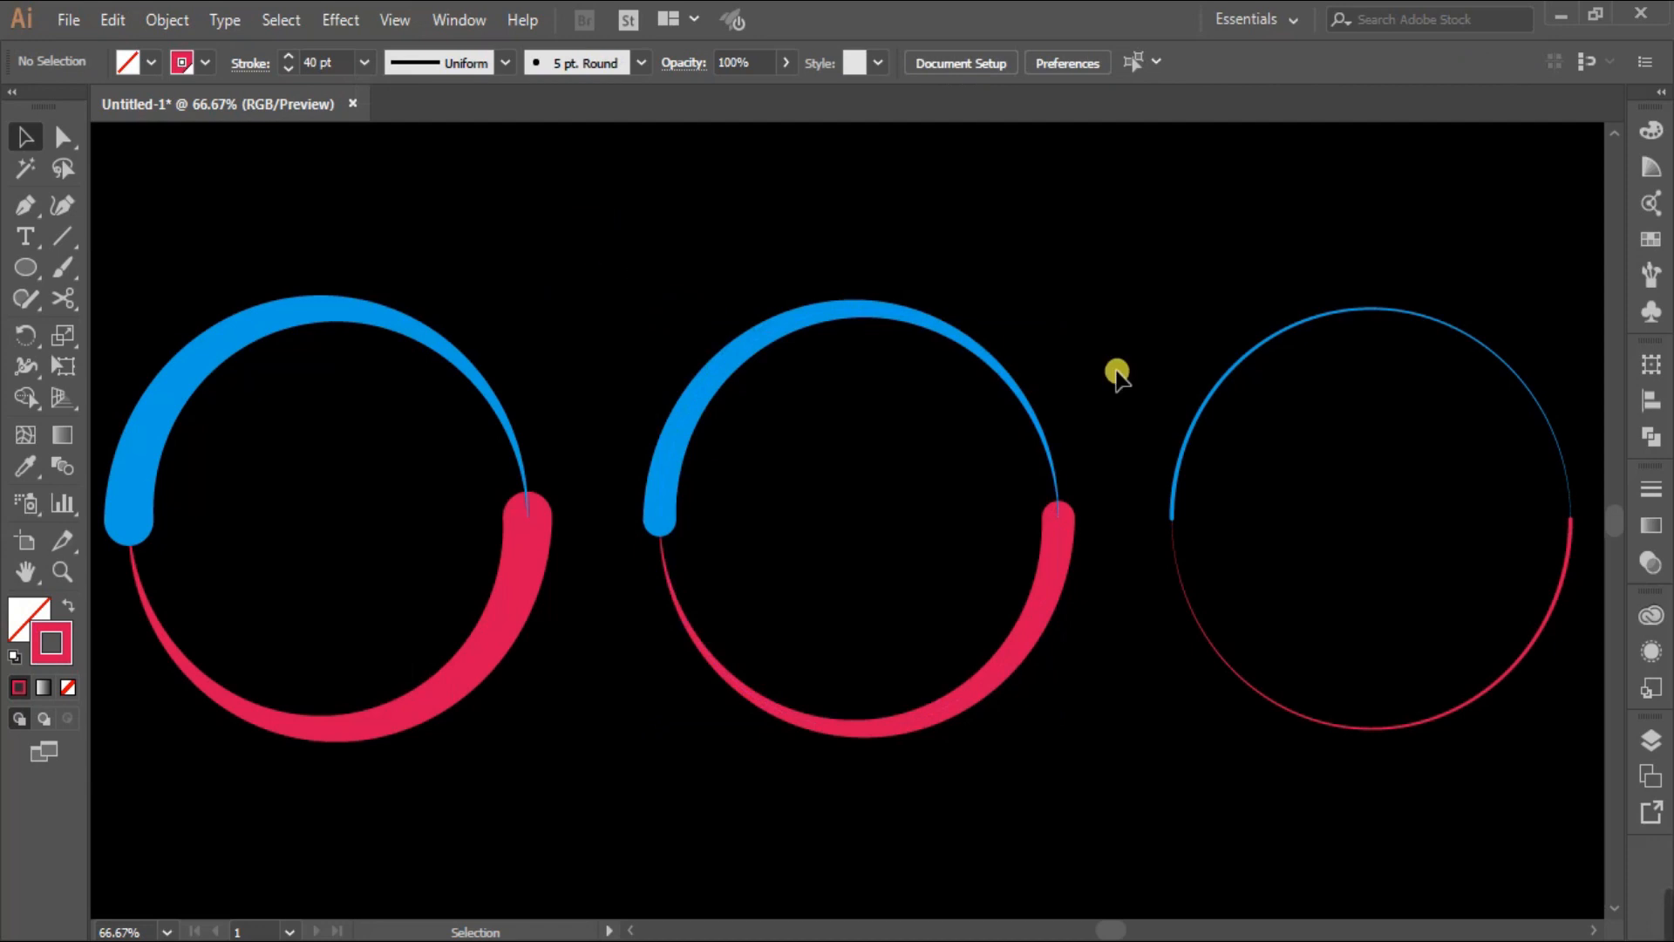
- Set the stroke weight of both halves of the right circle to 20 pt and deselect it
drag(1151, 265, 1452, 760)
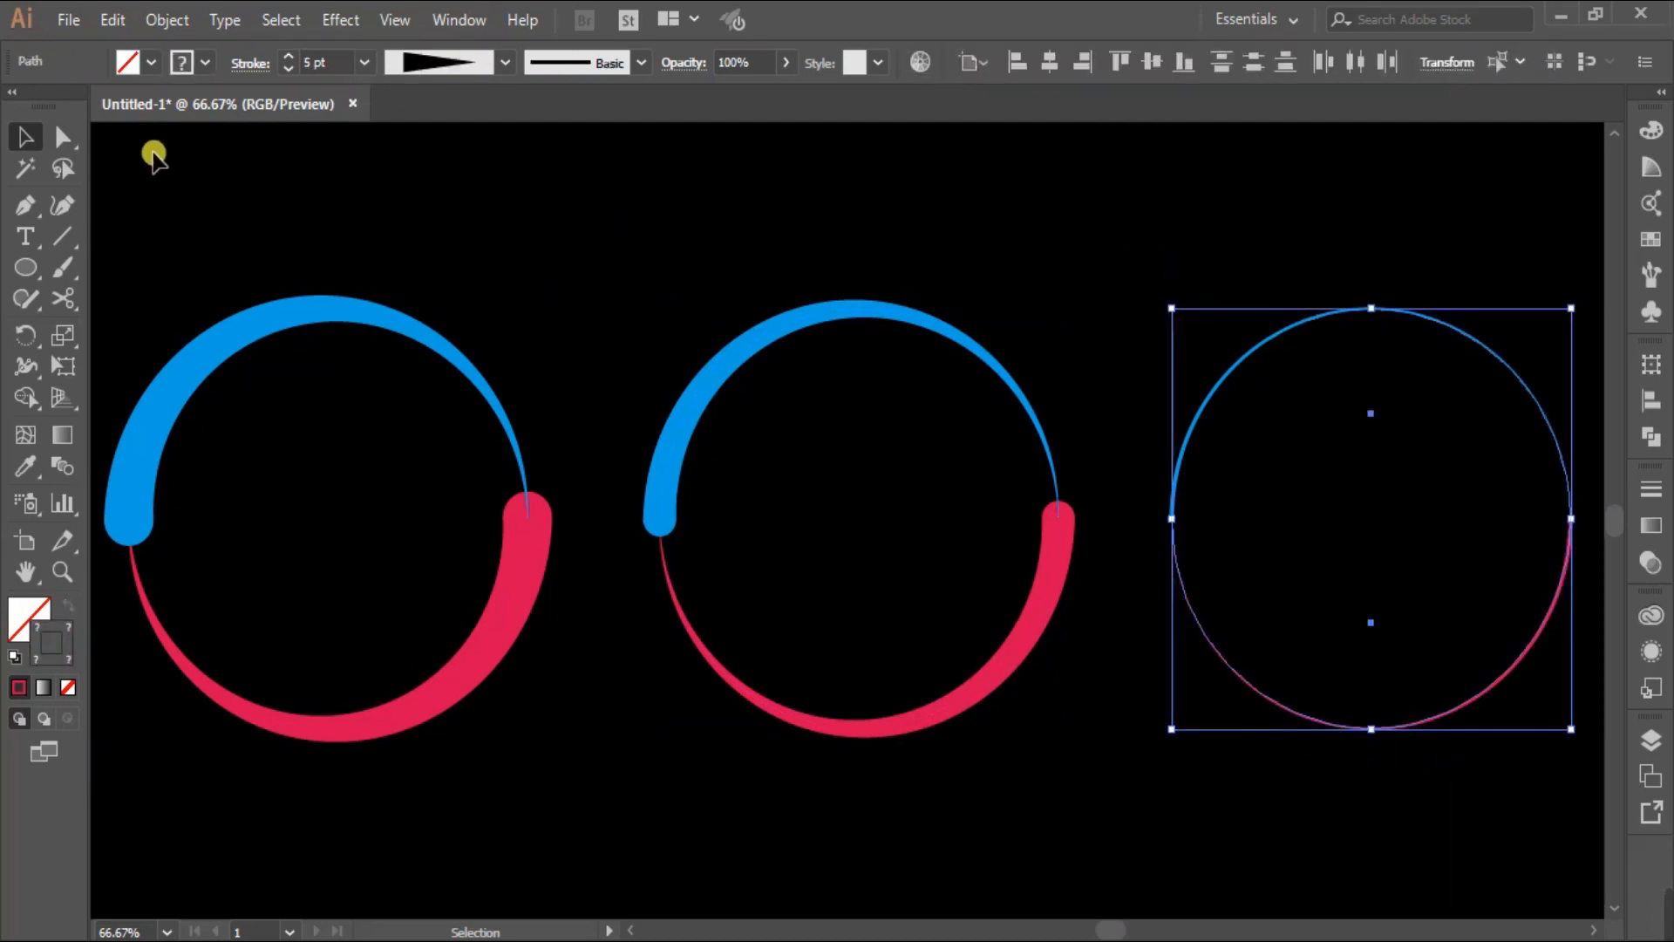
click(372, 63)
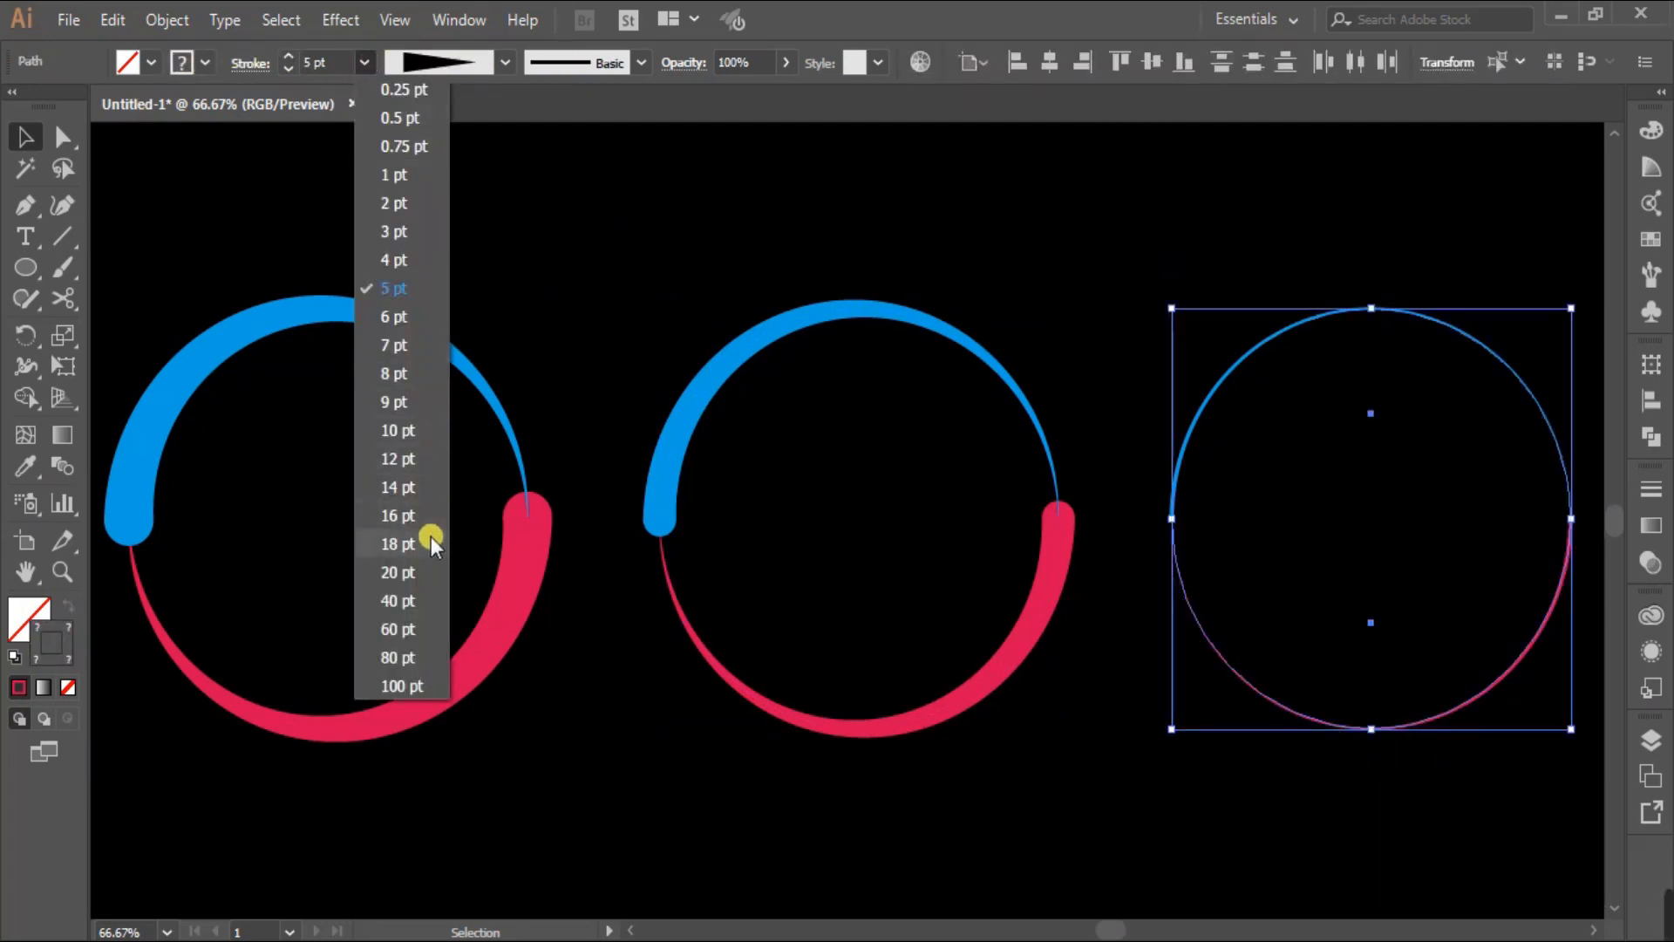
click(423, 575)
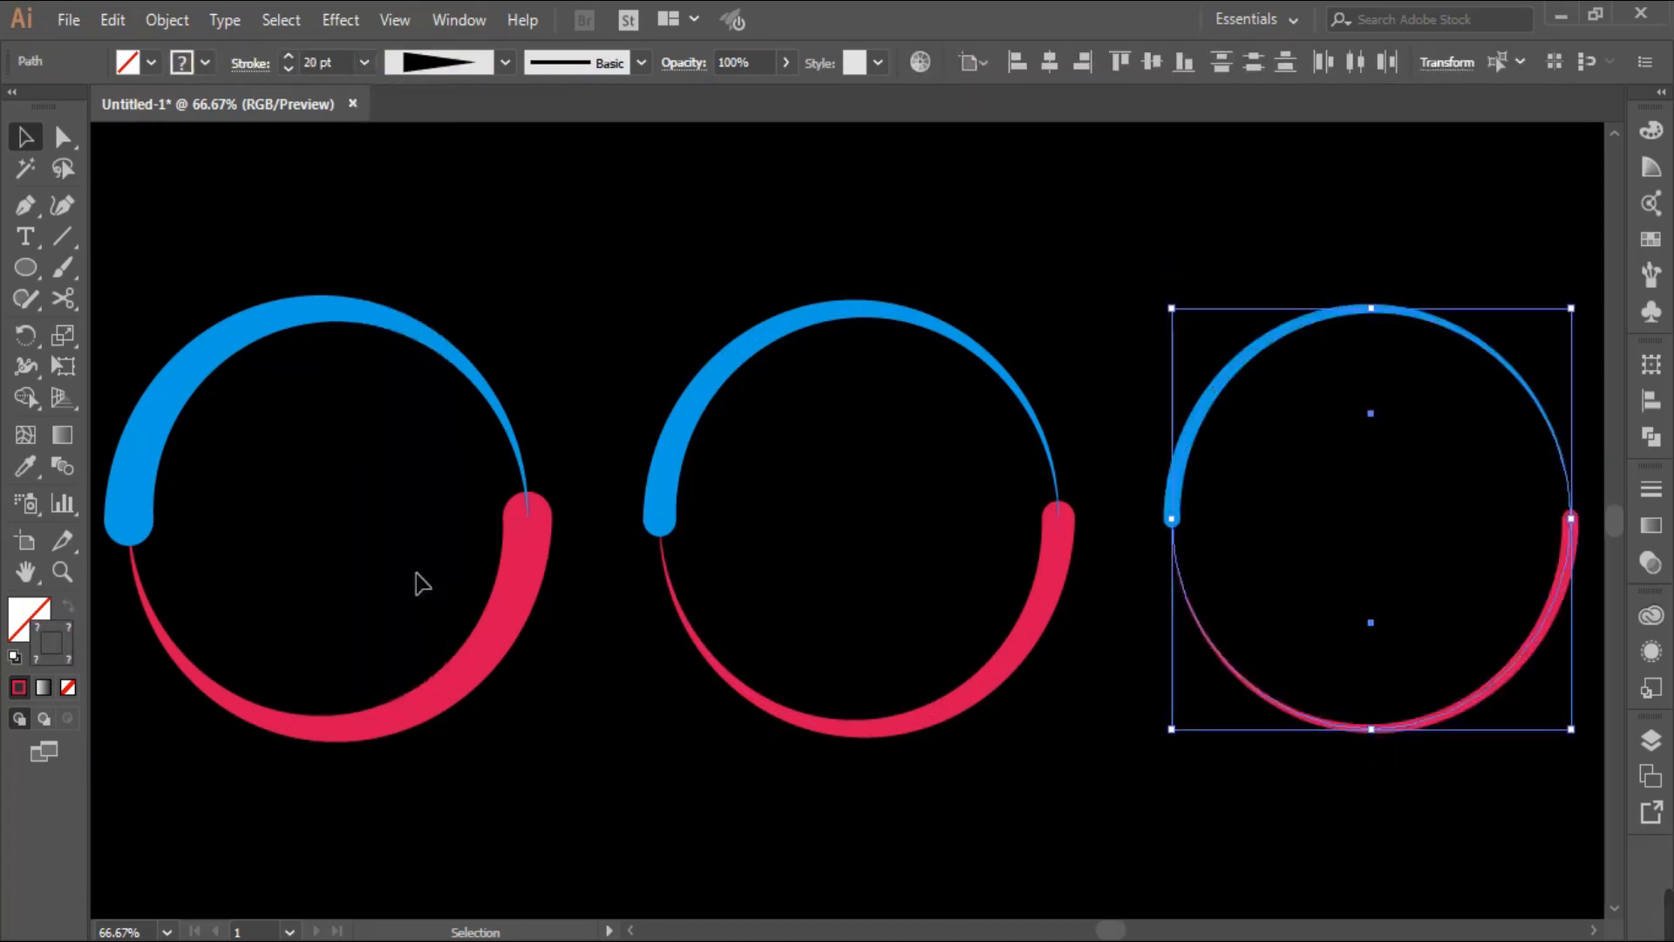
click(984, 254)
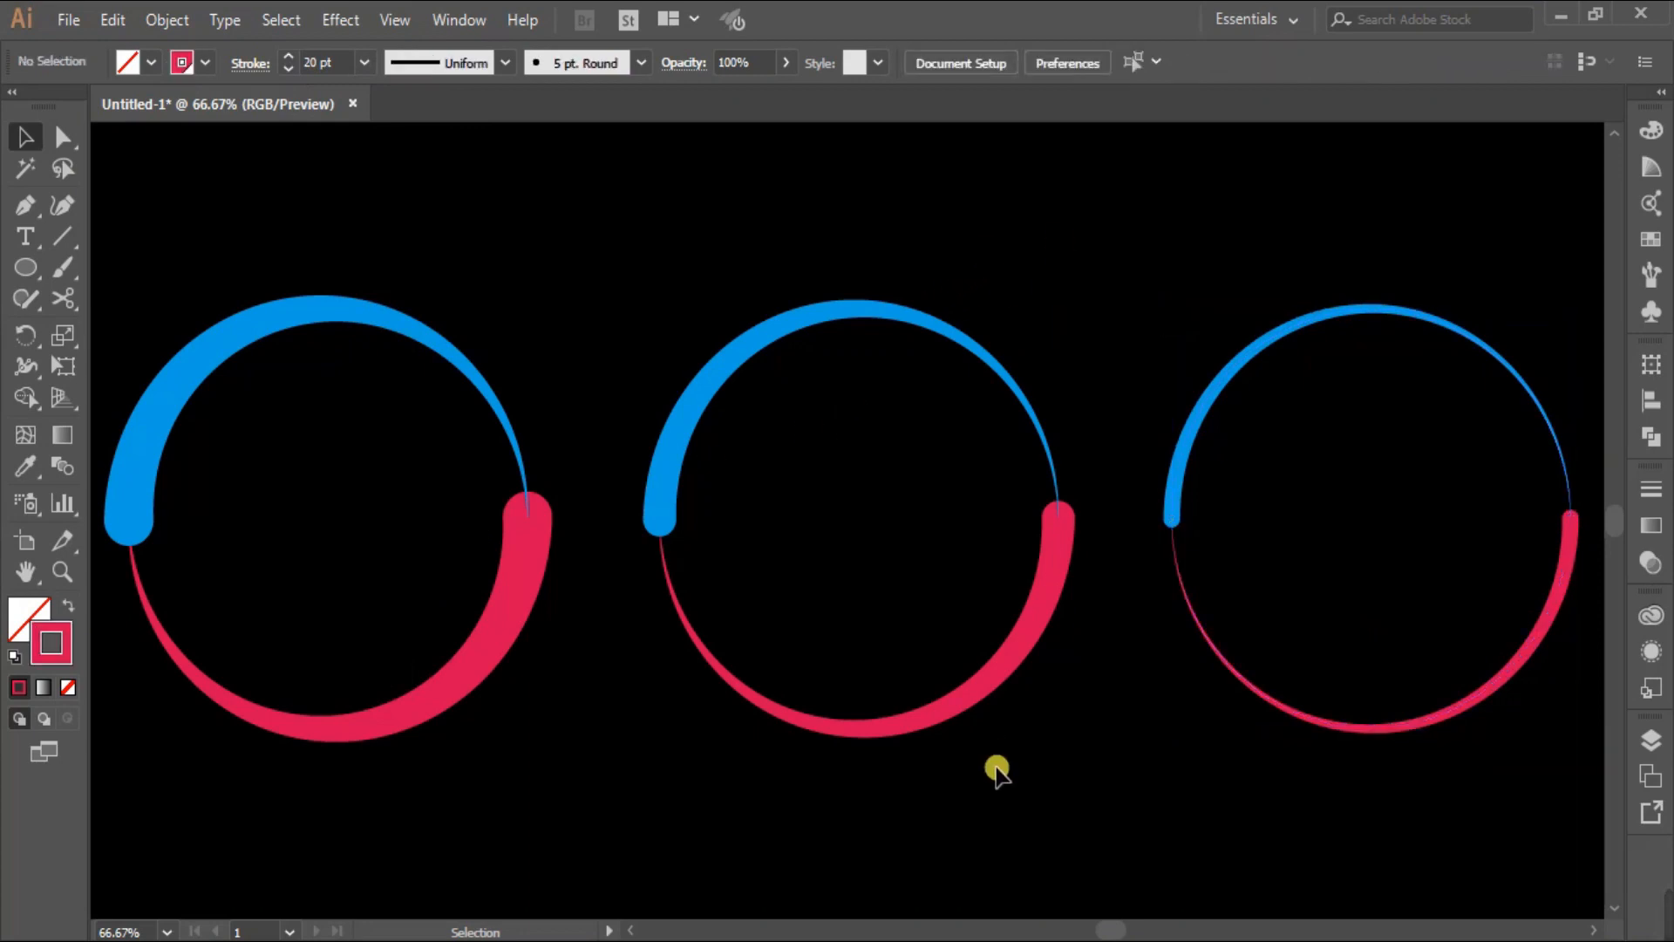
key(ctrl+minus)
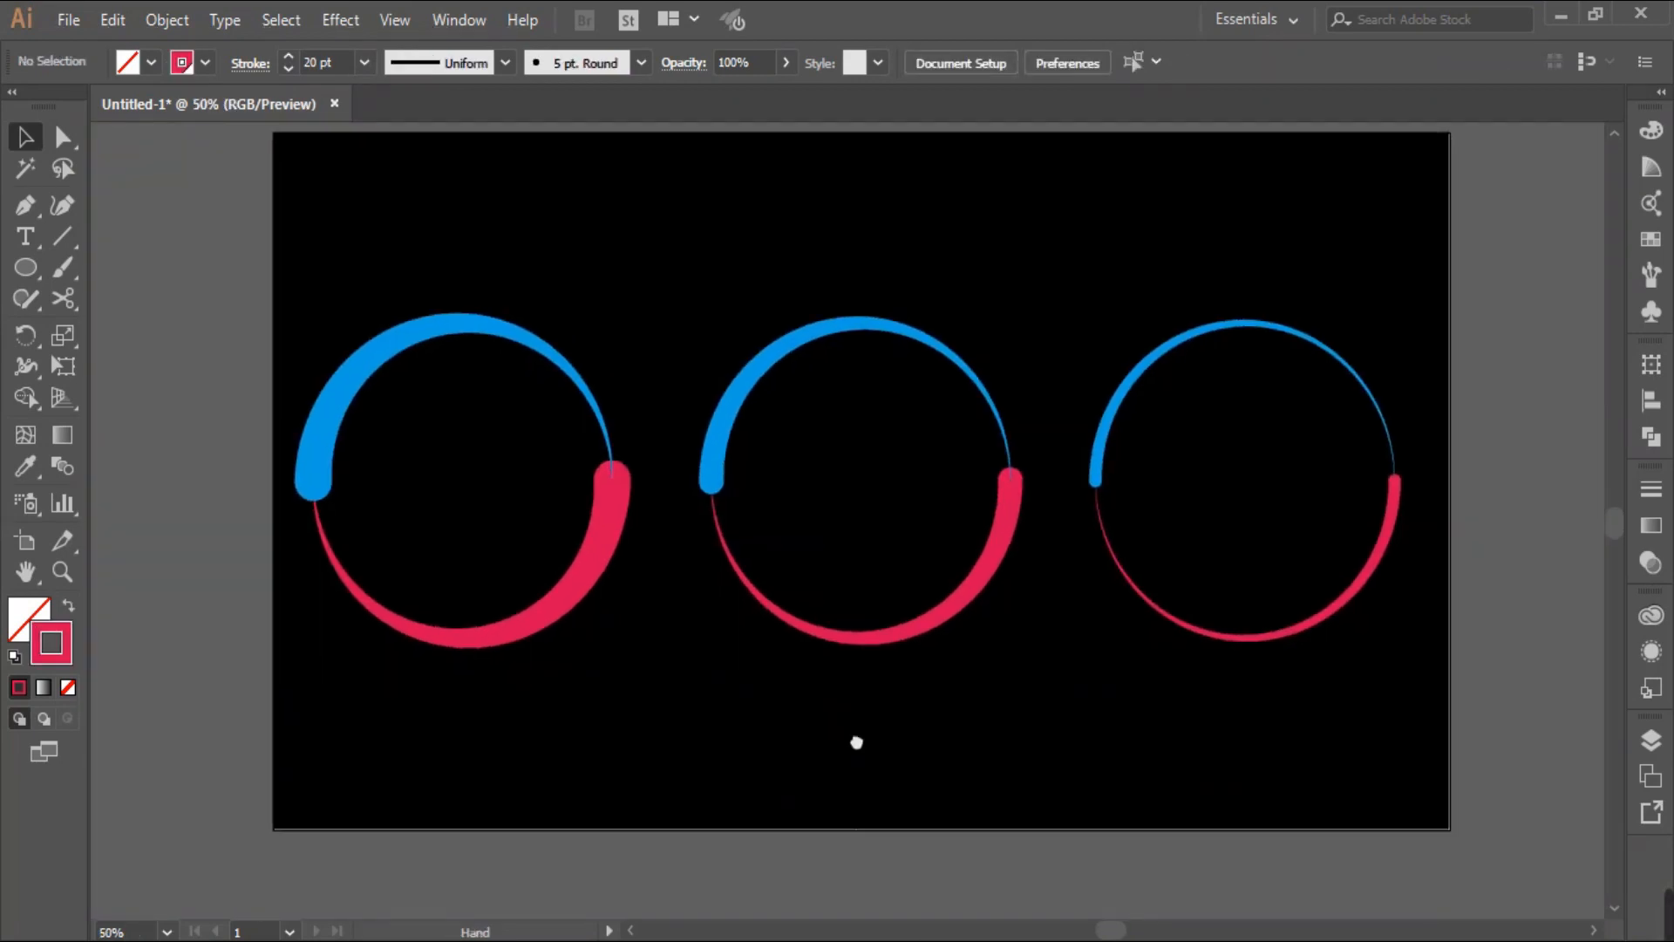
- Apply a Gaussian Blur with a 60 px radius to both halves of the left circle
drag(321, 306, 596, 785)
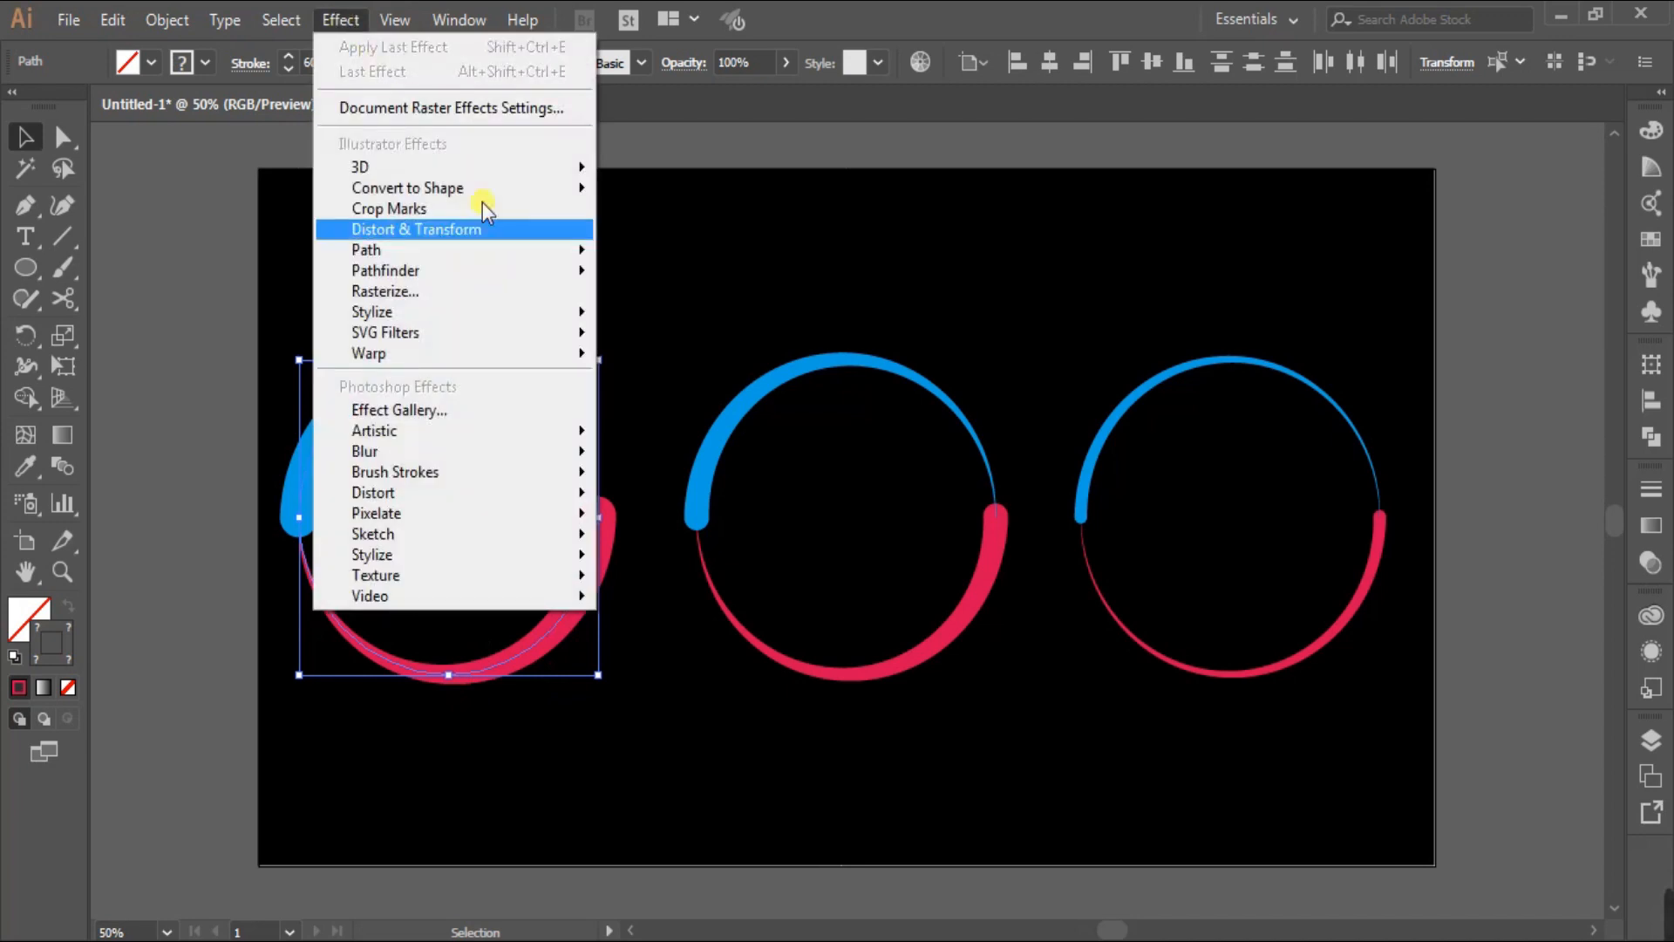
mouse_move(553, 453)
click(663, 460)
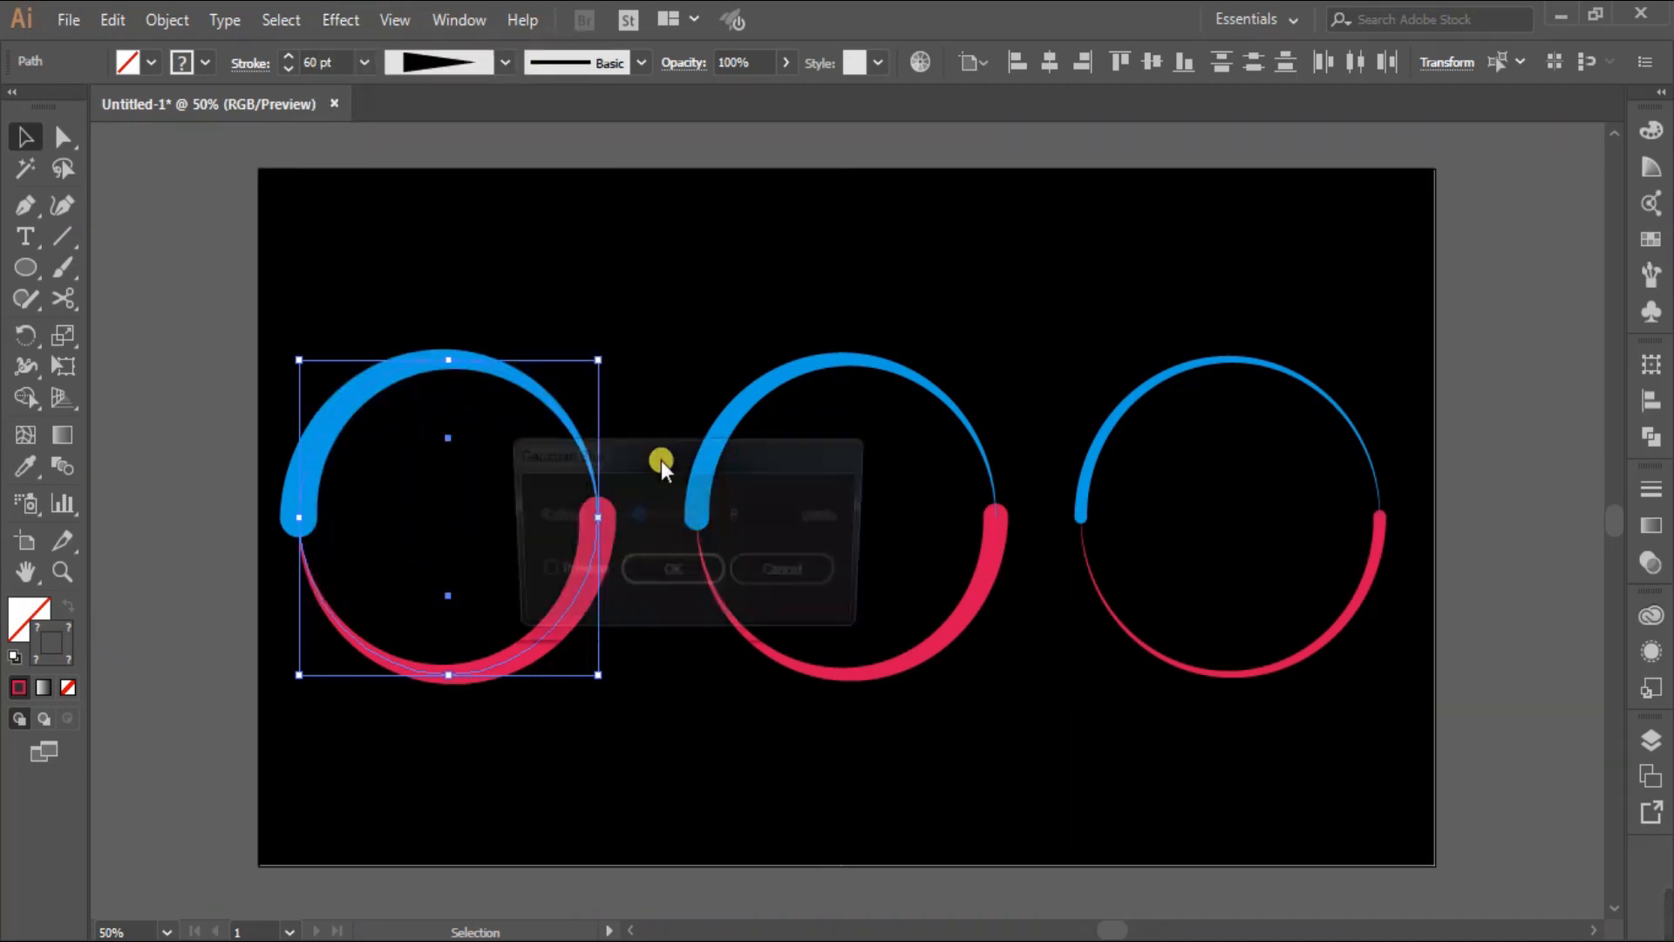
drag(673, 461, 872, 386)
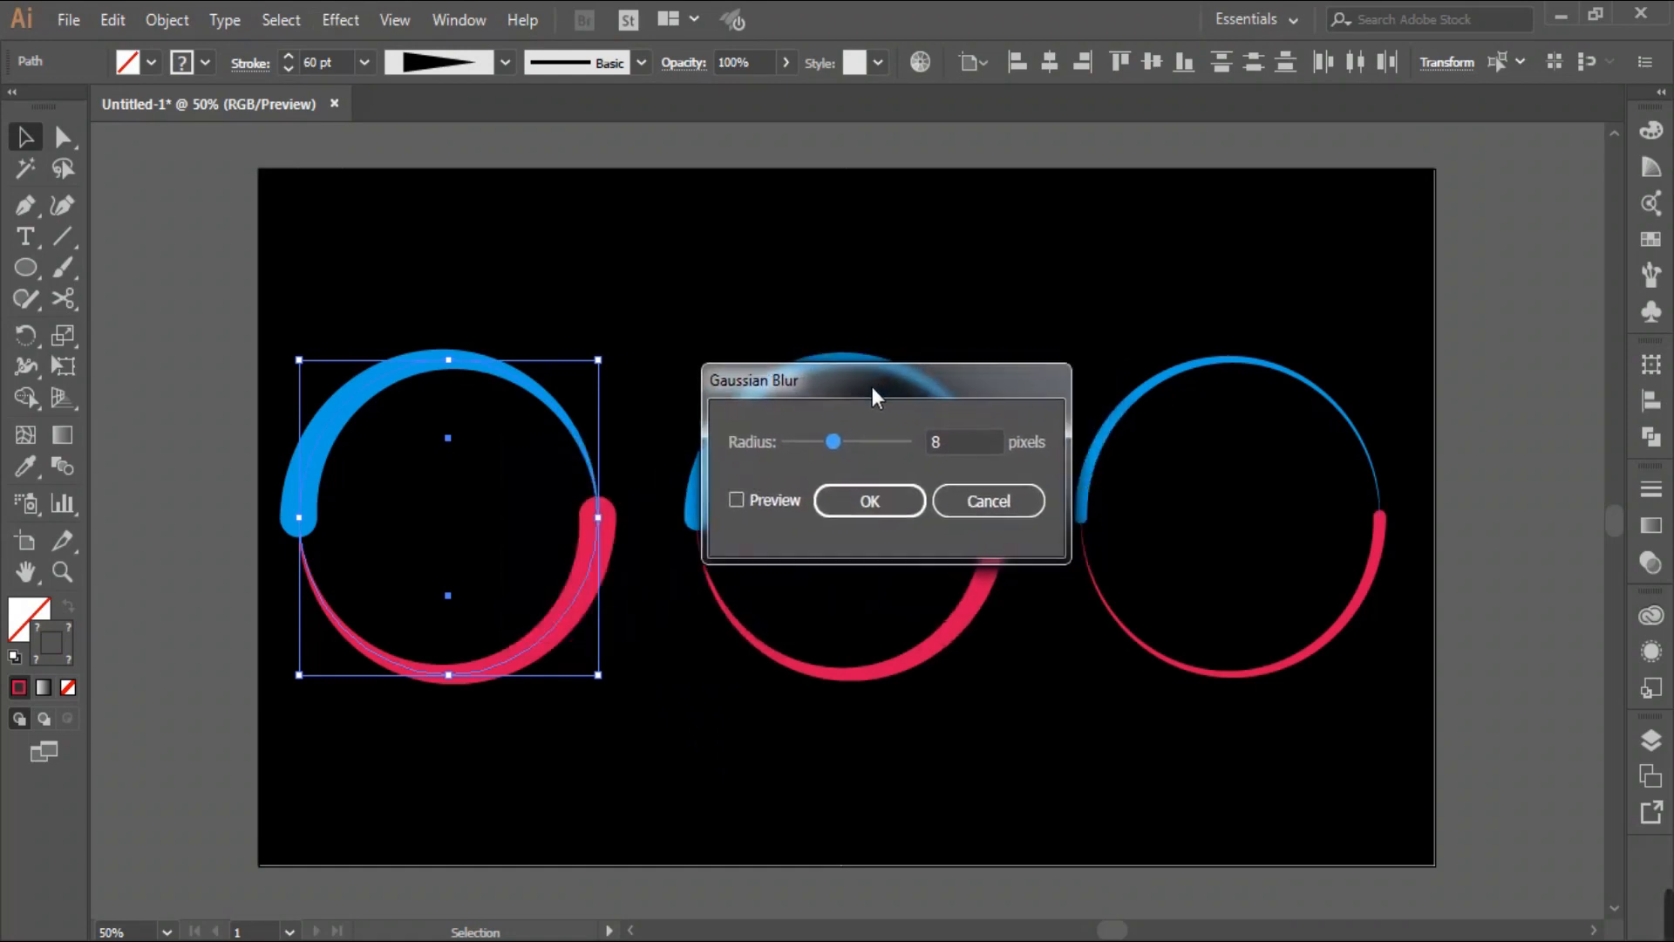
click(946, 444)
text(60)
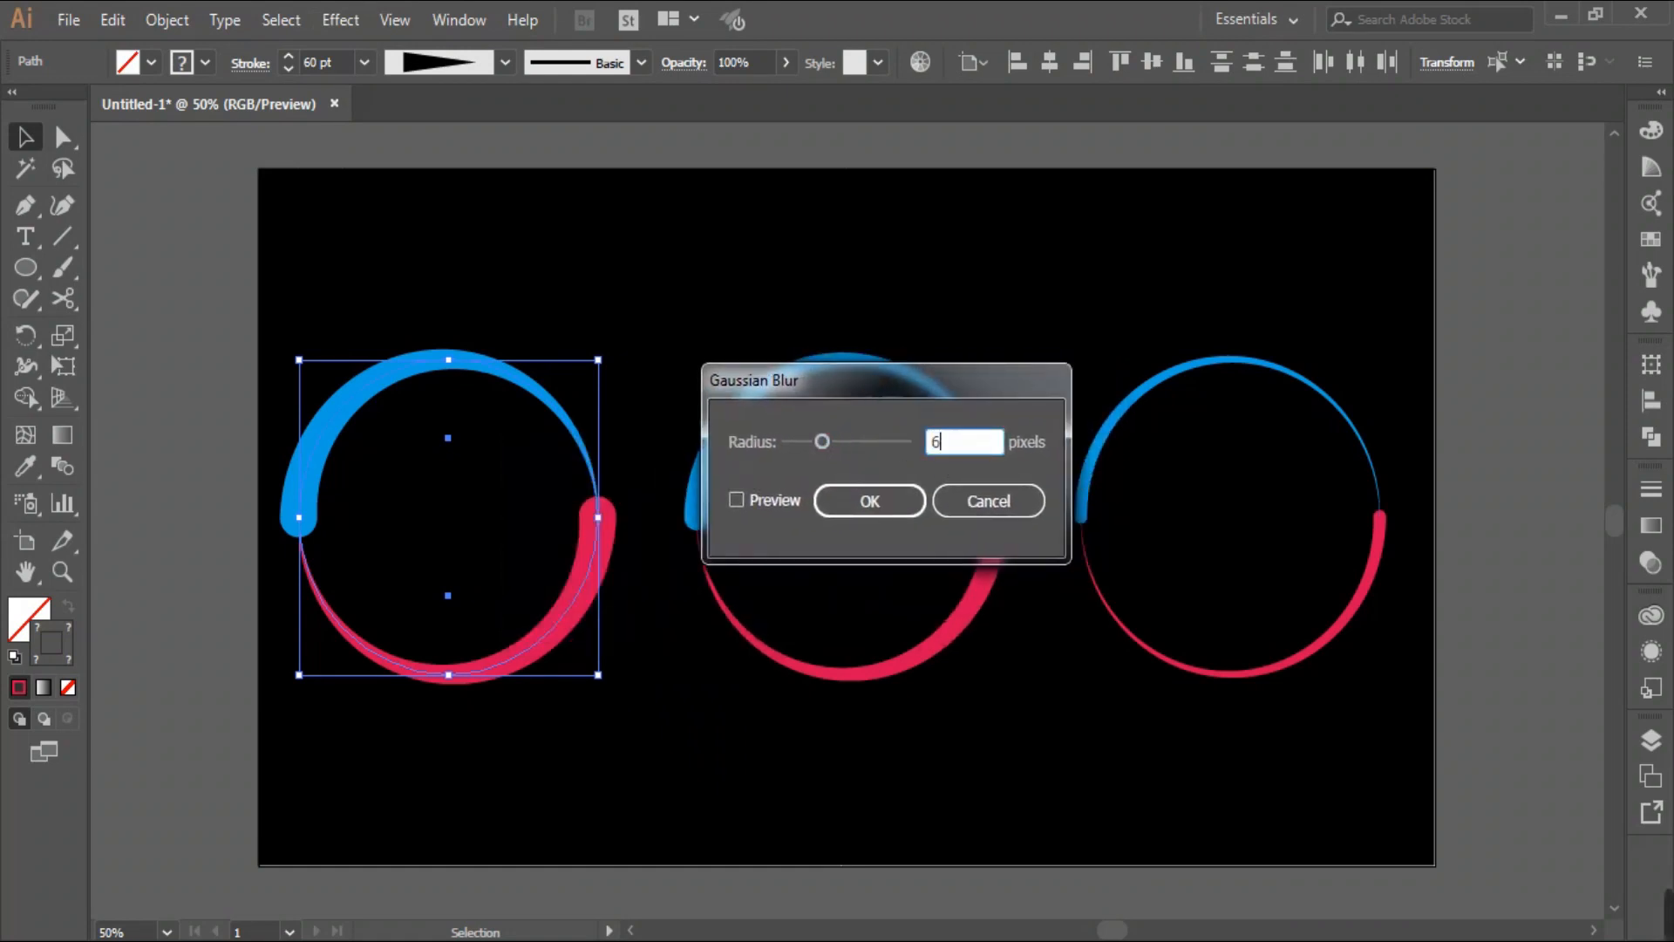
click(734, 498)
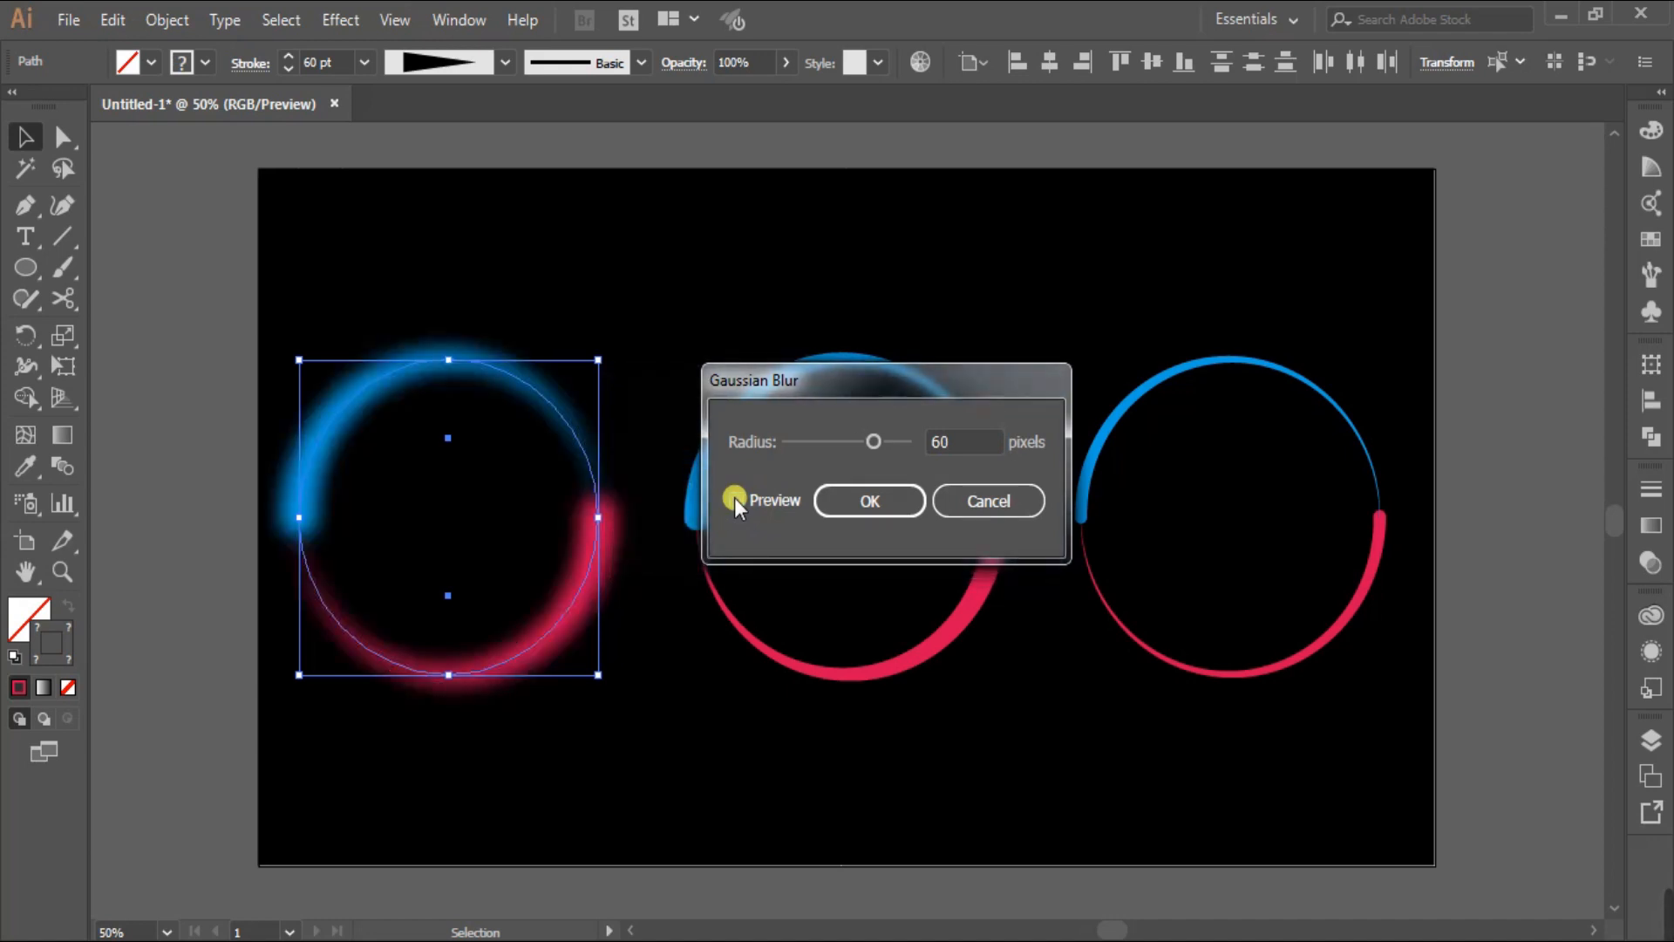
click(874, 504)
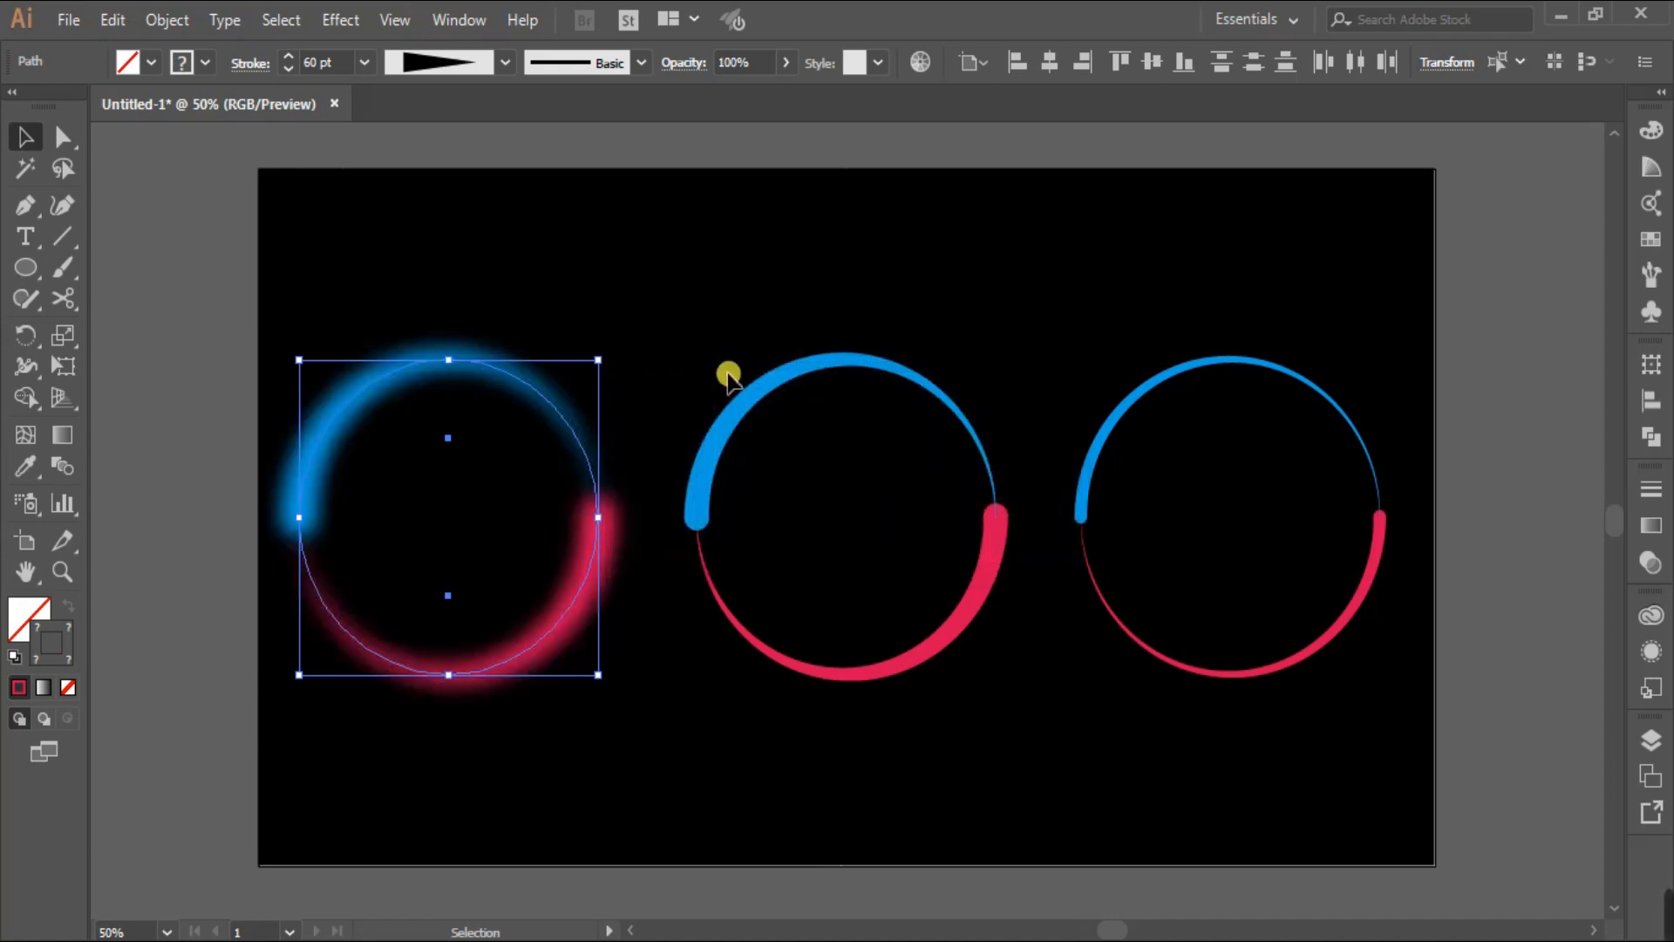
- Apply a Gaussian Blur with a 40 px radius to both halves of the middle circle and deselect it
click(691, 349)
drag(692, 349, 998, 722)
click(340, 19)
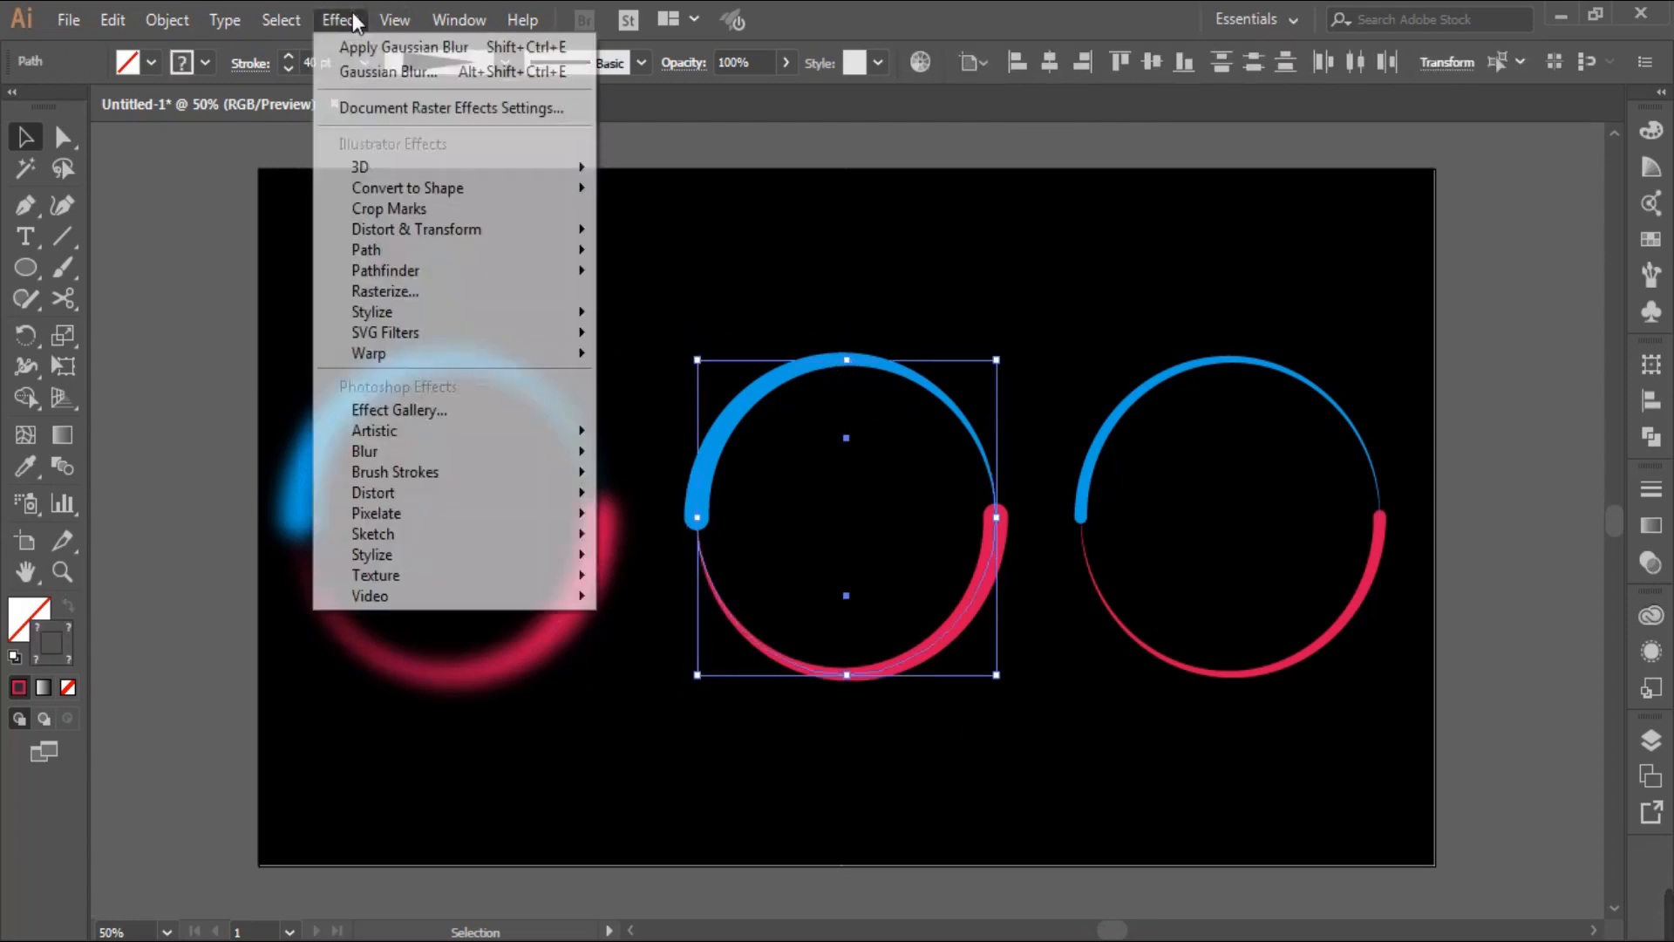
mouse_move(542, 452)
click(631, 460)
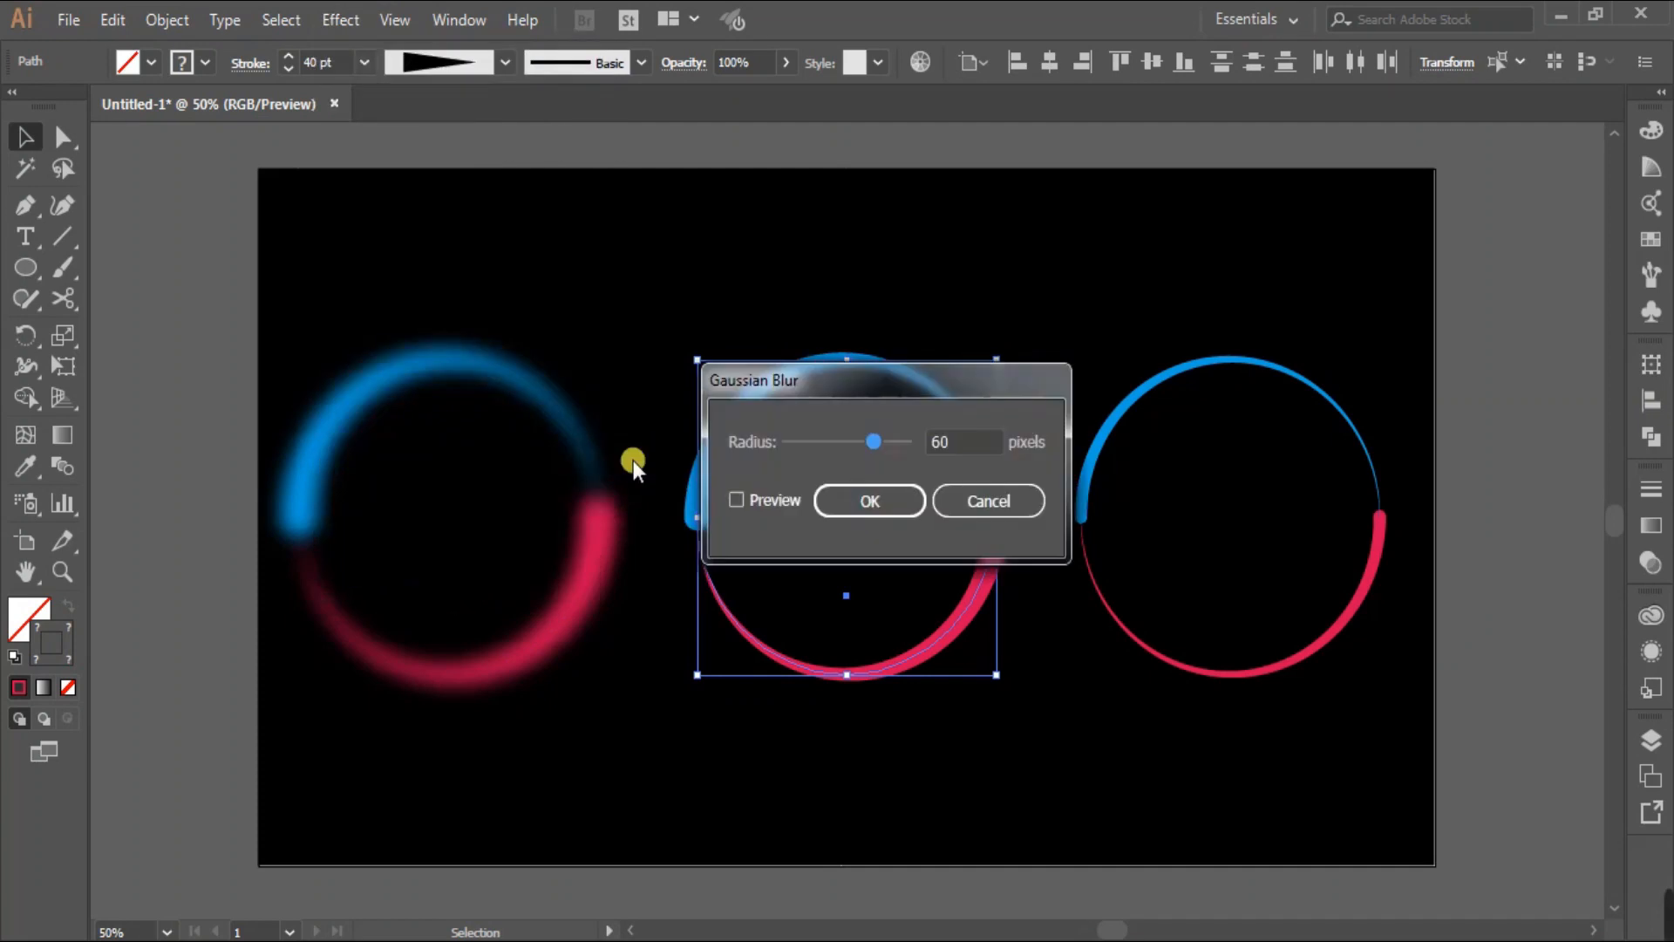
drag(924, 384, 504, 360)
click(525, 414)
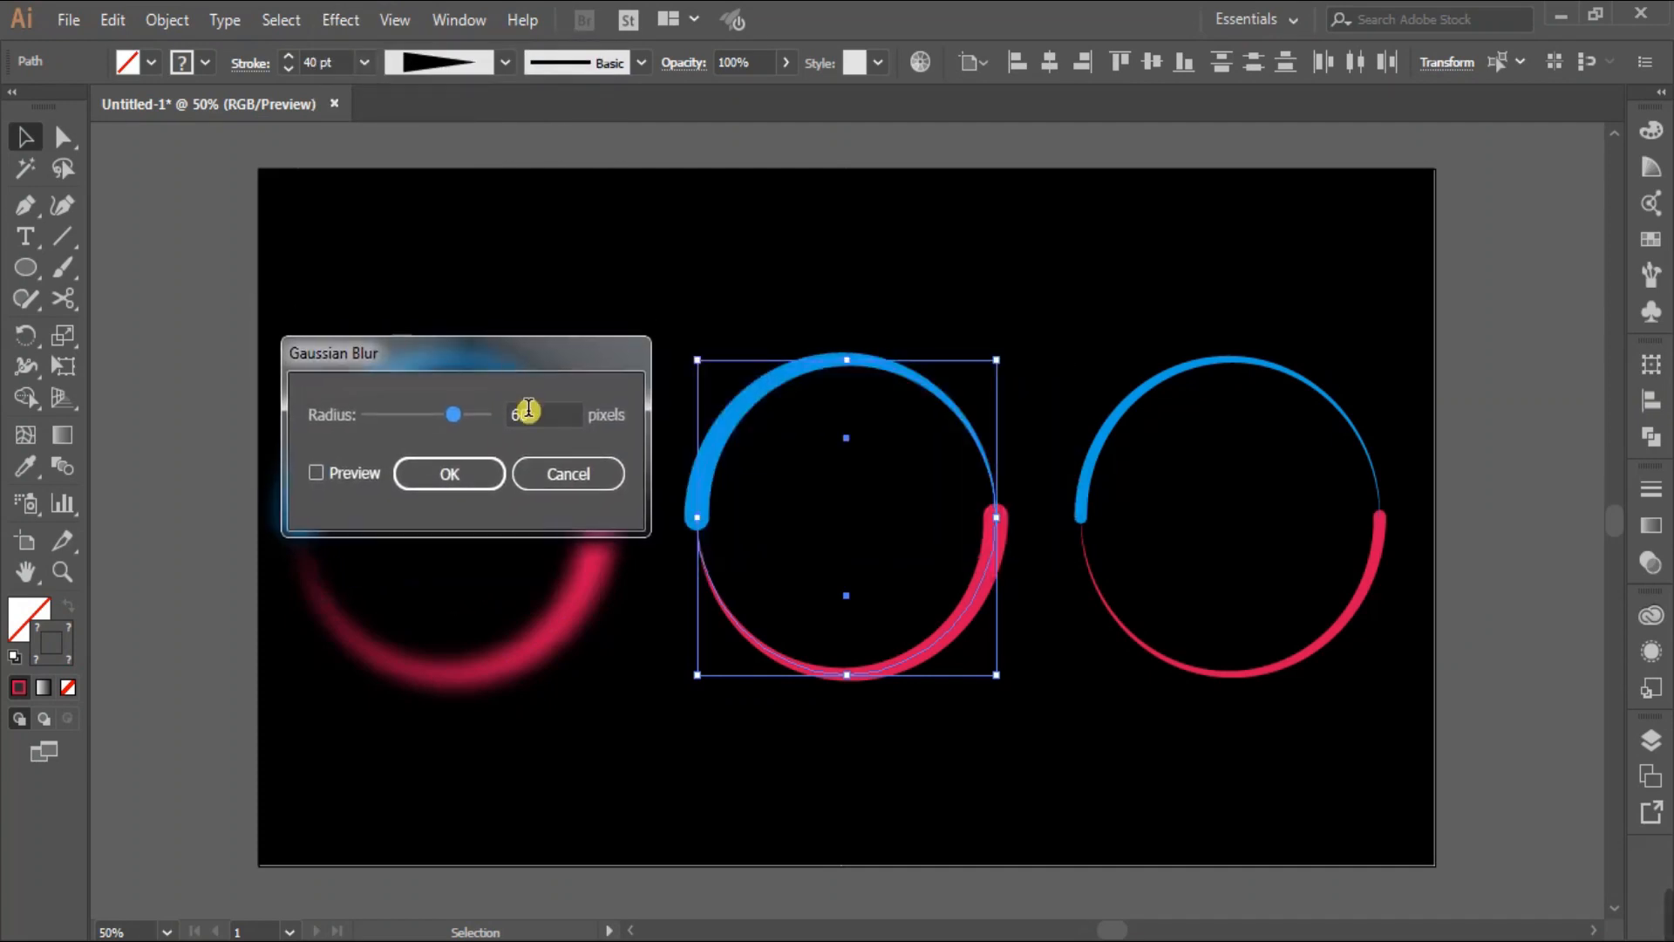
text(40)
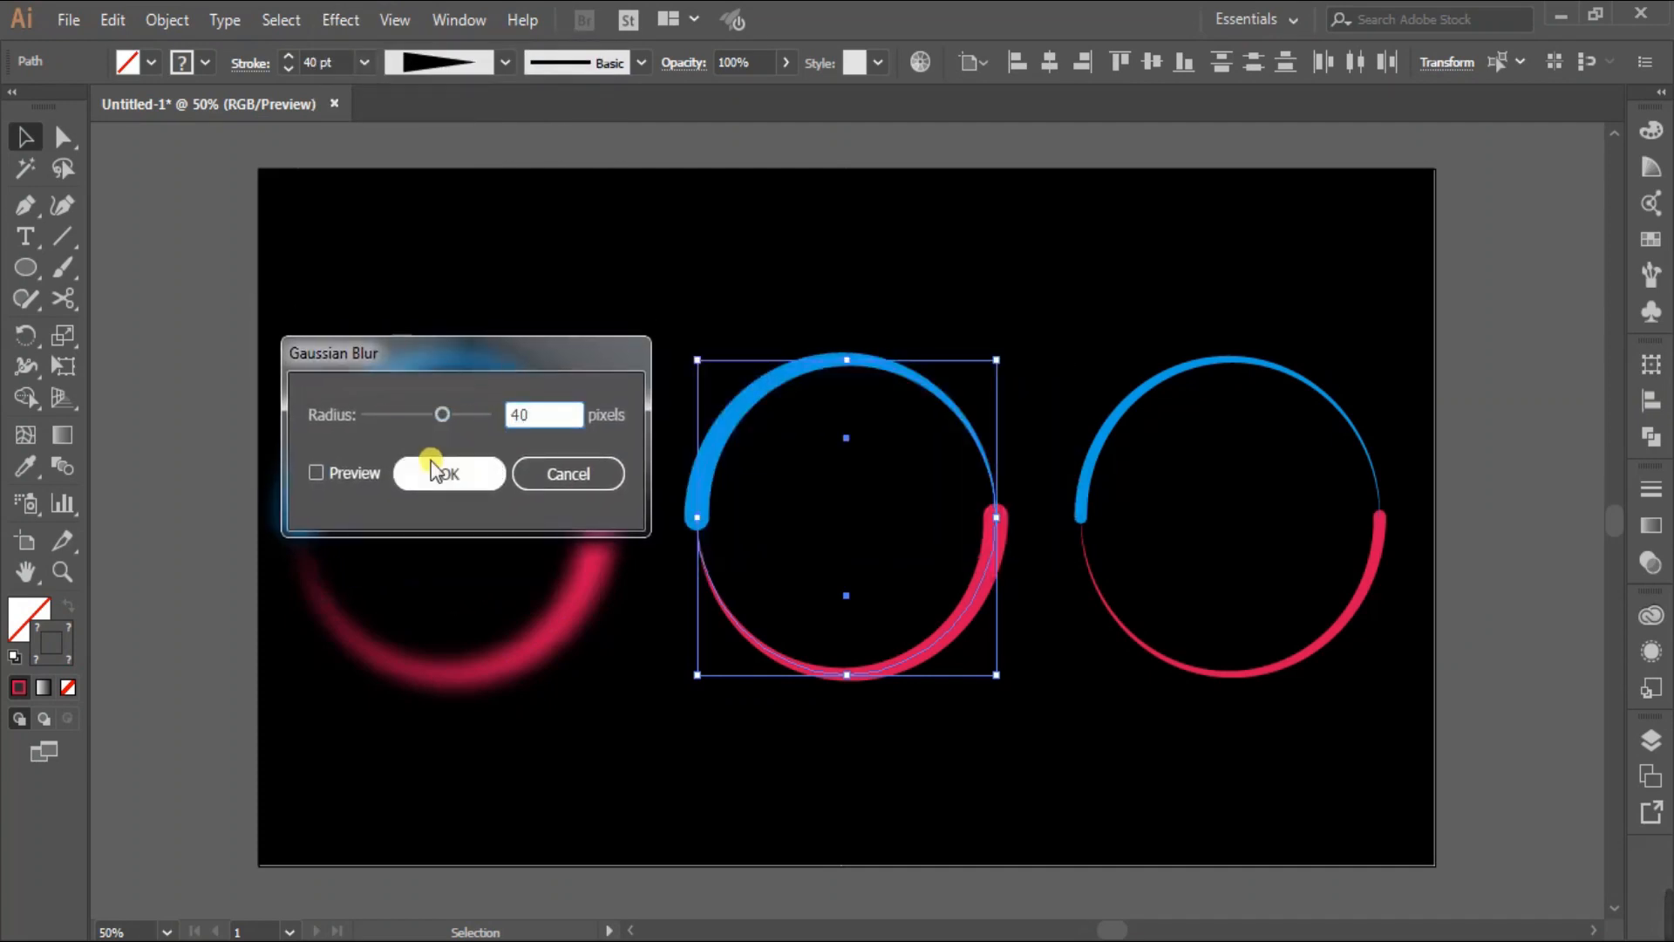
click(318, 473)
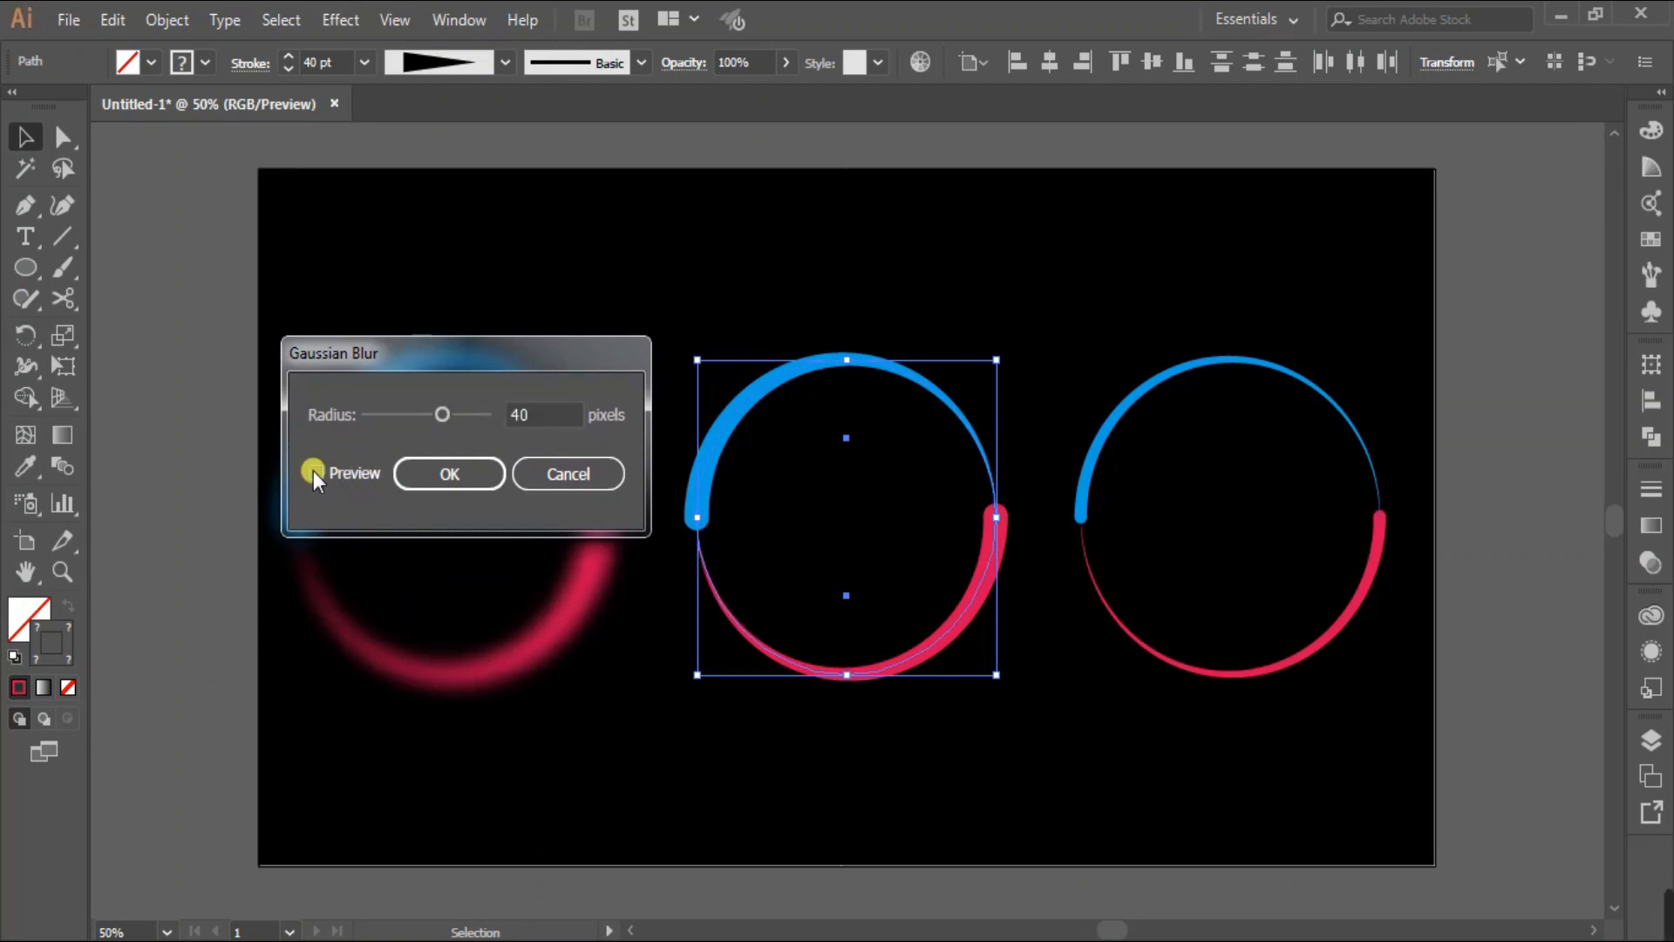
click(457, 472)
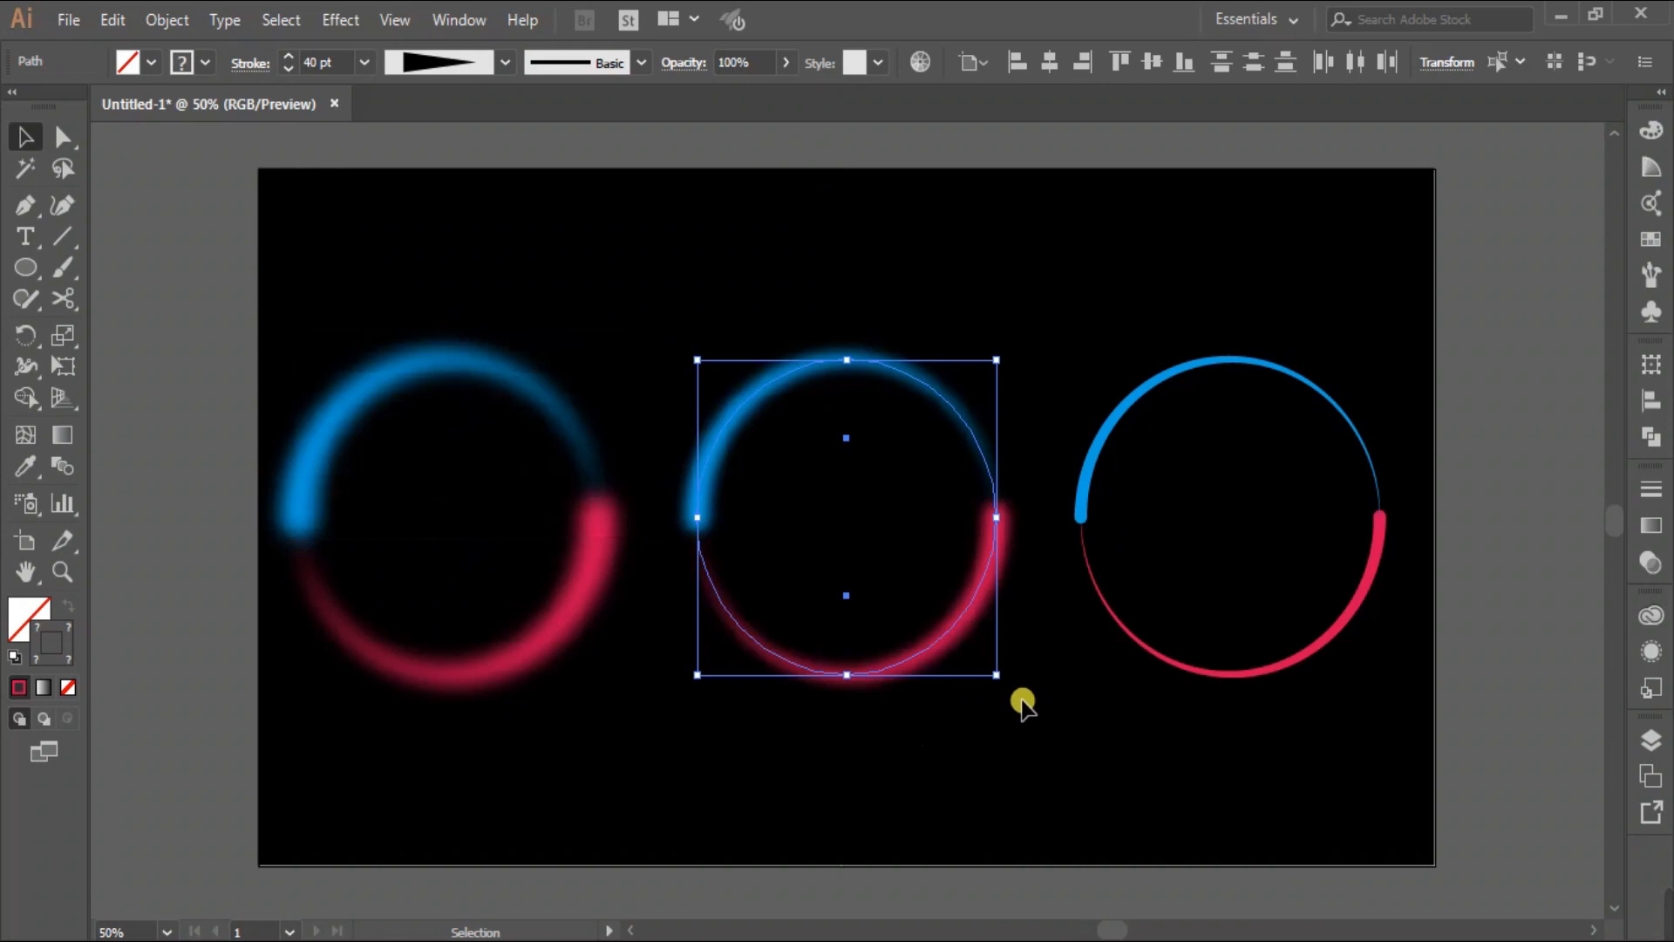
click(1077, 666)
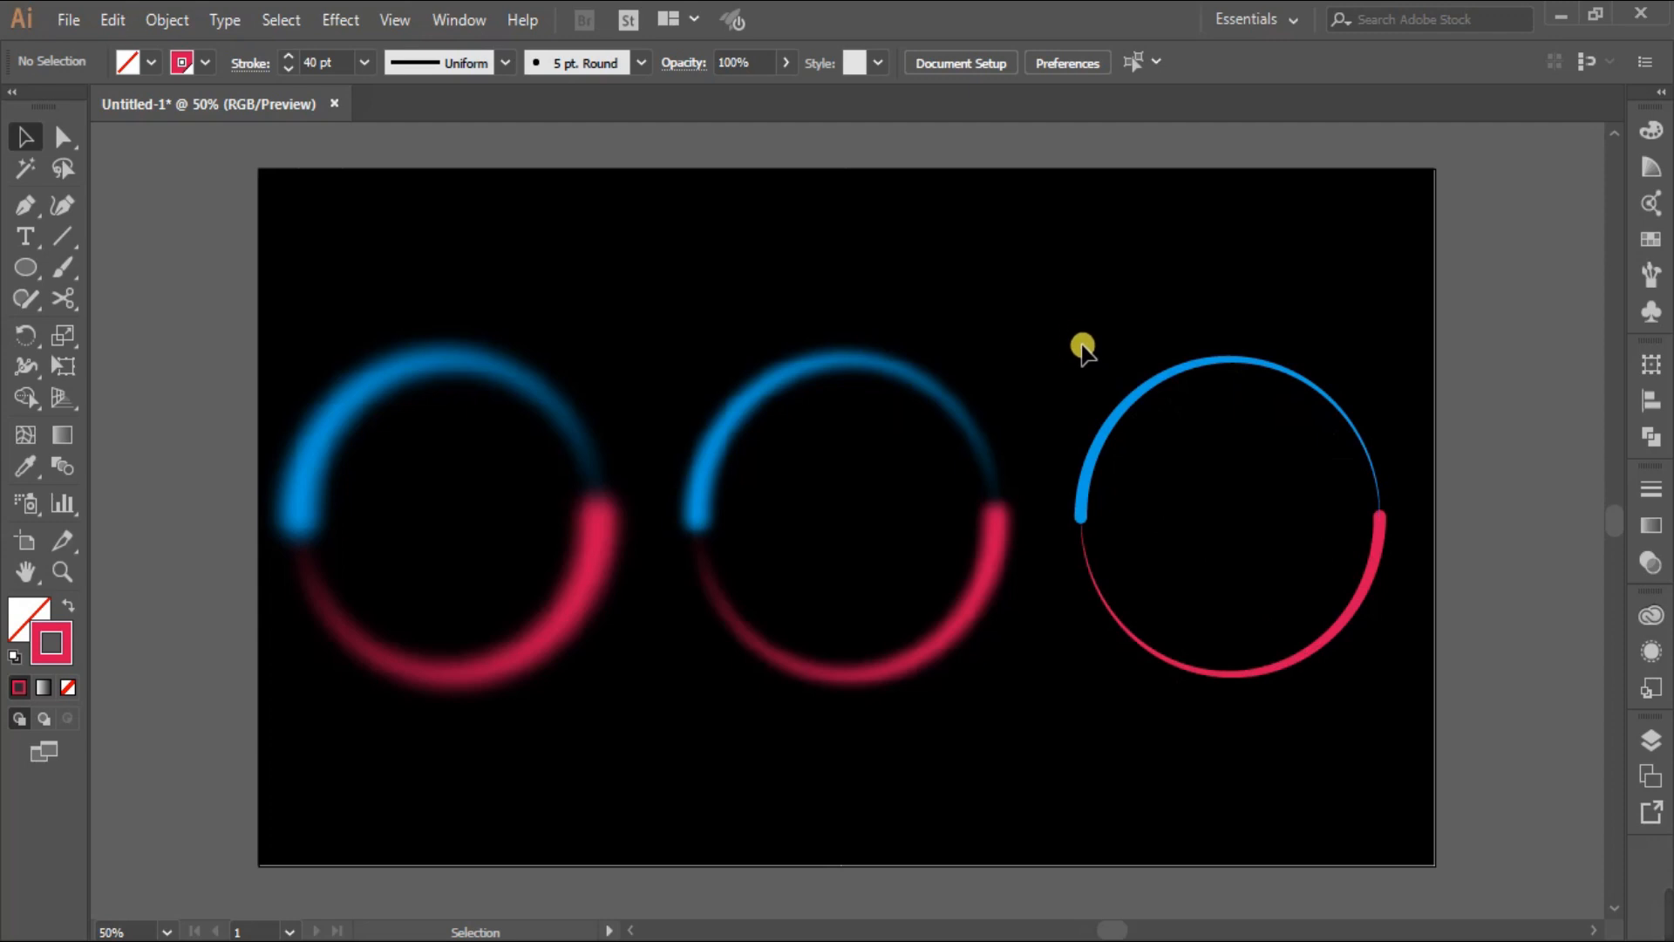
- Give the right circle's upper half a linear stroke gradient from white to CMYK Cyan and deselect it
click(1118, 419)
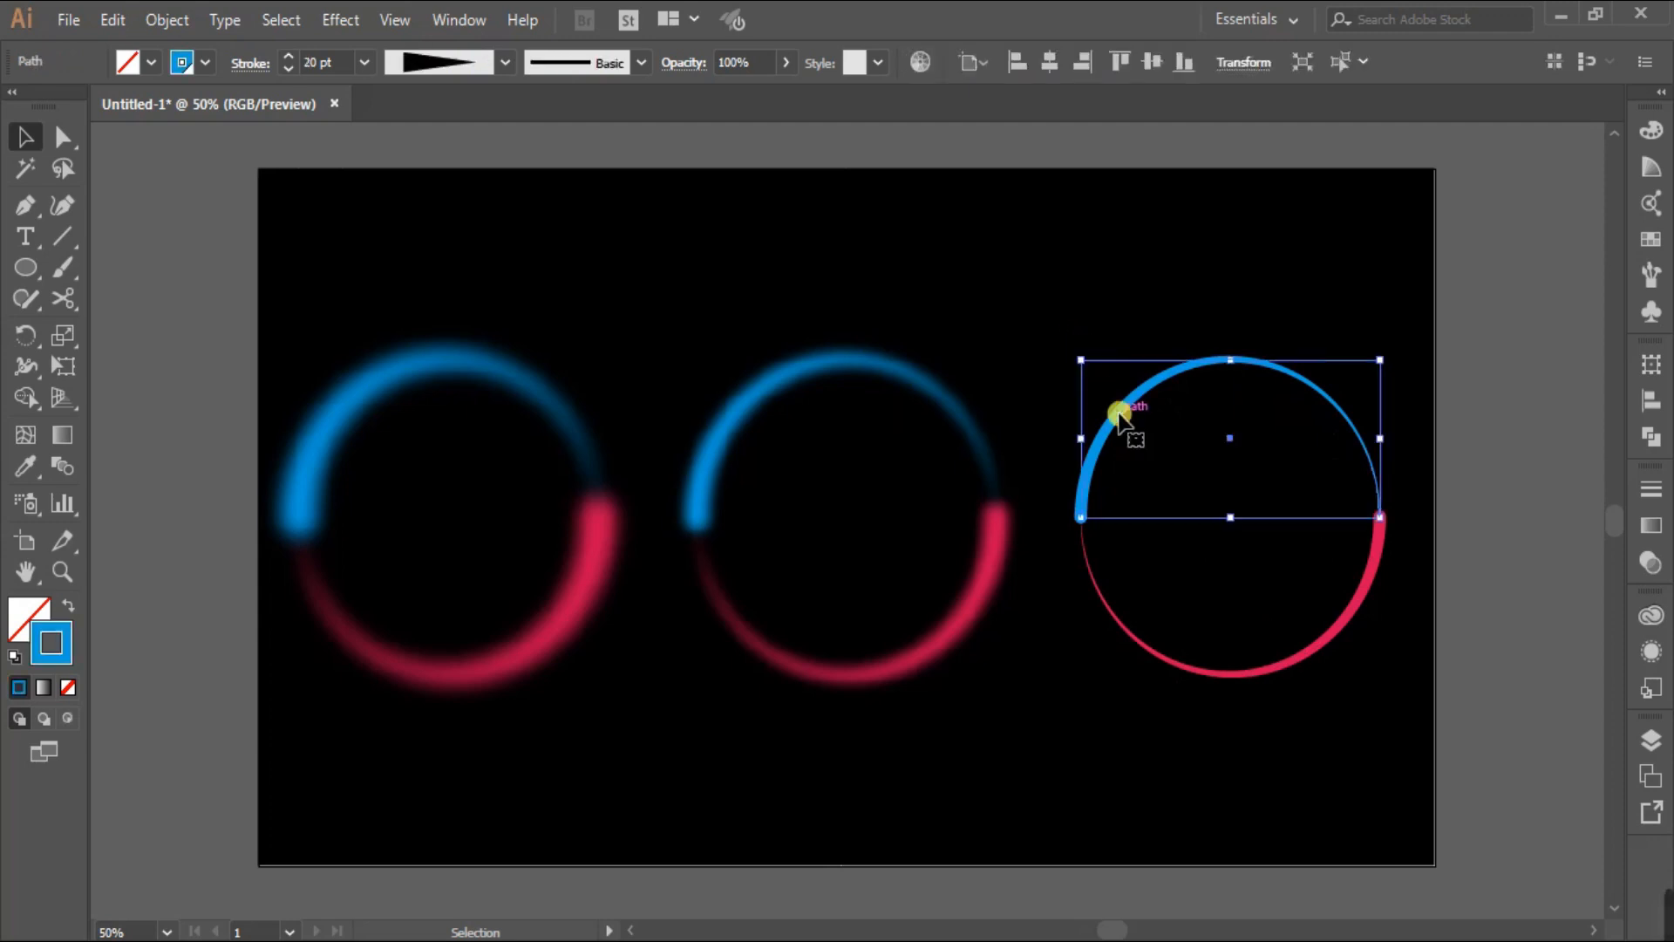
click(1653, 529)
click(1498, 722)
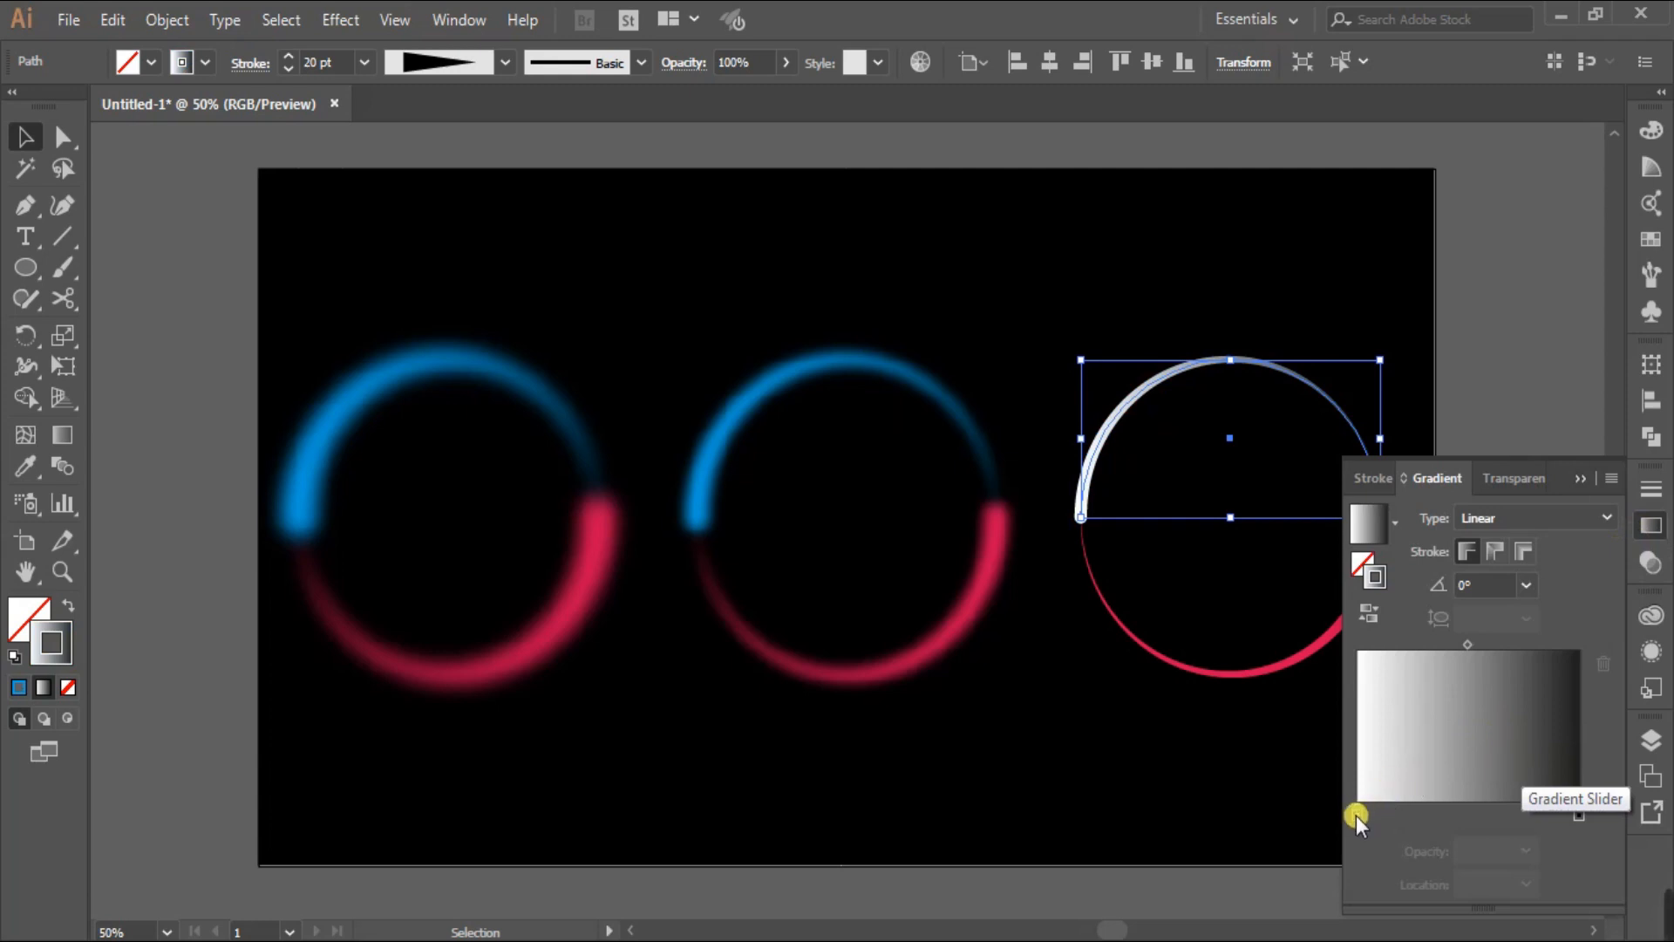
double_click(1580, 813)
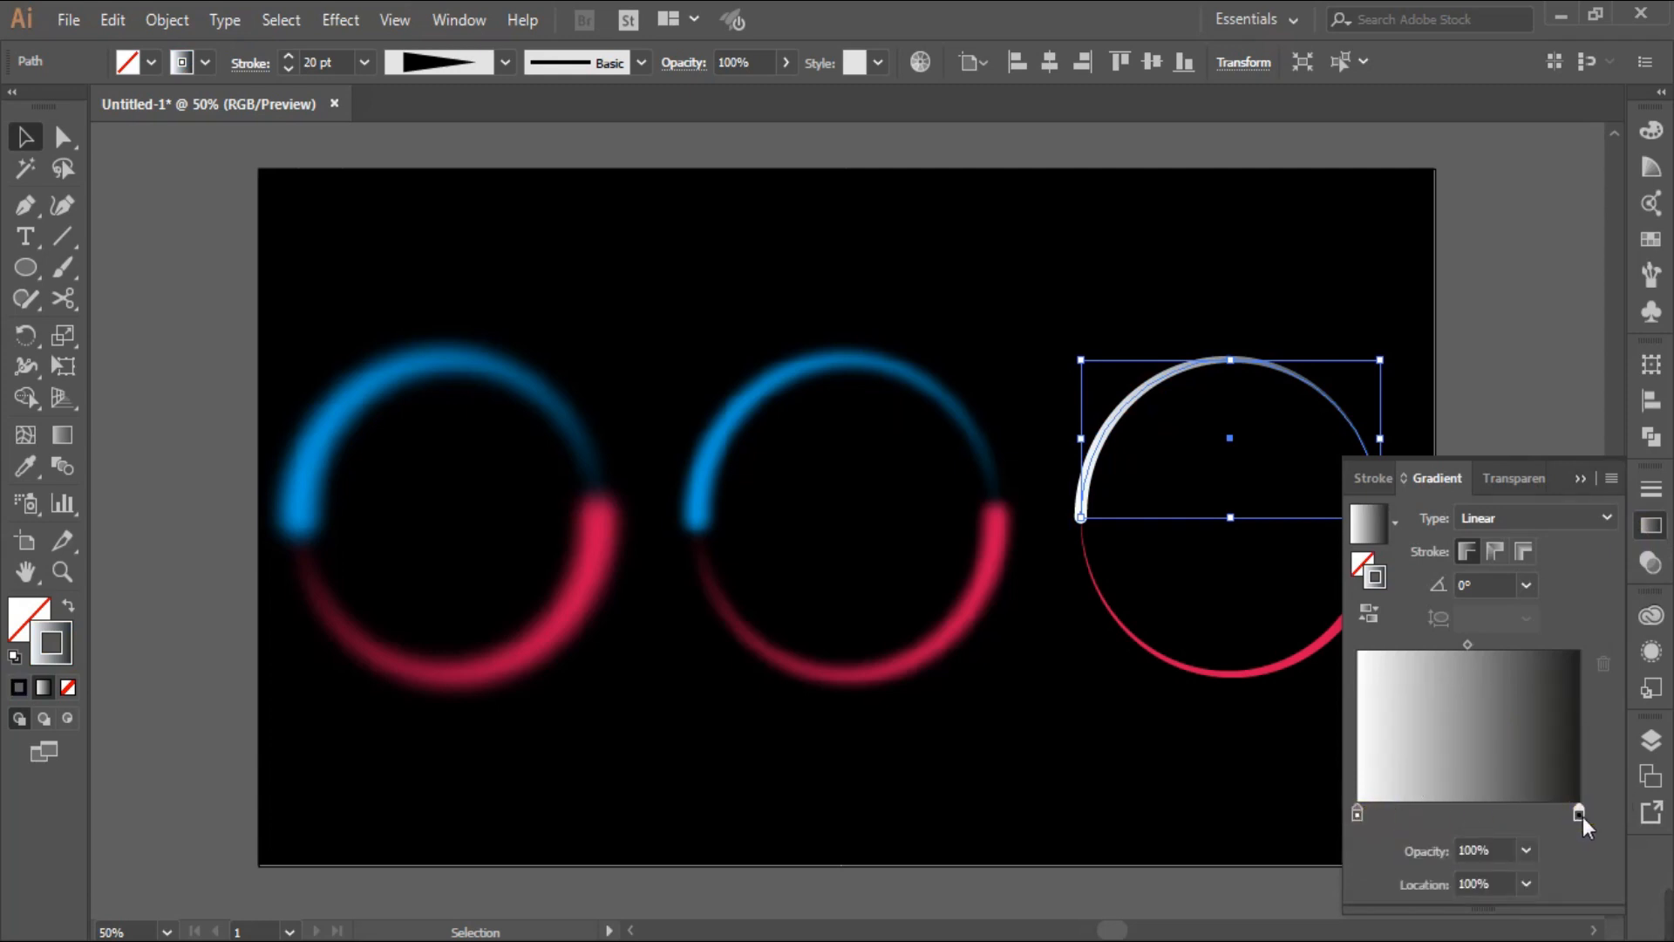
click(1391, 430)
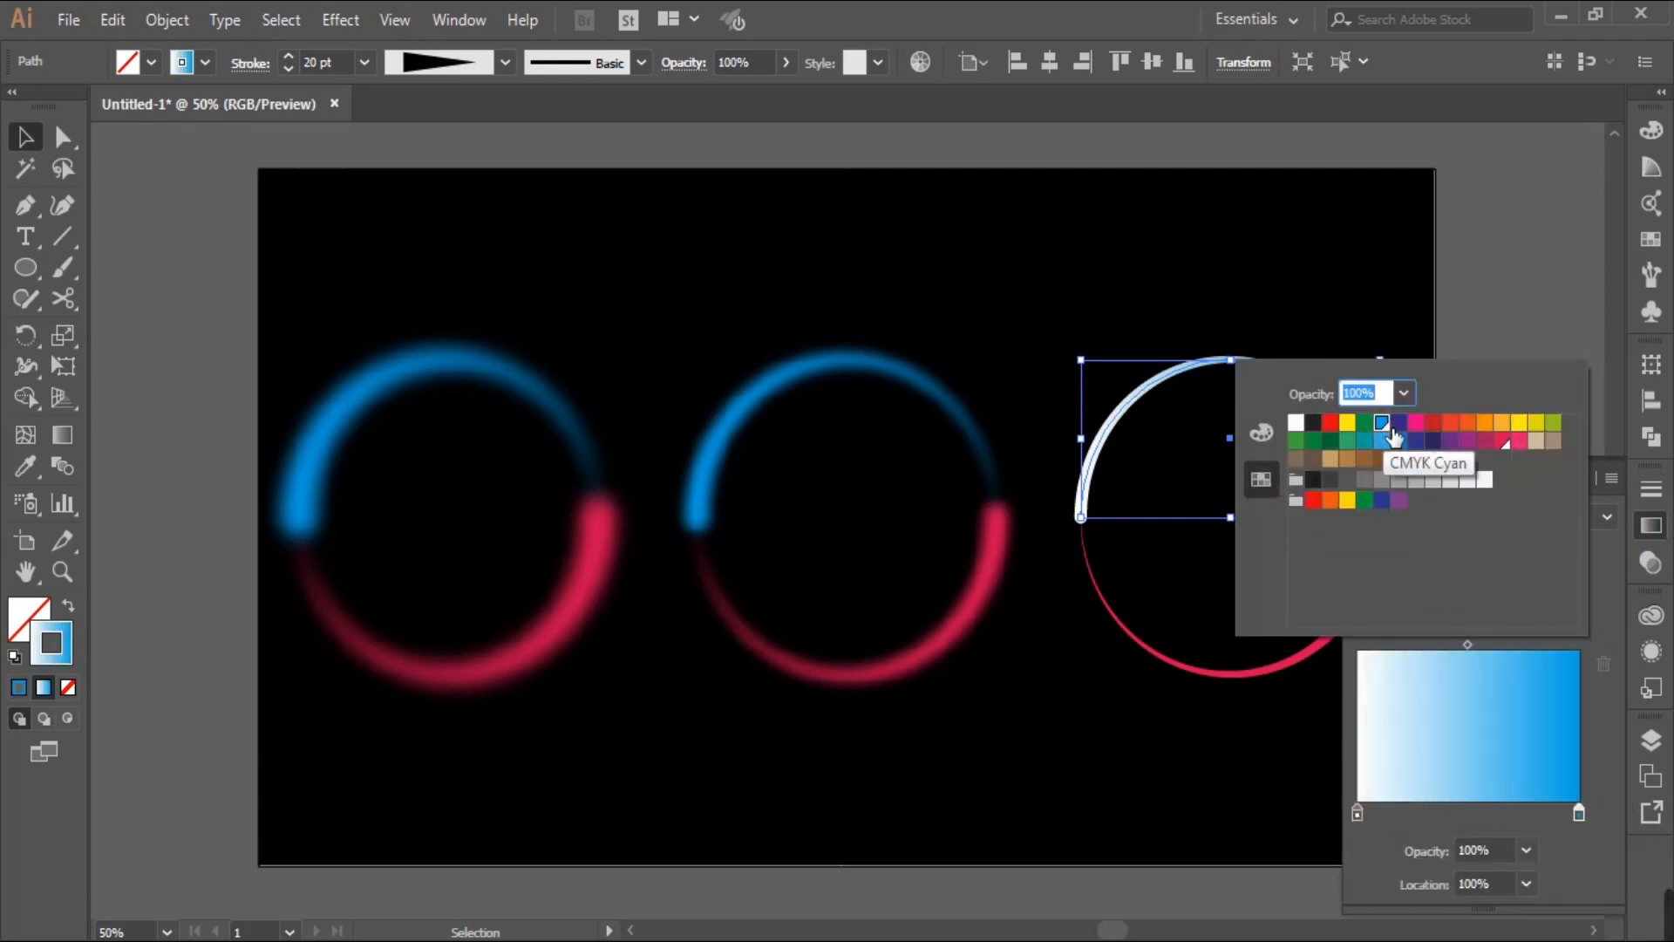
click(1608, 834)
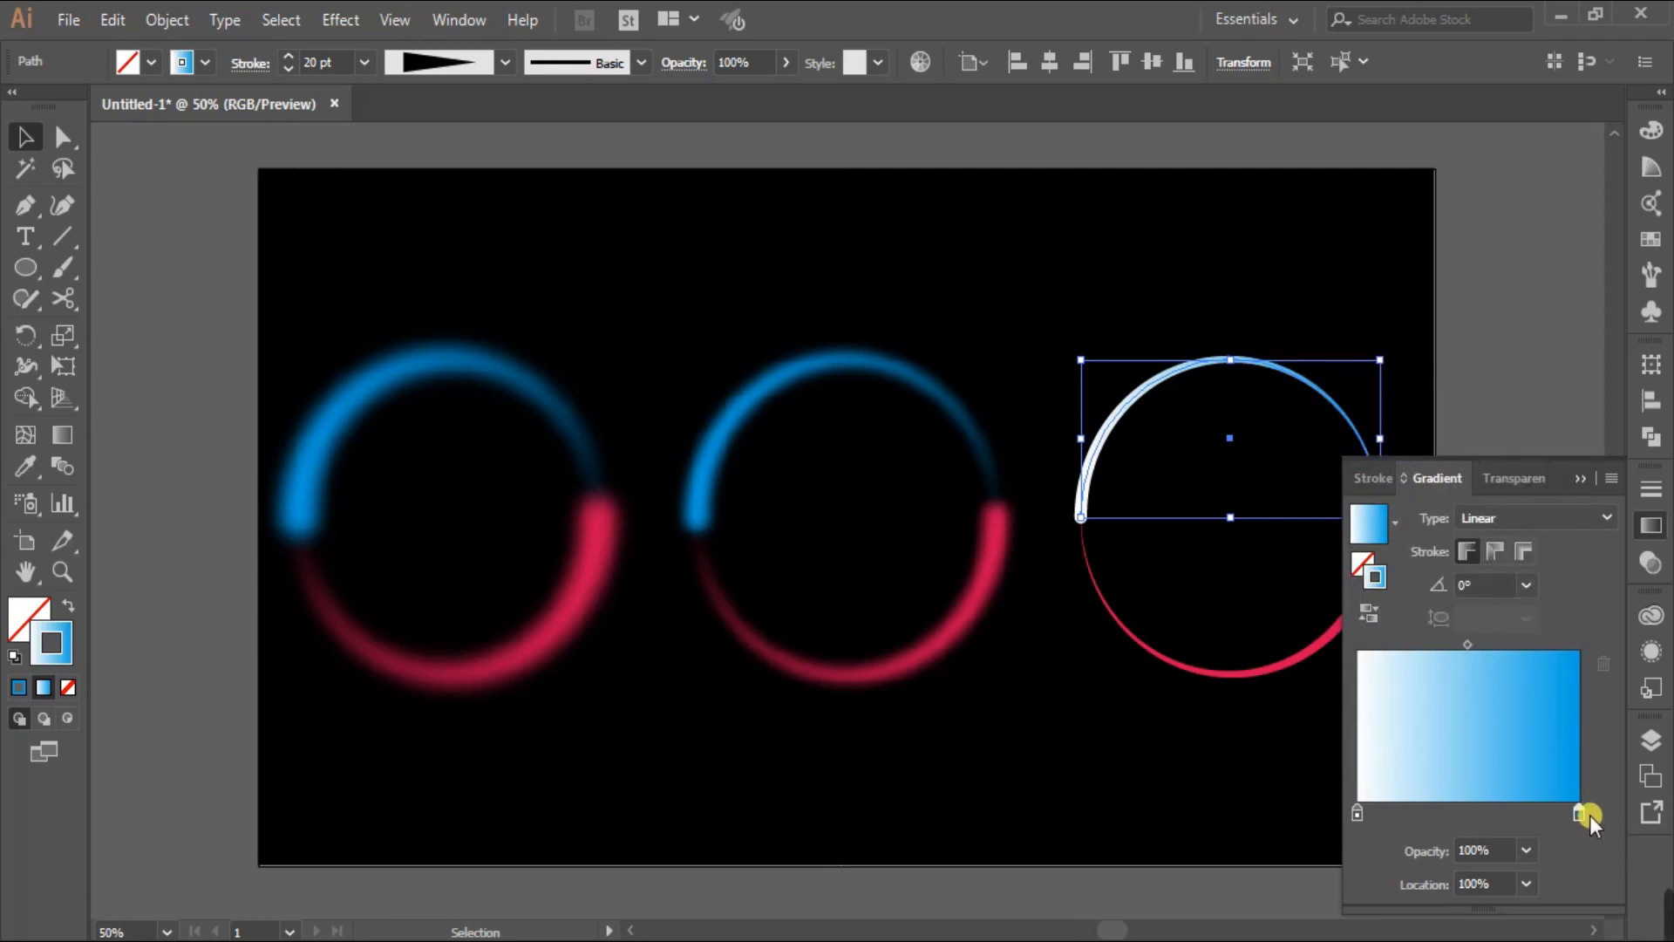
click(1580, 478)
click(1364, 738)
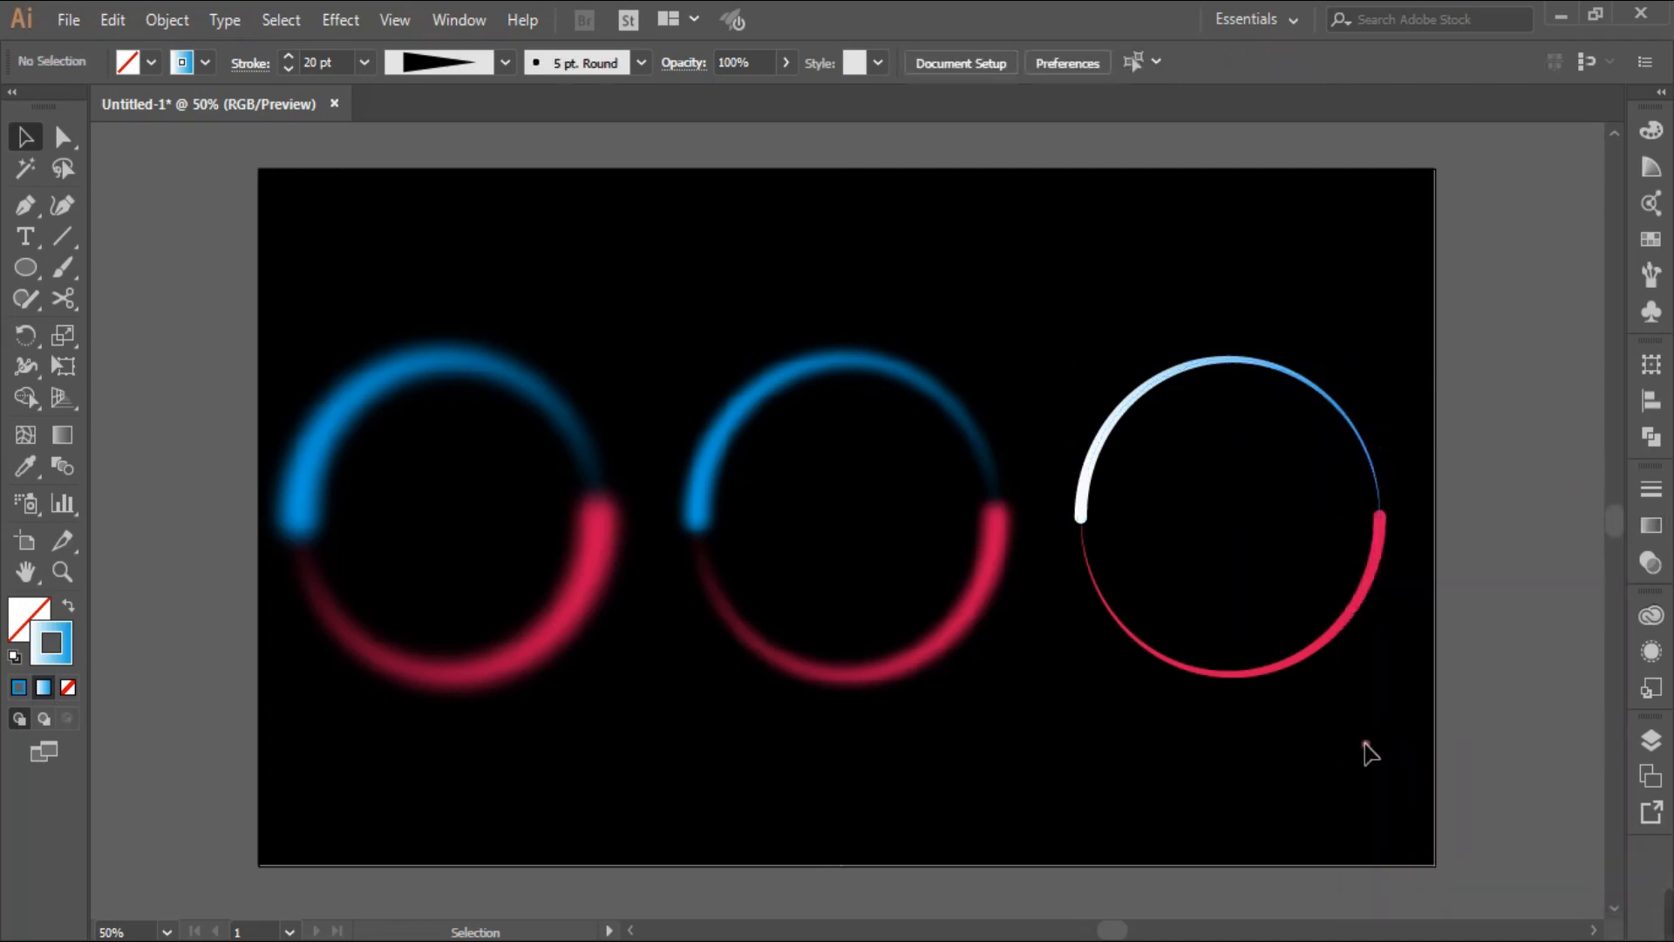
- Give the right circle's lower half a white and pinkish-red linear stroke gradient, reversed so its thick end is white
click(1312, 652)
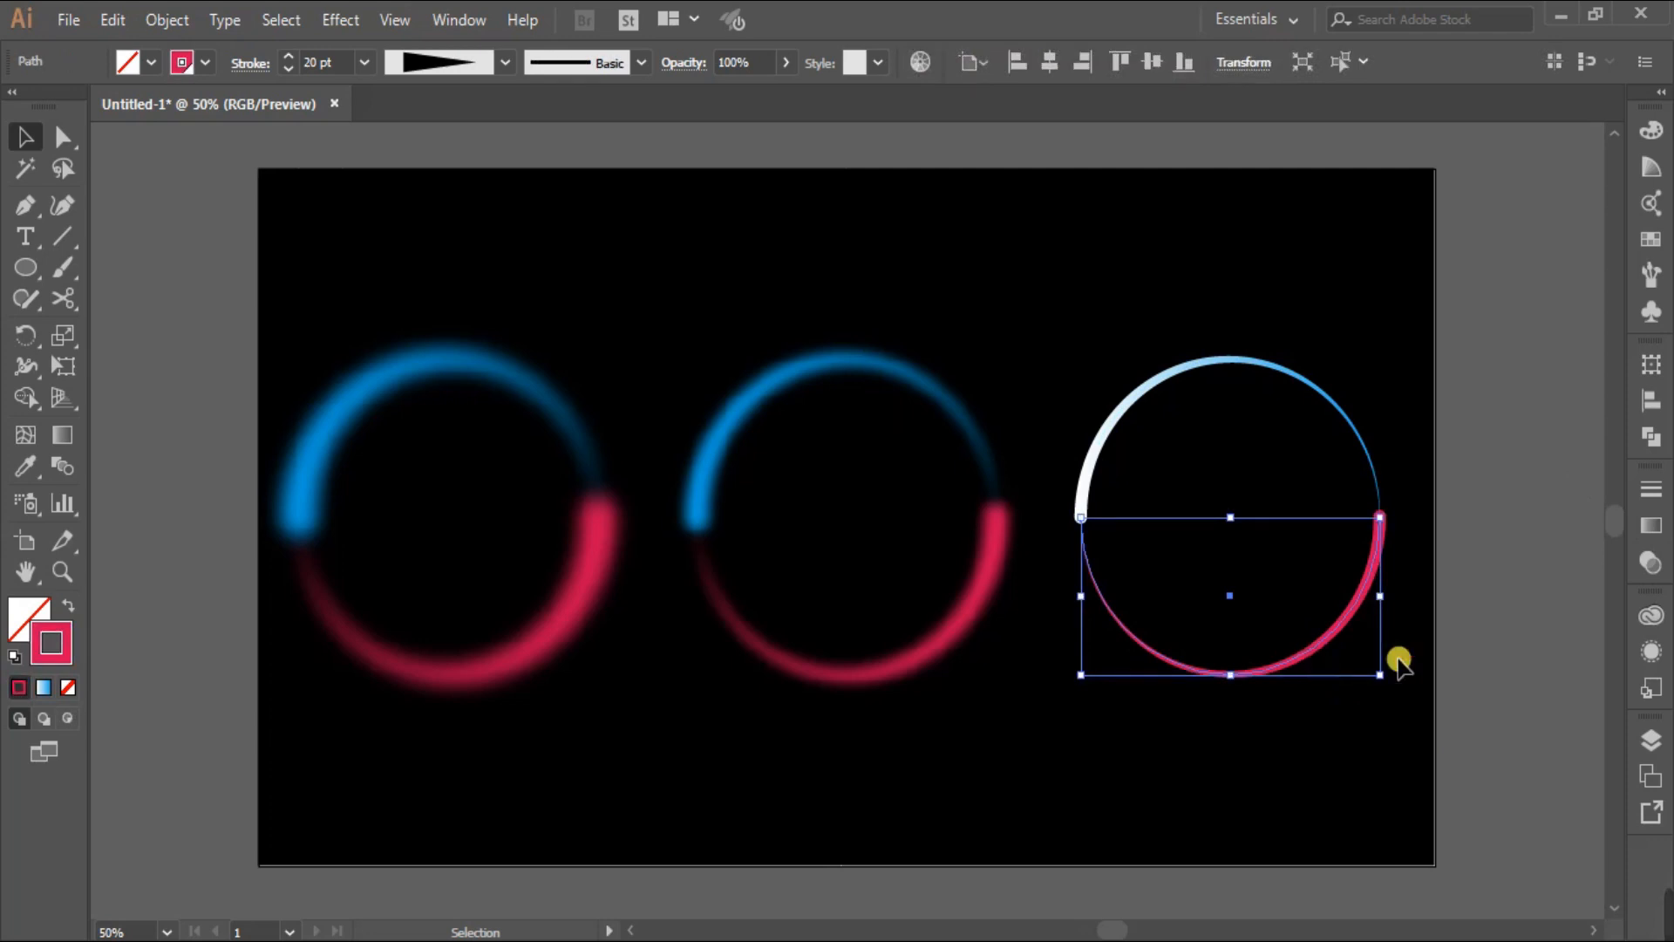
click(1654, 527)
click(1498, 737)
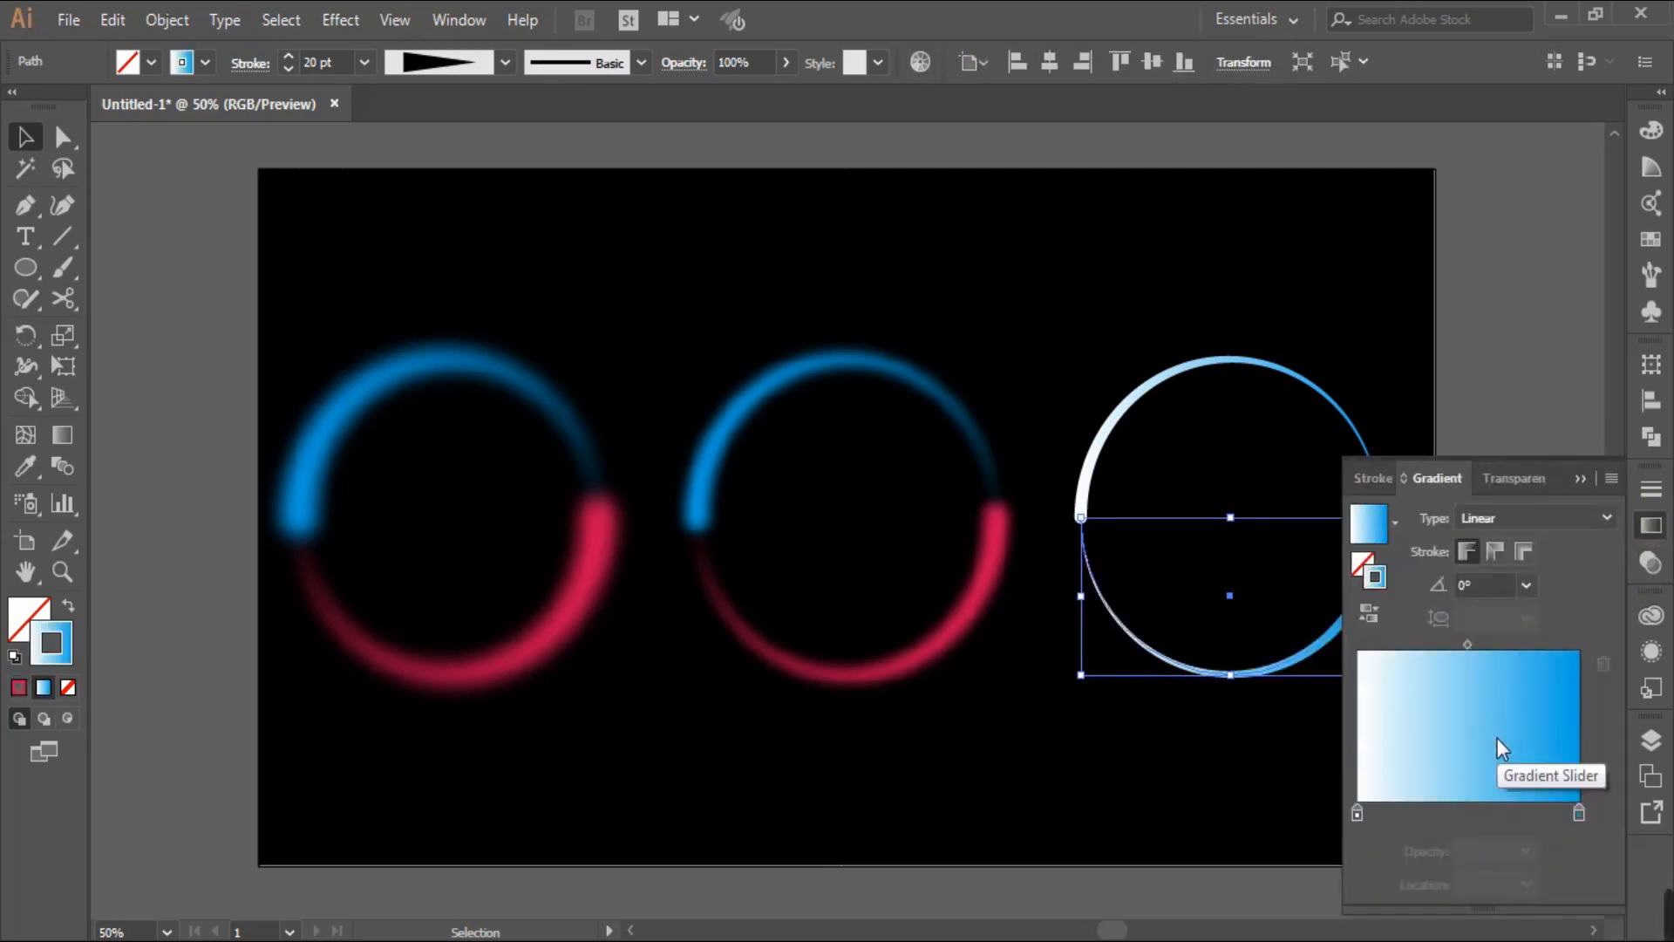
double_click(1578, 813)
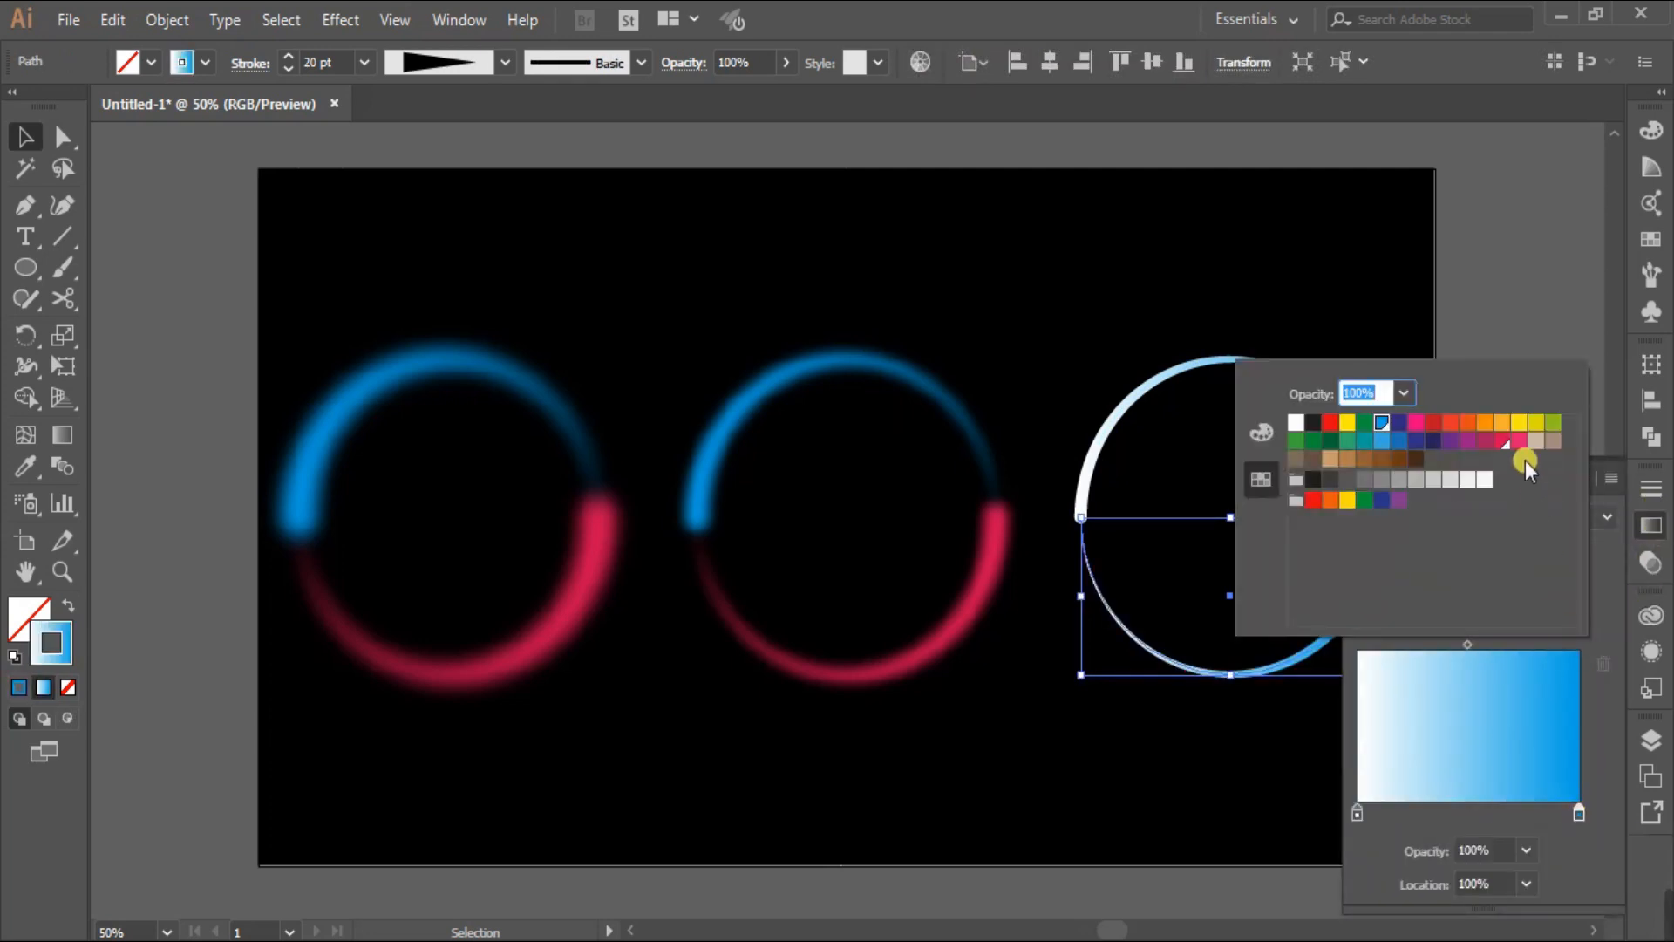
click(1501, 443)
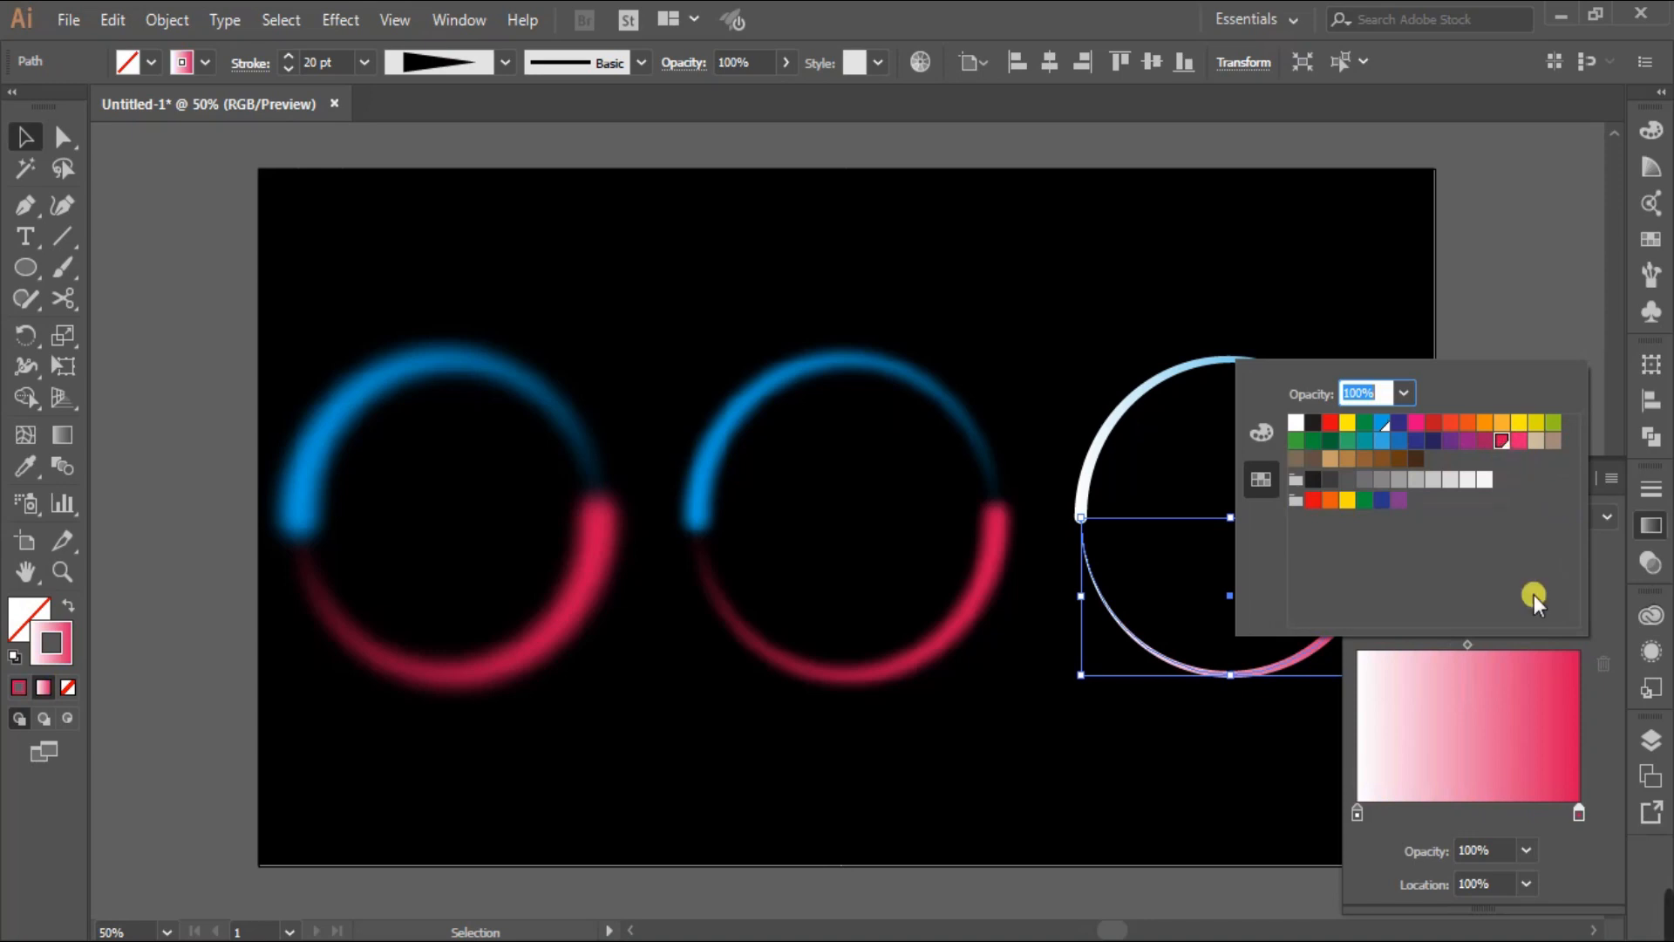
click(1596, 727)
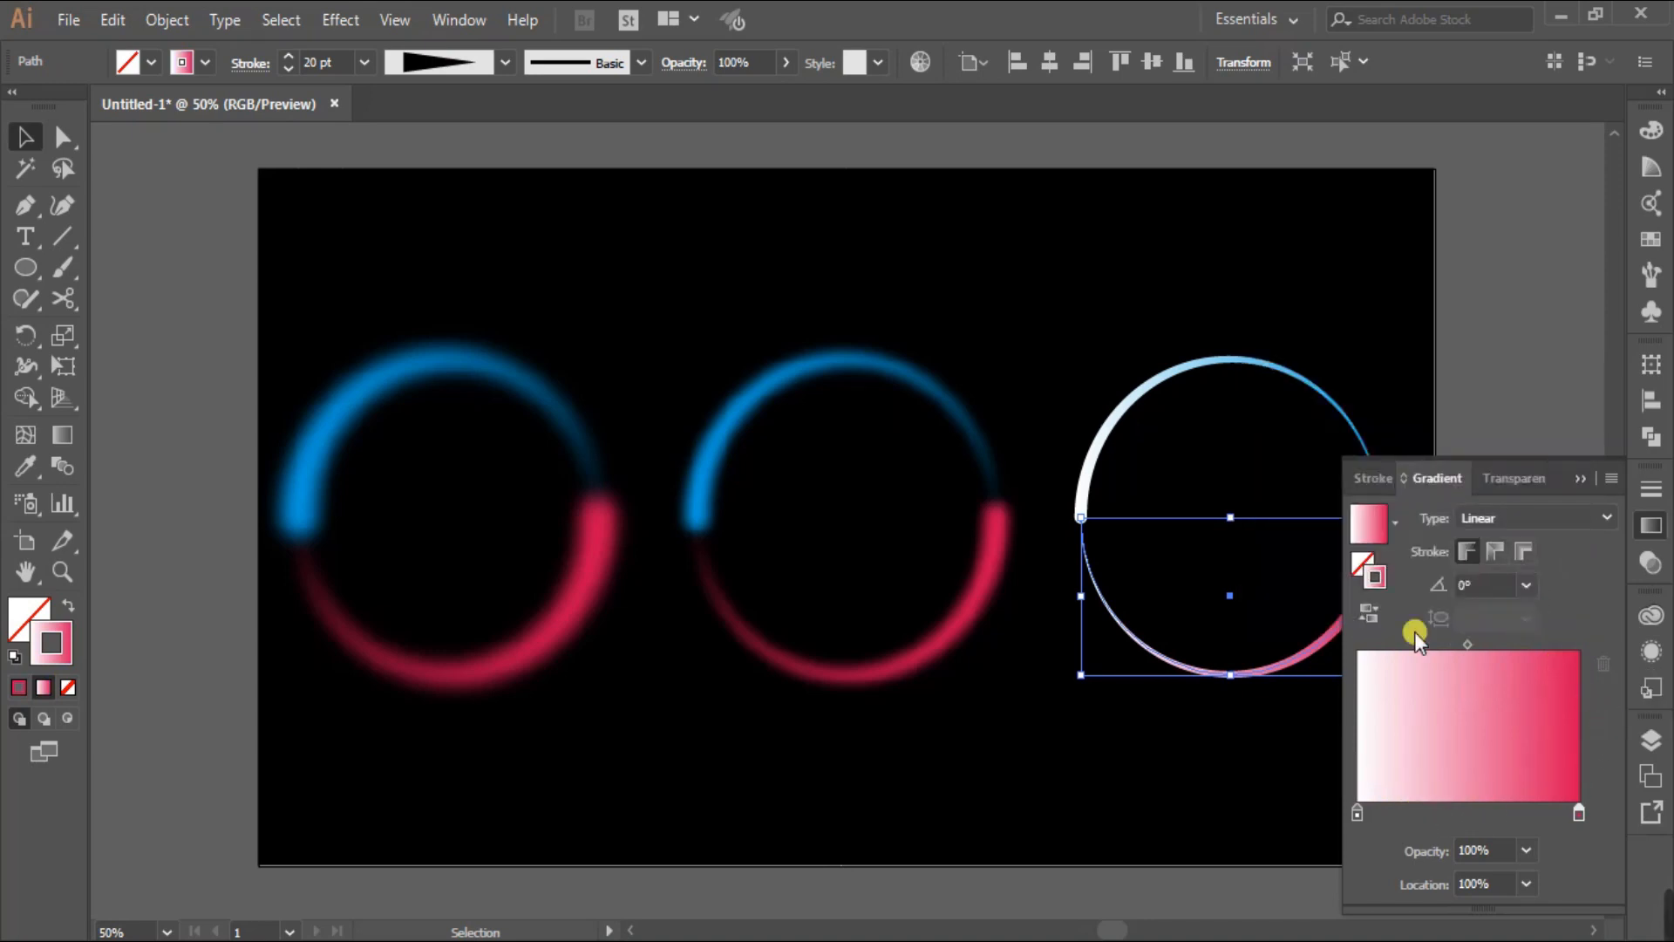
click(1371, 615)
click(1578, 477)
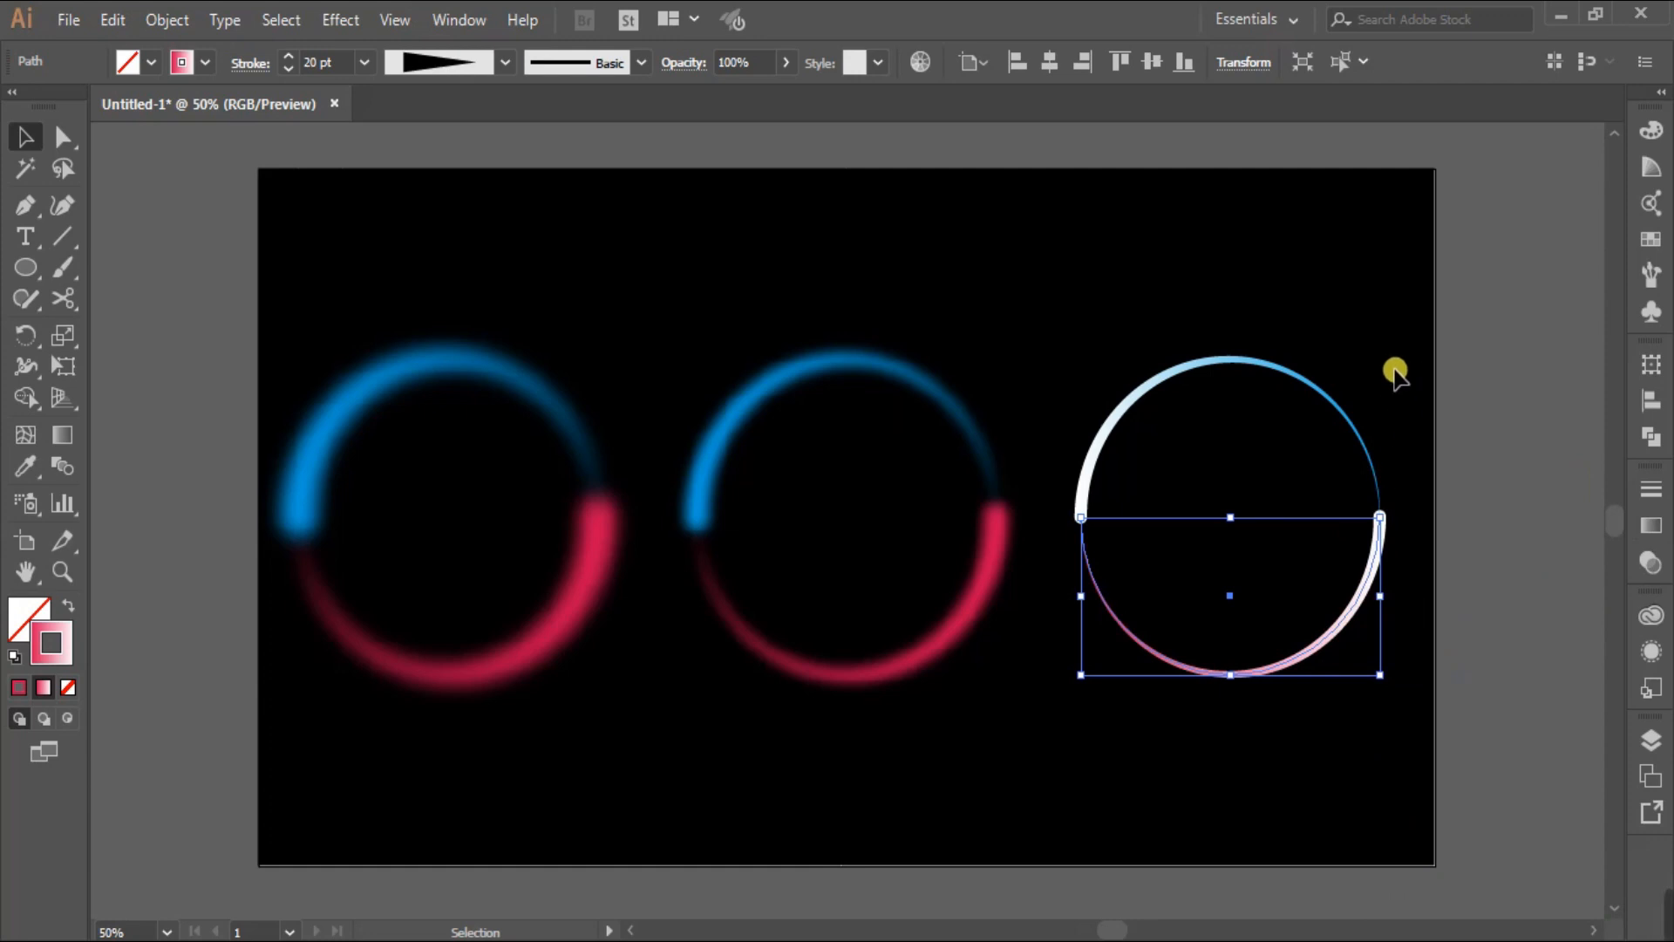
click(1381, 340)
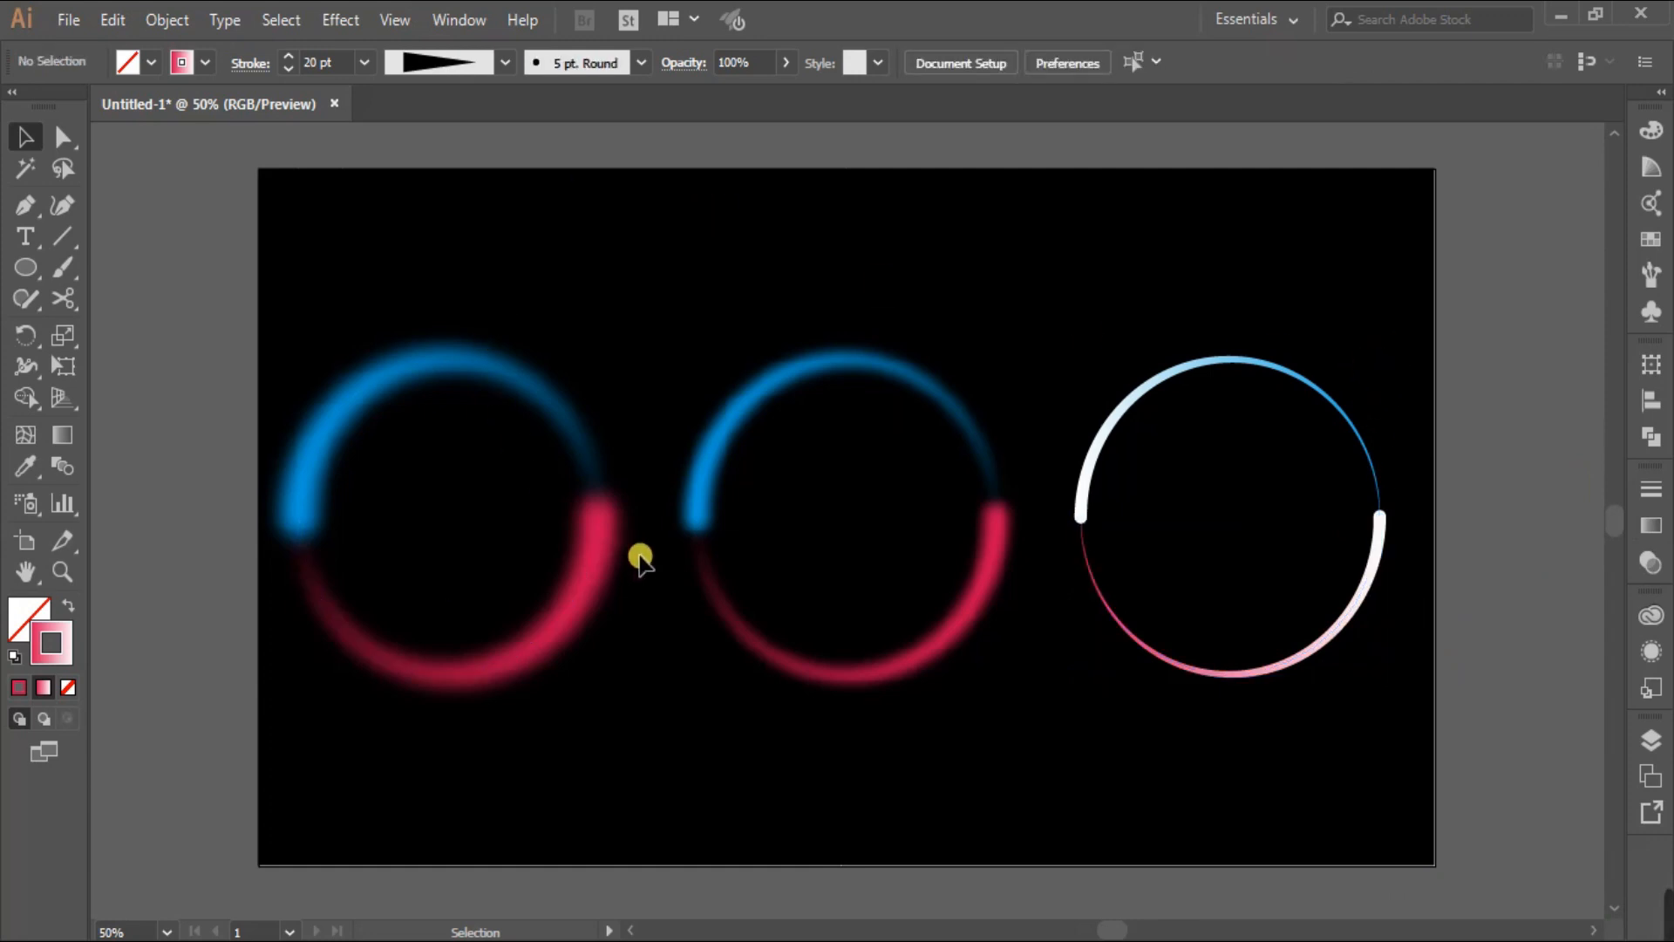
- Bring both halves of the left circle to the front of the stacking order and deselect them
drag(312, 319, 602, 729)
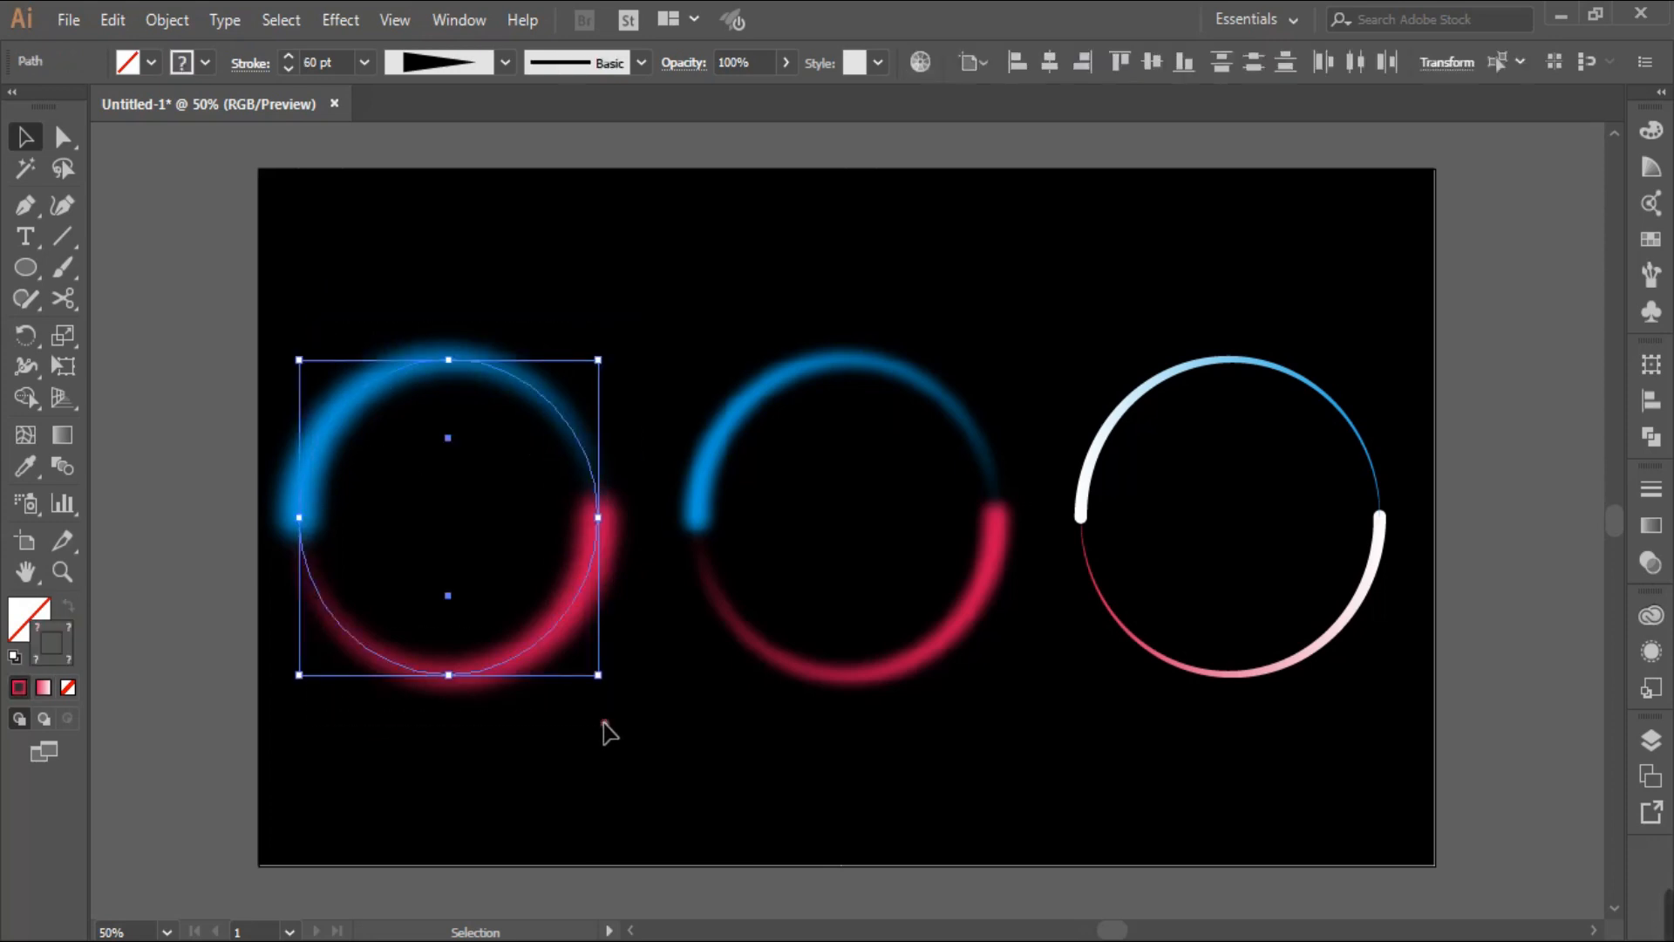
right_click(580, 587)
mouse_move(785, 456)
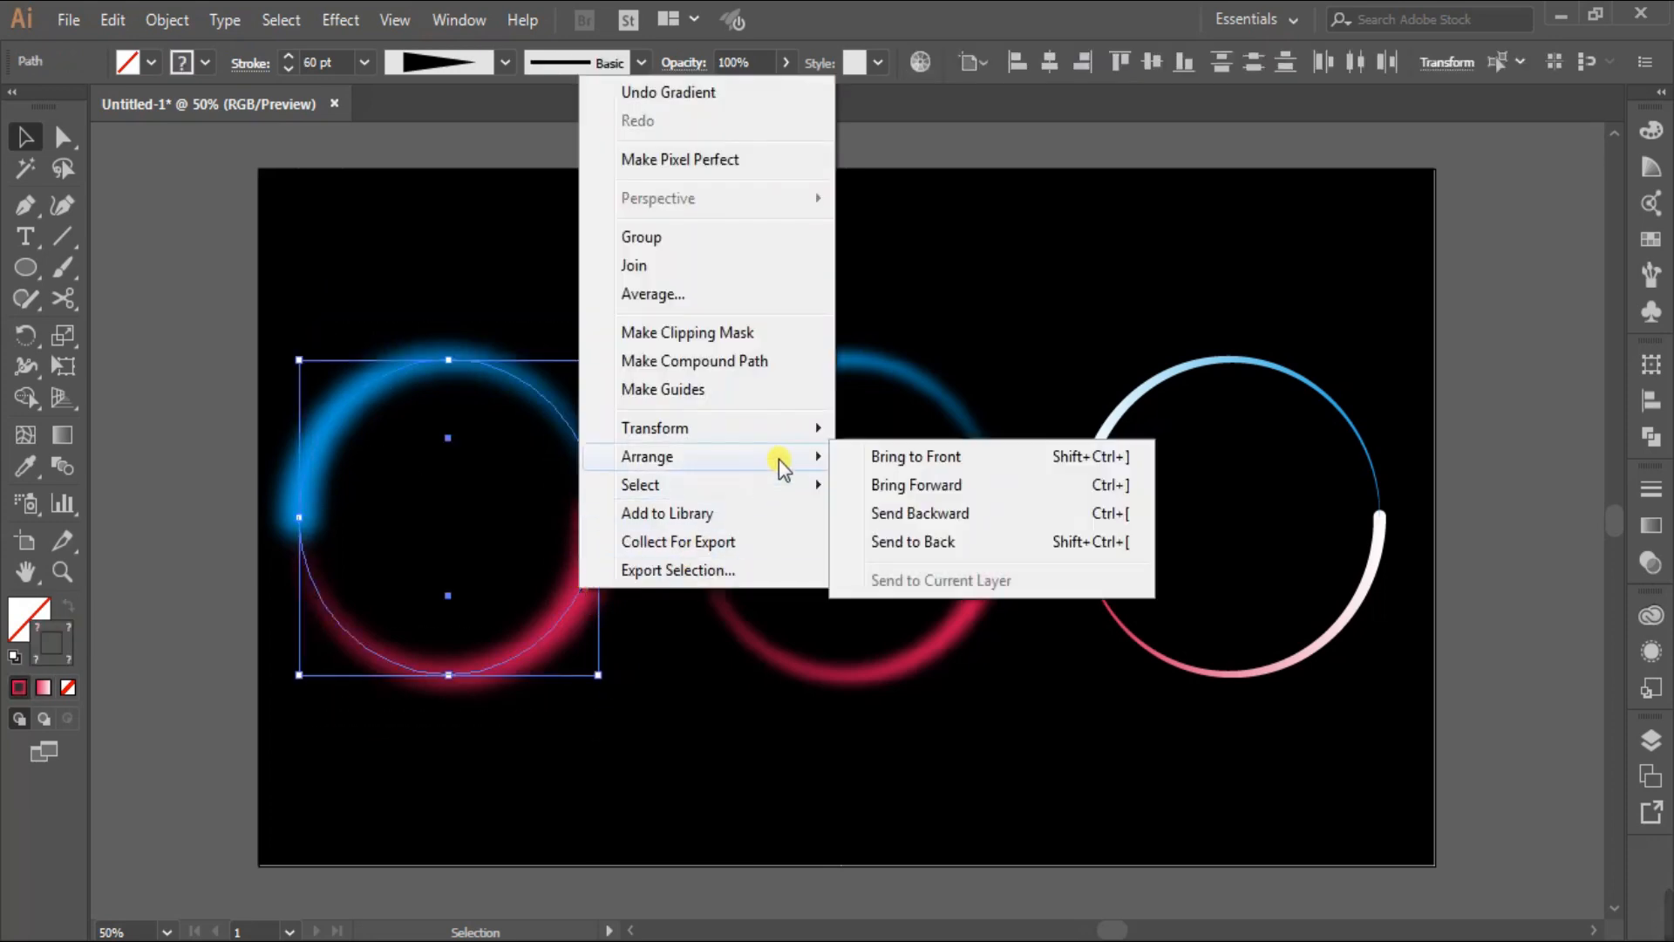
click(898, 456)
click(736, 314)
- Bring both halves of the middle circle to the front, above the left circle
drag(684, 299, 1000, 680)
right_click(990, 575)
mouse_move(1128, 441)
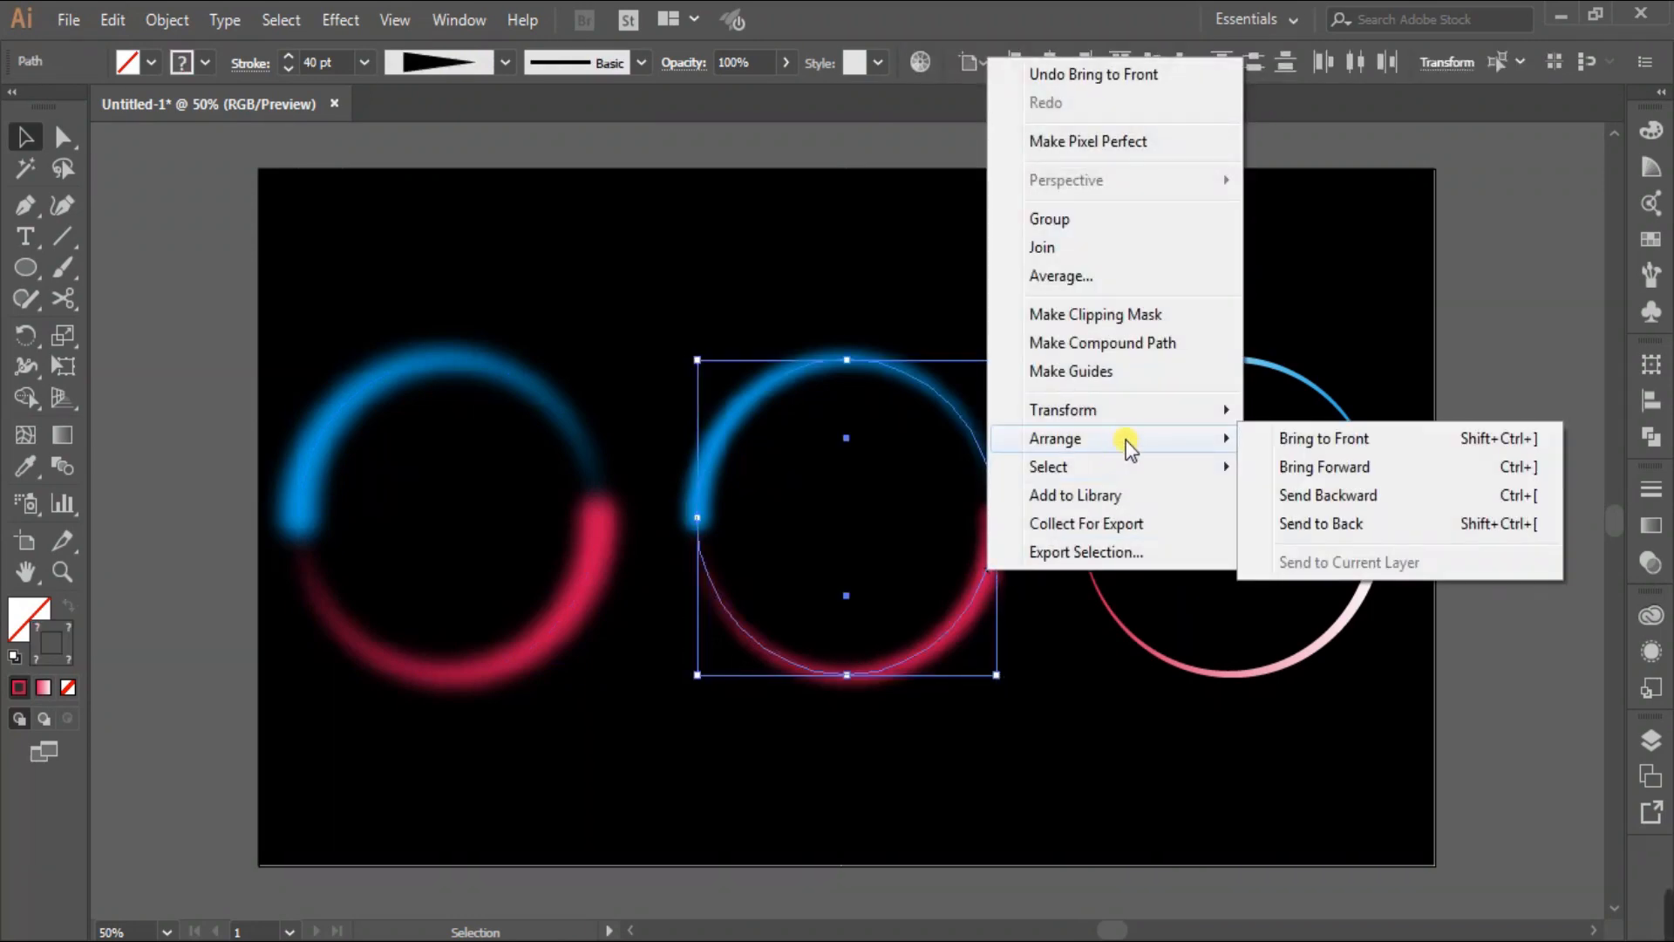
click(1324, 438)
click(1069, 292)
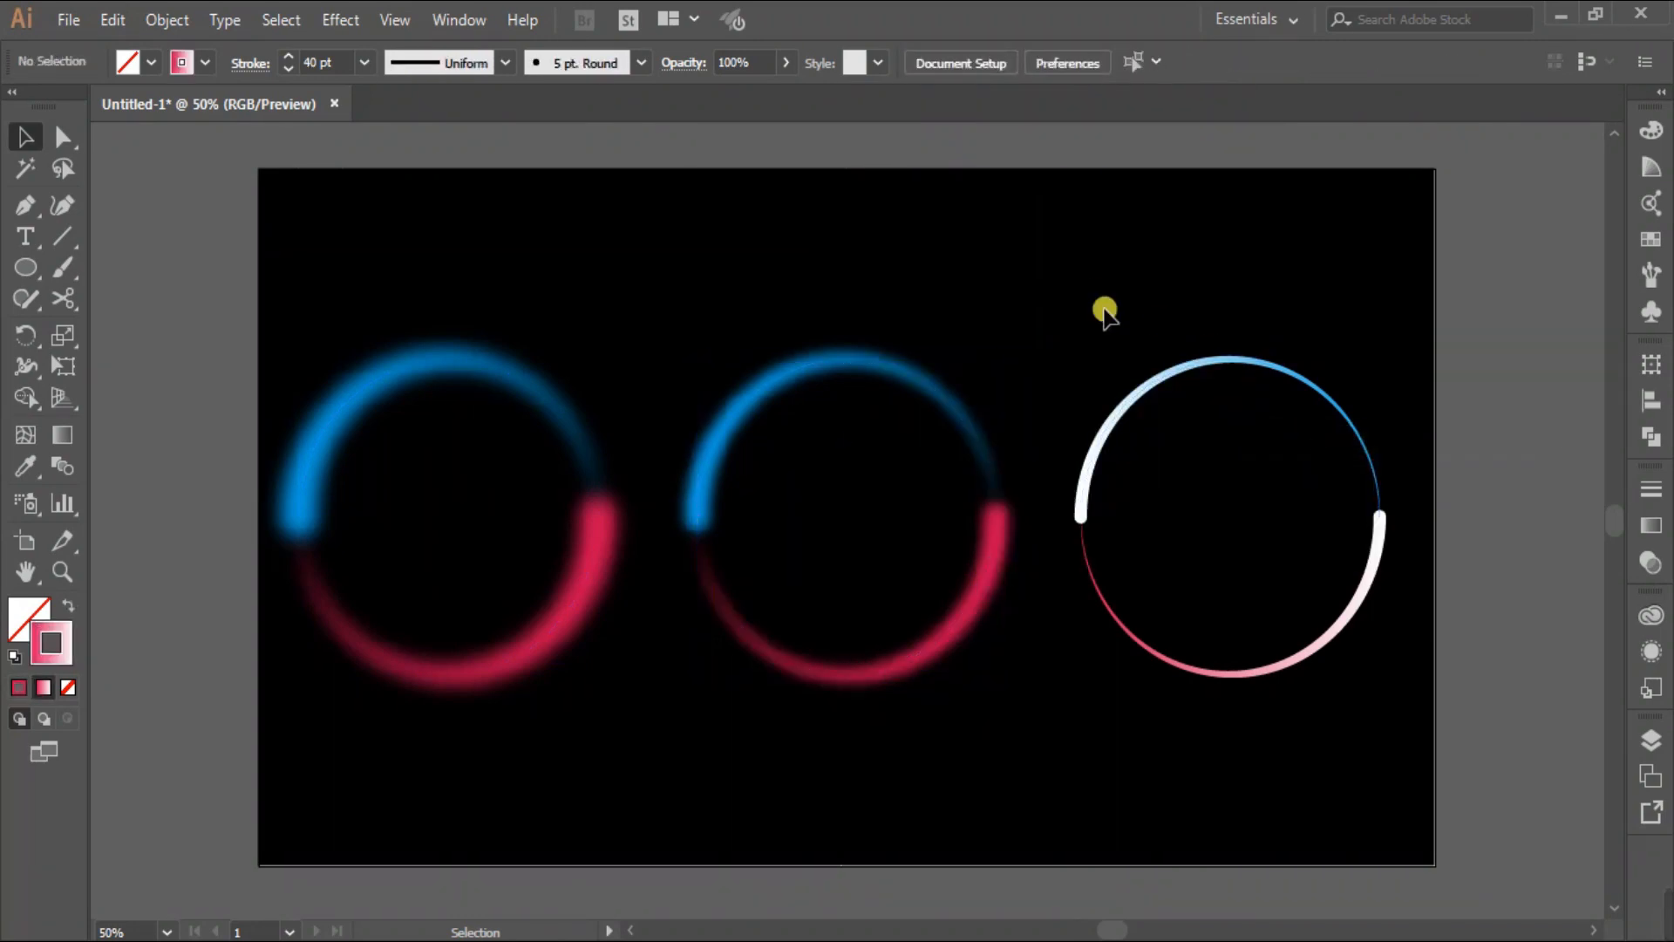
- Bring both halves of the right gradient circle to the front, above the two blurred circles
drag(1059, 323, 1405, 714)
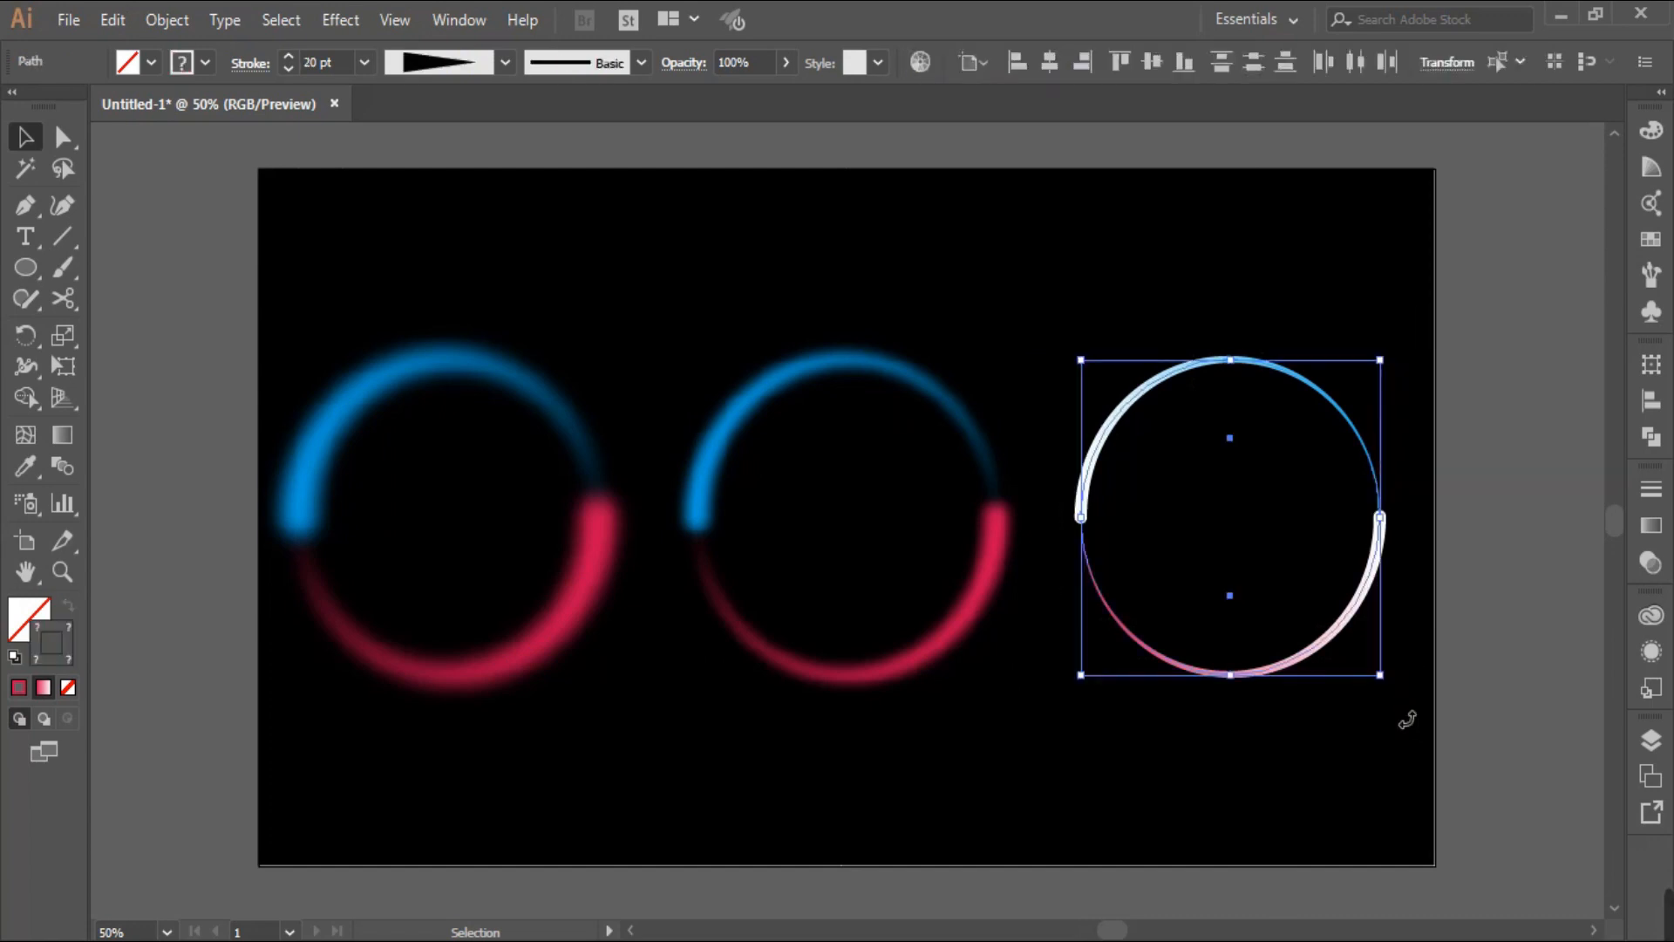
right_click(1354, 609)
mouse_move(1384, 474)
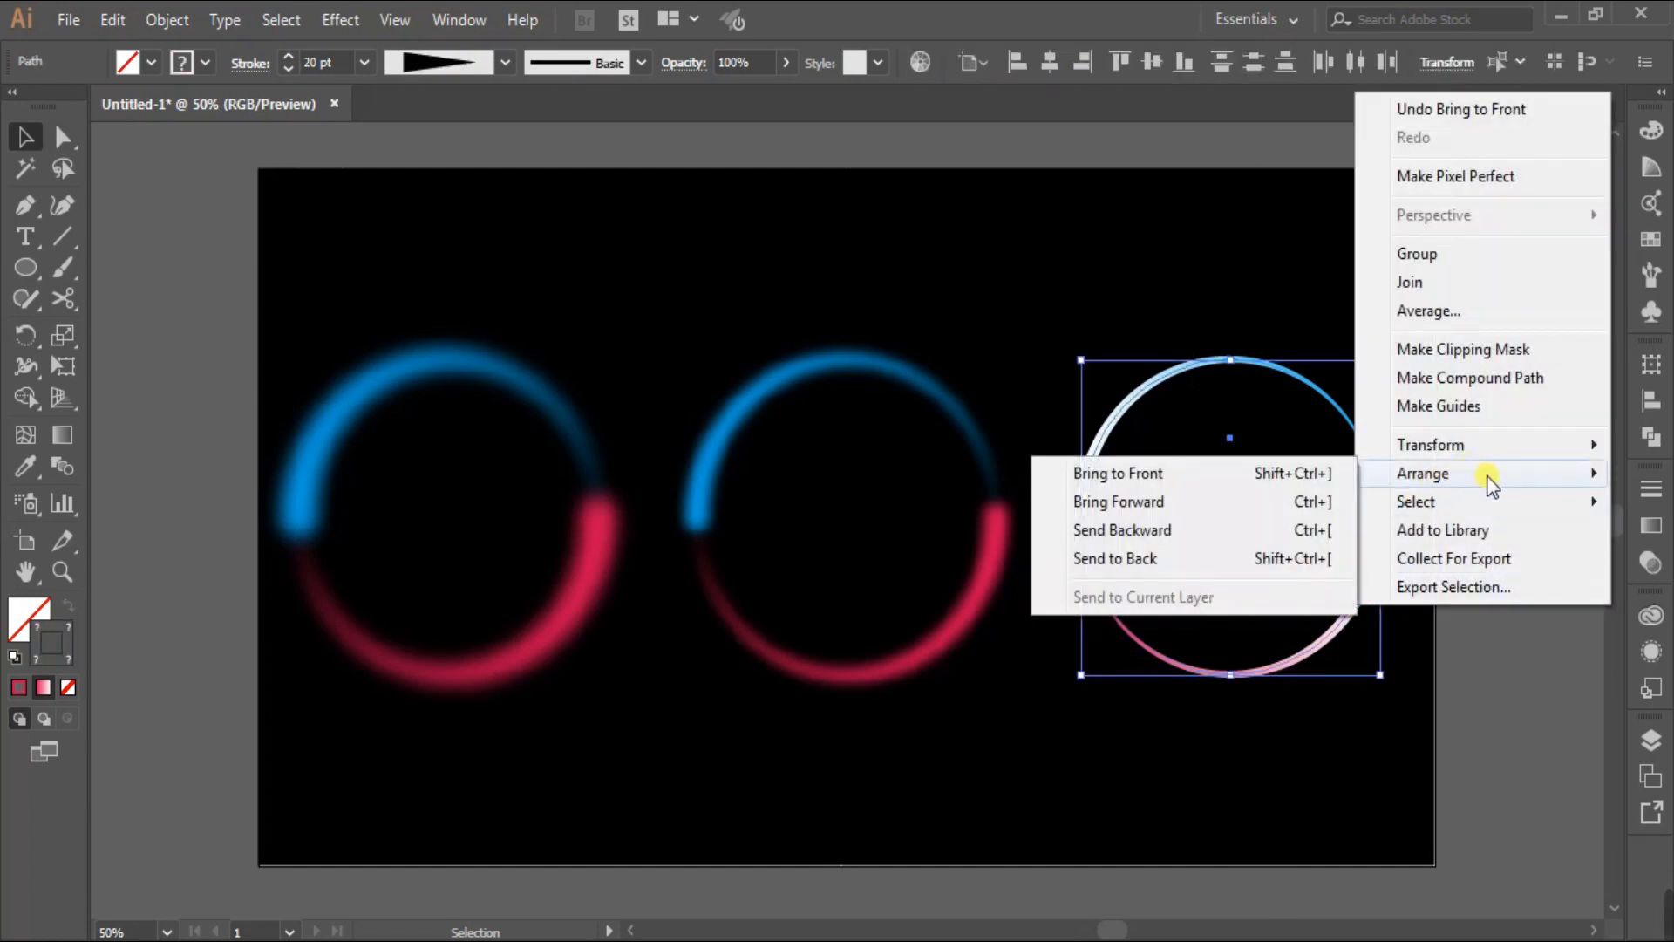
click(1230, 471)
click(985, 292)
- Align all three circles to their horizontal centre so they stack into one glowing ring, and deselect them
drag(307, 281, 1347, 746)
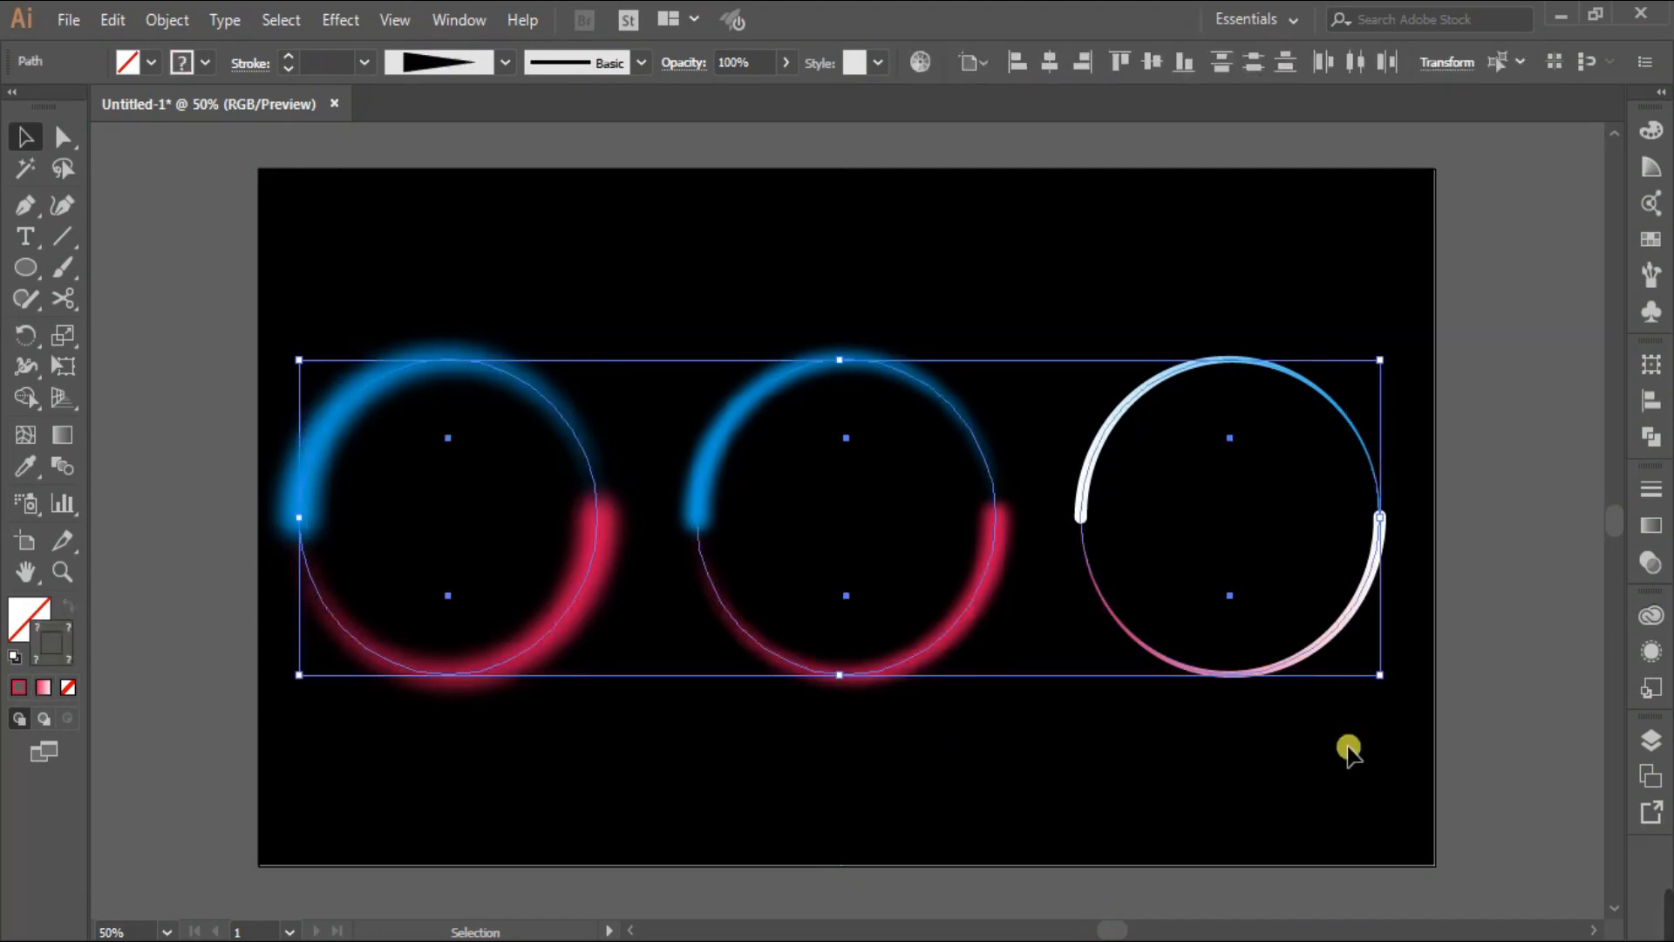
click(1050, 60)
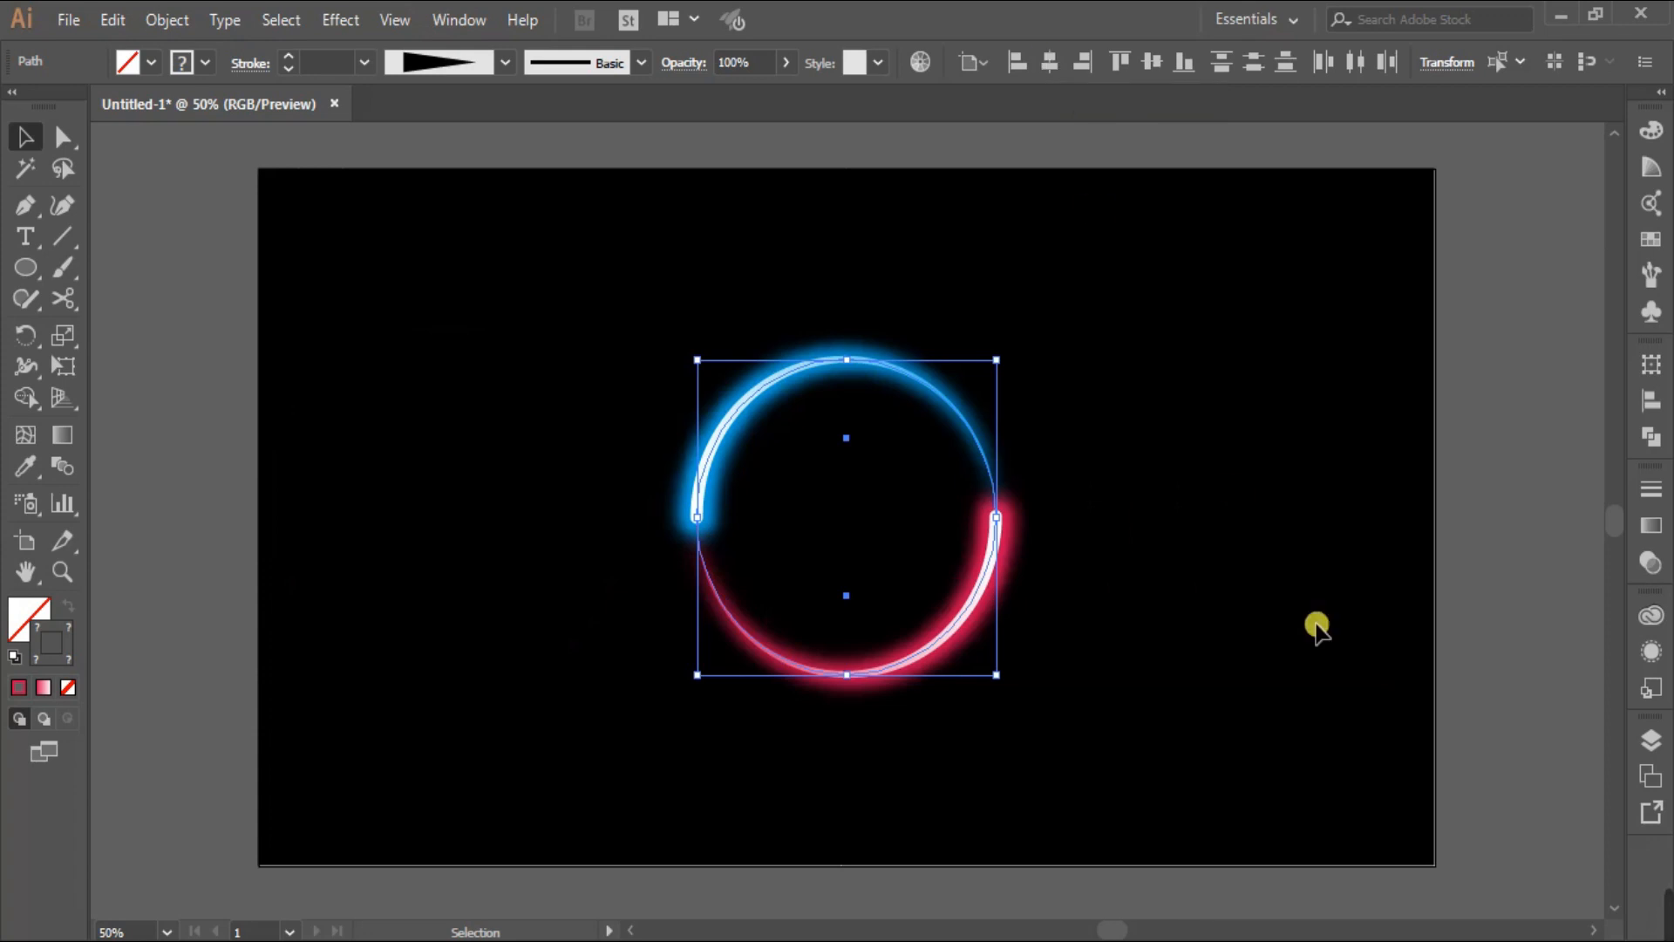
click(1109, 479)
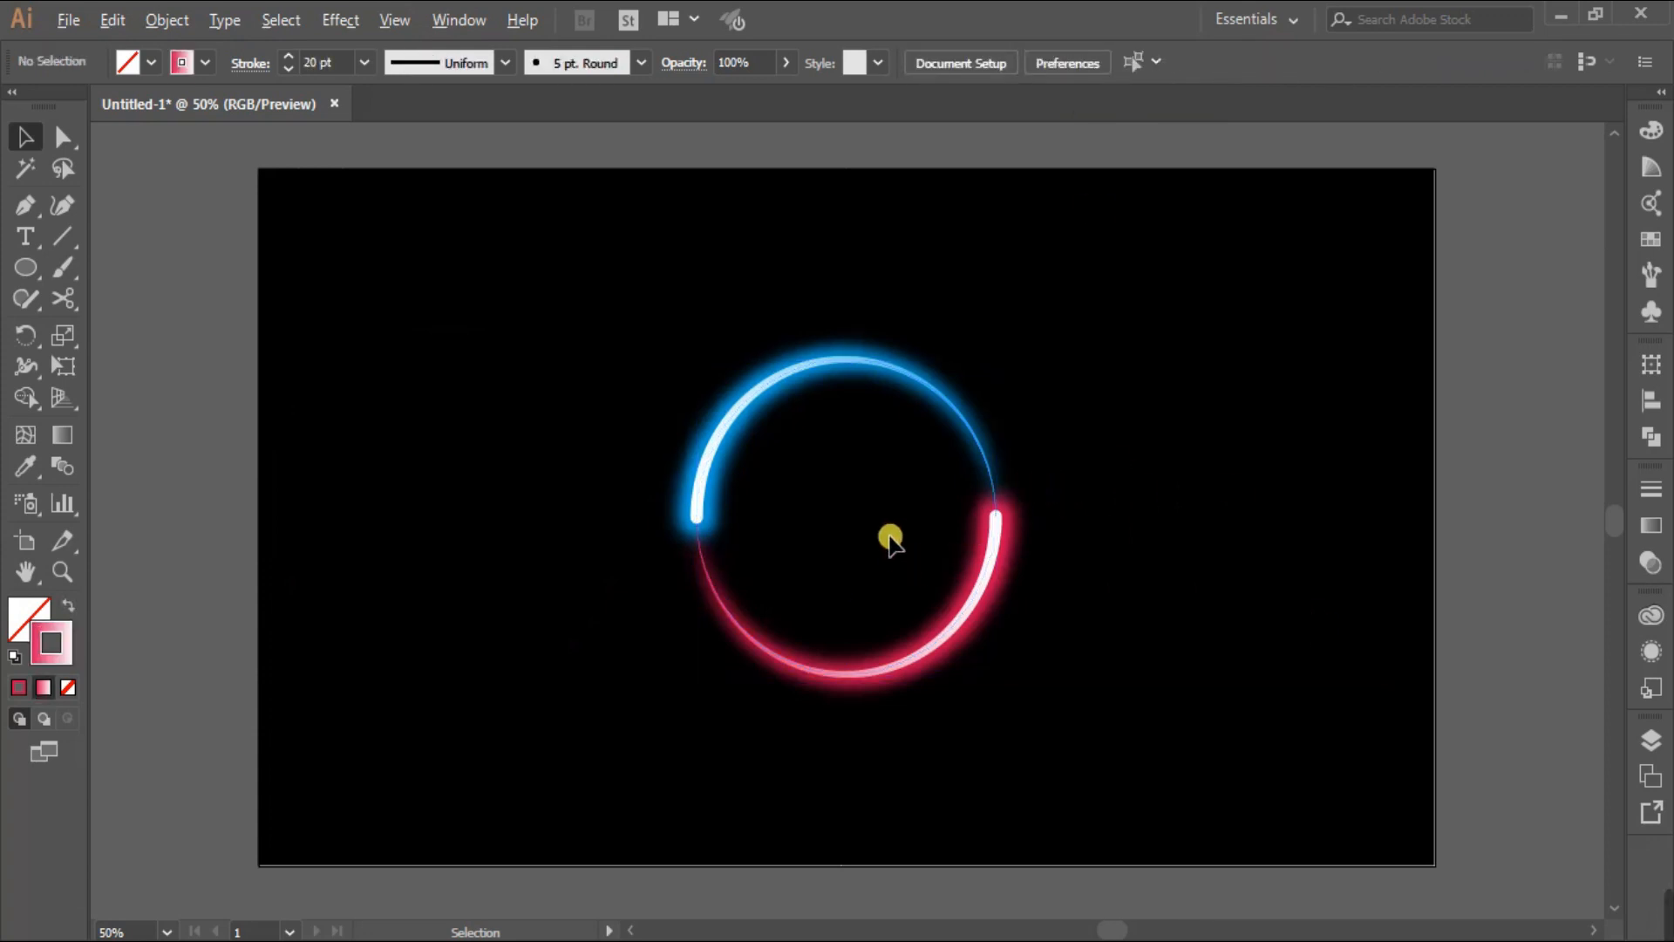
- Set the stroke weight of the white-to-red gradient lower half-circle to 16 pt and deselect it
scroll(881, 534, up, 2)
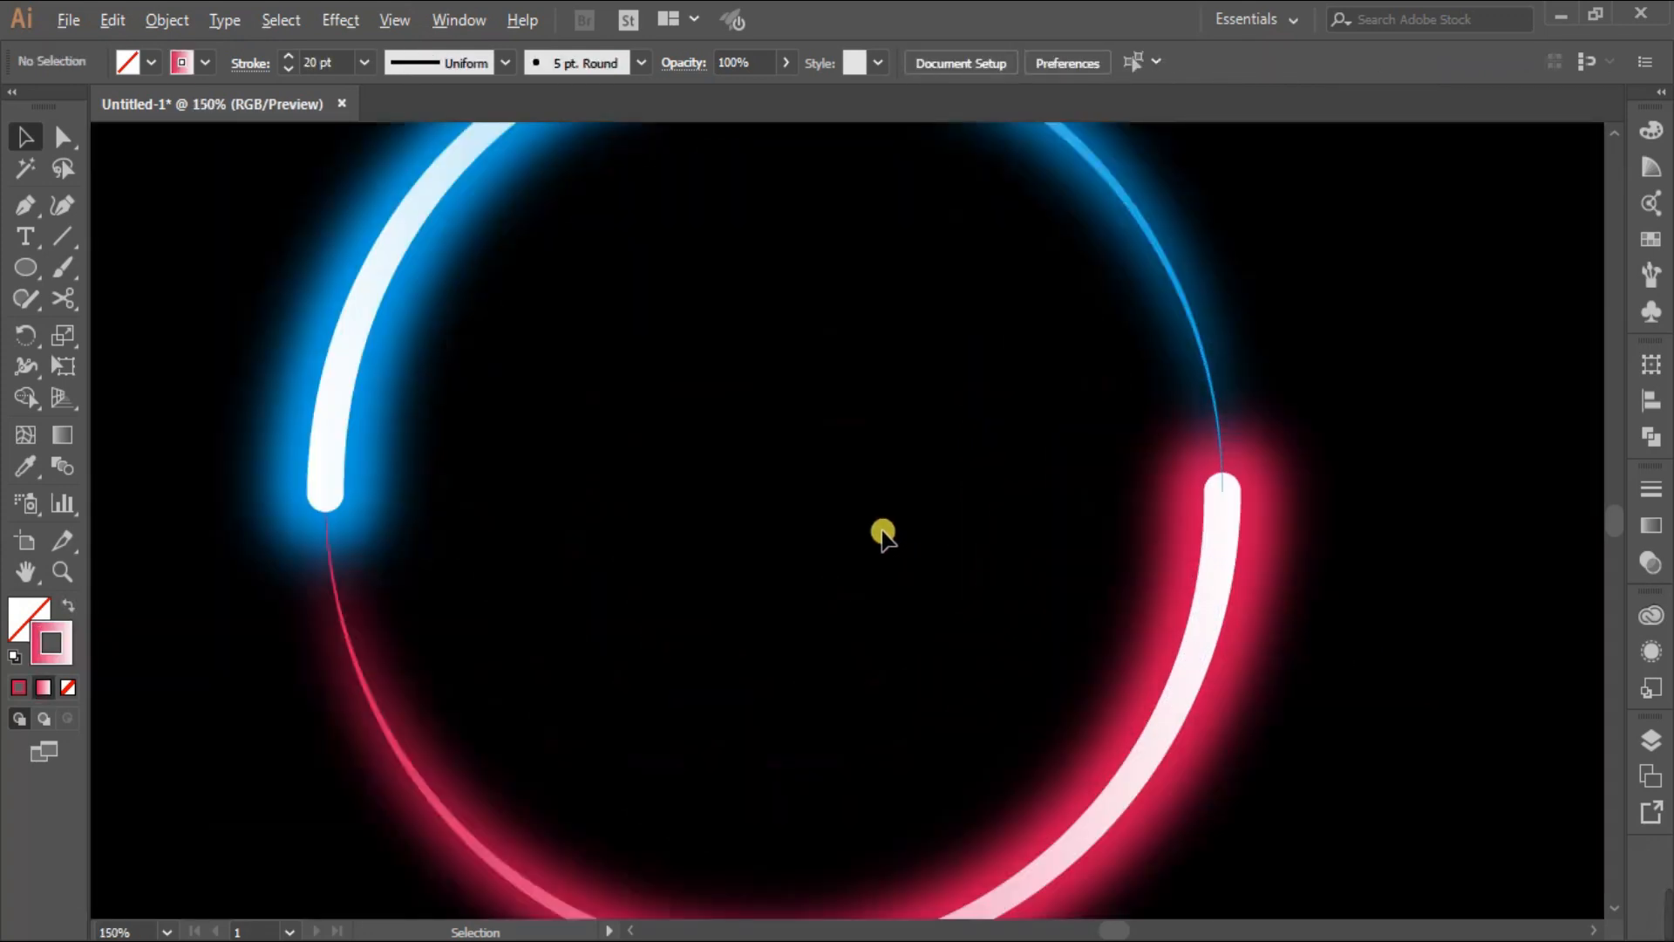
scroll(932, 515, down, 2)
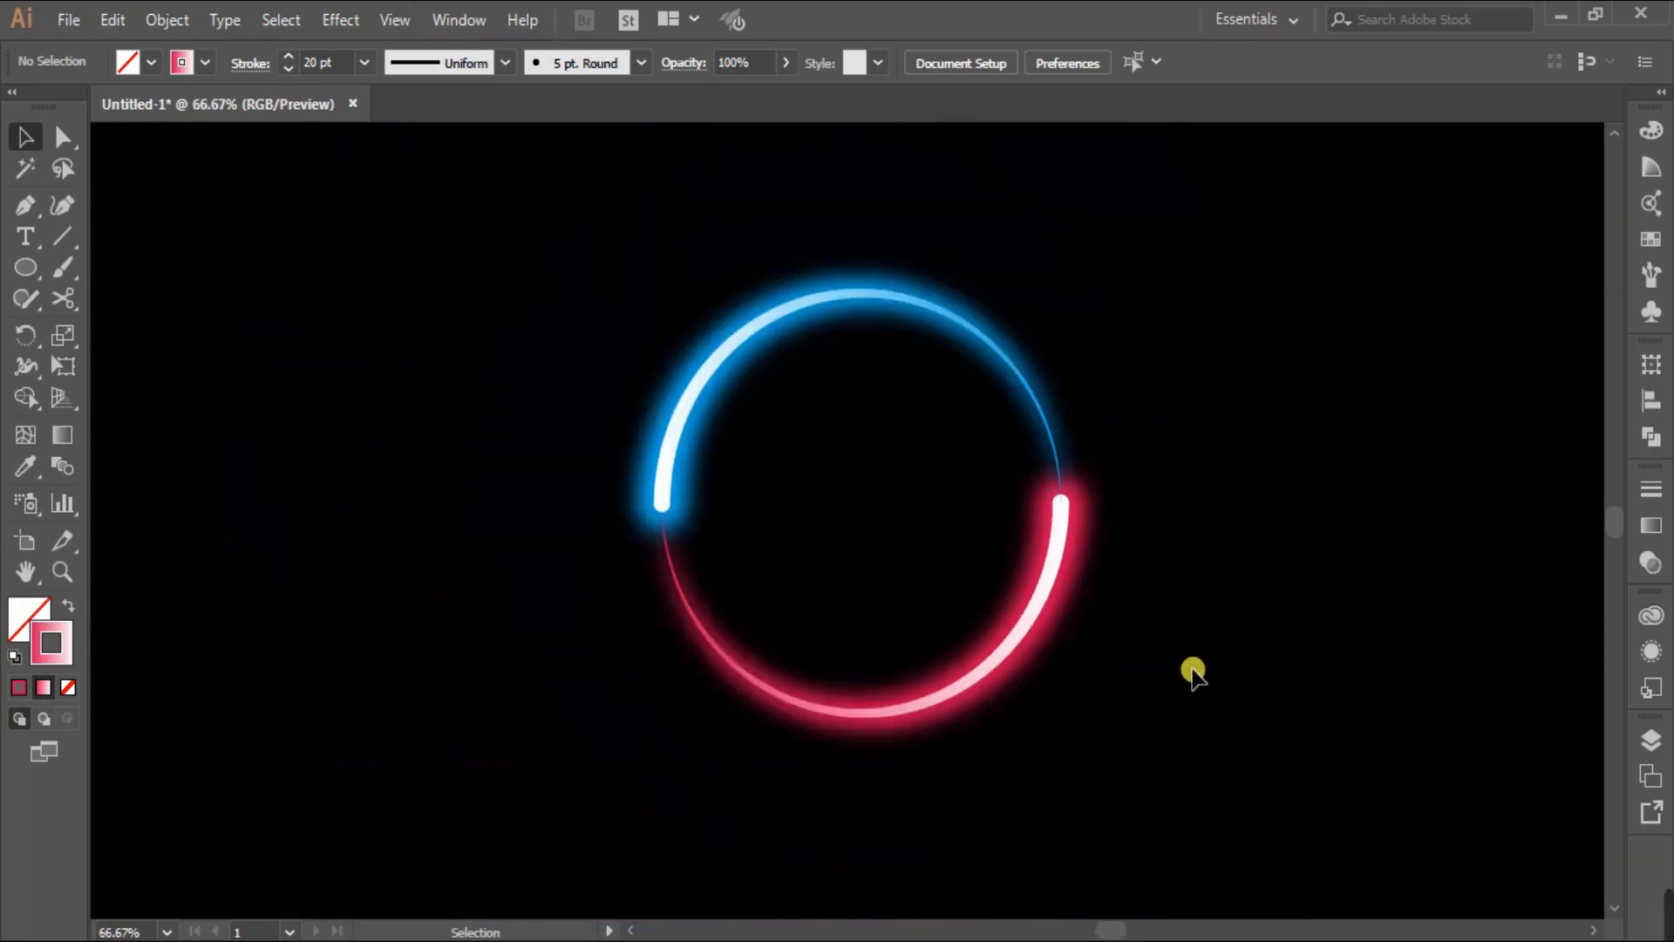
click(1042, 598)
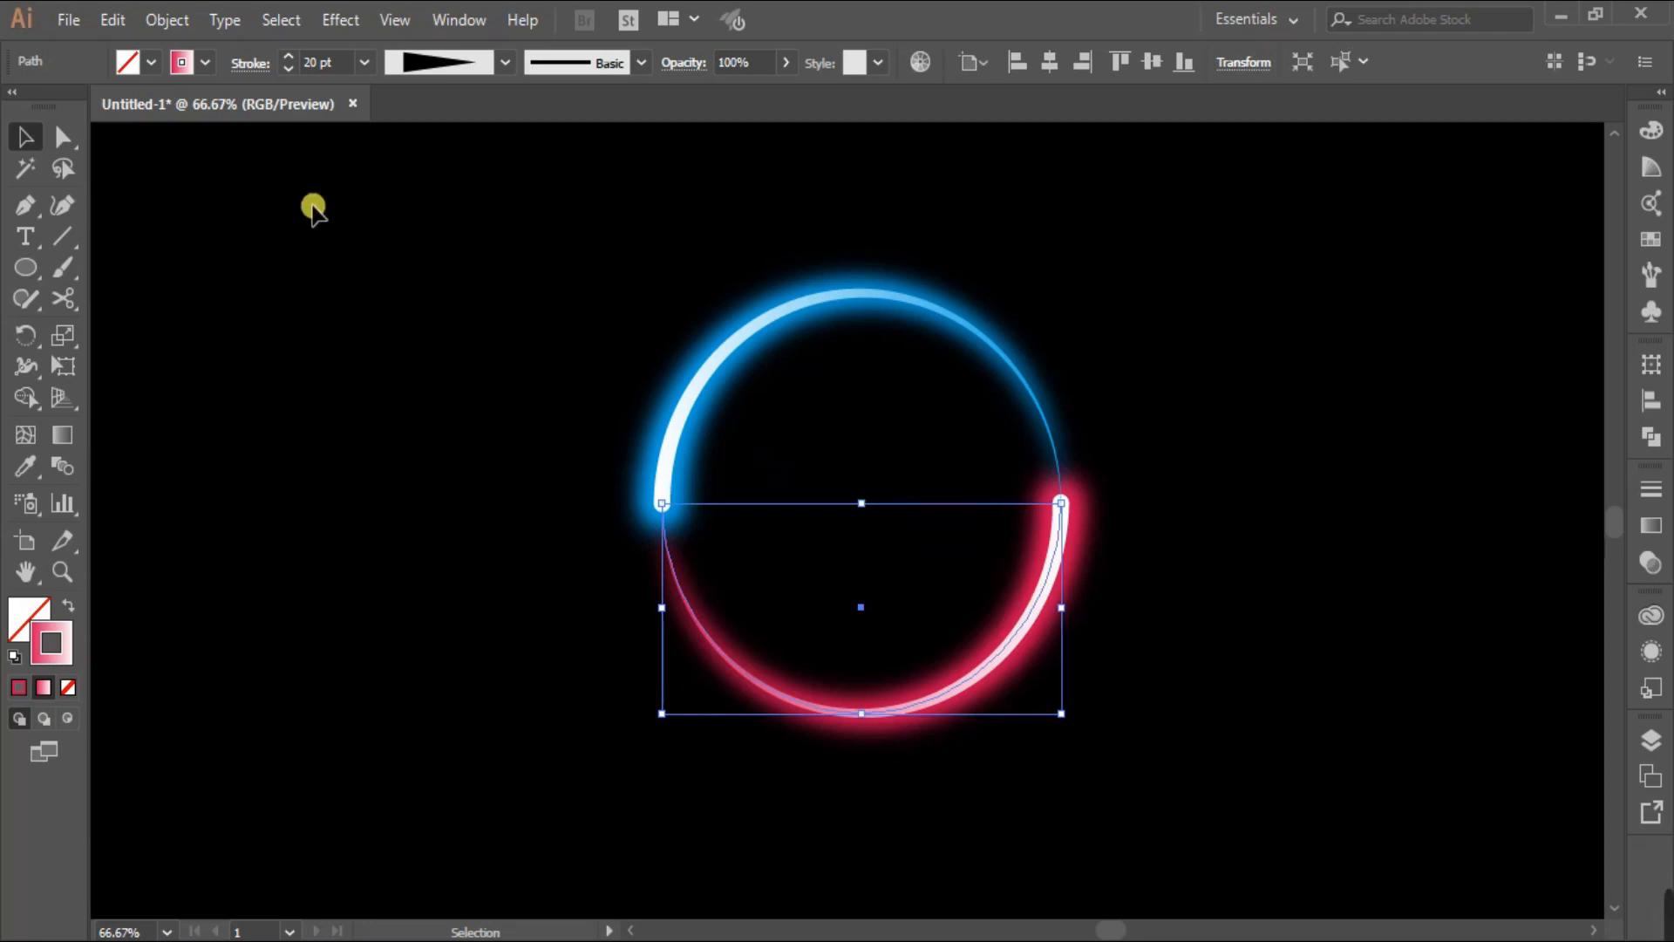
click(364, 63)
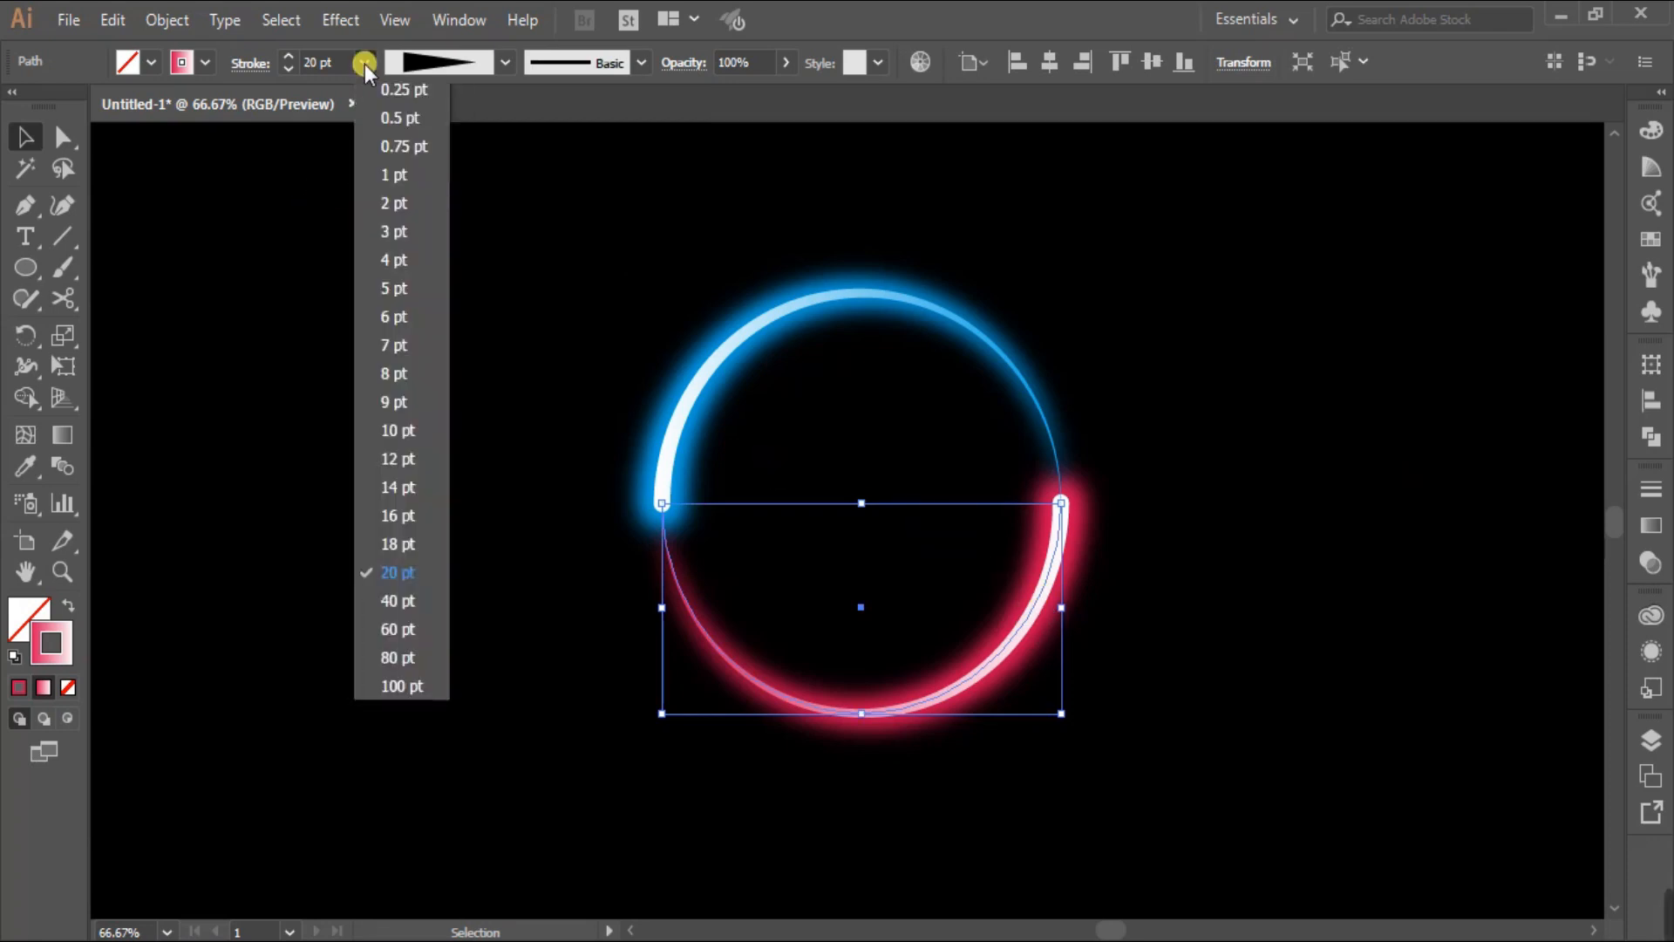
click(403, 520)
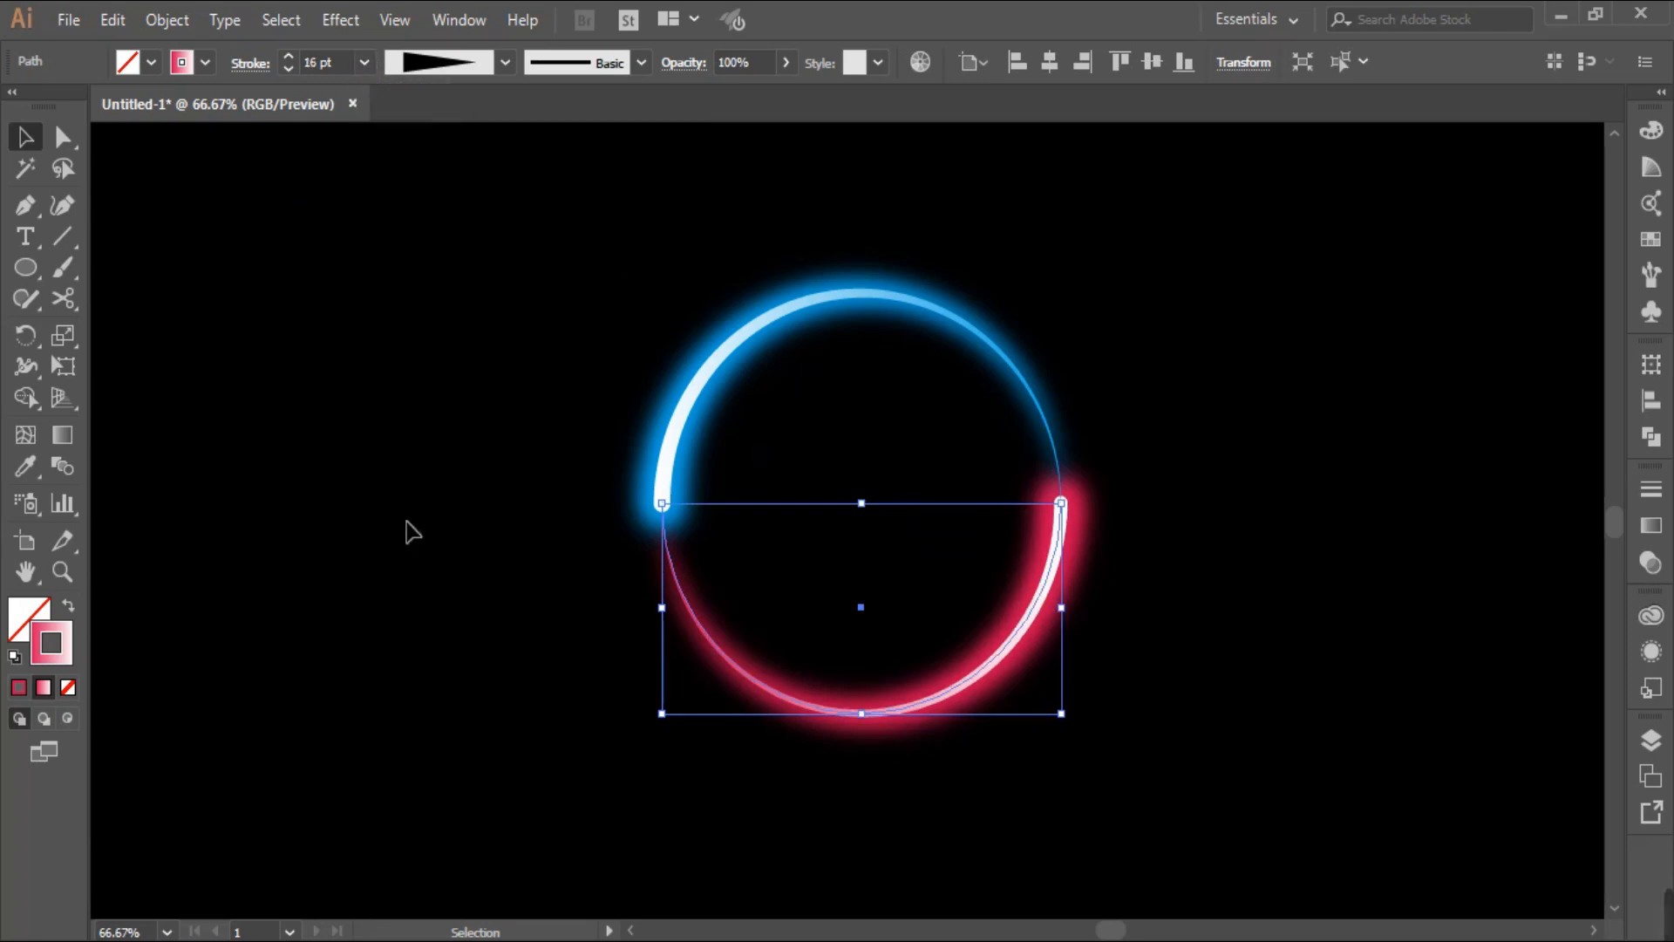
click(423, 462)
- Set the stroke weight of the white-to-blue gradient upper half-circle to 16 pt and deselect it
click(672, 453)
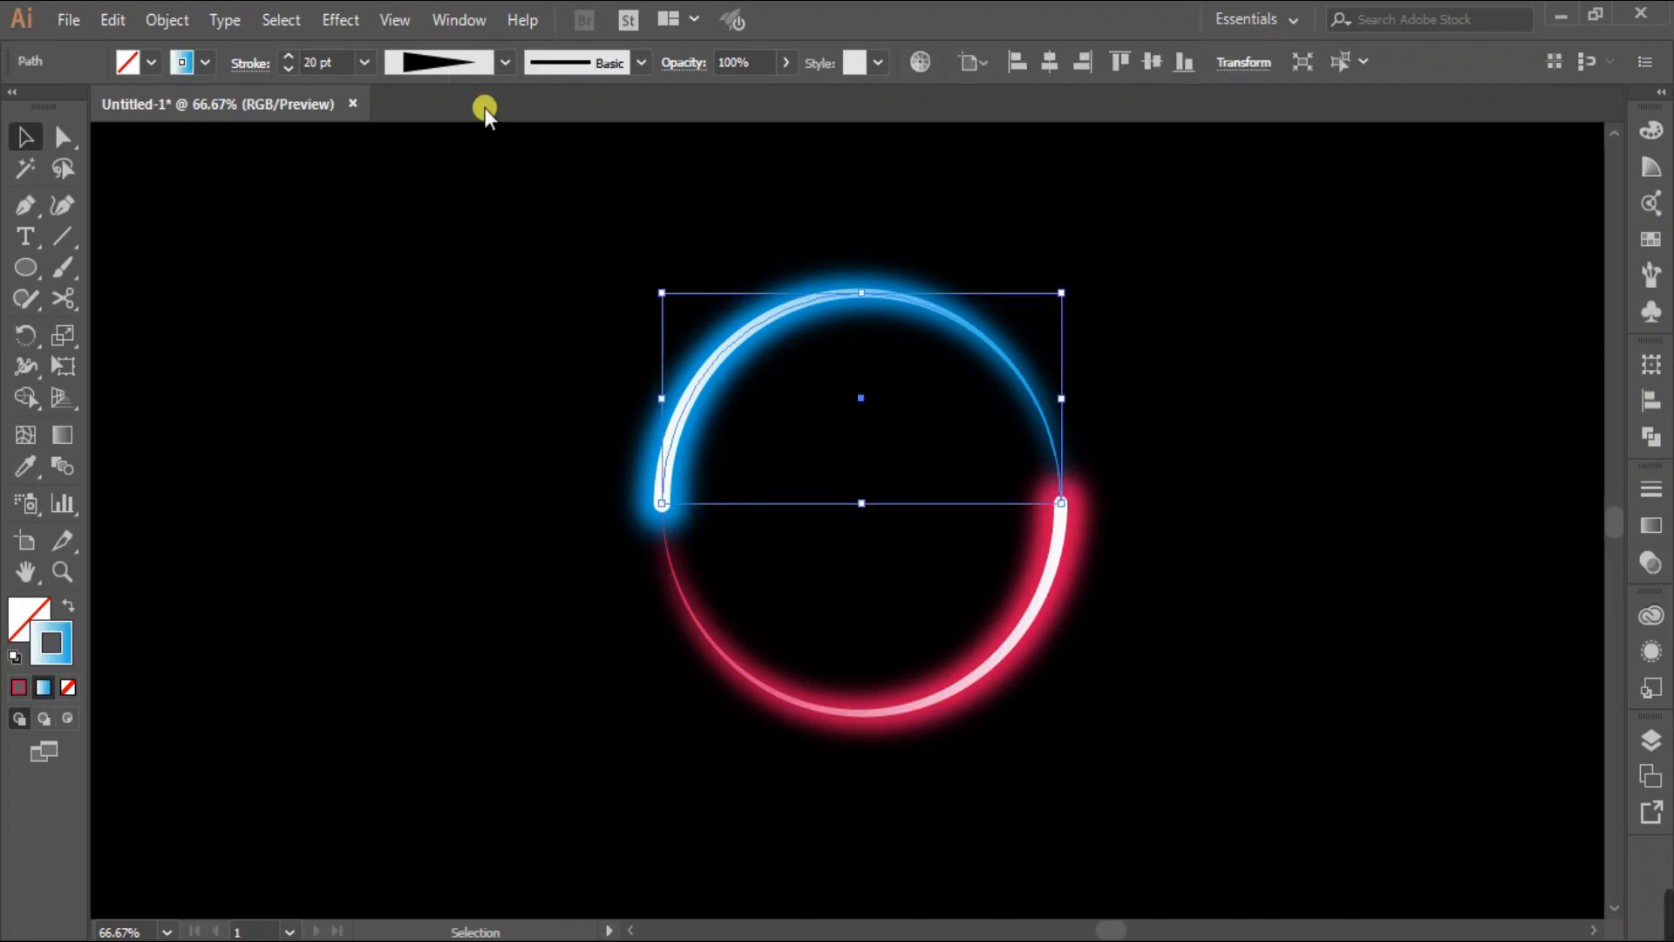
click(364, 63)
click(401, 515)
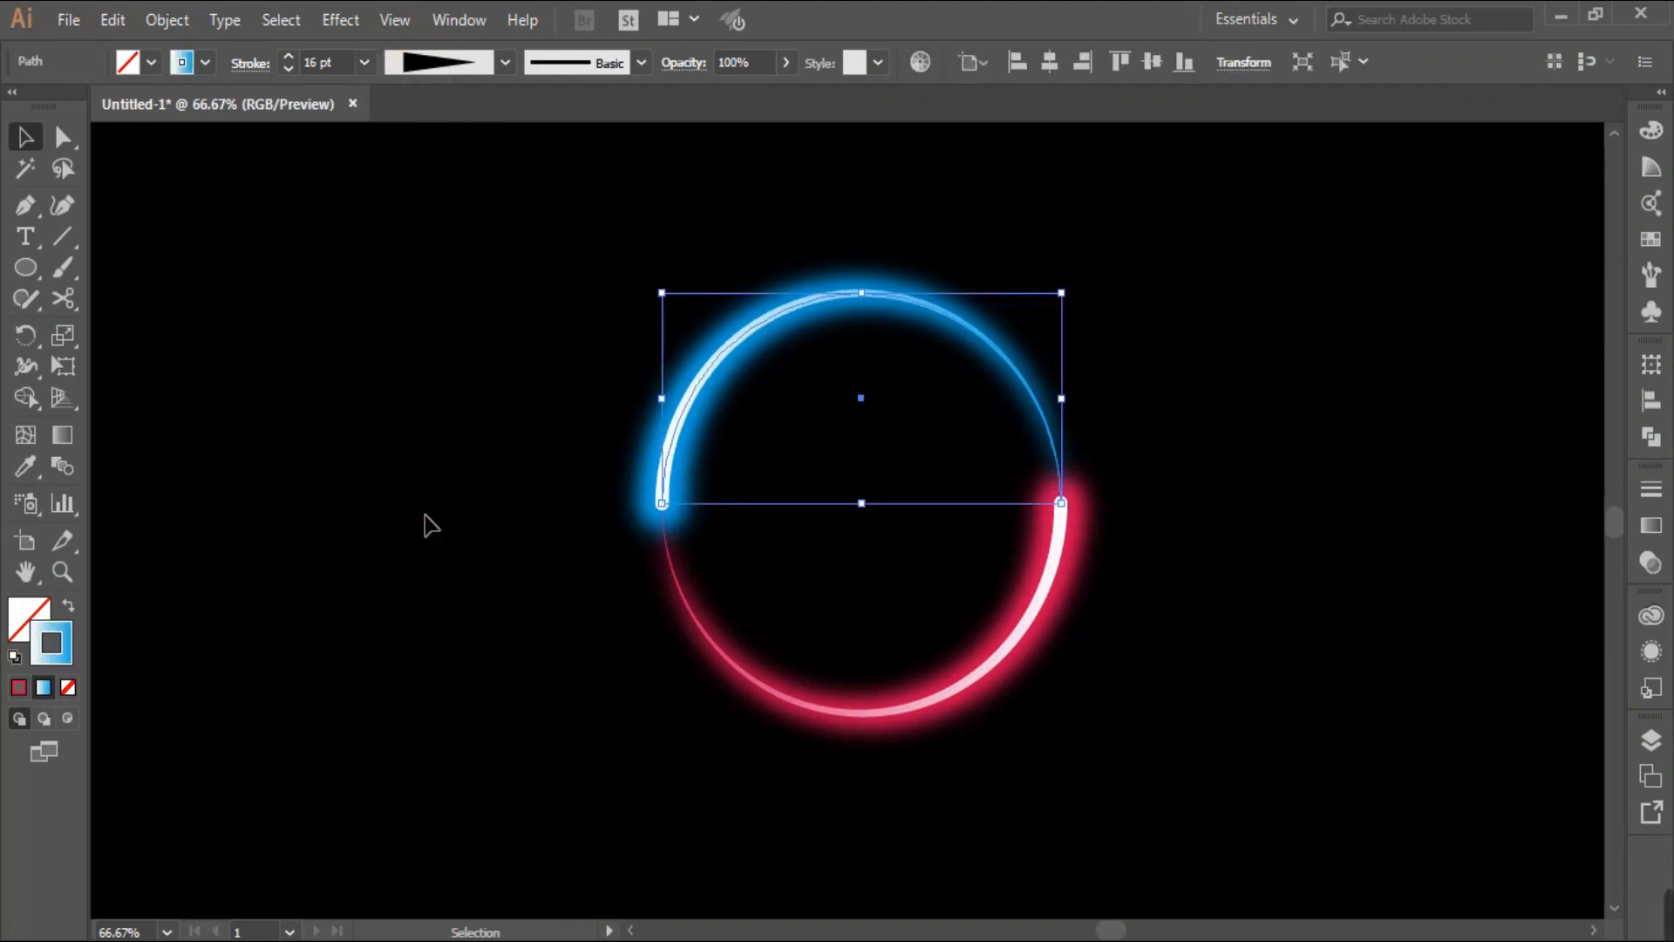
click(497, 340)
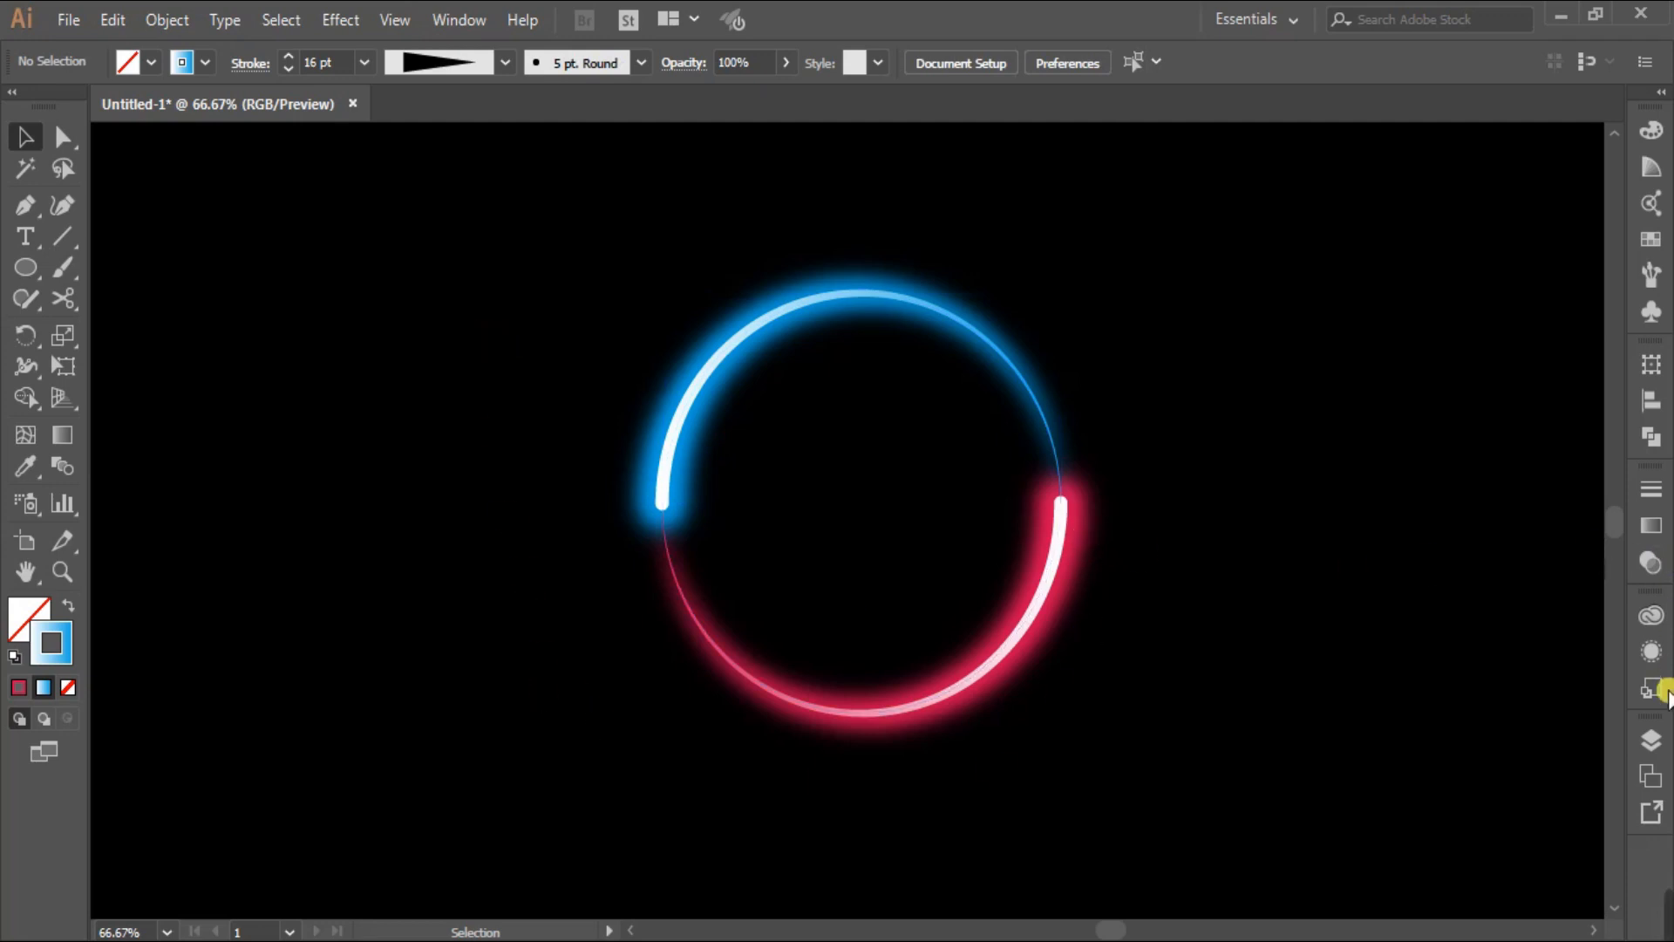
- Target the lowest blurred pinkish-red 60 pt path, directly above the locked rectangle in the layer stack, and set its opacity to 60%
click(1651, 740)
click(1356, 703)
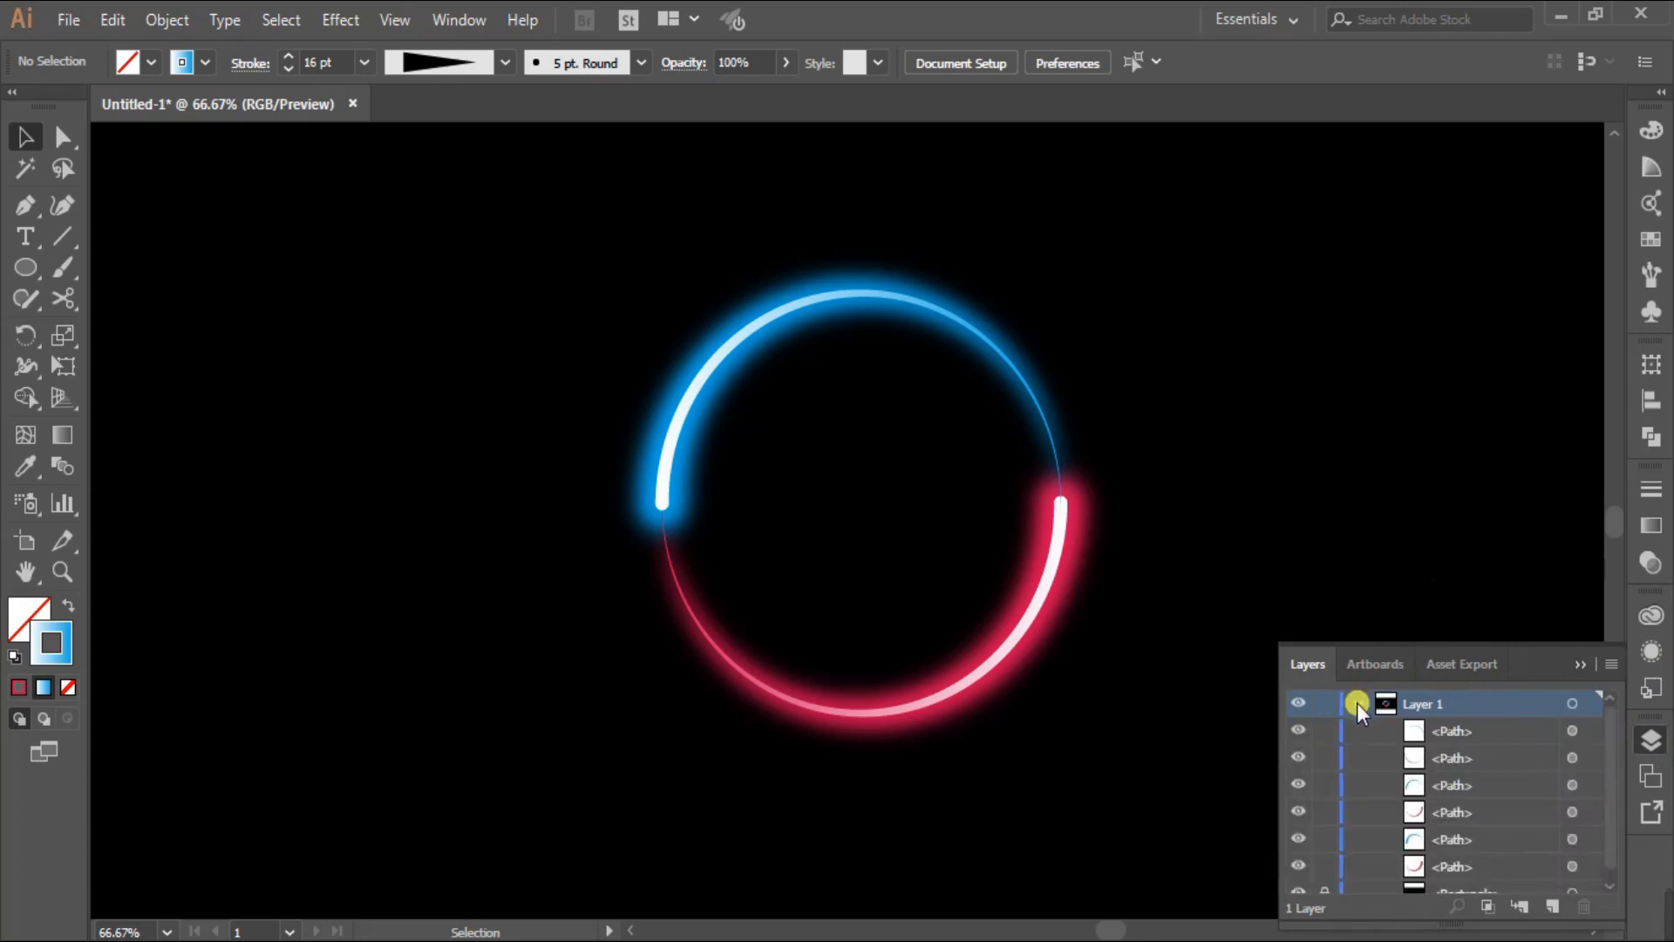
mouse_move(1617, 726)
mouse_down()
mouse_move(1622, 786)
mouse_move(1614, 727)
mouse_up()
click(1451, 701)
drag(1615, 746, 1621, 823)
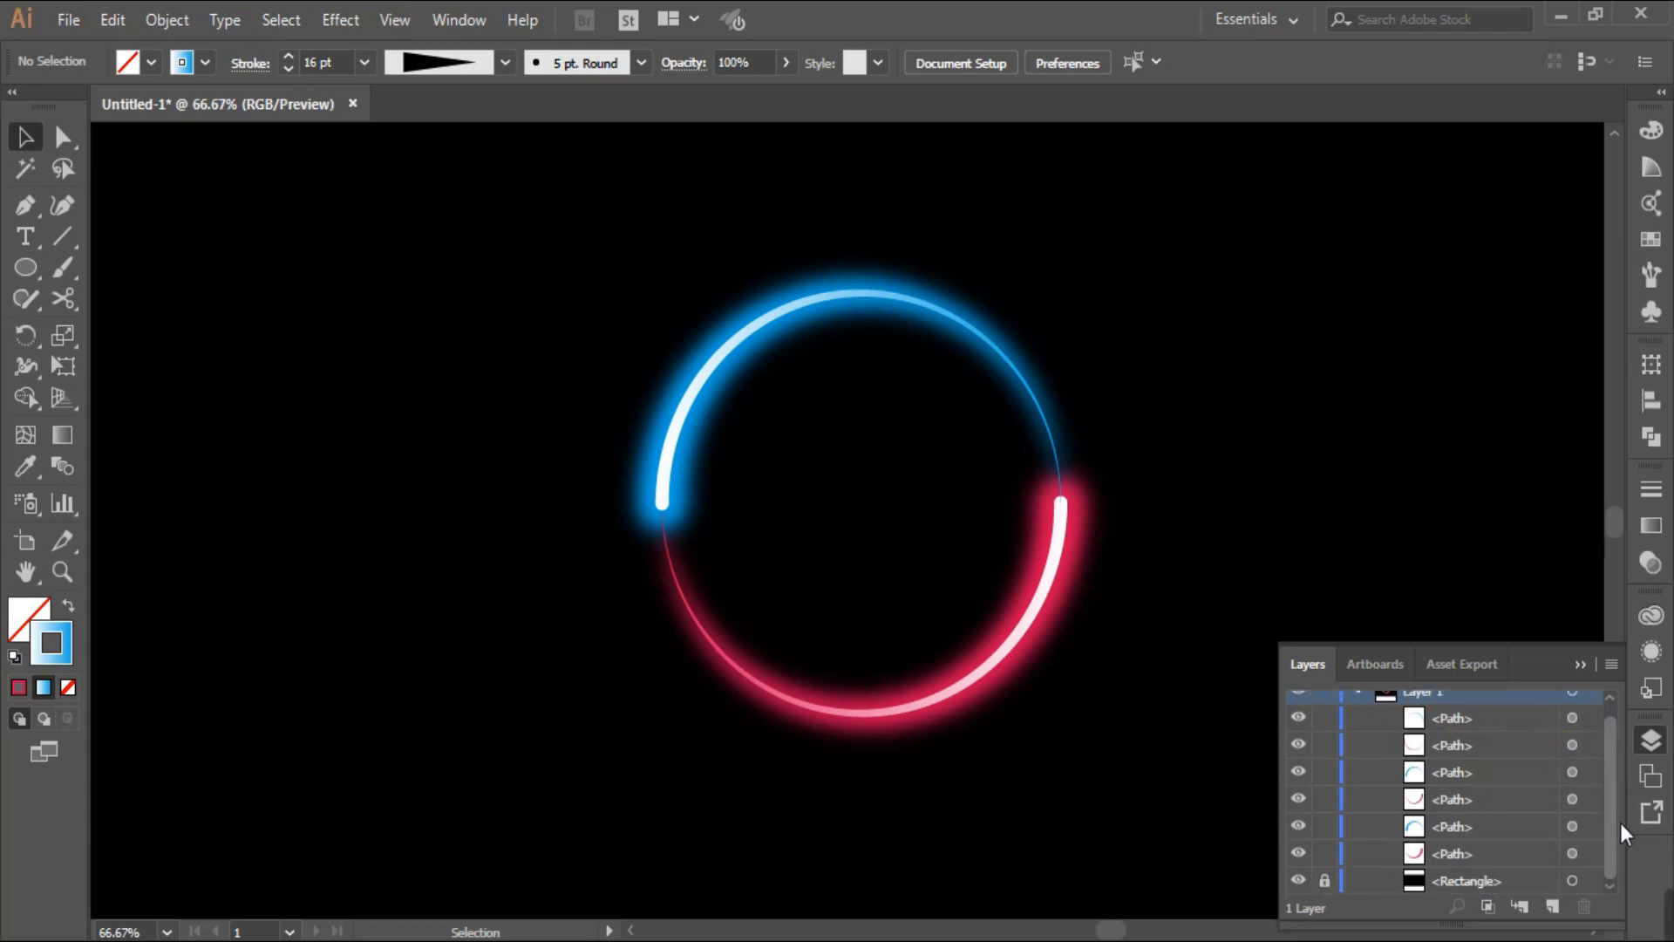
click(1570, 855)
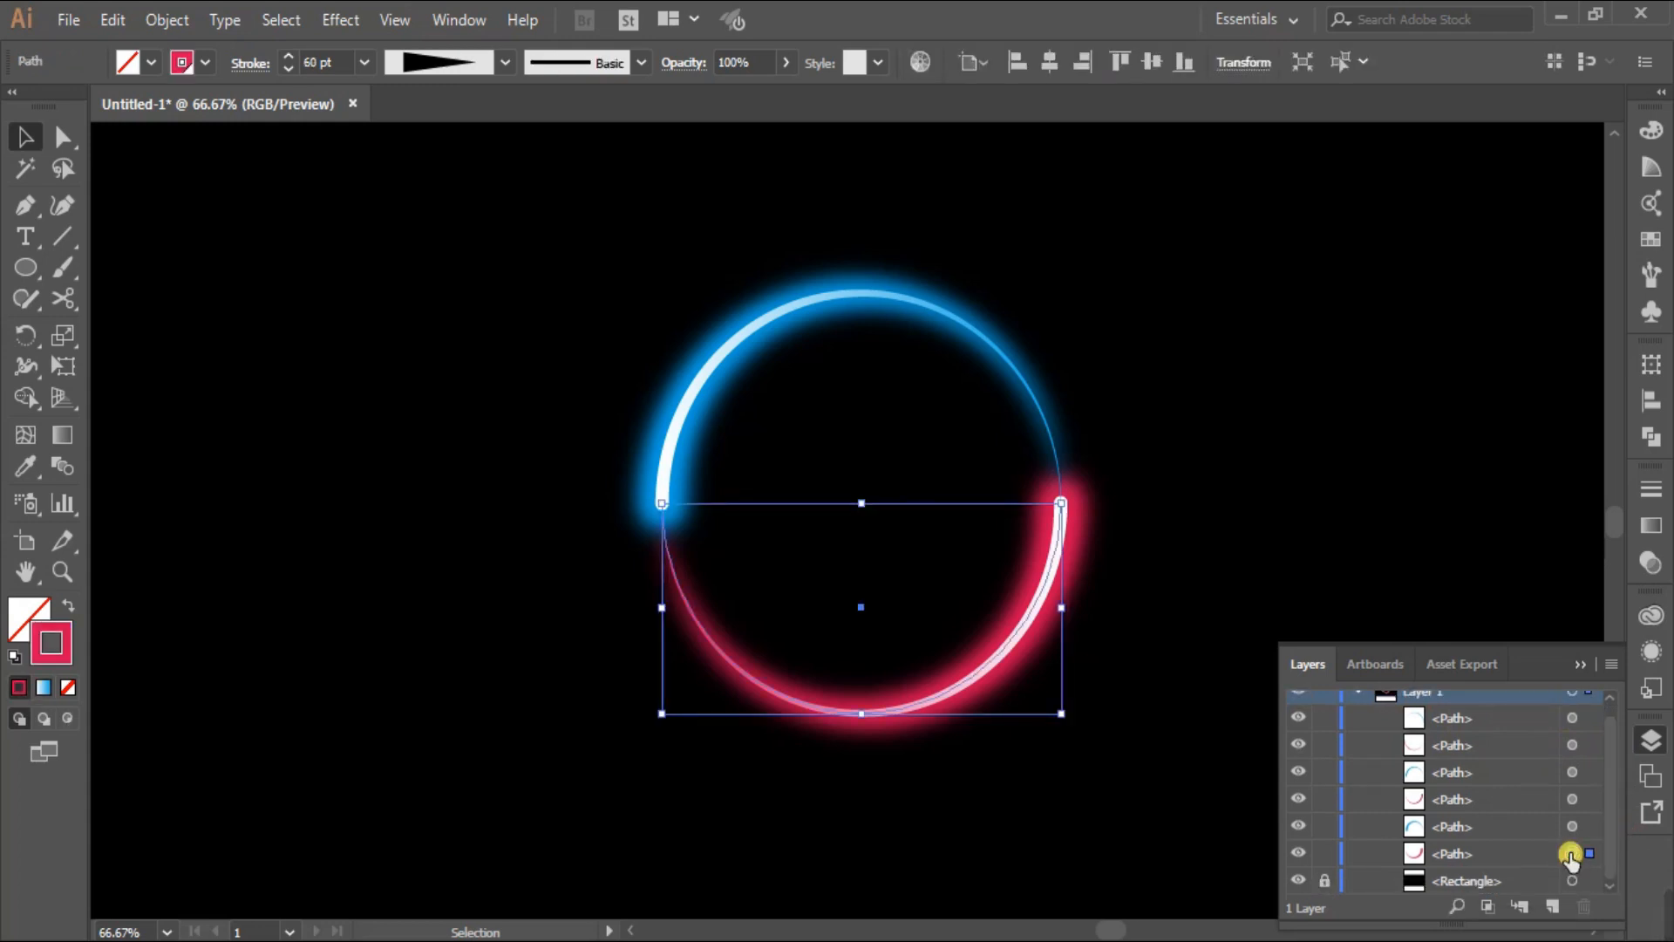
click(1651, 651)
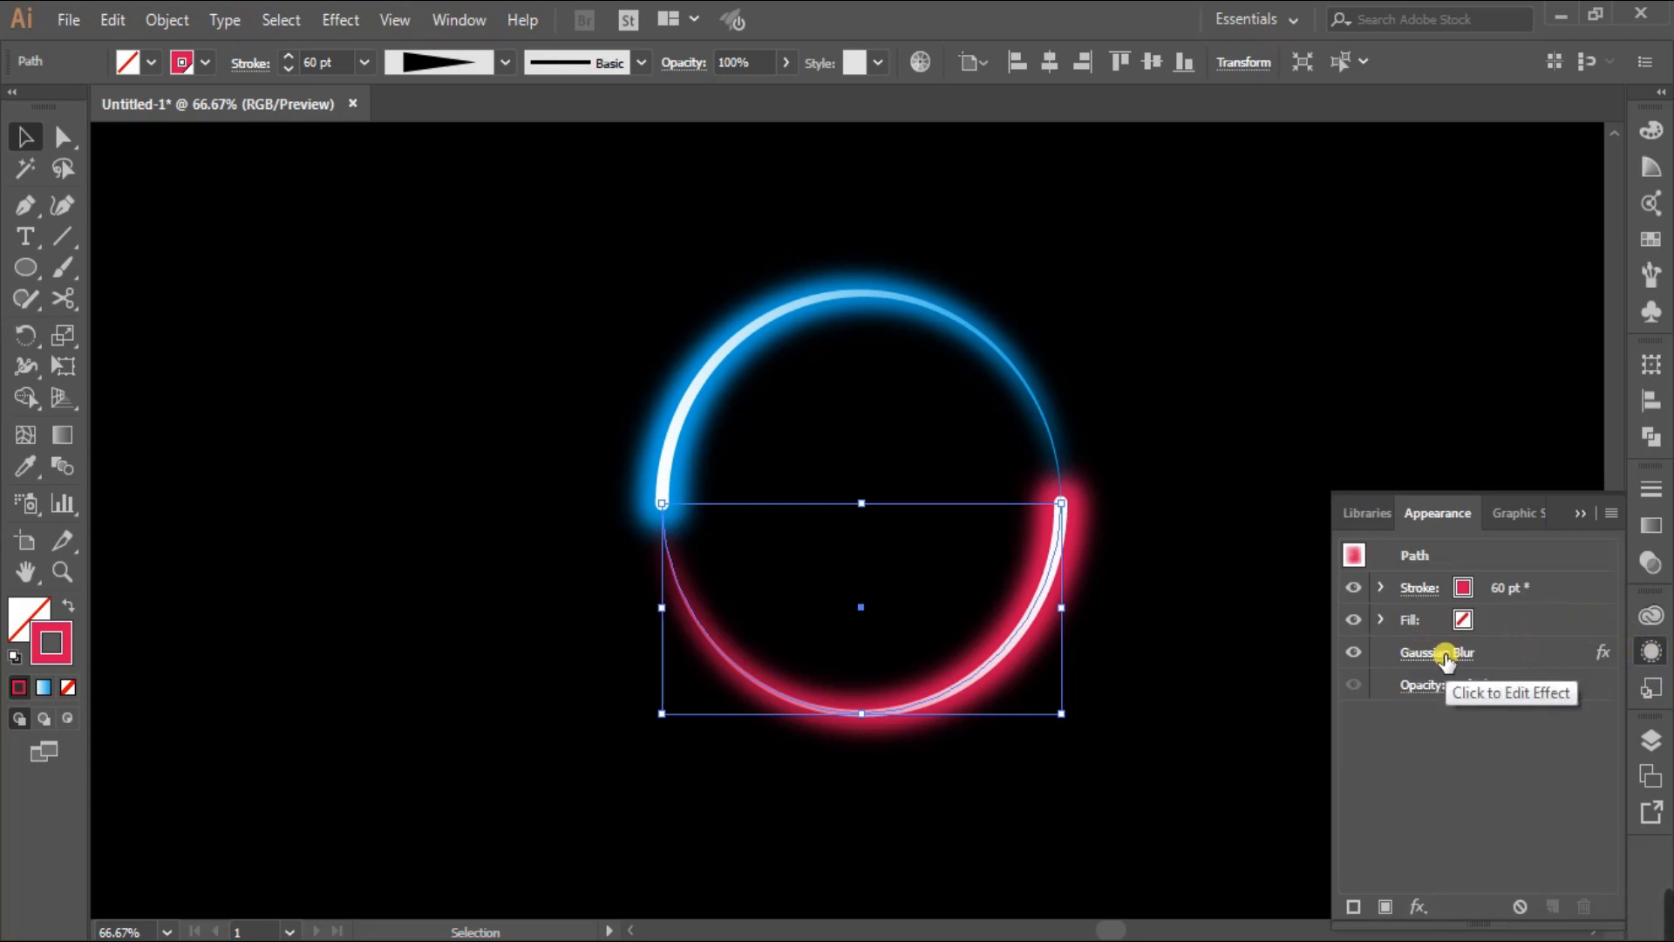
click(786, 62)
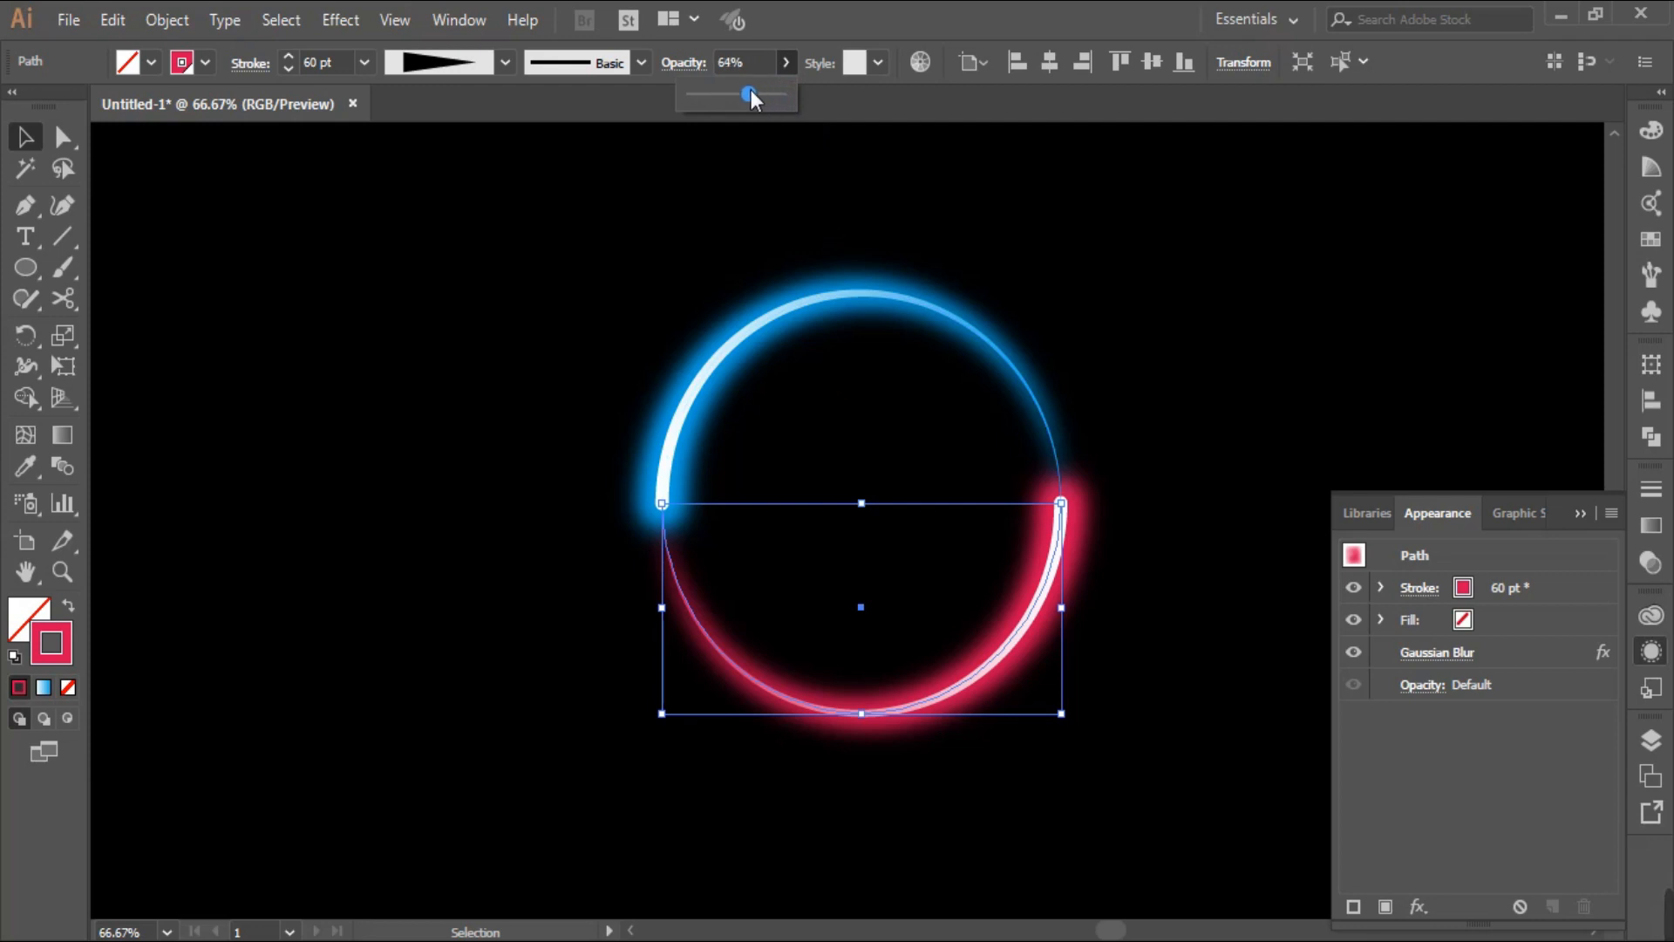
drag(748, 90, 750, 89)
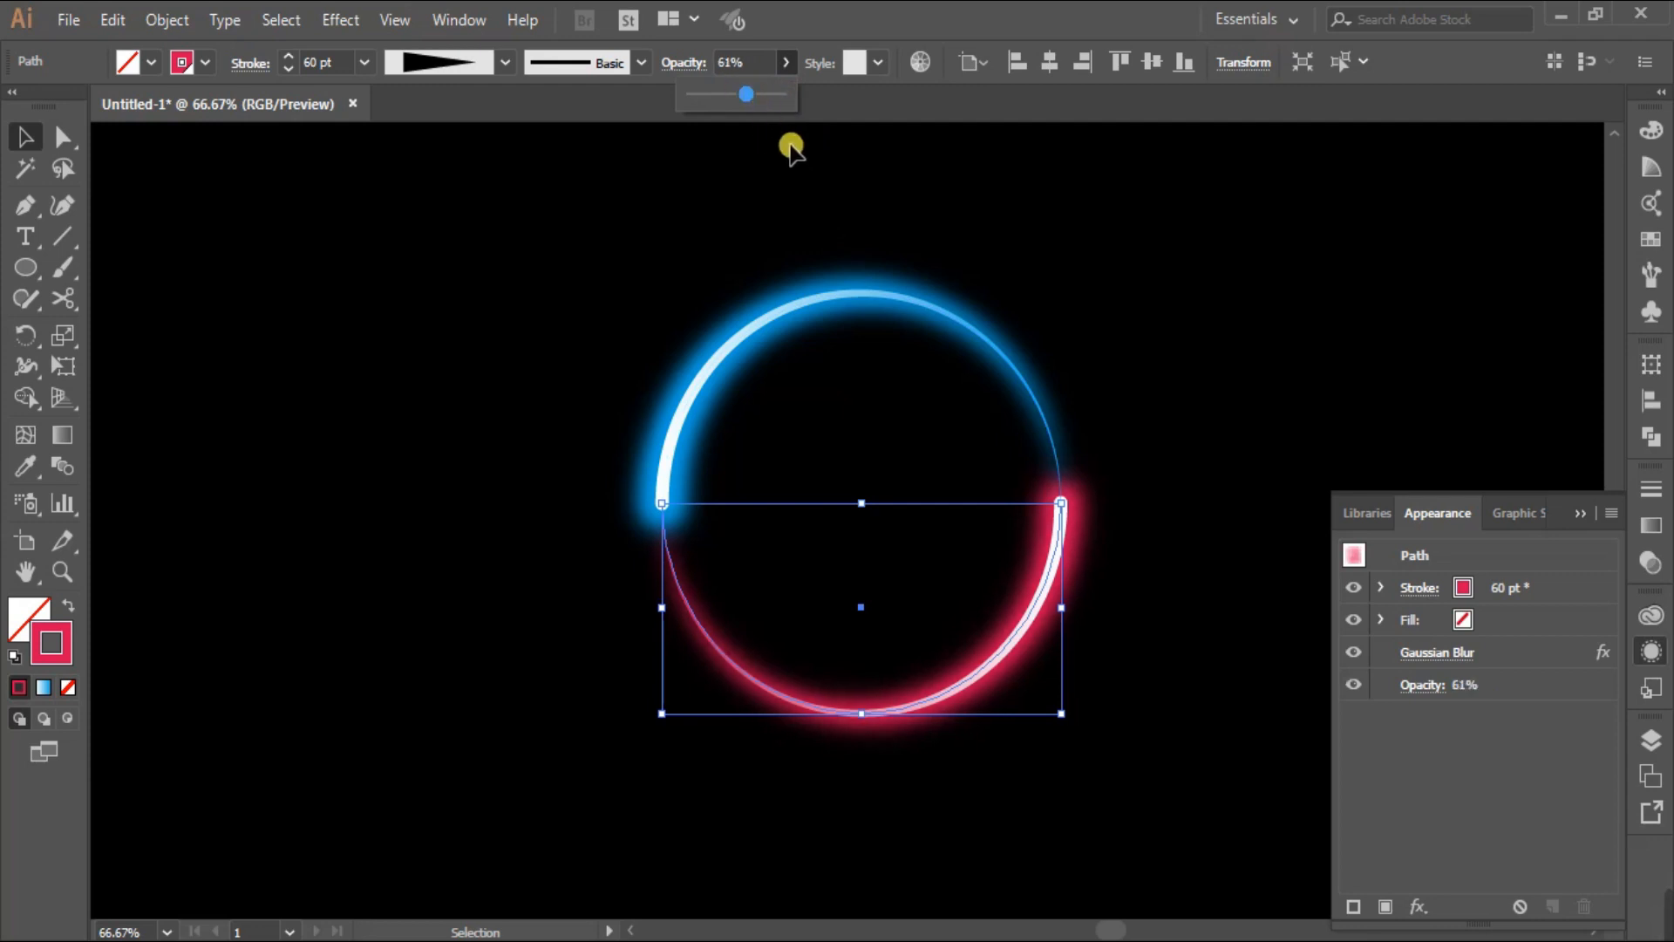
click(741, 63)
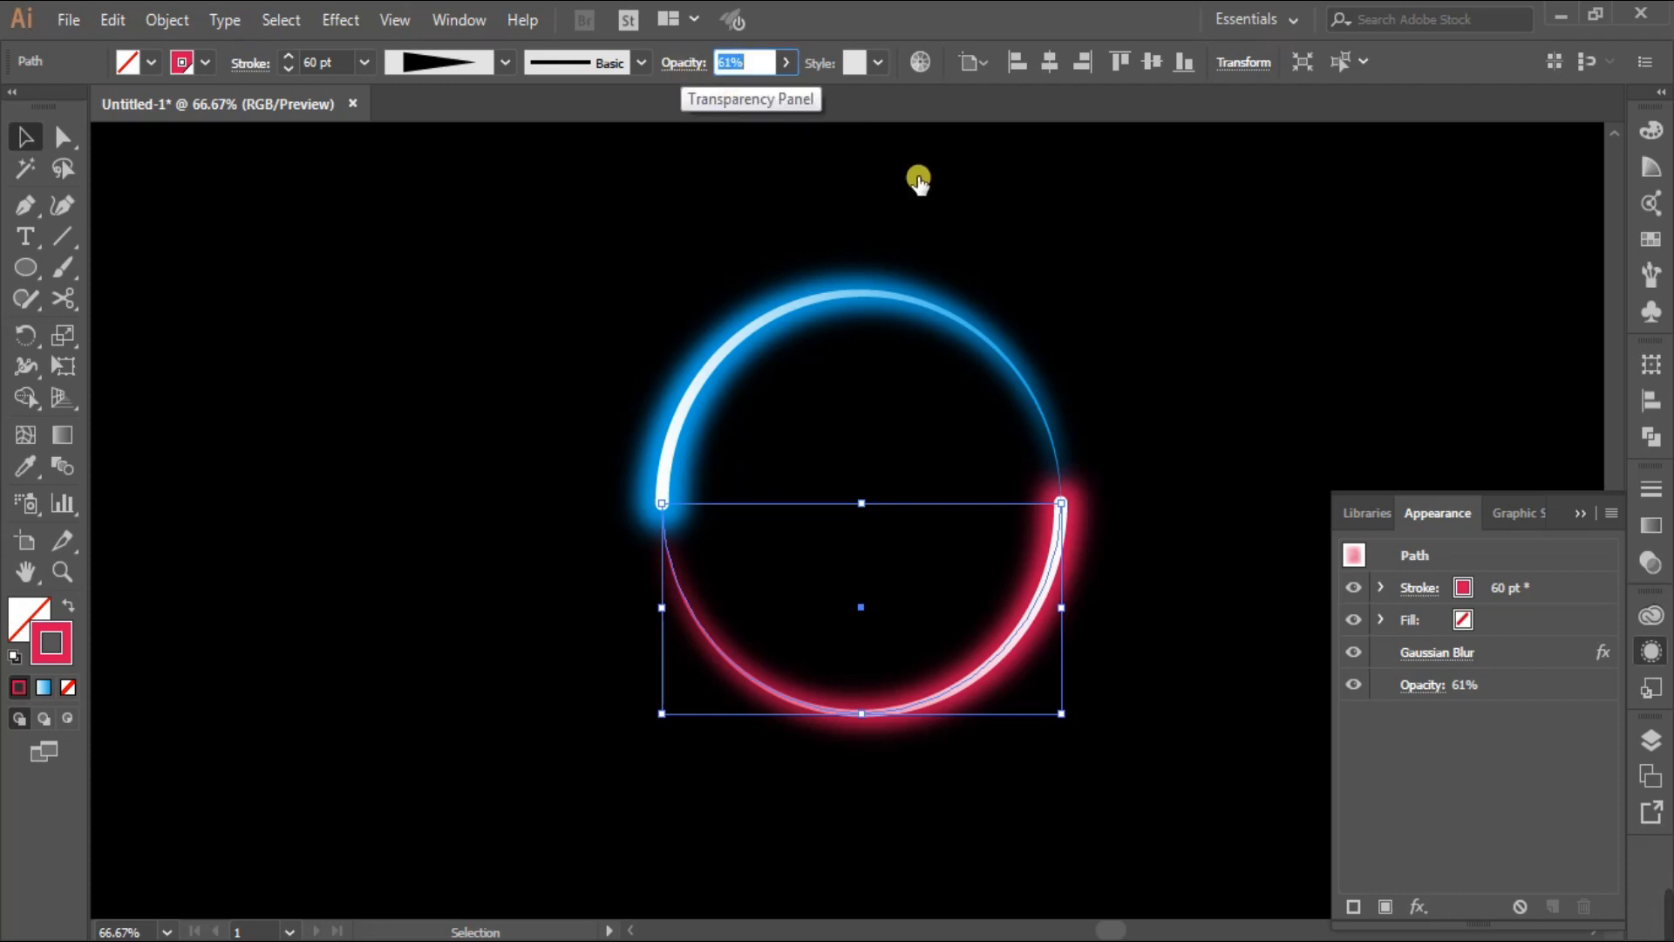
key(Down)
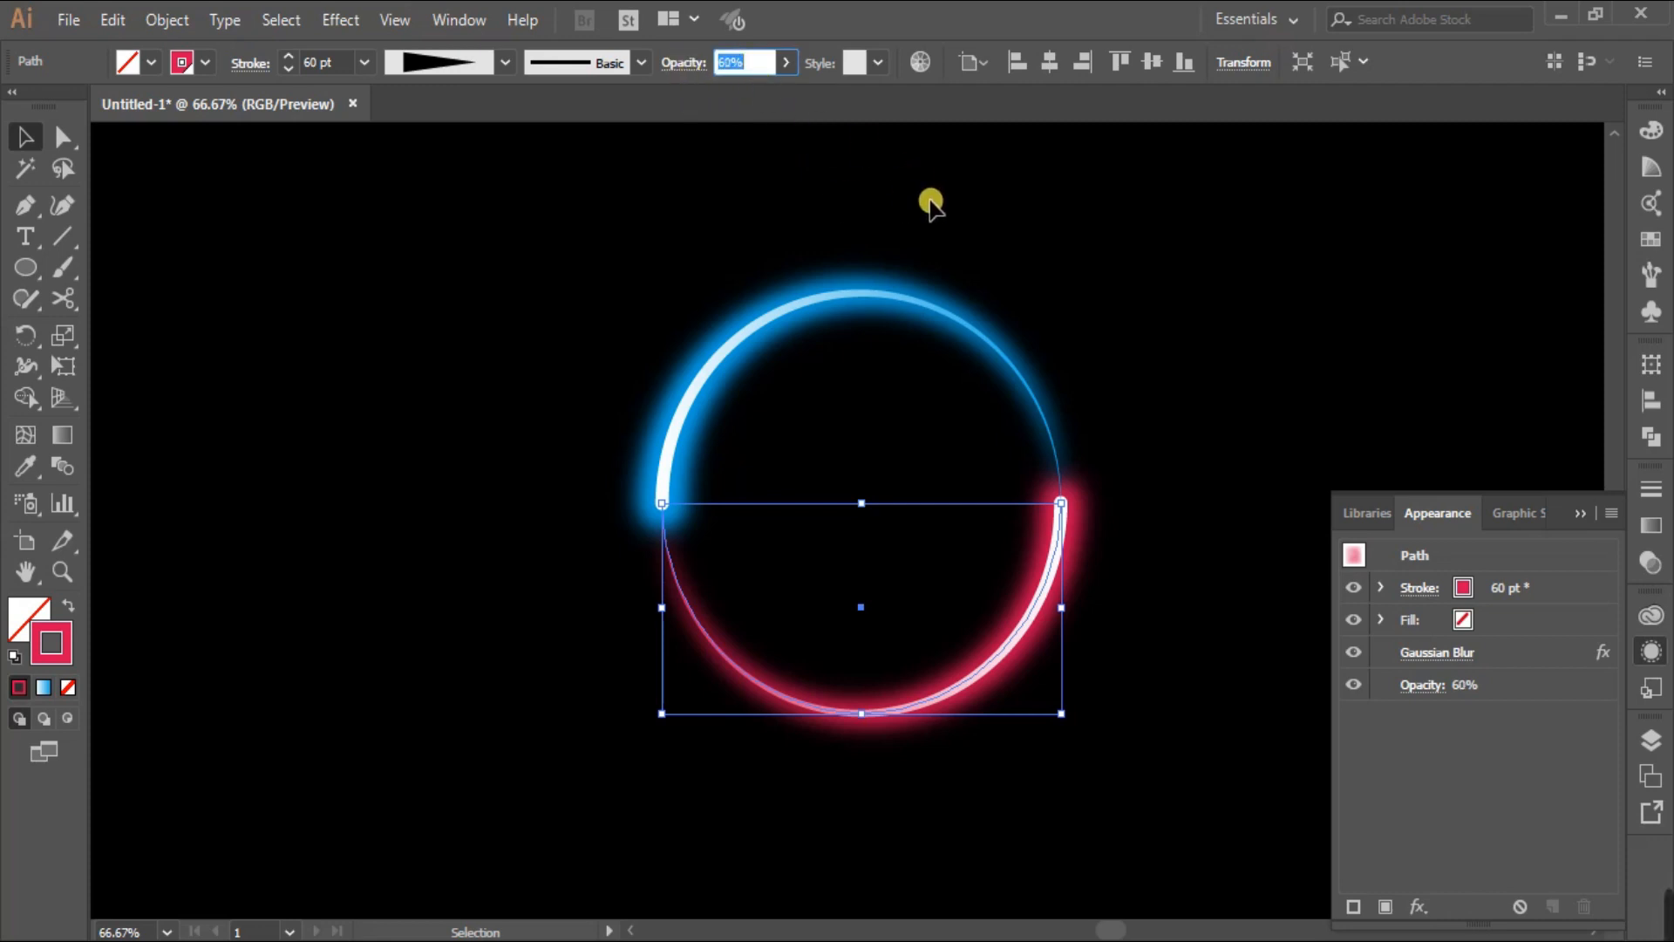
- Target the lowest blurred blue 60 pt path in the layer stack, set its opacity to 60%, and deselect it
click(1651, 740)
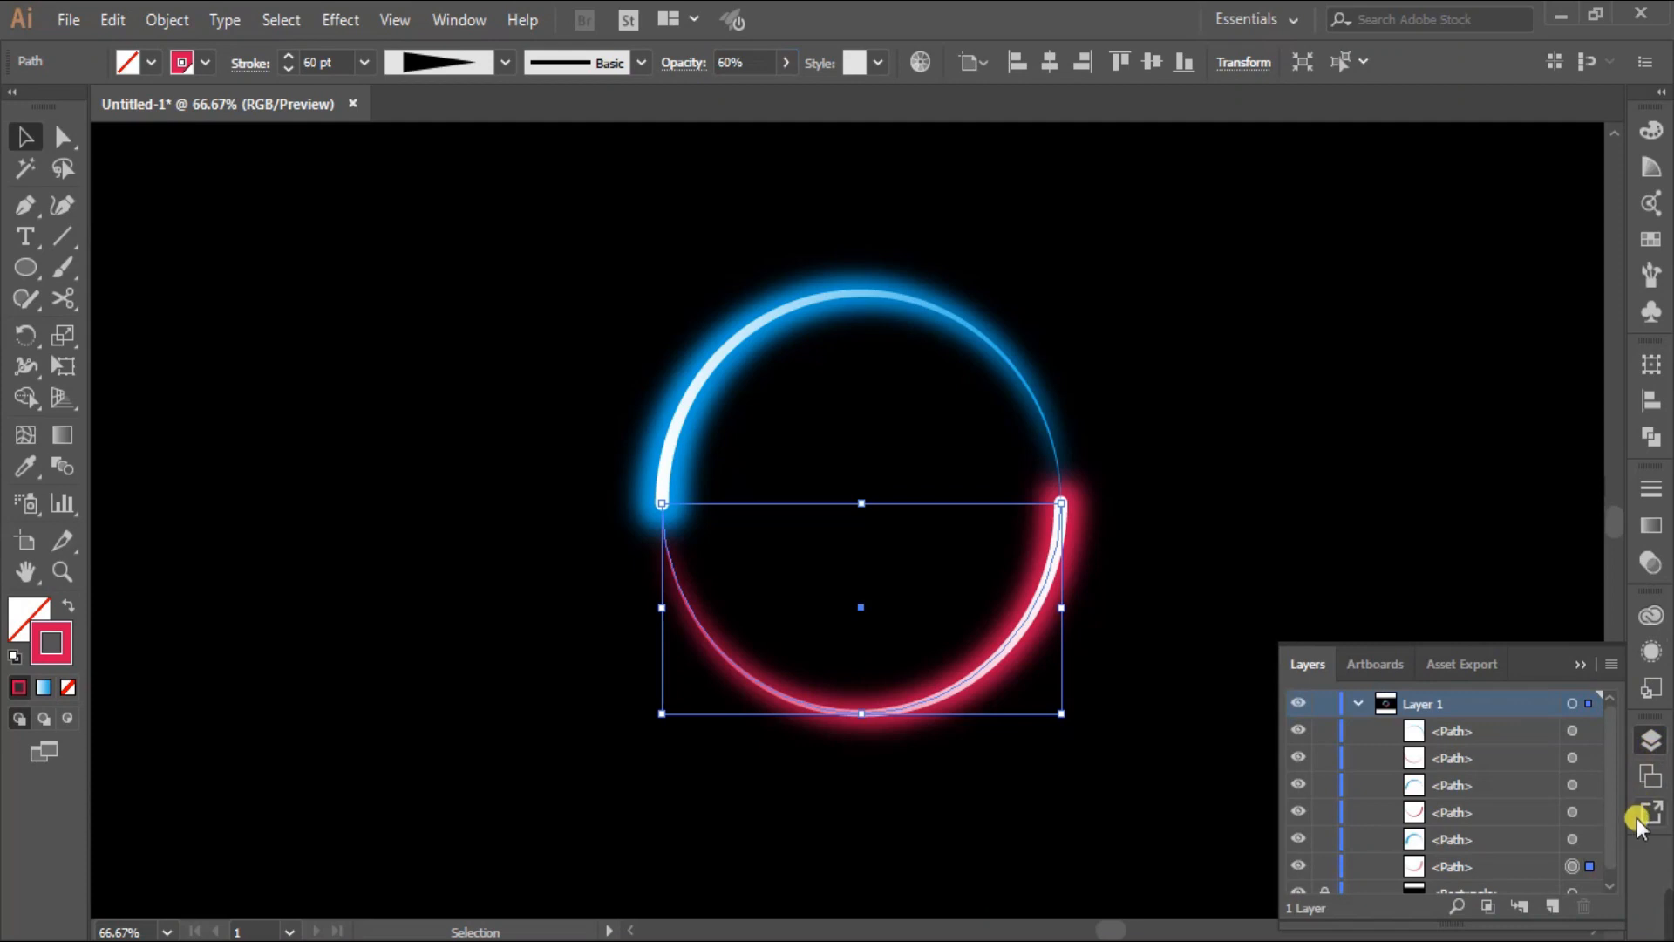
click(1572, 839)
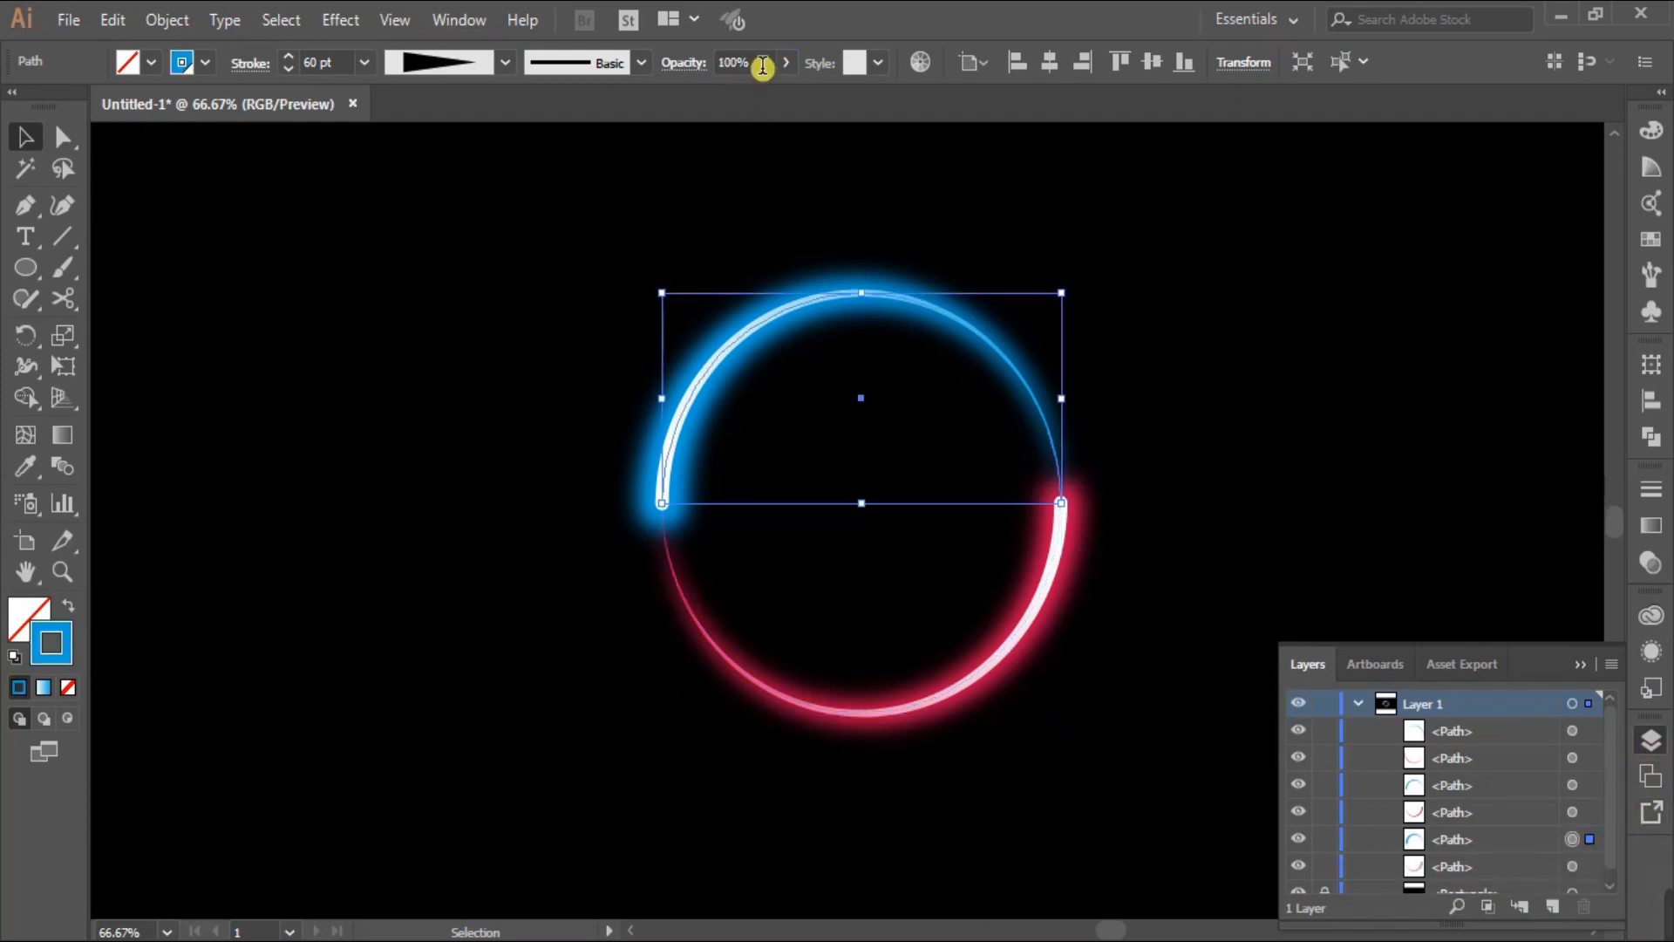
click(784, 66)
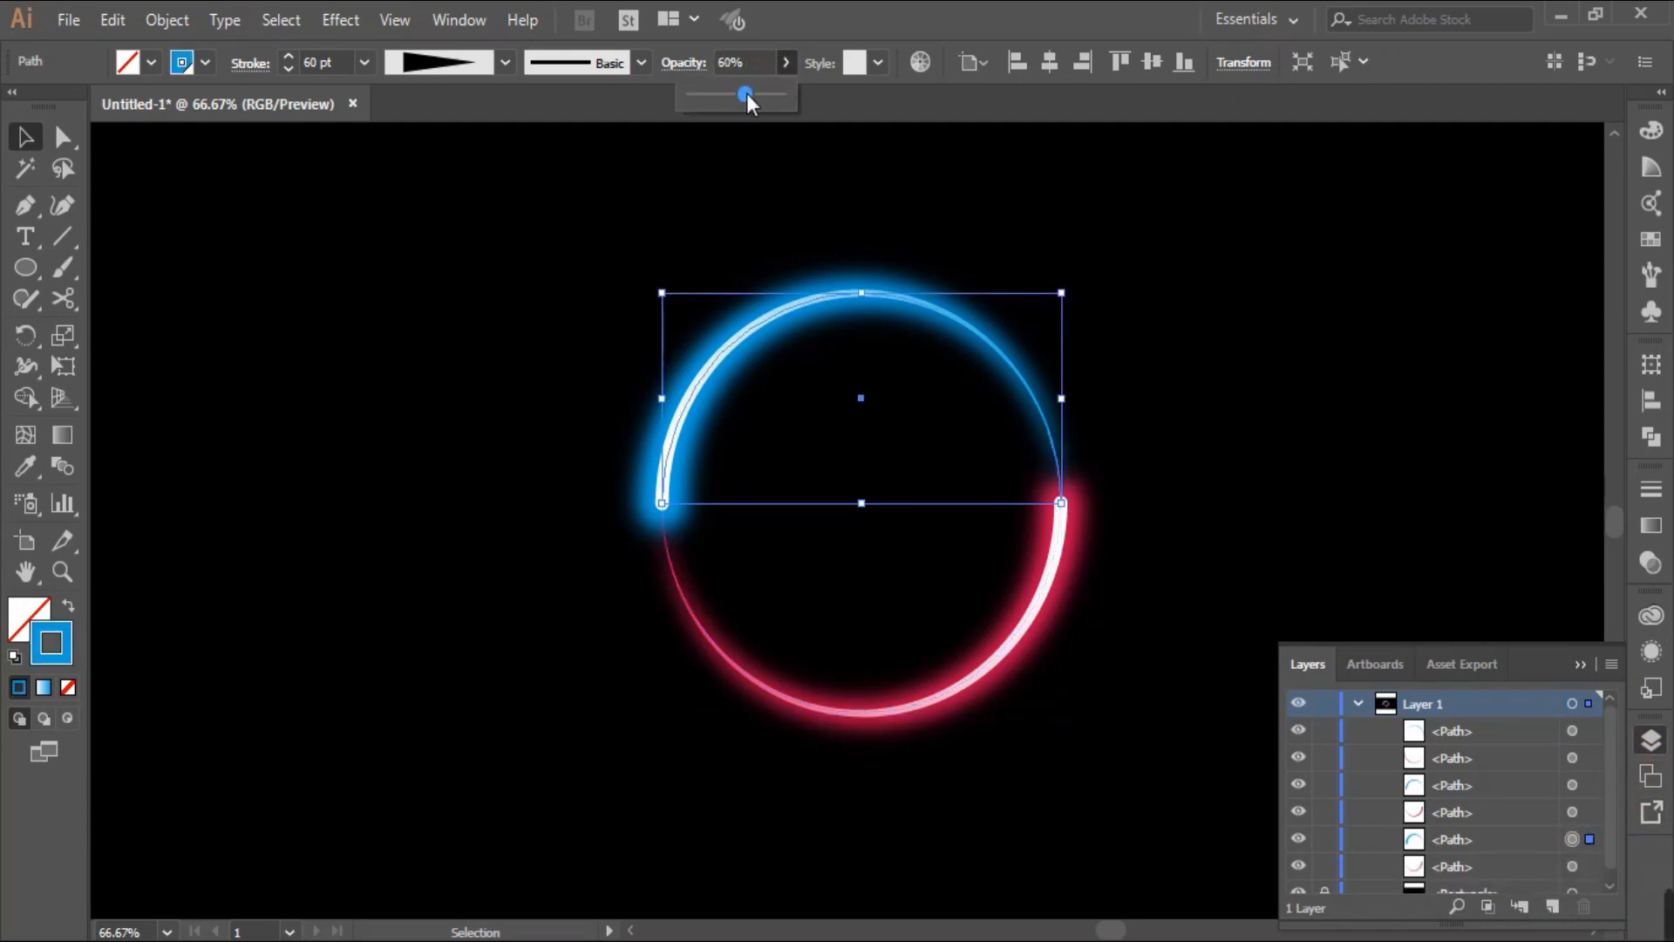
click(840, 131)
click(861, 165)
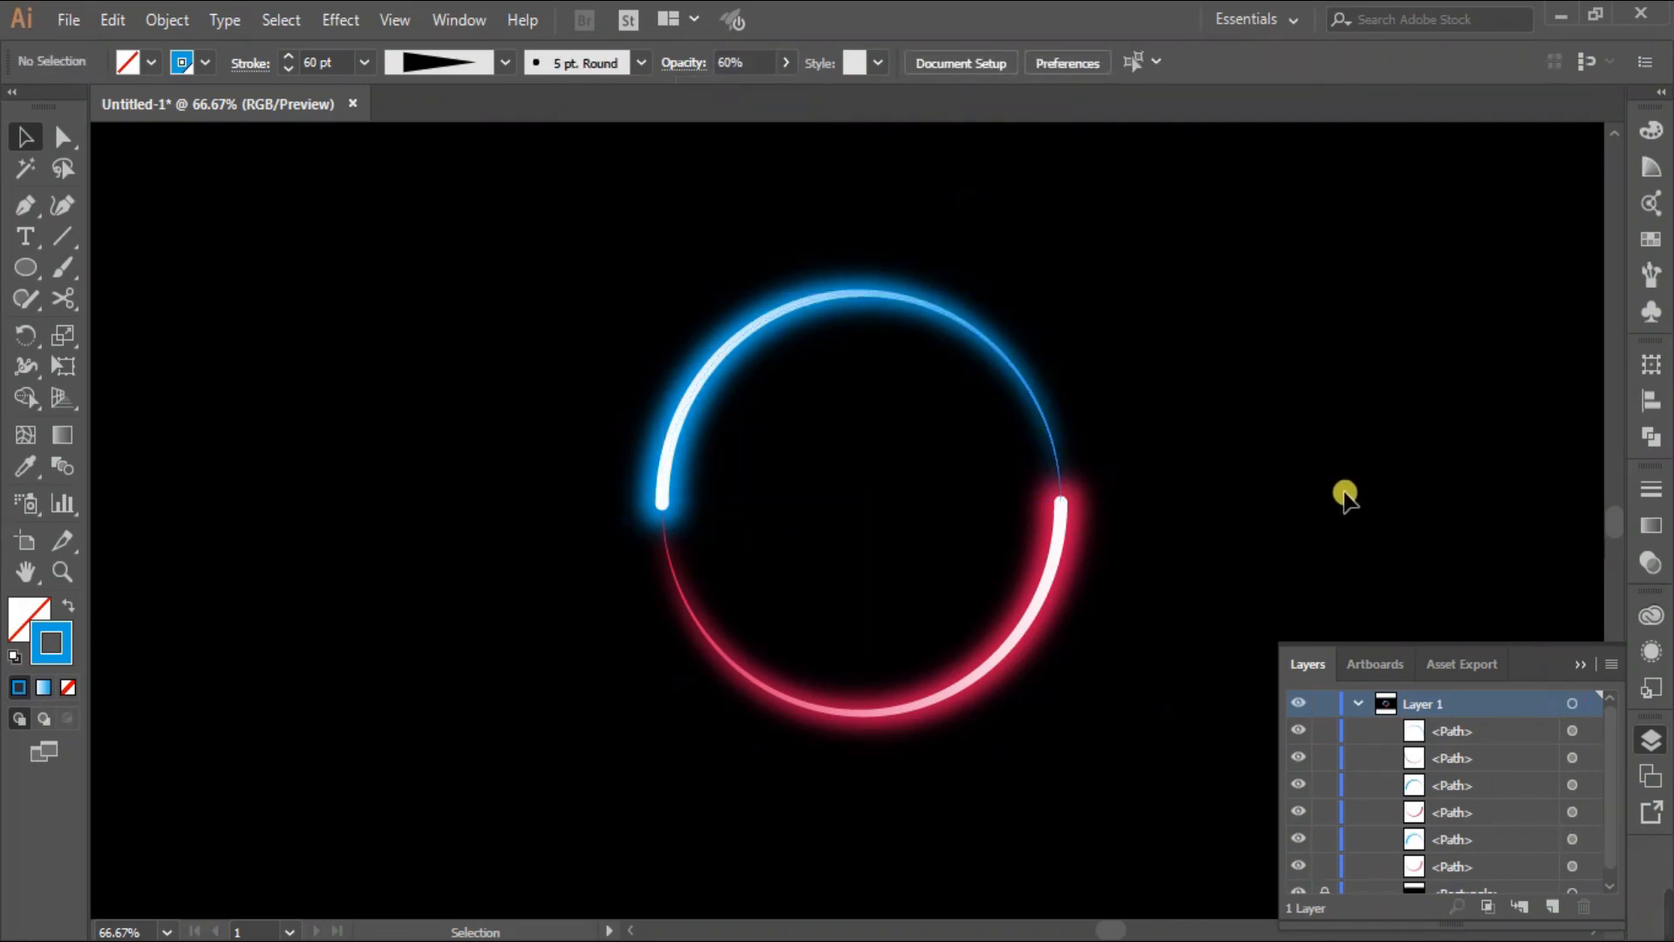
click(1580, 665)
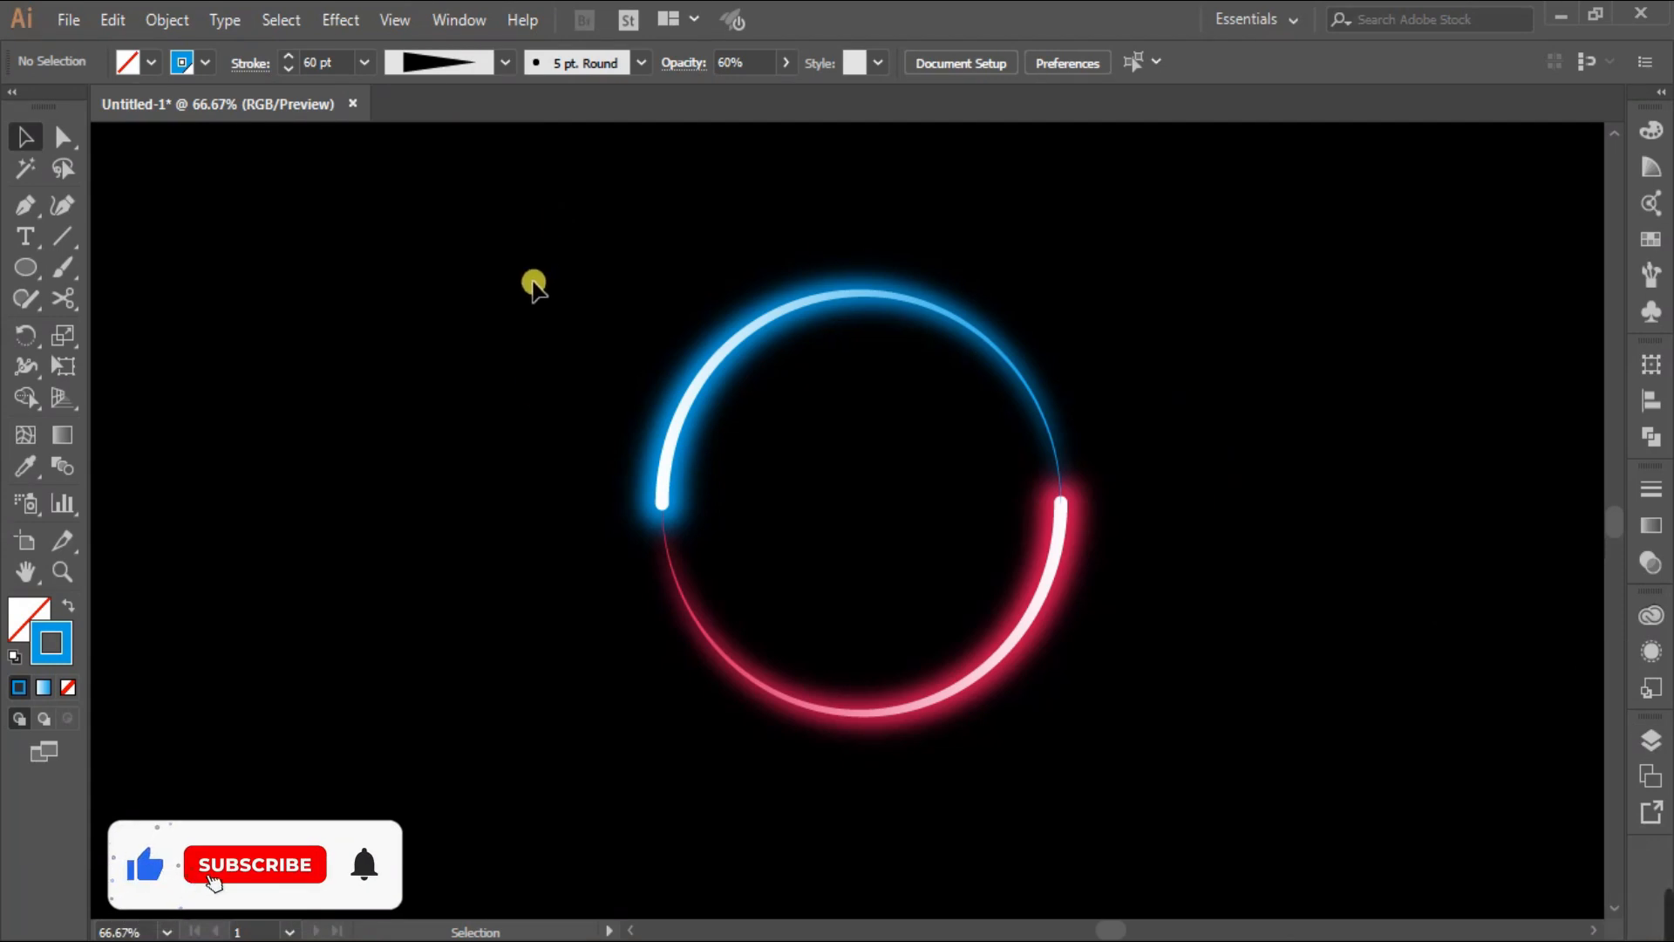
- Group all the half-circles of the glowing ring into one object and deselect it
drag(556, 240, 1218, 848)
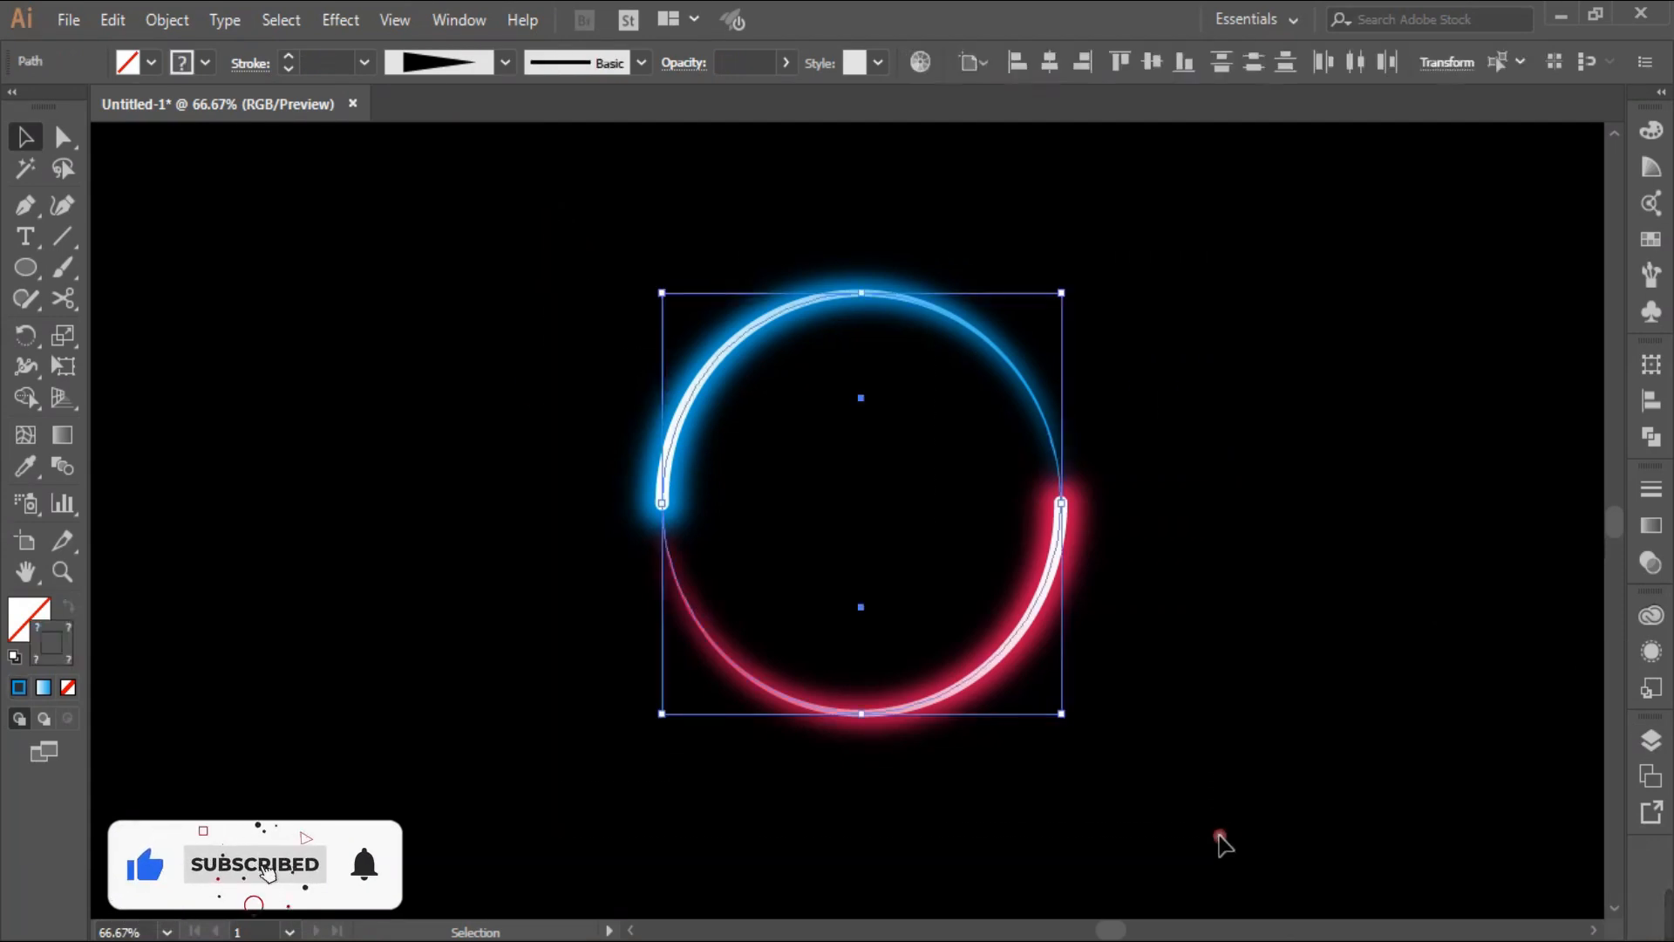
right_click(1051, 586)
click(1167, 237)
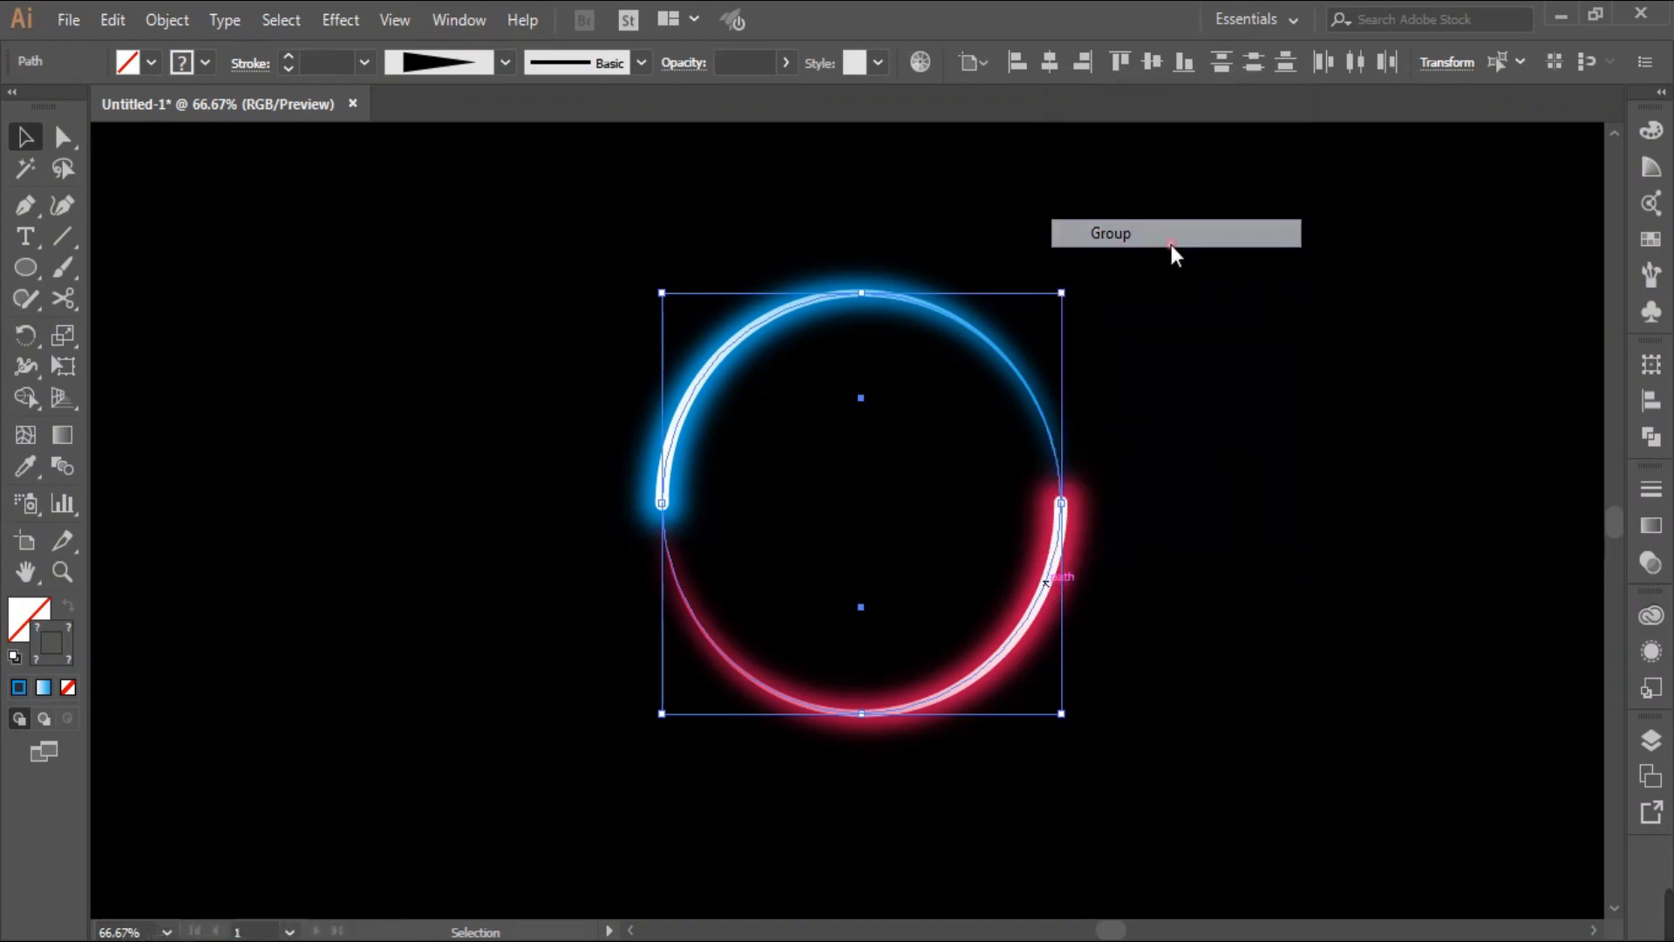
click(1216, 458)
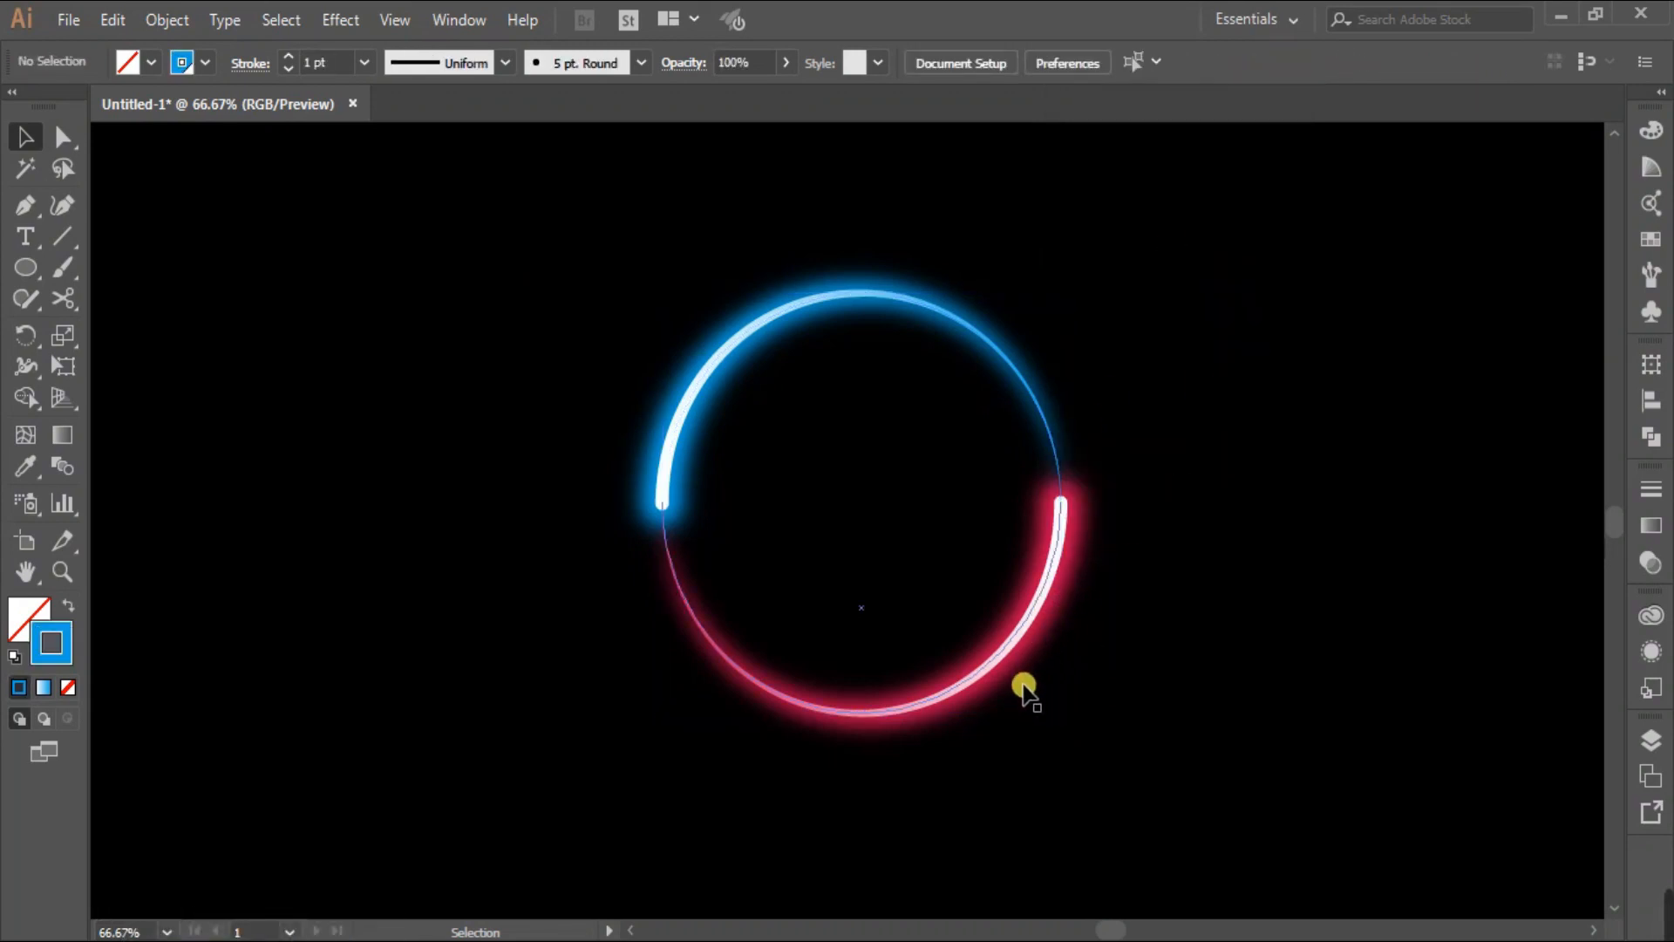
- Enlarge the grouped ring proportionally from its centre to about two-thirds of the artboard's height
scroll(1025, 689, down, 1)
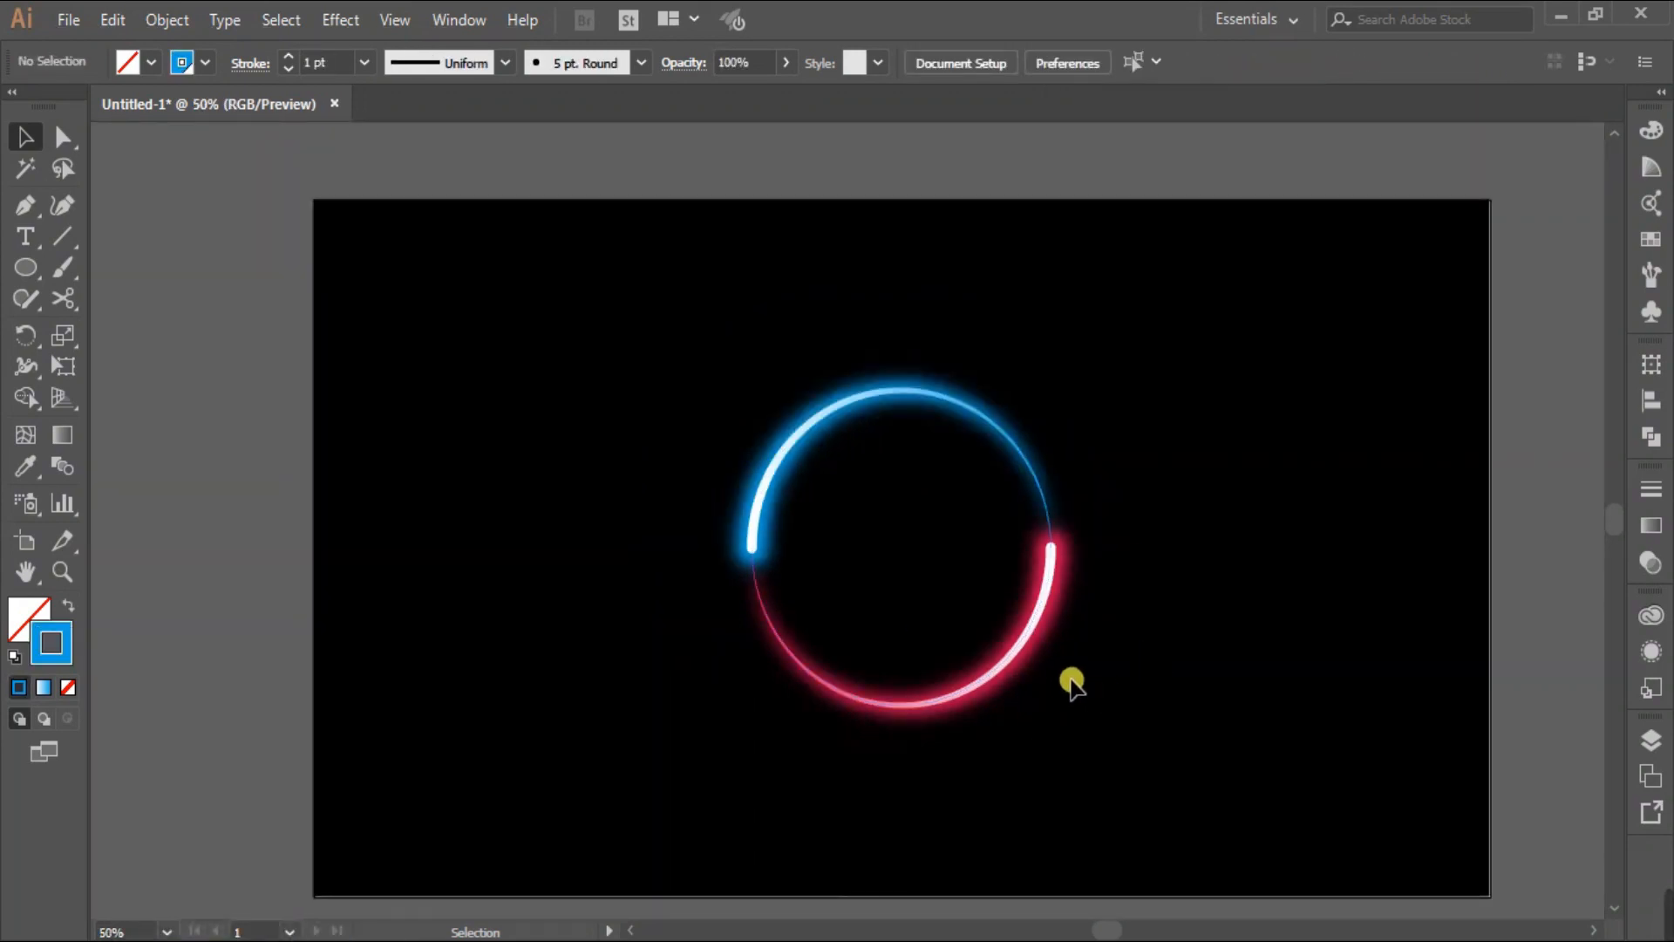
click(1020, 665)
drag(1052, 707, 1118, 779)
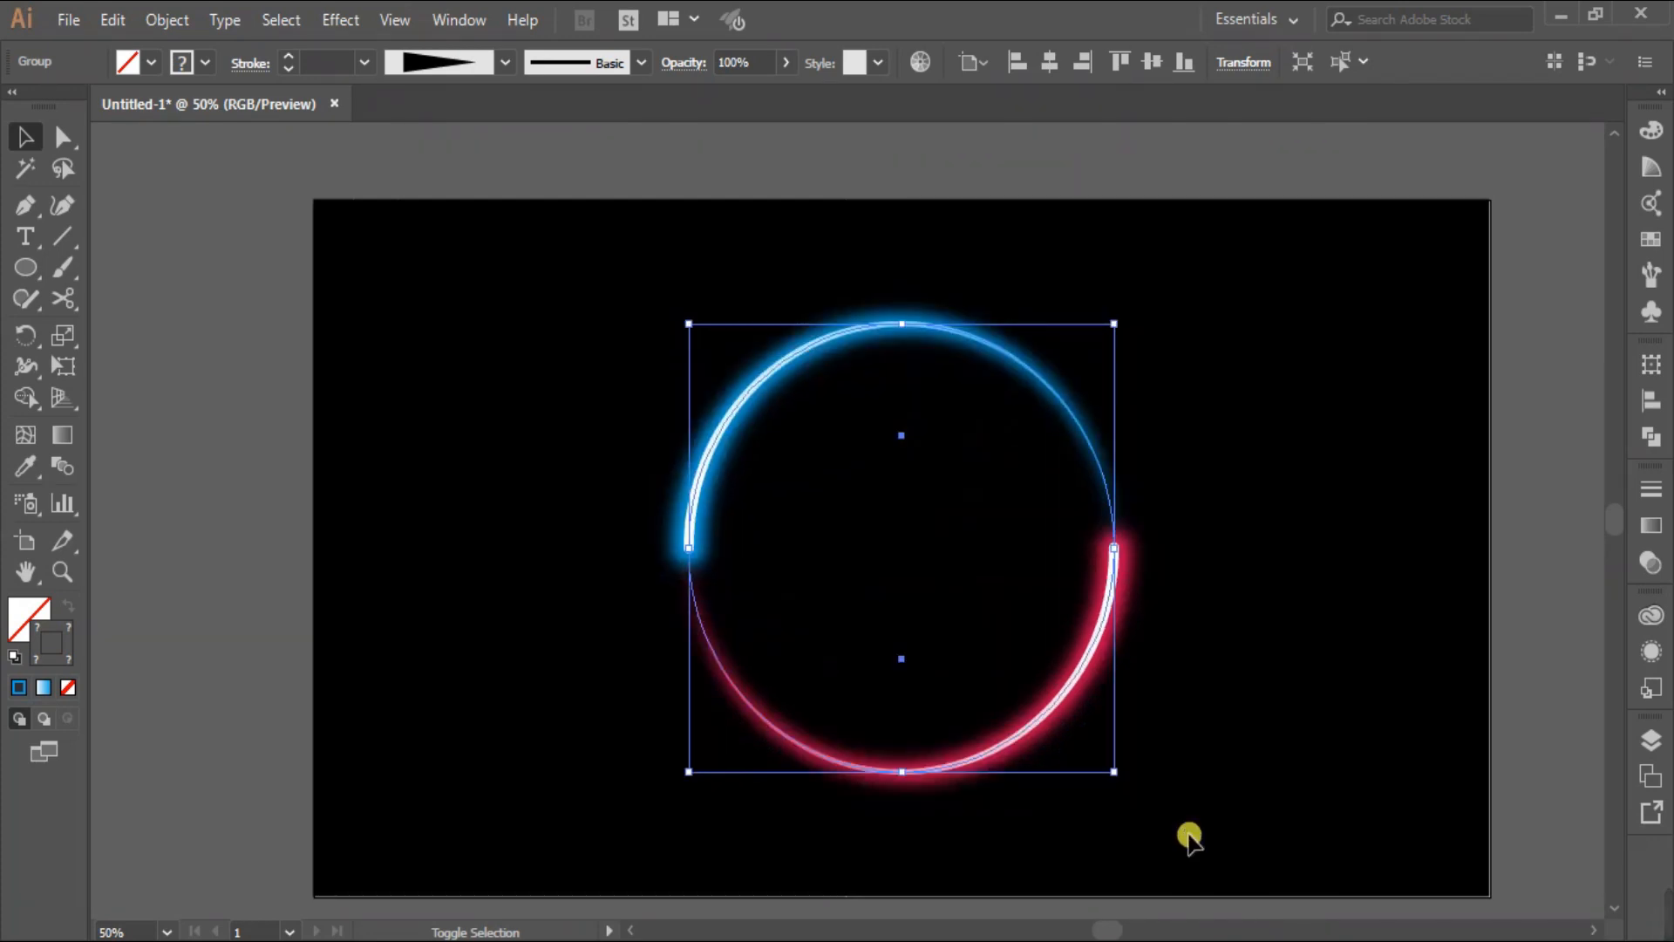
click(1200, 675)
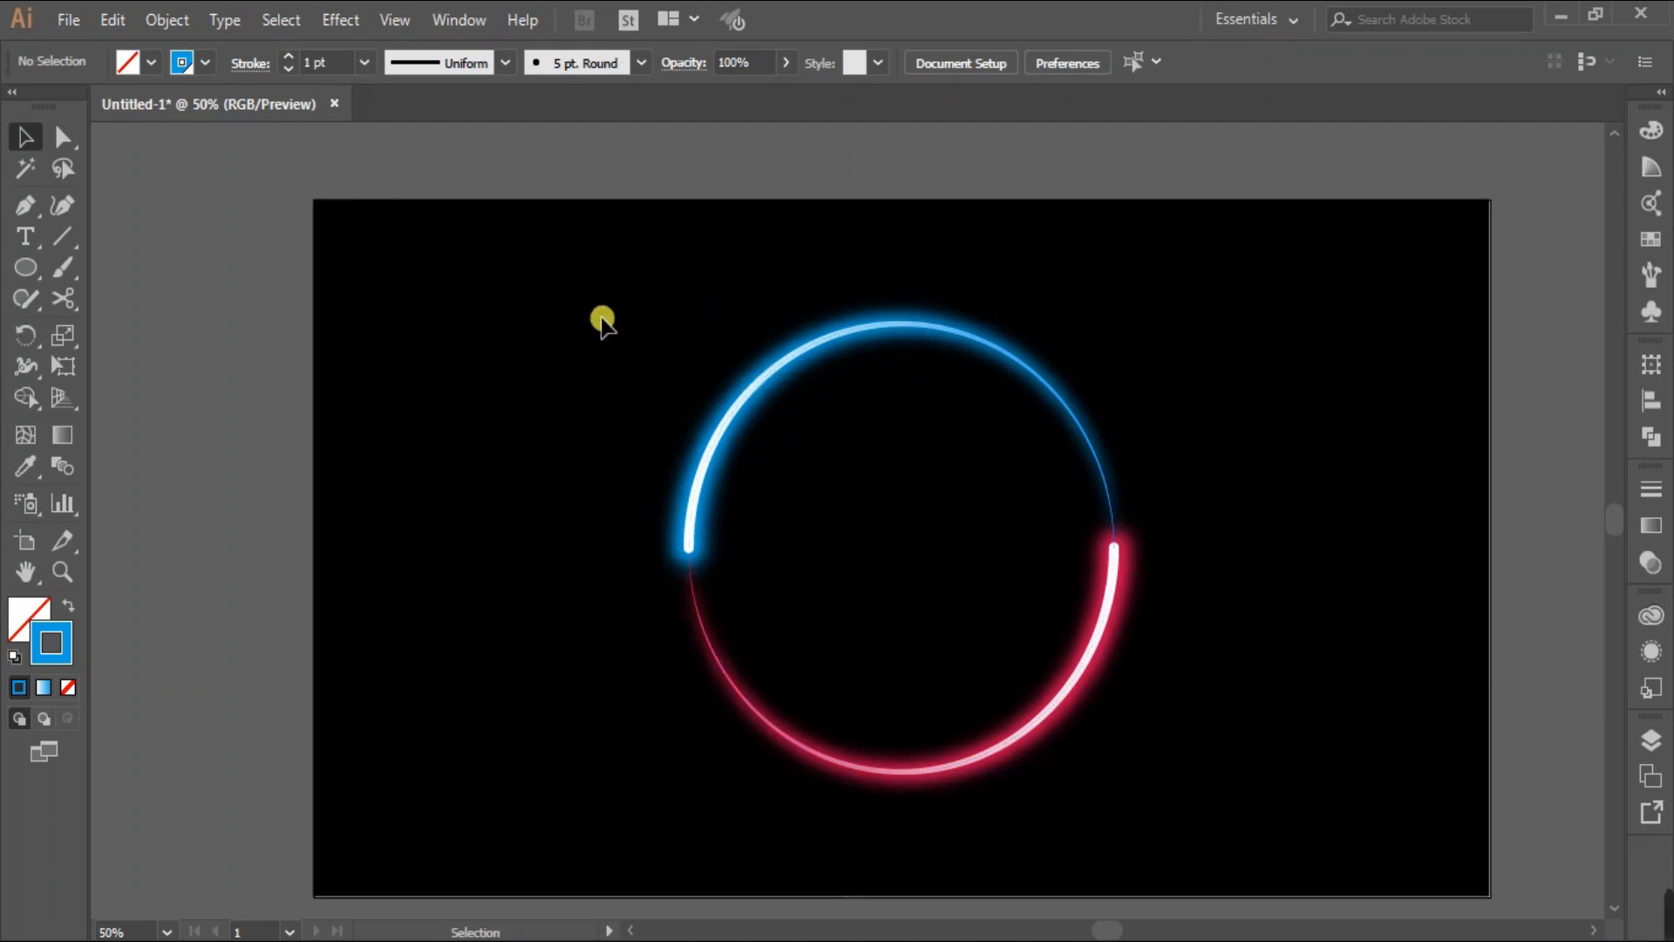
- Copy the ring, paste it in front, and shrink the copy from its centre to about 60% of the outer ring's size
click(731, 415)
click(116, 18)
click(179, 144)
click(112, 19)
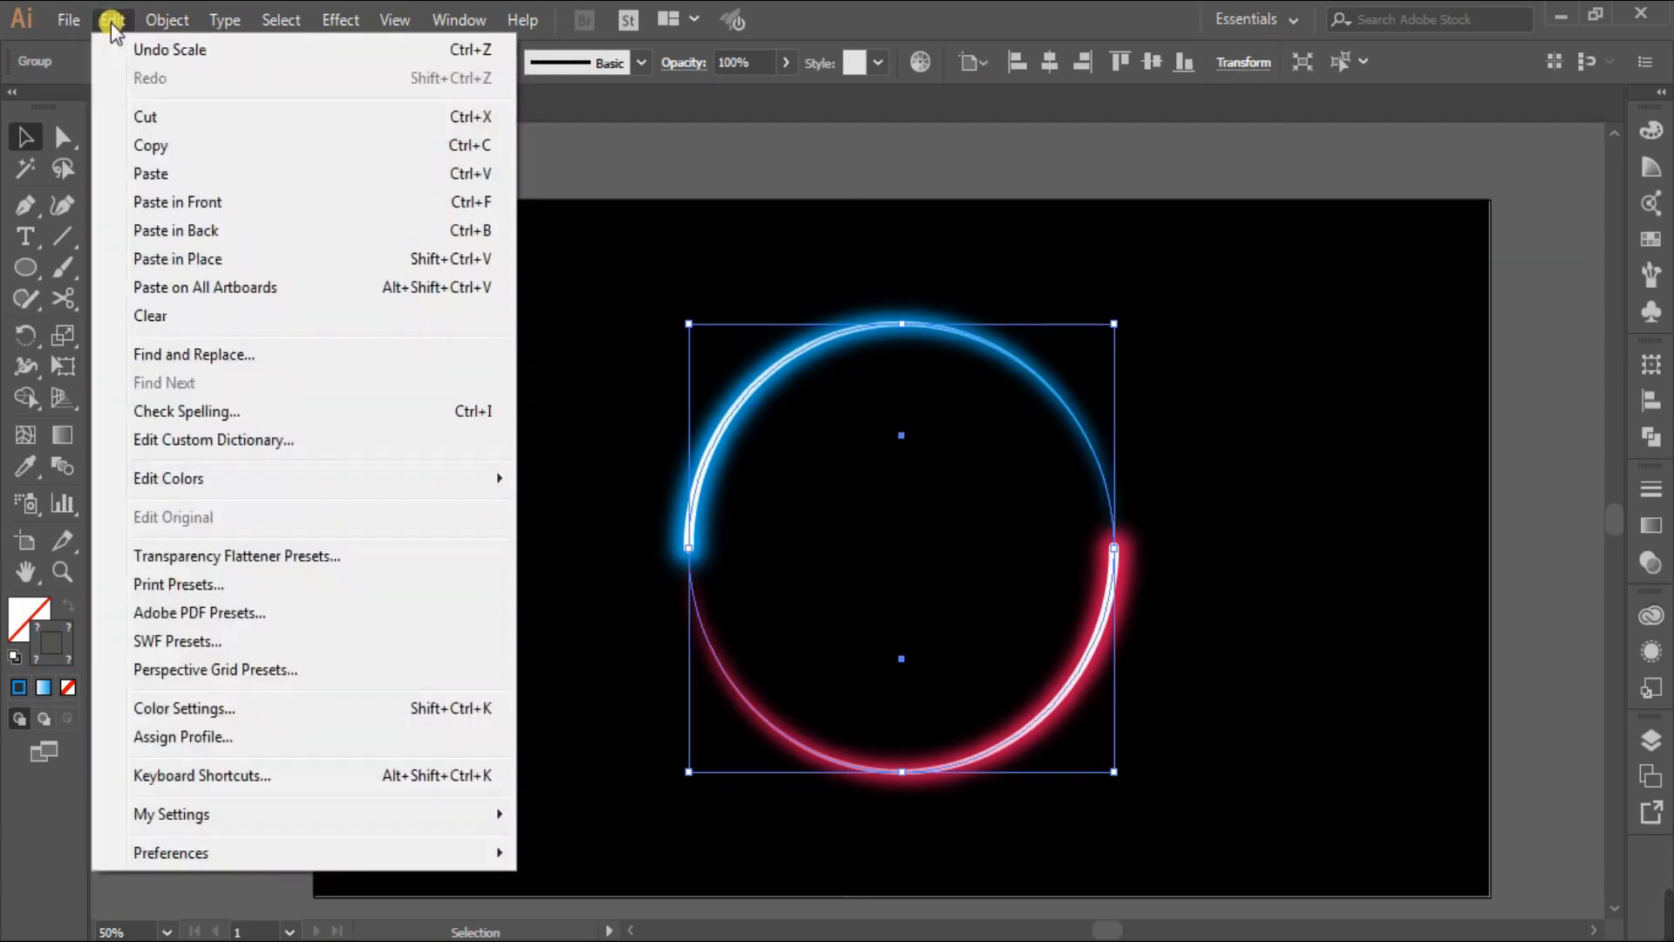
click(229, 203)
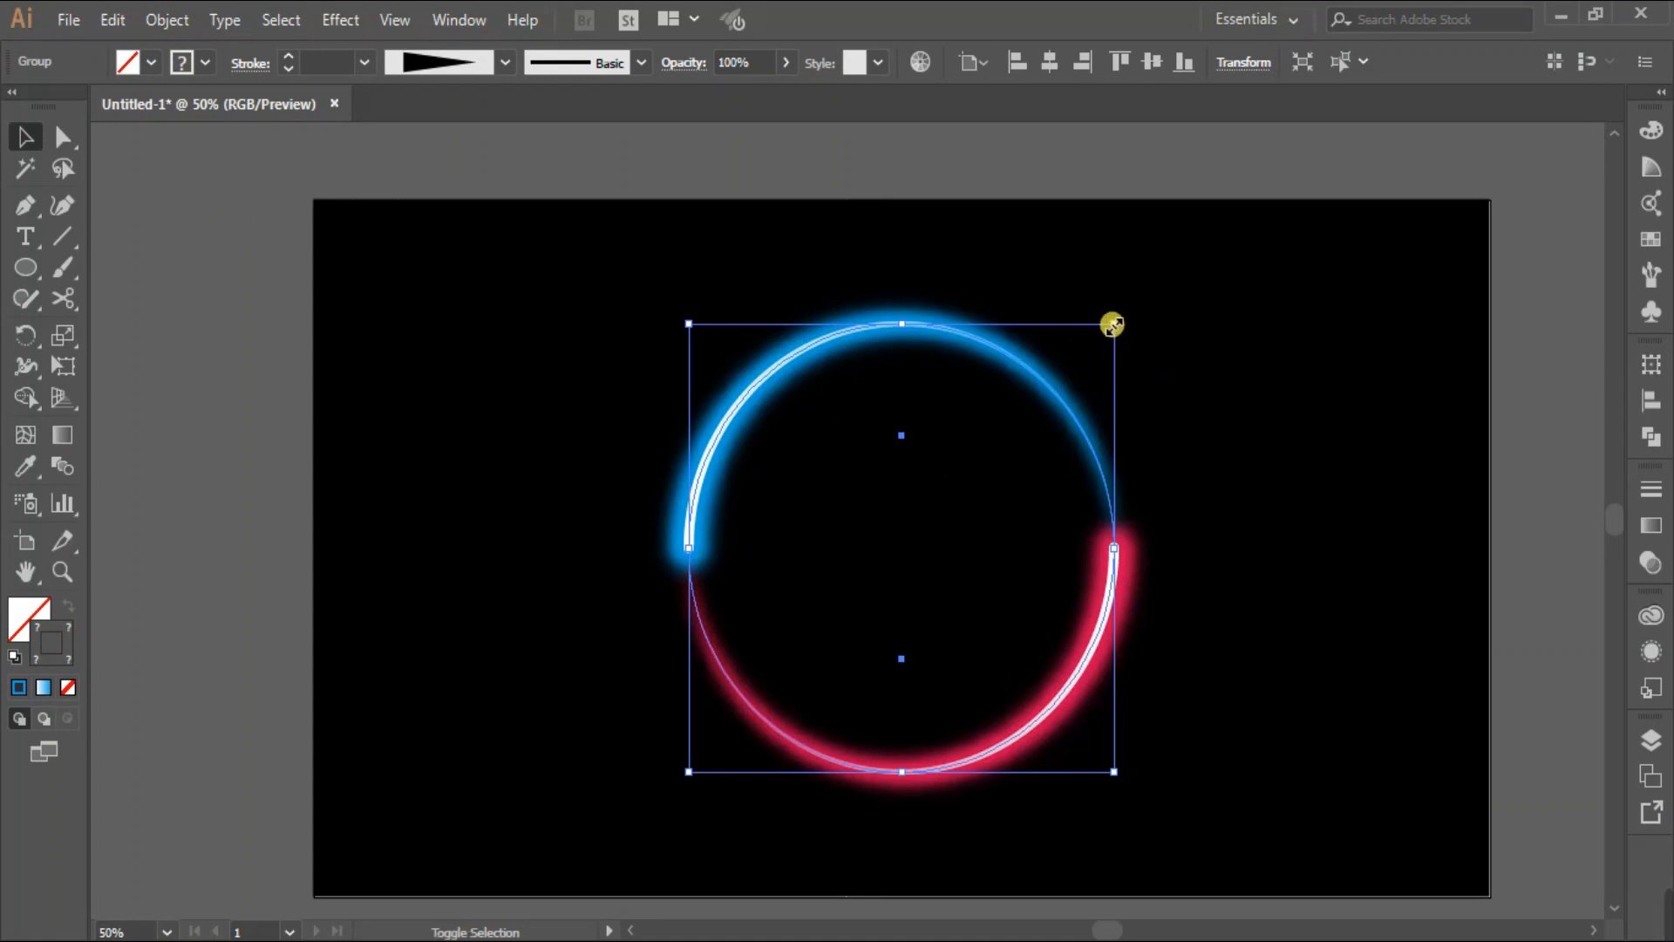
drag(1114, 326, 1030, 419)
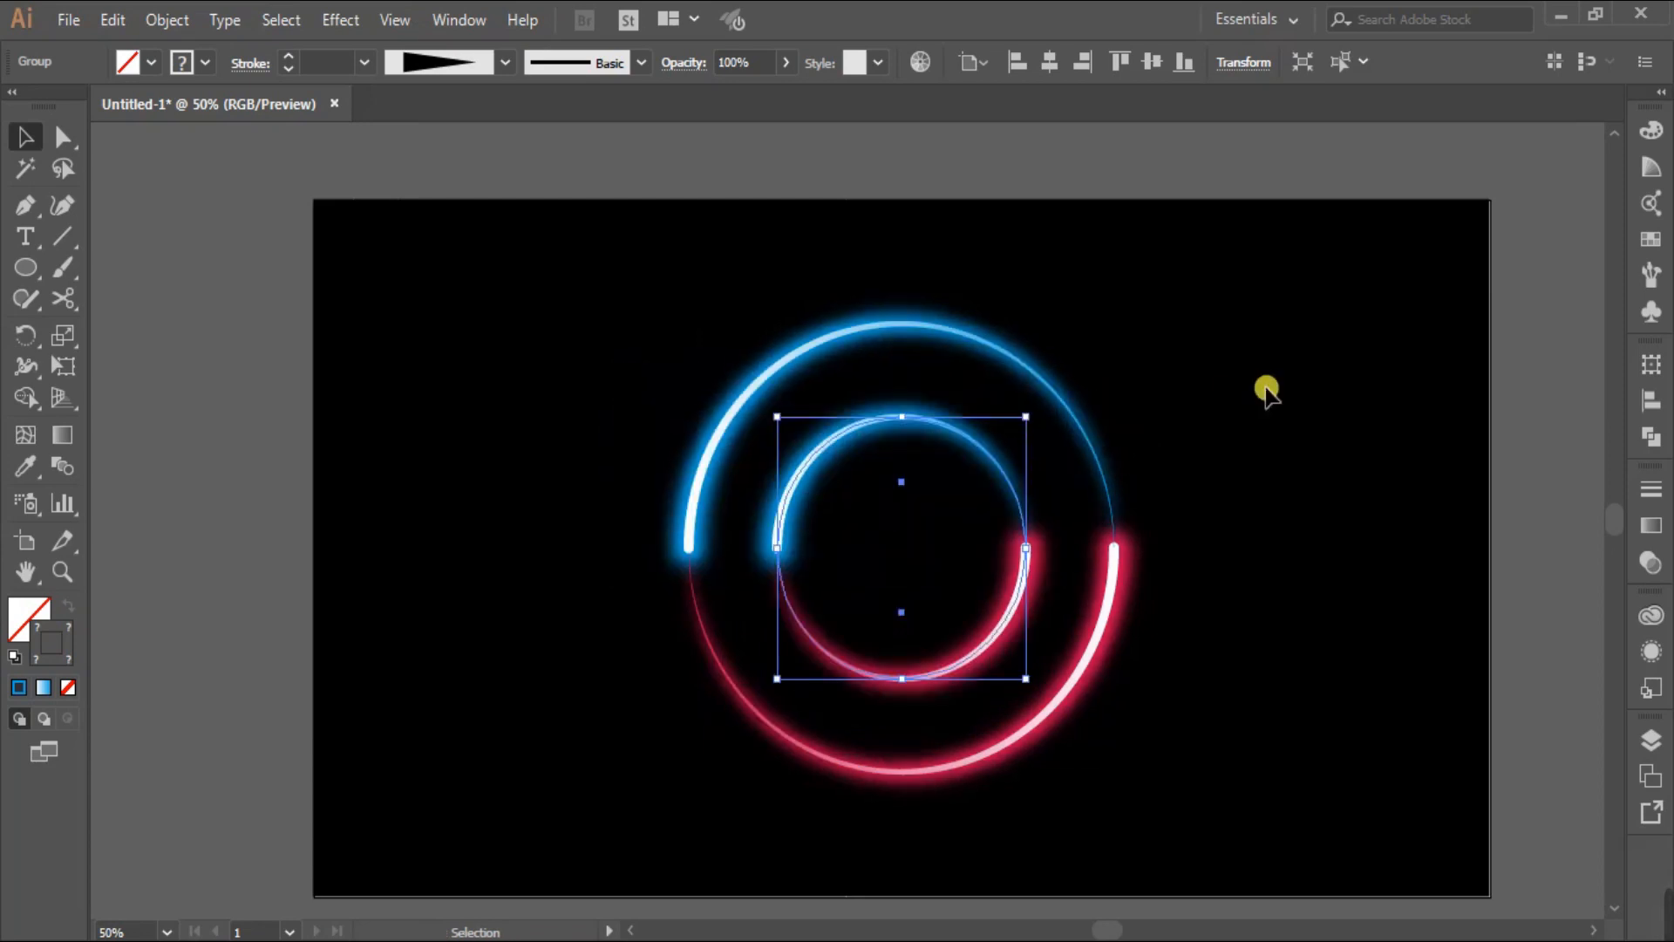
- Rotate the inner ring 180° so its red half lies above its blue half, and deselect it
drag(1034, 407, 1016, 722)
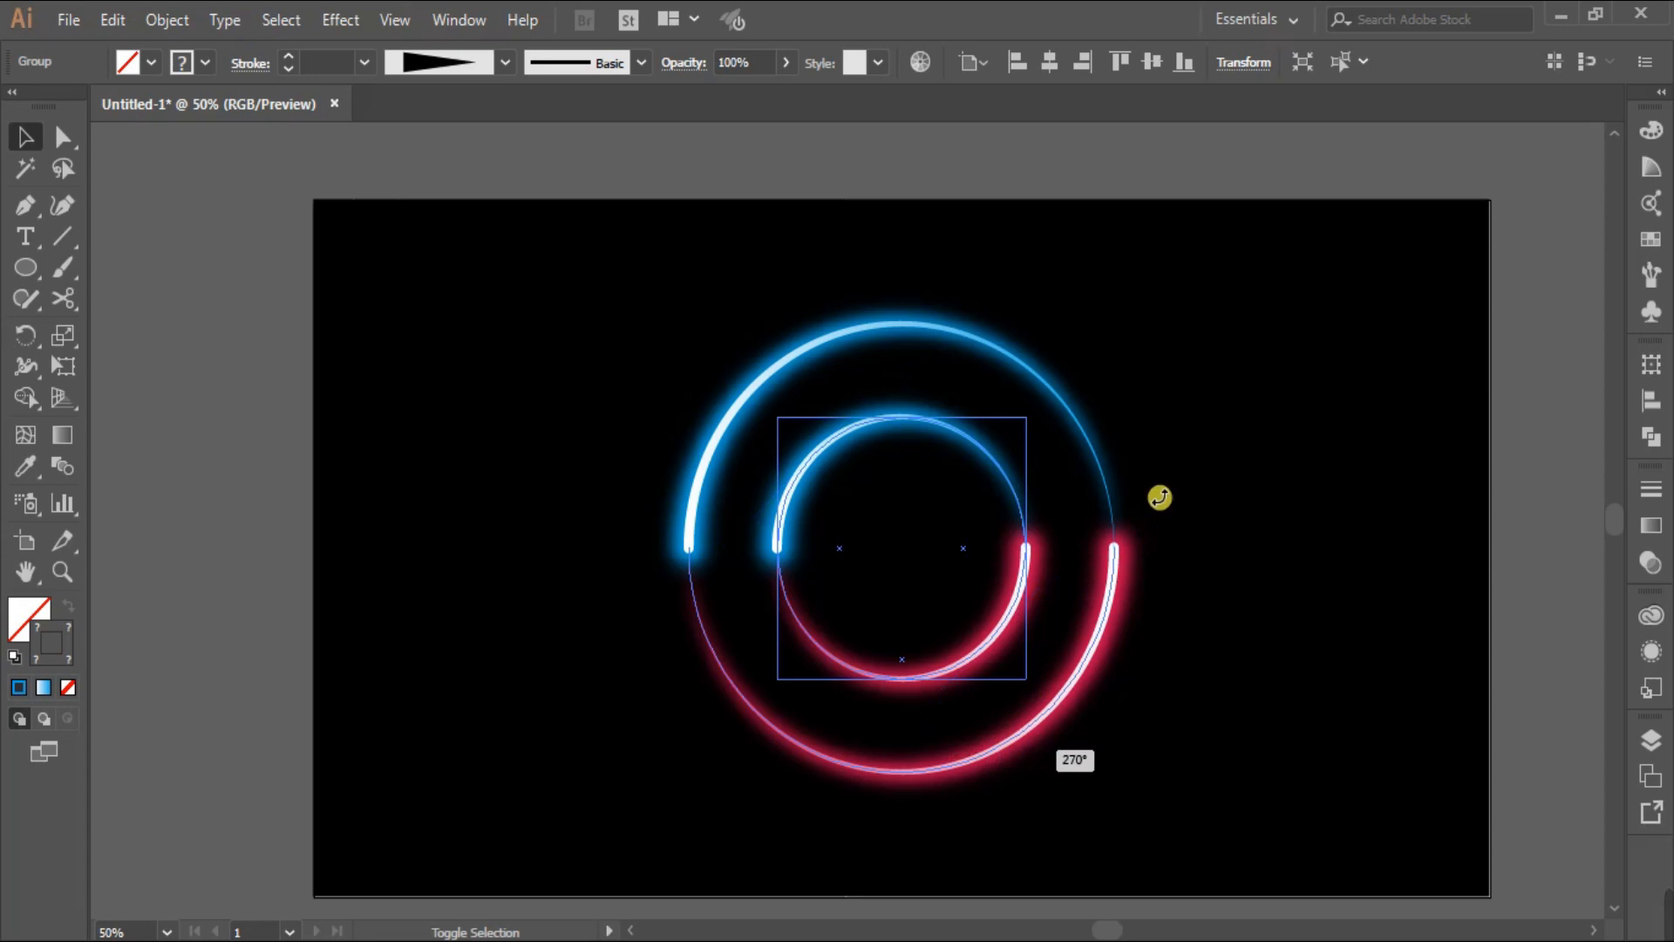
drag(1036, 412, 1064, 653)
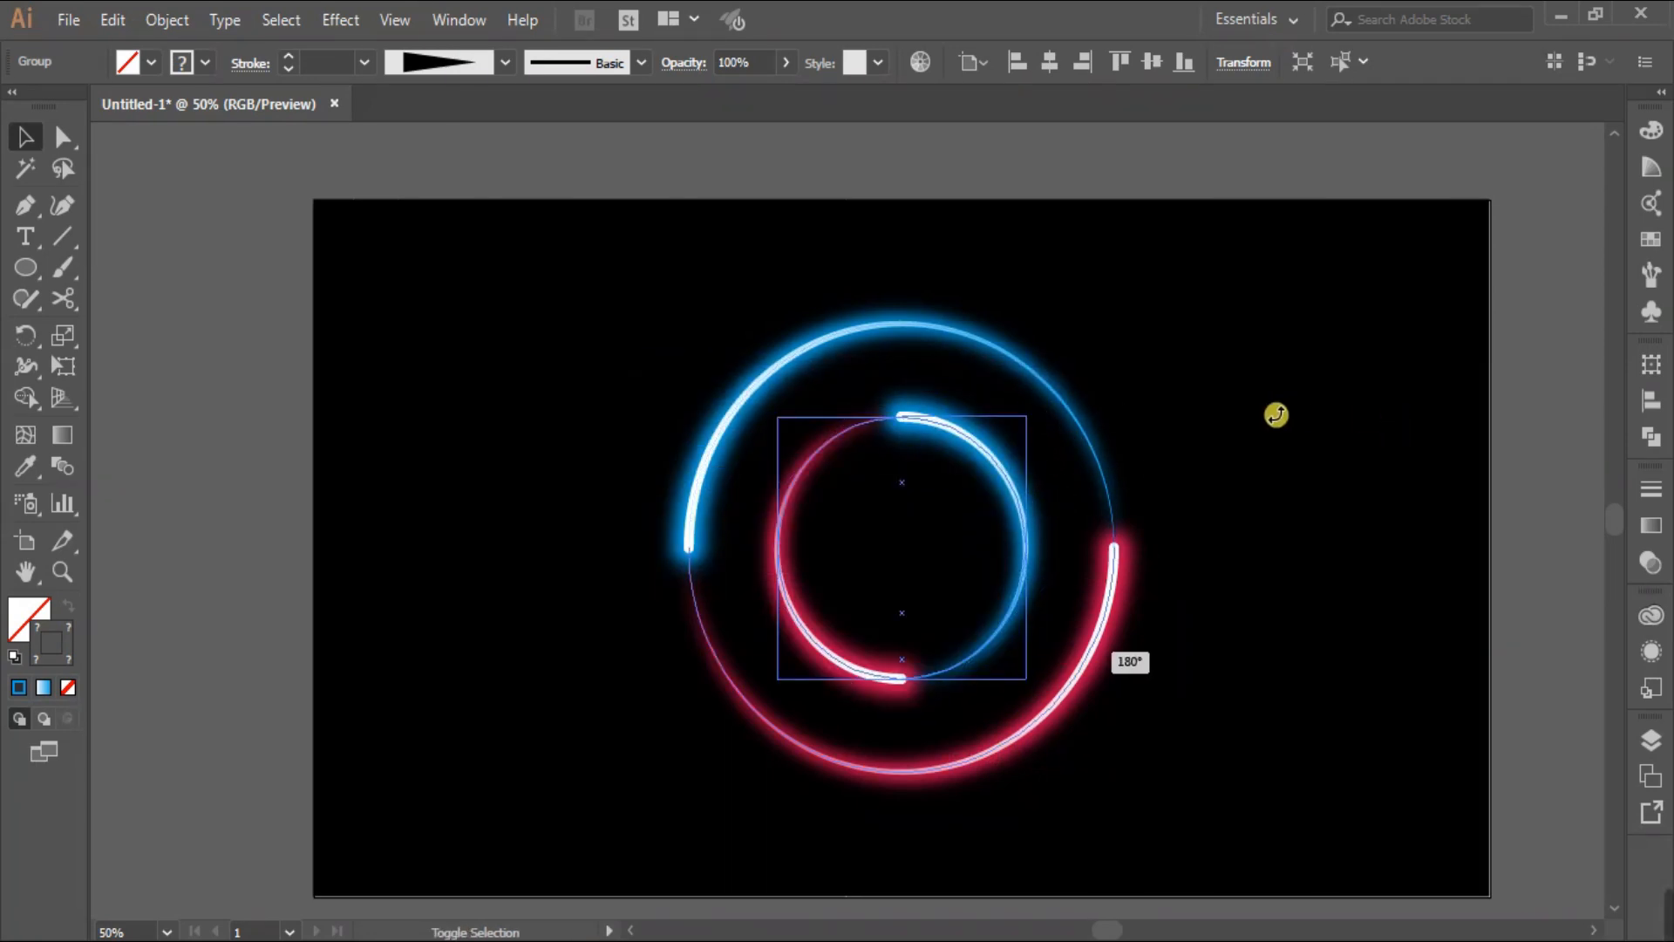
drag(1277, 416, 1275, 418)
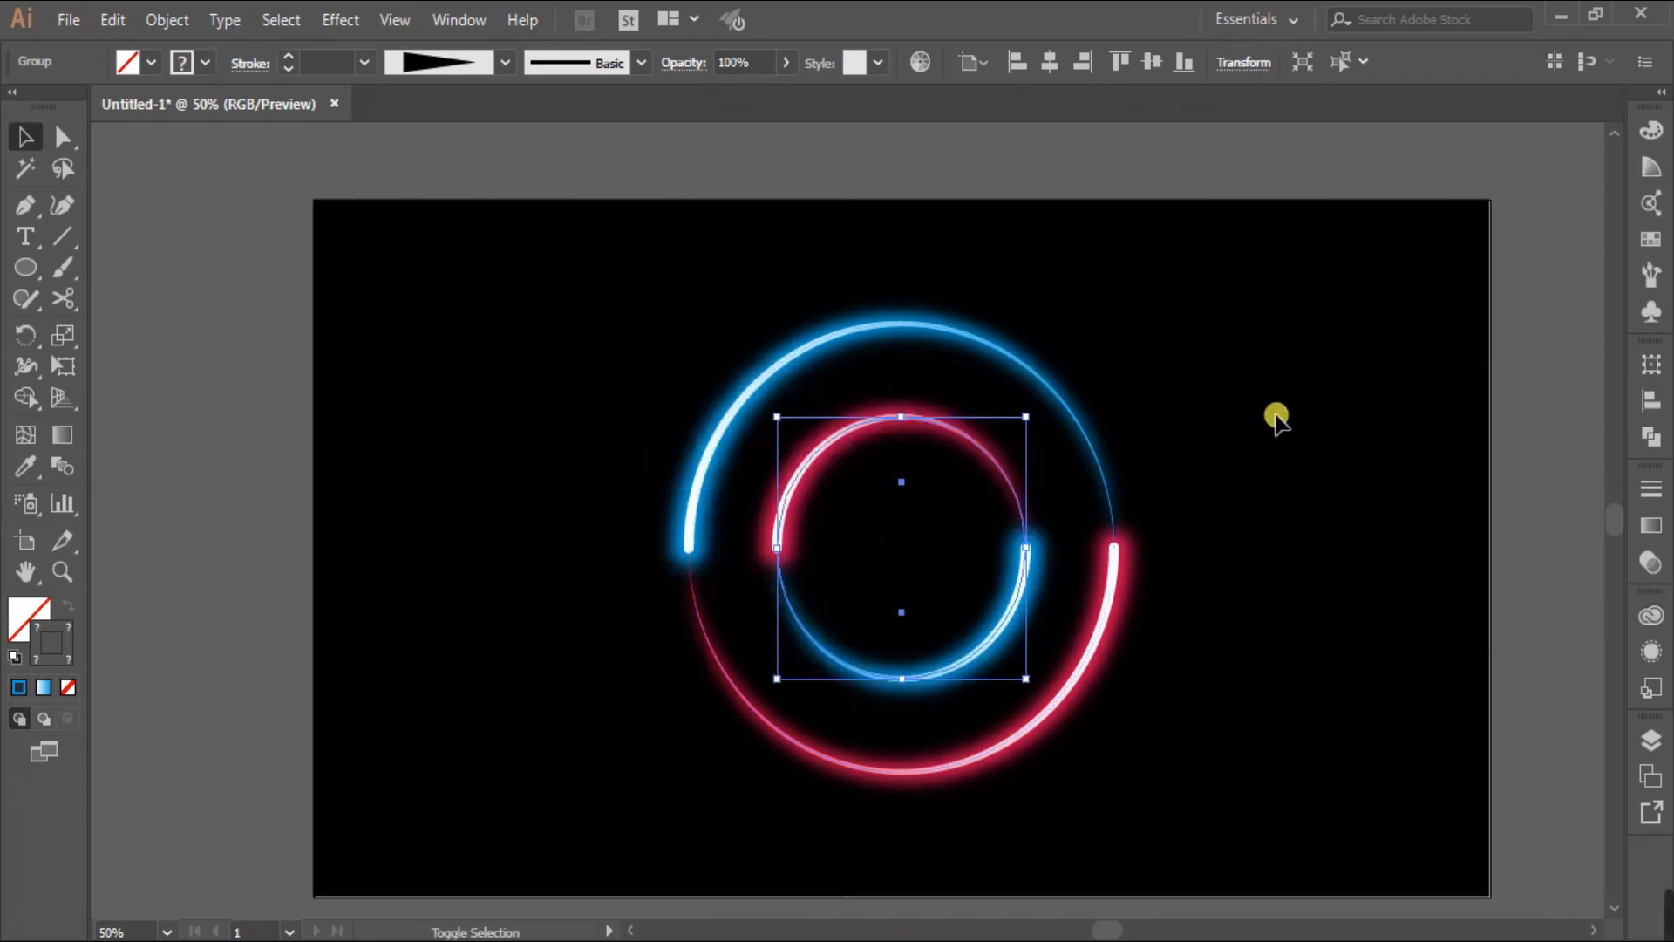
click(1212, 473)
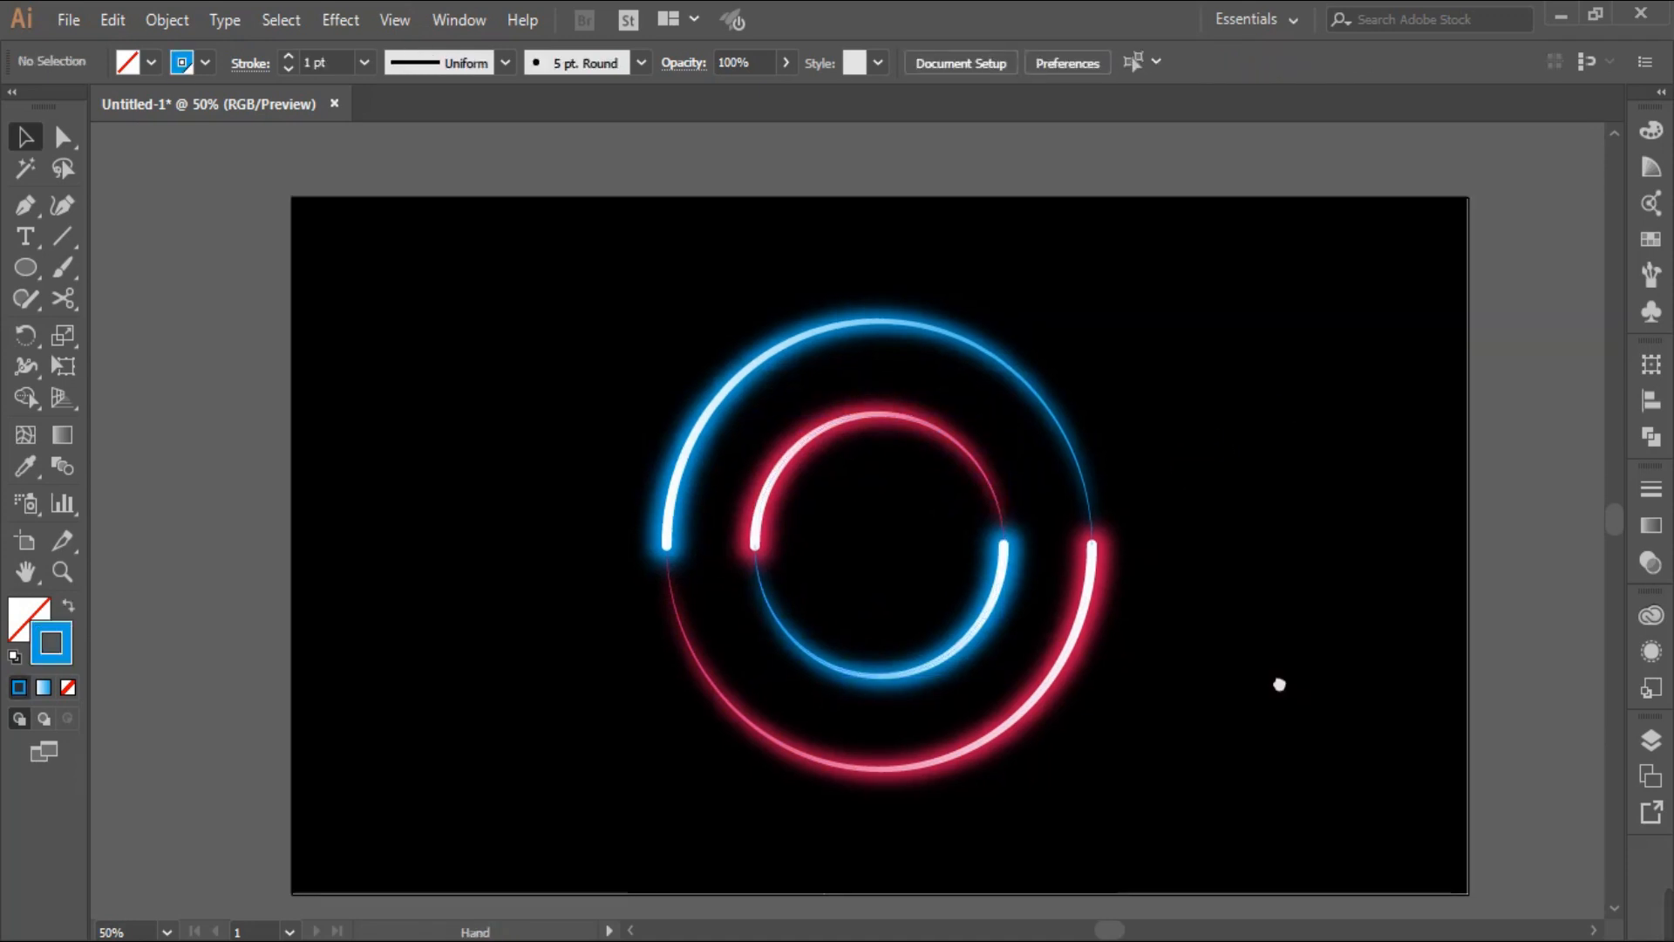
key(ctrl+=)
drag(1144, 662, 1225, 691)
click(1358, 599)
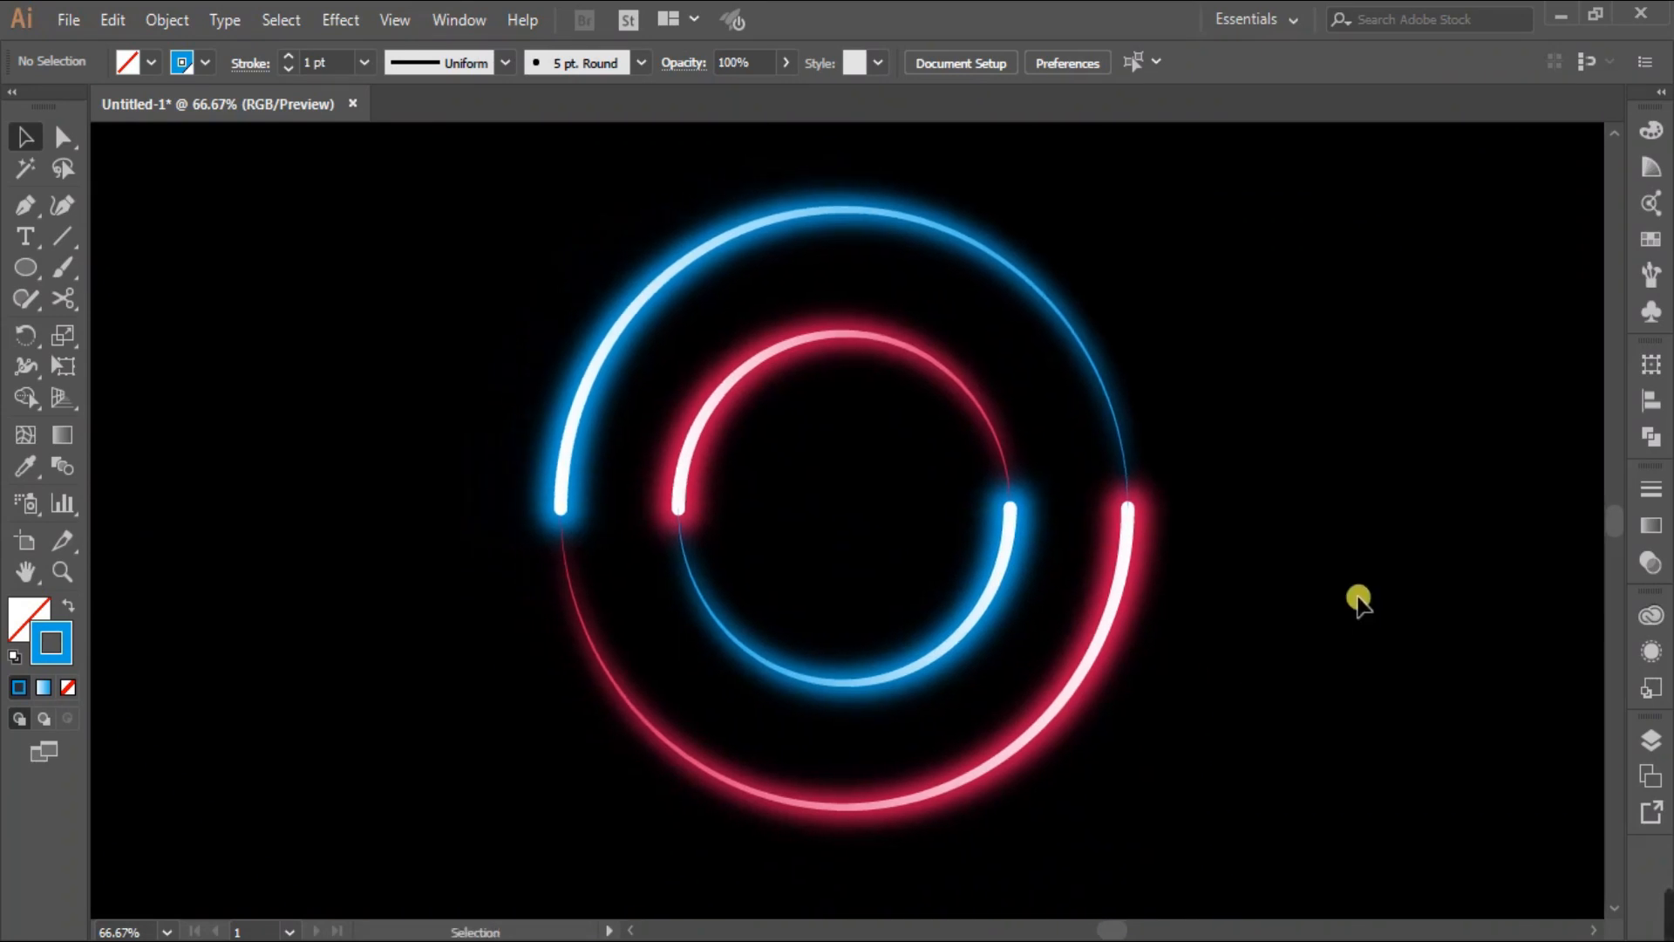
click(1156, 558)
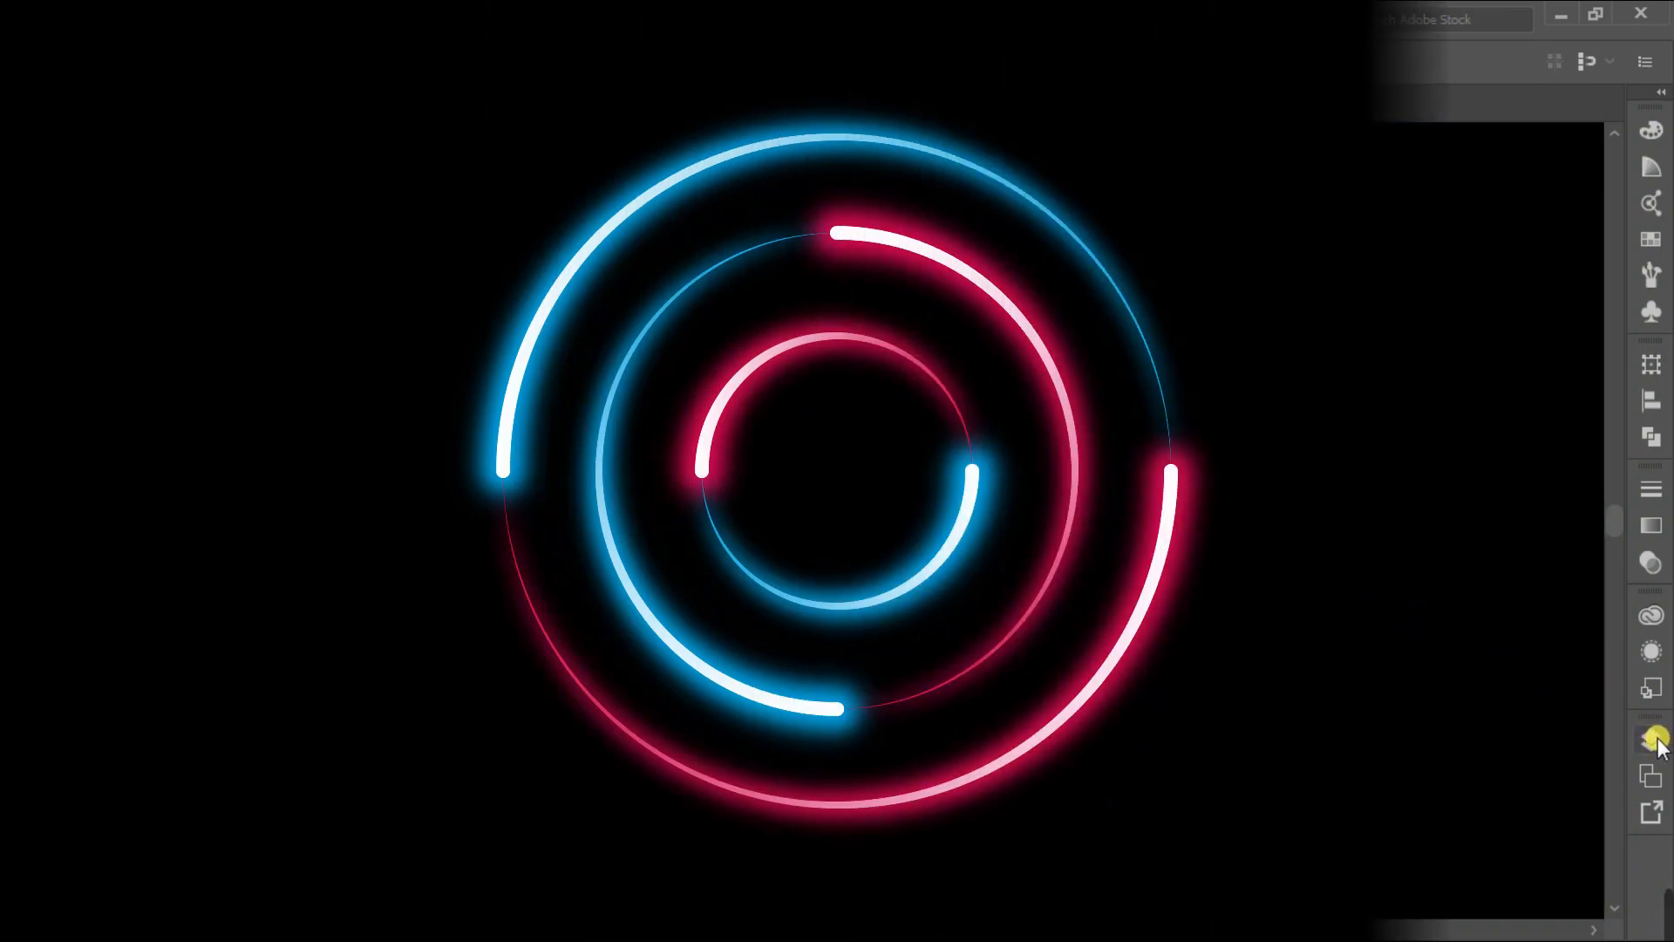